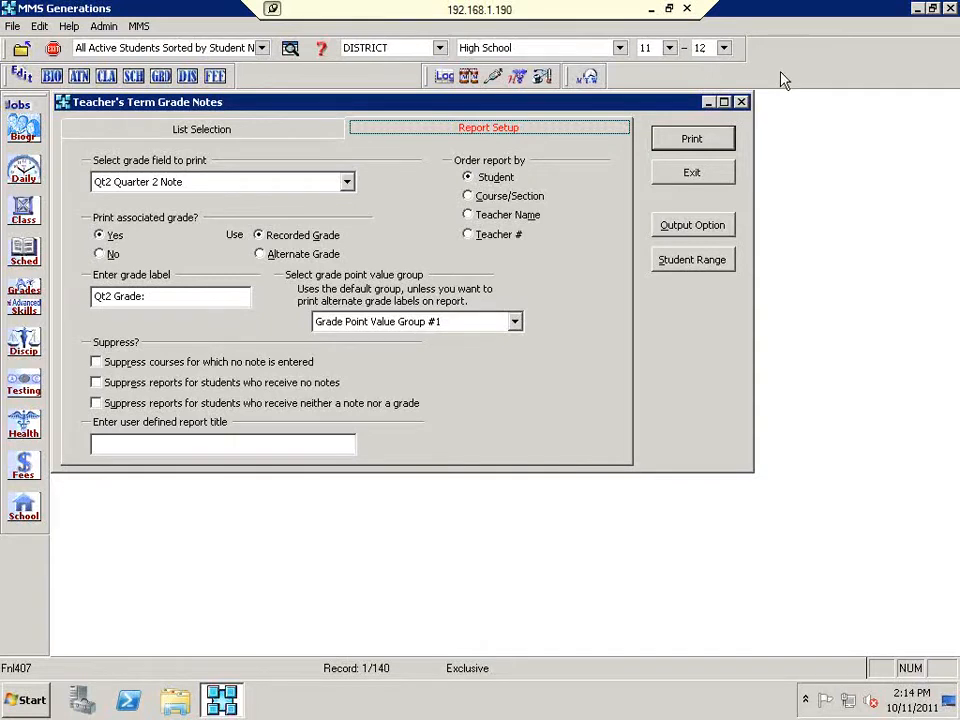
Step: Exit the Teacher's Term Grade Notes report and show the Admin menu
{"action": "left_click", "coordinate": [698, 172]}
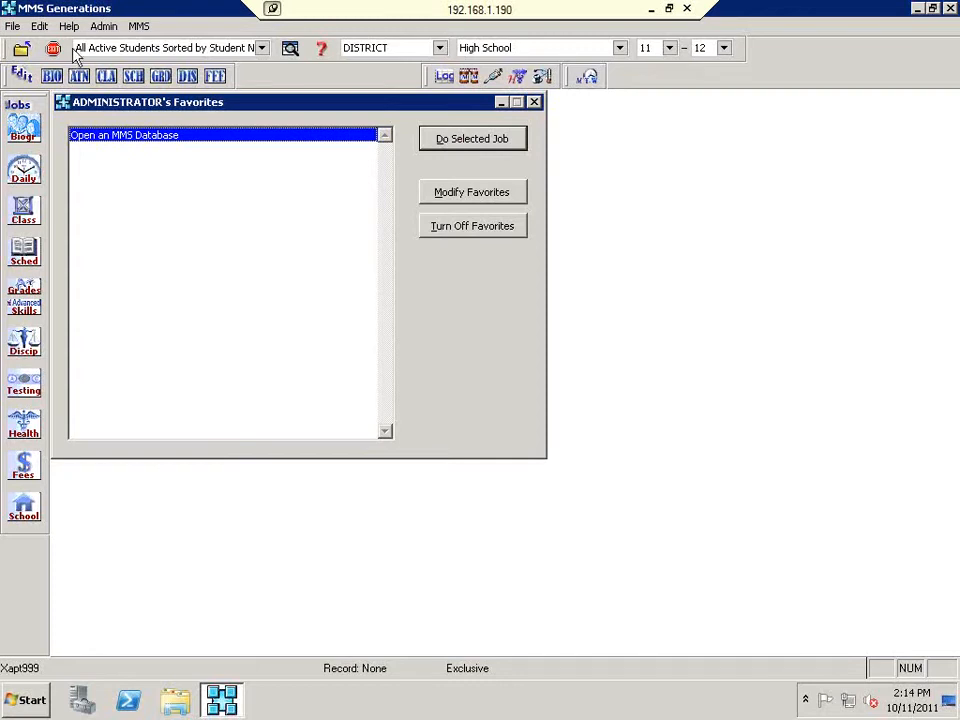
{"action": "left_click", "coordinate": [103, 27]}
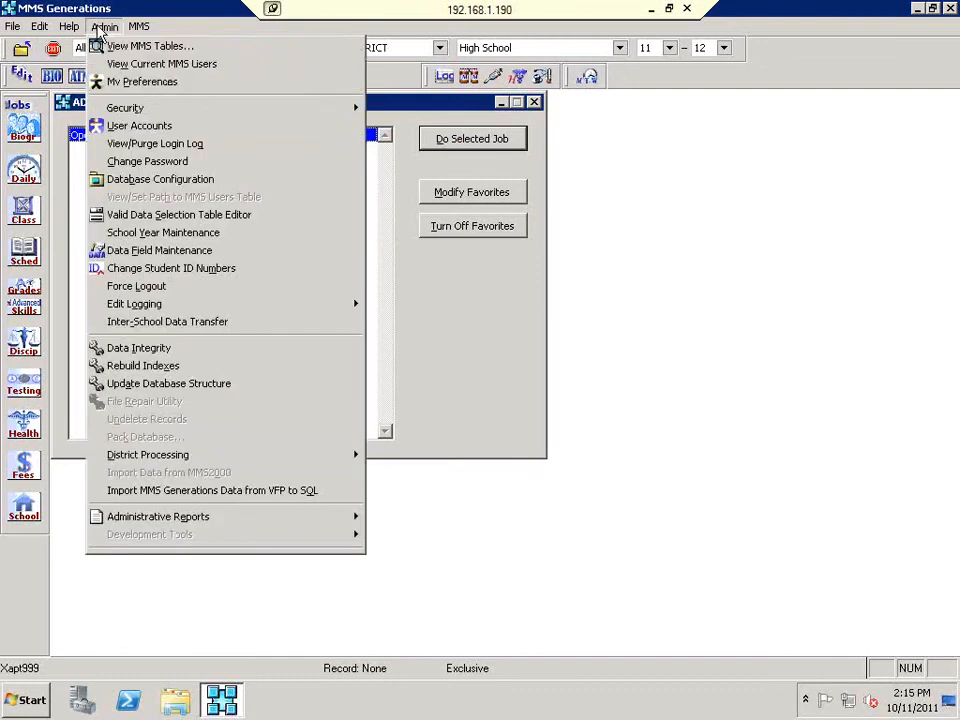
Step: In Database Configuration, enable Skills-based grading for East Elementary on the Grading tab and save
{"action": "left_click", "coordinate": [122, 179]}
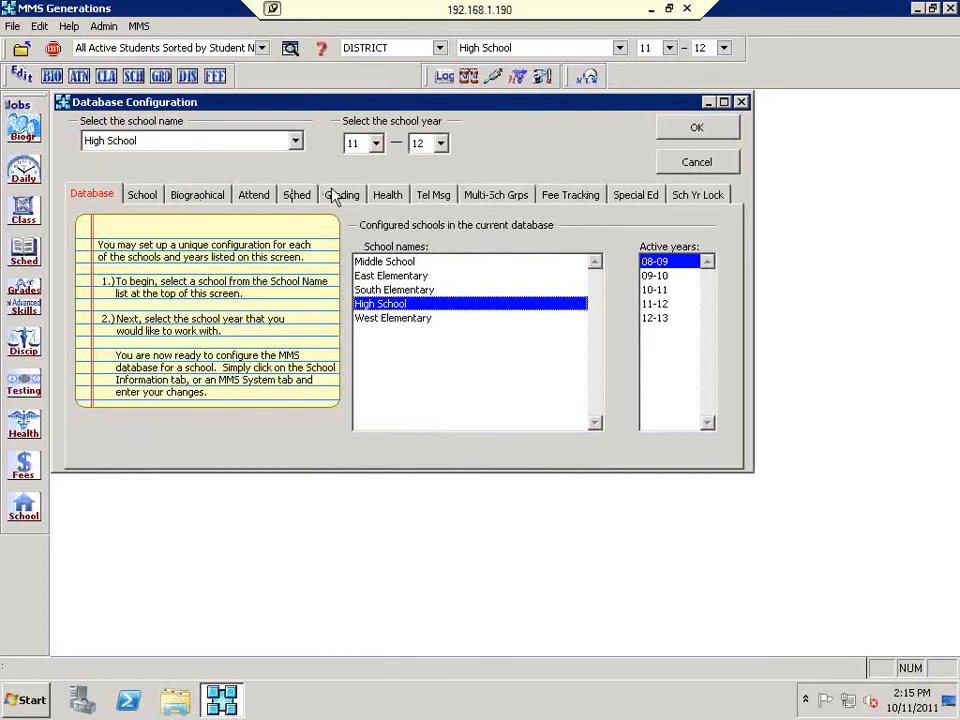
{"action": "left_click", "coordinate": [295, 145]}
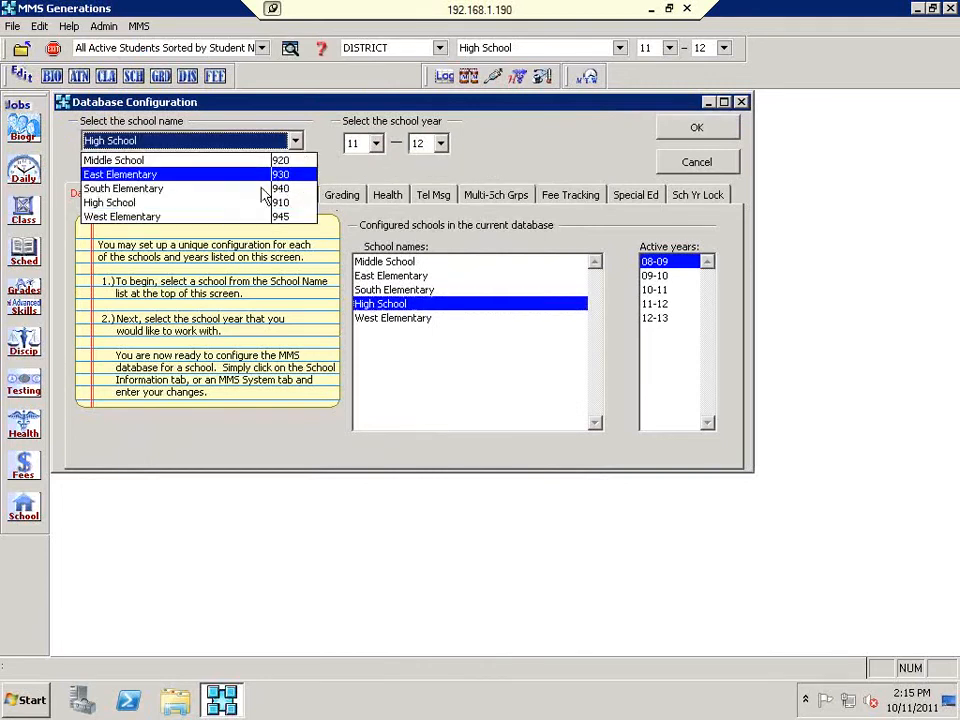
{"action": "left_click", "coordinate": [250, 178]}
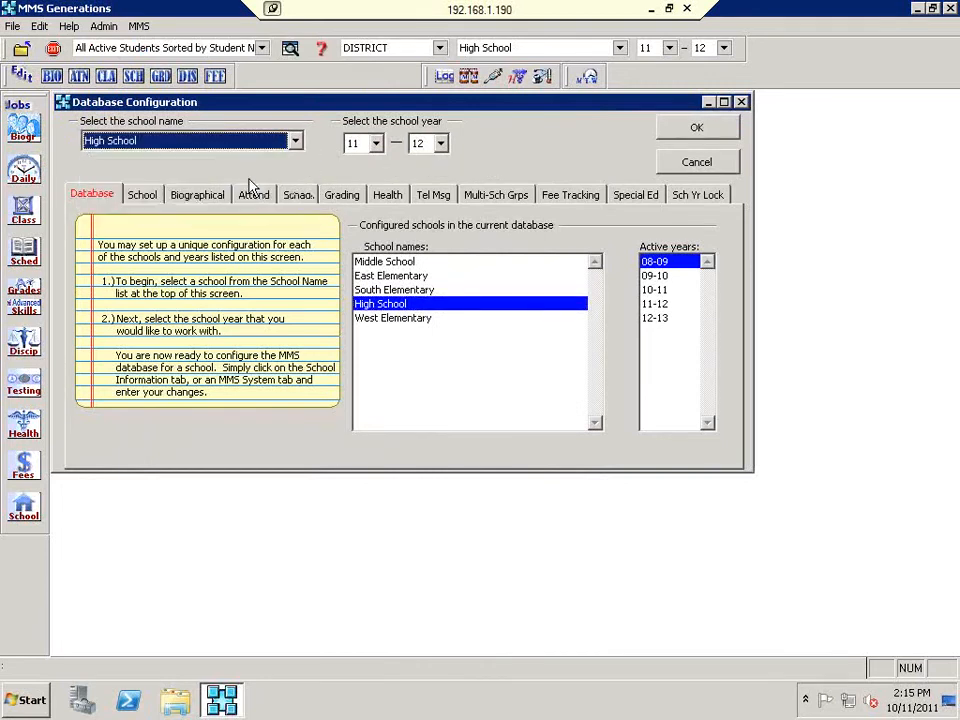
{"action": "left_click", "coordinate": [352, 200]}
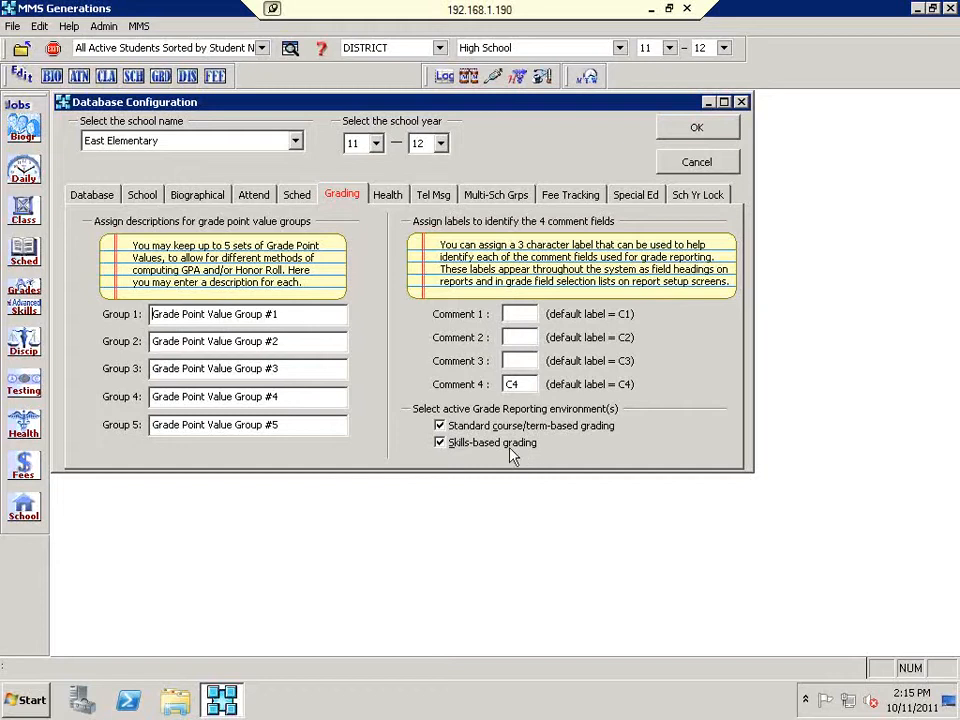
{"action": "left_click", "coordinate": [442, 447]}
{"action": "left_click", "coordinate": [696, 127]}
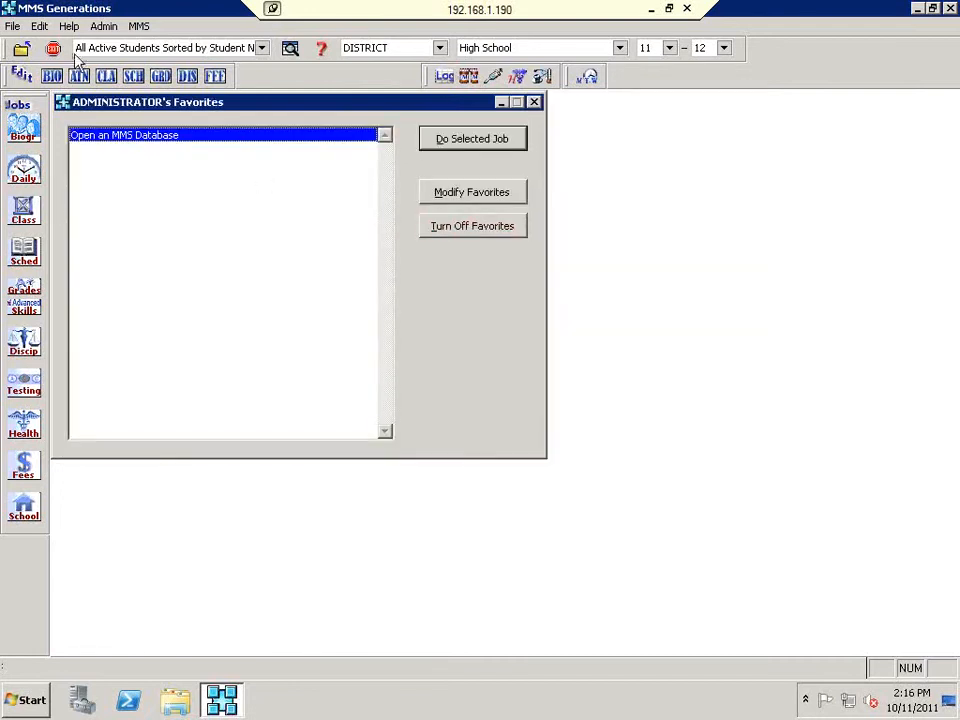
Step: Close and reopen the DISTRICT database, then make East Elementary the working school (103 students)
{"action": "left_click", "coordinate": [24, 50]}
{"action": "left_click", "coordinate": [29, 50]}
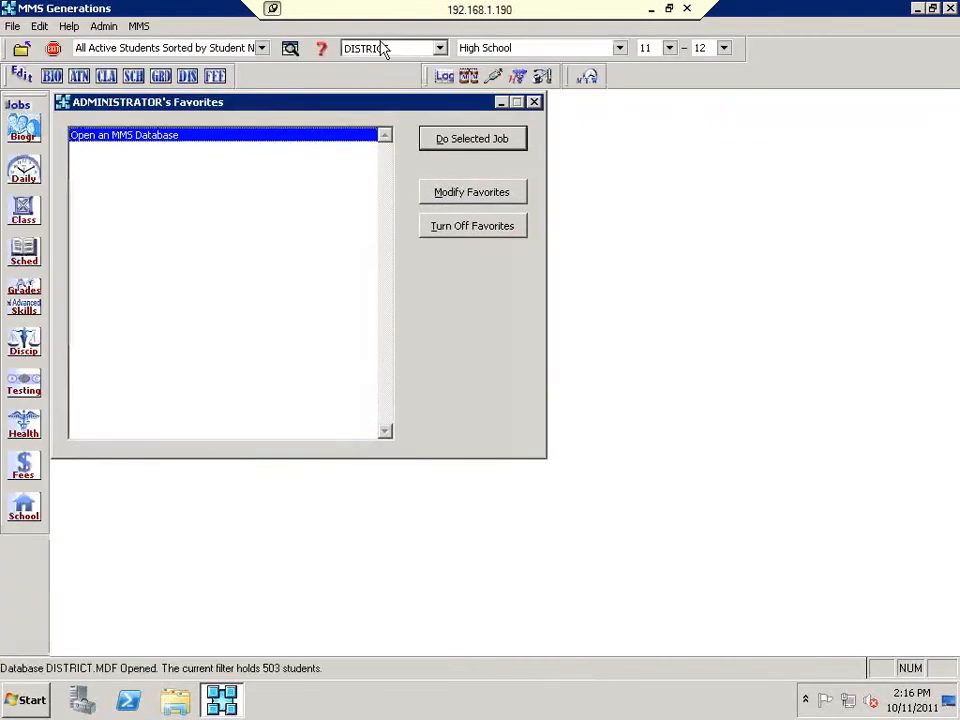
{"action": "left_click", "coordinate": [470, 47]}
{"action": "left_click", "coordinate": [470, 64]}
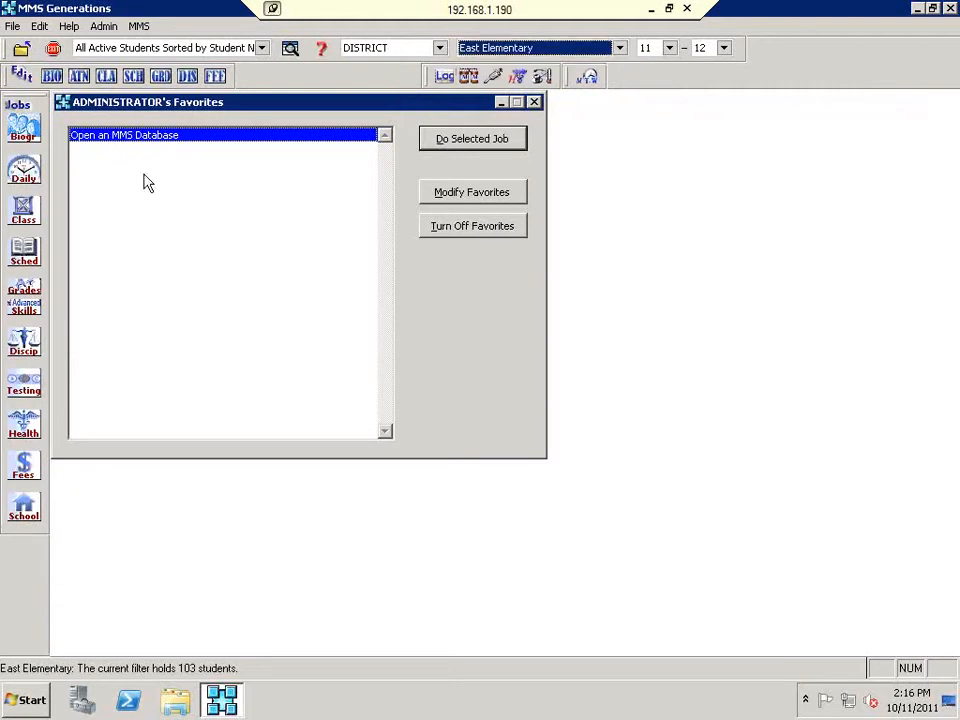
{"action": "left_click", "coordinate": [37, 314]}
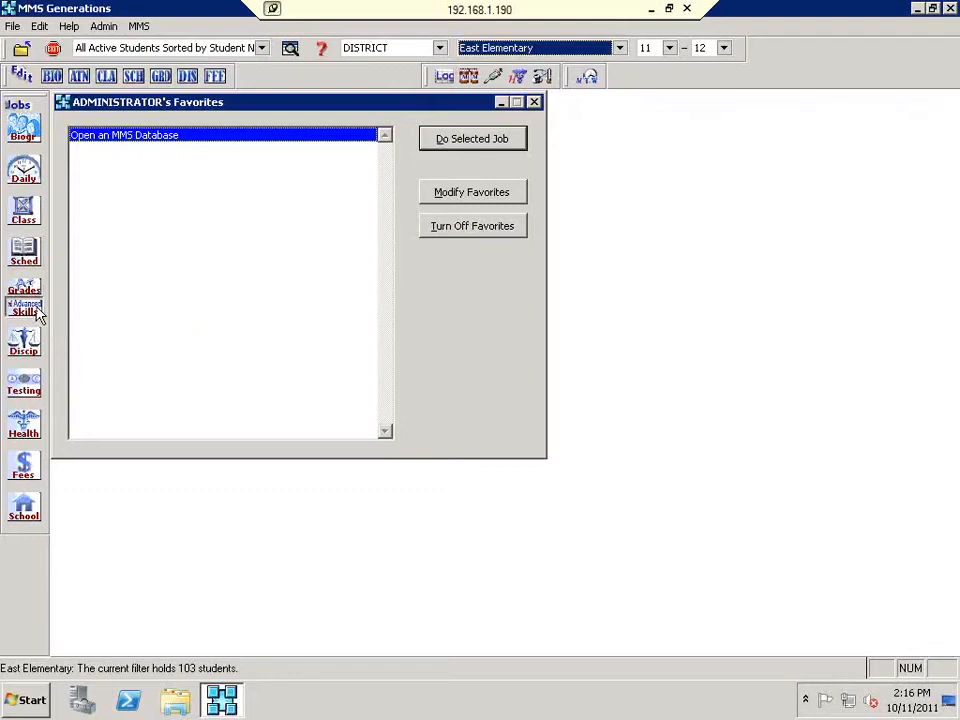
Step: Open Set Up Marking Periods from the Skills jobs under More Skill Grades Editing Jobs
{"action": "left_click", "coordinate": [38, 315]}
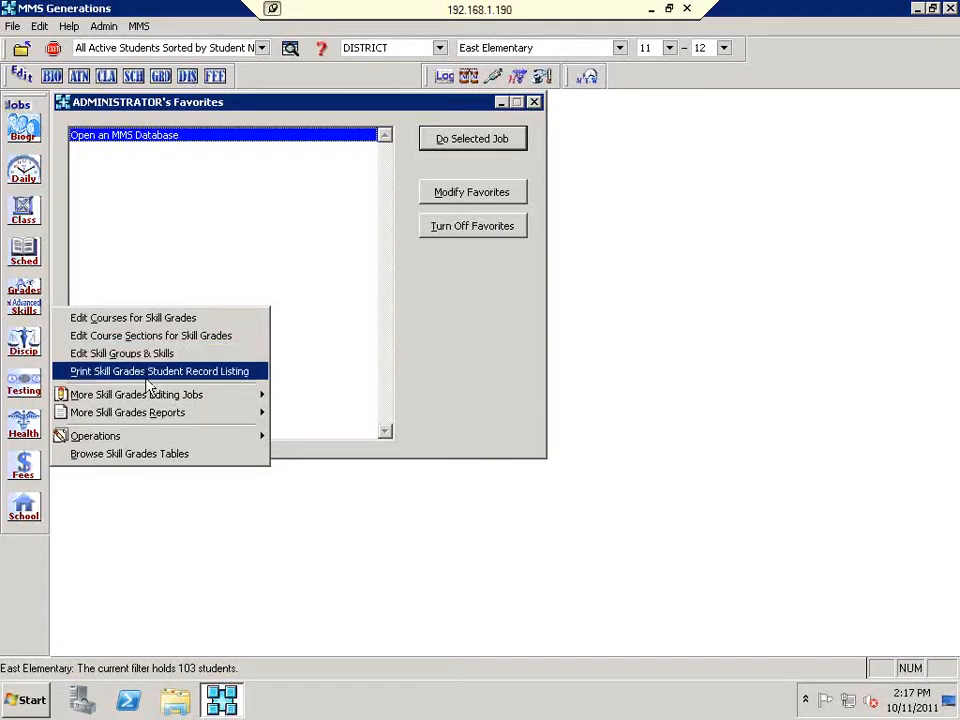
{"action": "mouse_move", "coordinate": [154, 398]}
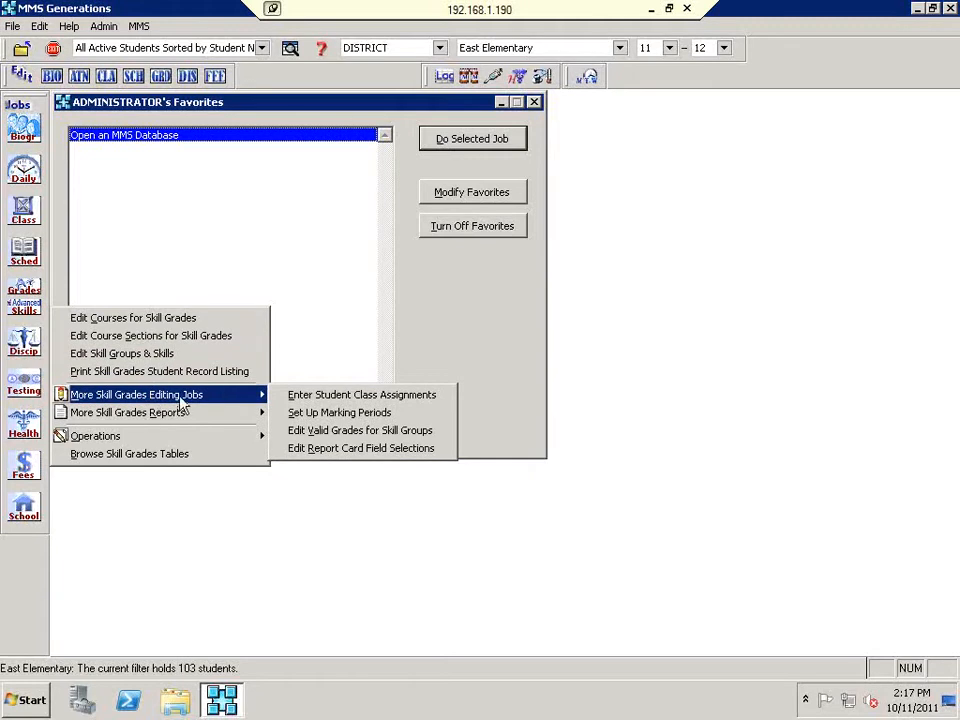
{"action": "left_click", "coordinate": [358, 414]}
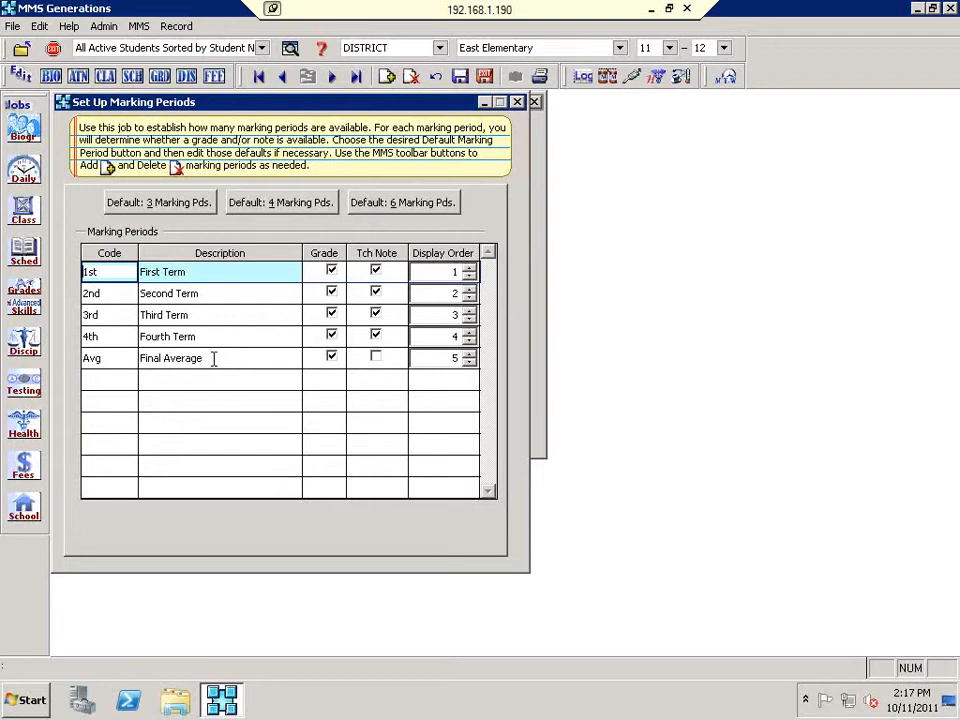
Step: After reviewing the four terms and Final Average, open the Windows Start menu
{"action": "left_click", "coordinate": [33, 702]}
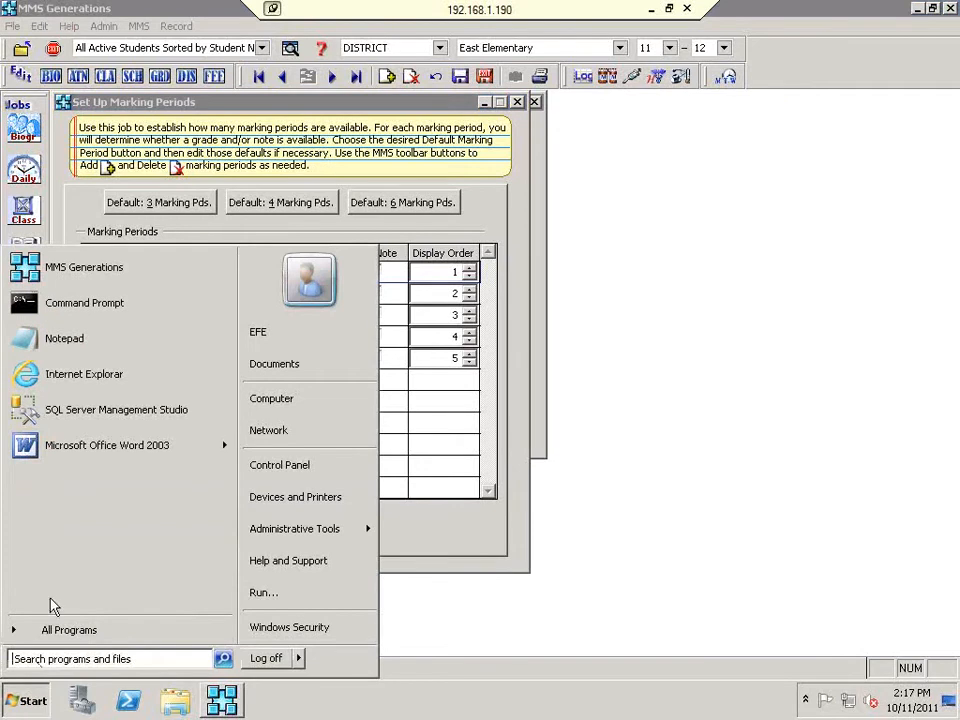
Step: Open Grades_1-2 from Word's recent documents, allow the data query, and choose Find Data Source
{"action": "mouse_move", "coordinate": [77, 446]}
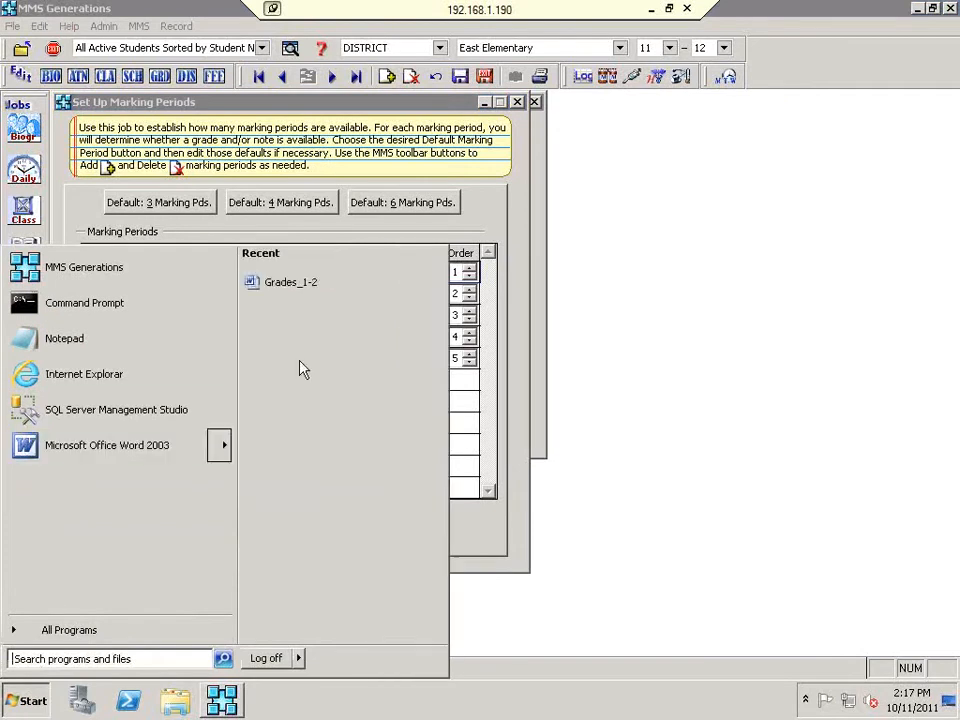
{"action": "left_click", "coordinate": [314, 290]}
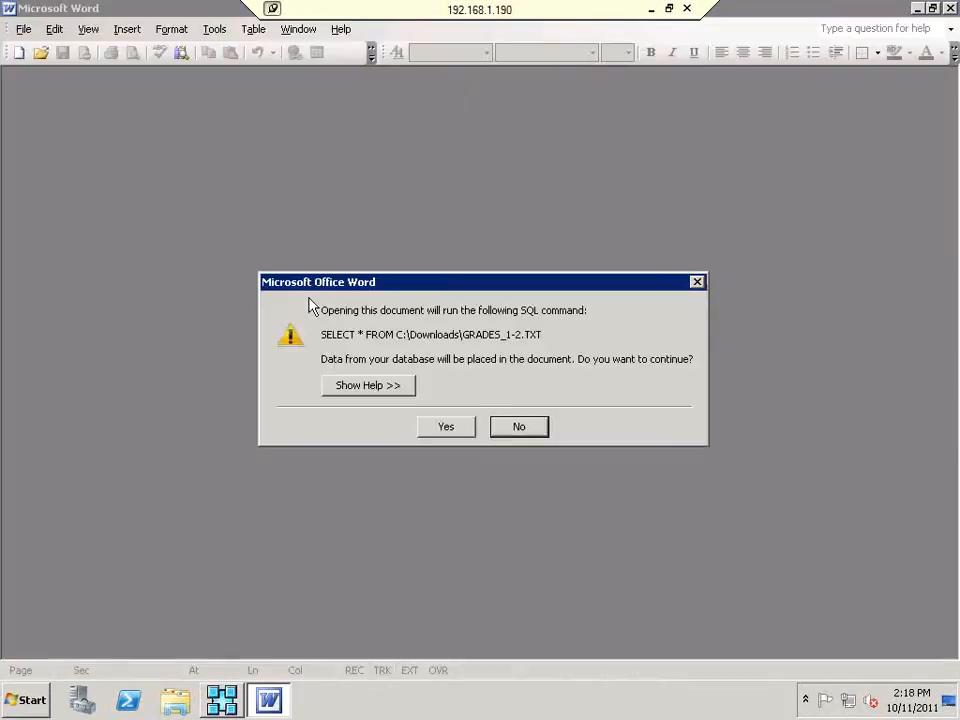
{"action": "left_click", "coordinate": [450, 430]}
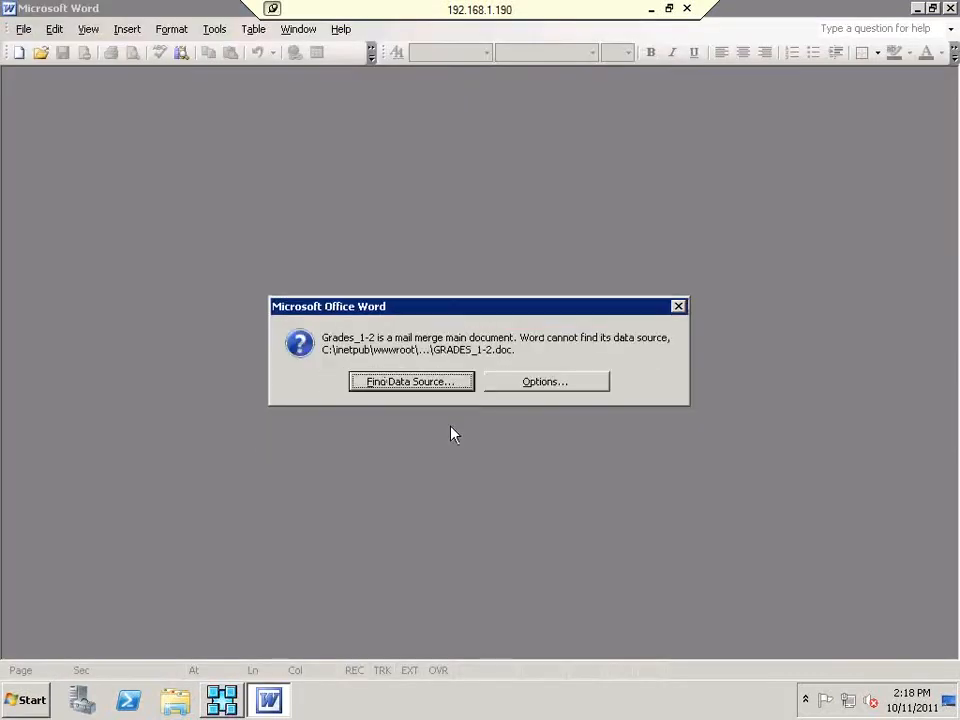
{"action": "left_click", "coordinate": [437, 390]}
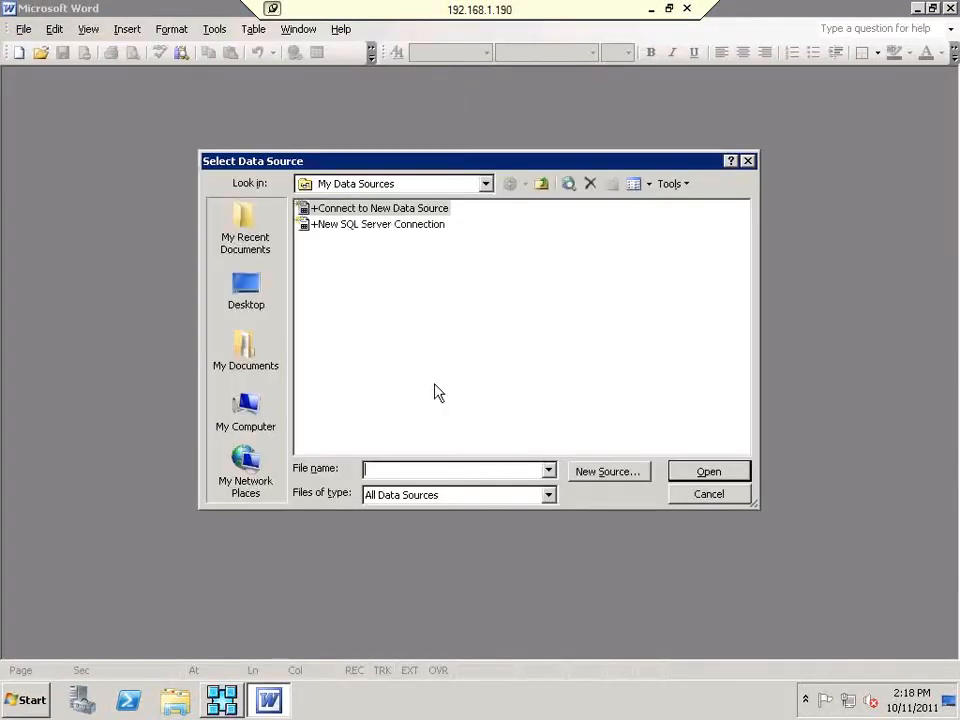
Step: Browse to C:\inetpub\wwwroot\MMSGB\Doc Report Cards and use GRADES_1-2 as the data source
{"action": "left_click", "coordinate": [252, 415]}
{"action": "double_click", "coordinate": [333, 228]}
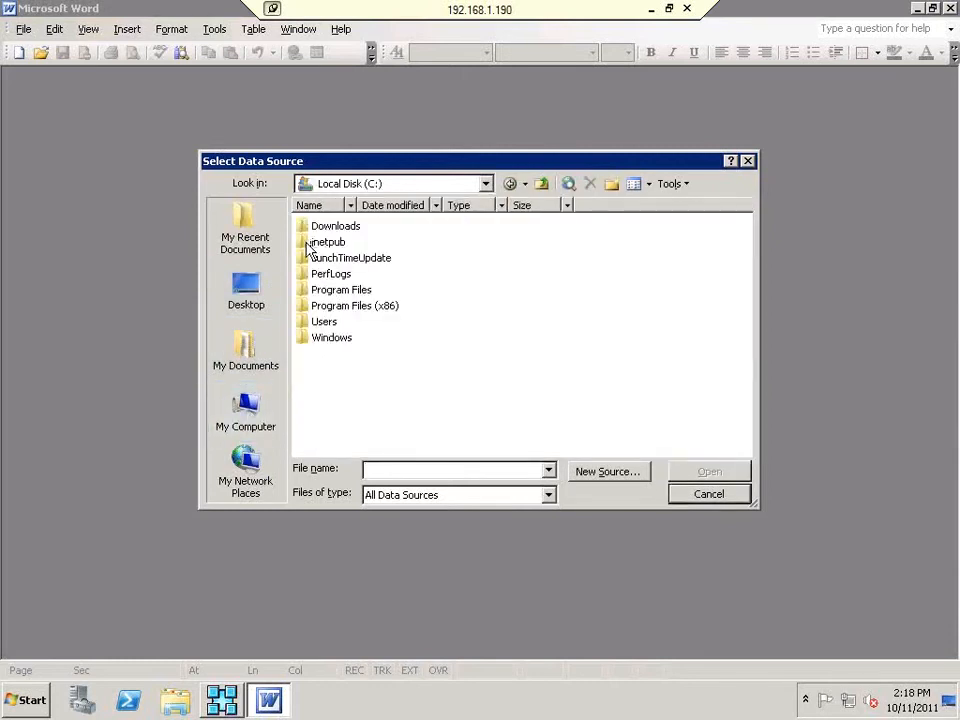
{"action": "double_click", "coordinate": [308, 243]}
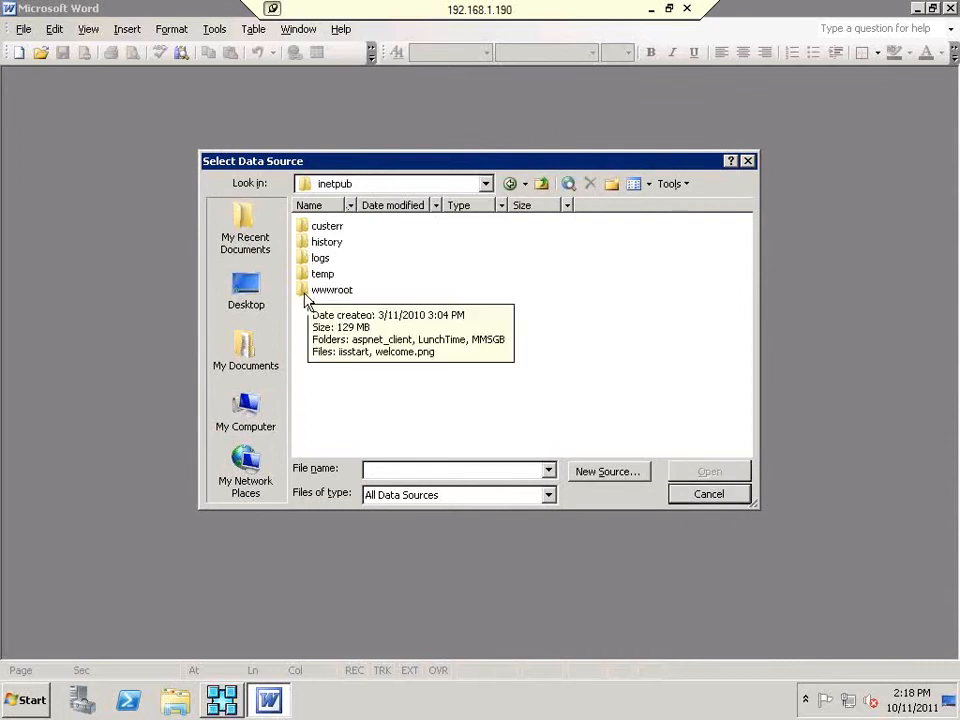
{"action": "double_click", "coordinate": [320, 290]}
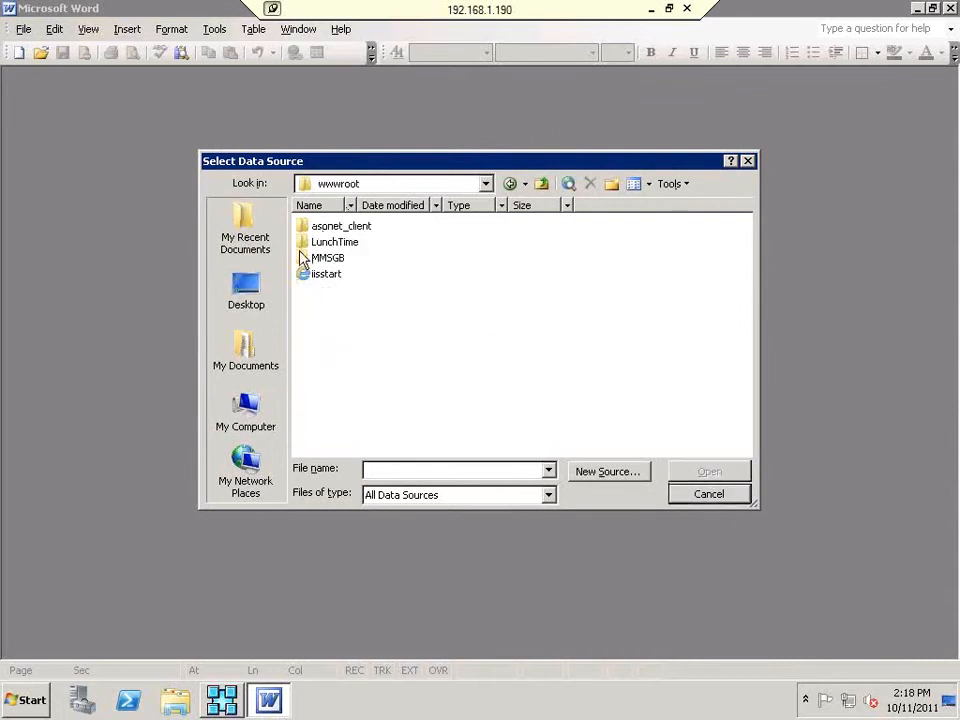
{"action": "double_click", "coordinate": [305, 260]}
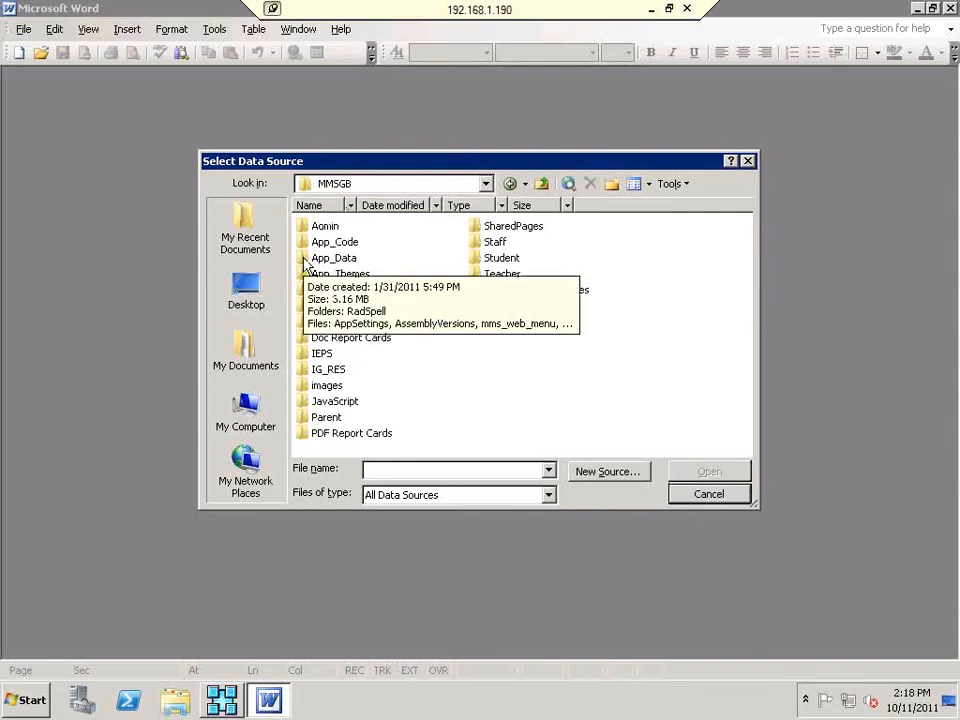
{"action": "left_click", "coordinate": [306, 339]}
{"action": "double_click", "coordinate": [306, 340]}
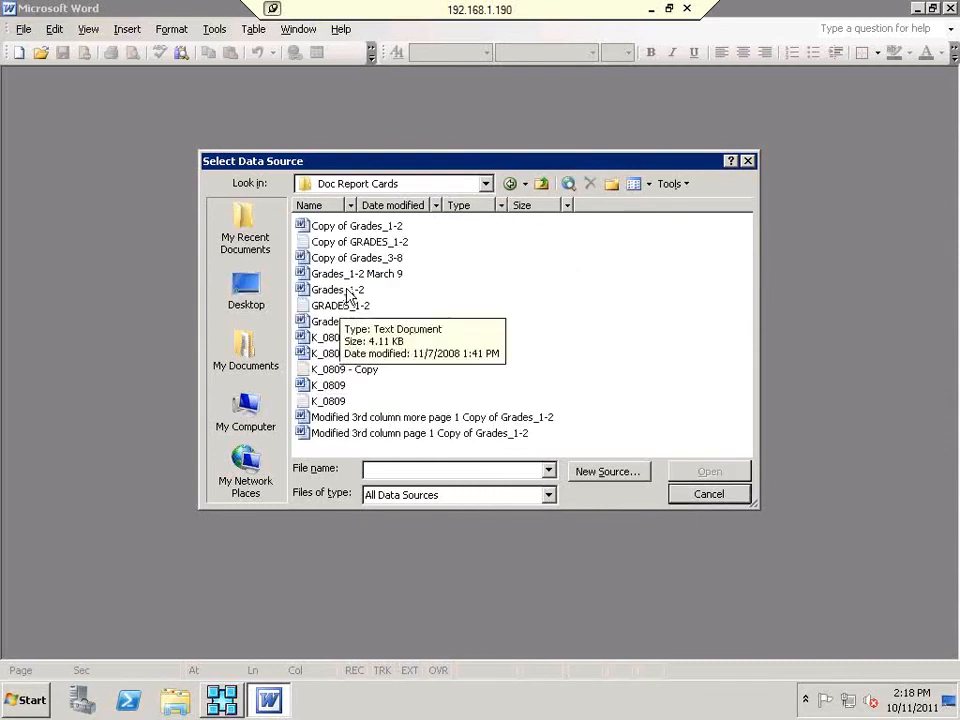
{"action": "left_click", "coordinate": [347, 309]}
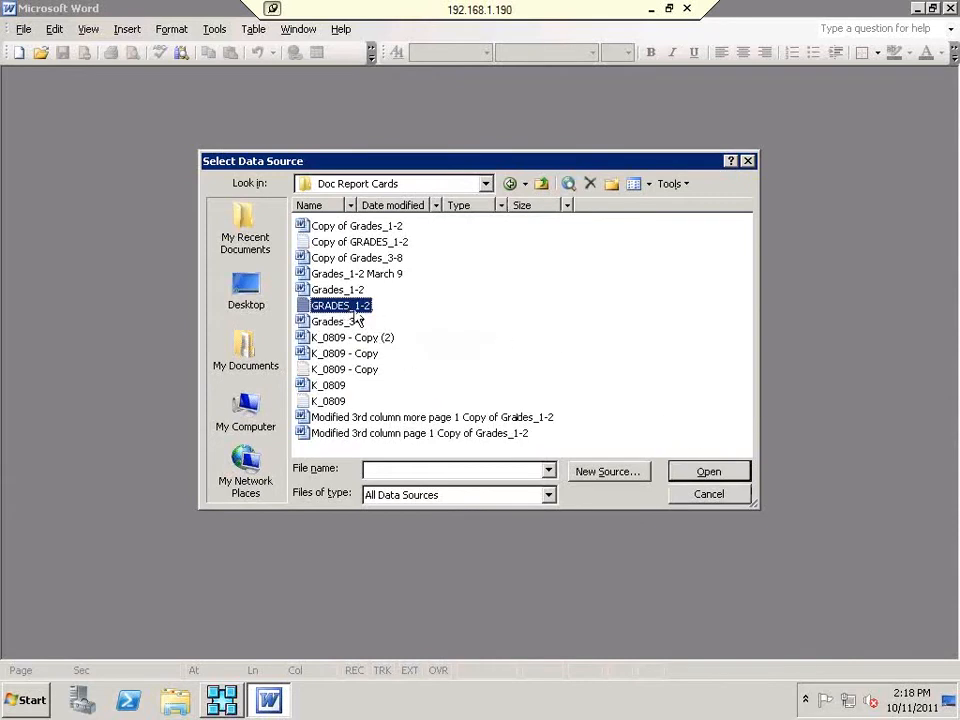
{"action": "double_click", "coordinate": [355, 312]}
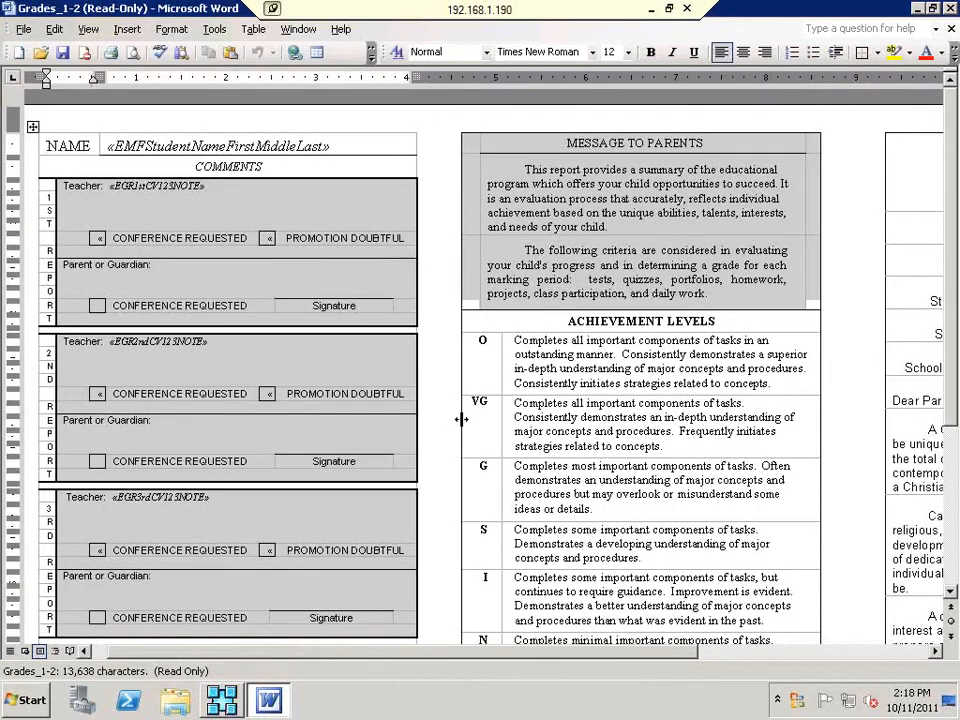
{"action": "scroll", "coordinate": [461, 419], "scroll_direction": "down", "scroll_amount": 10}
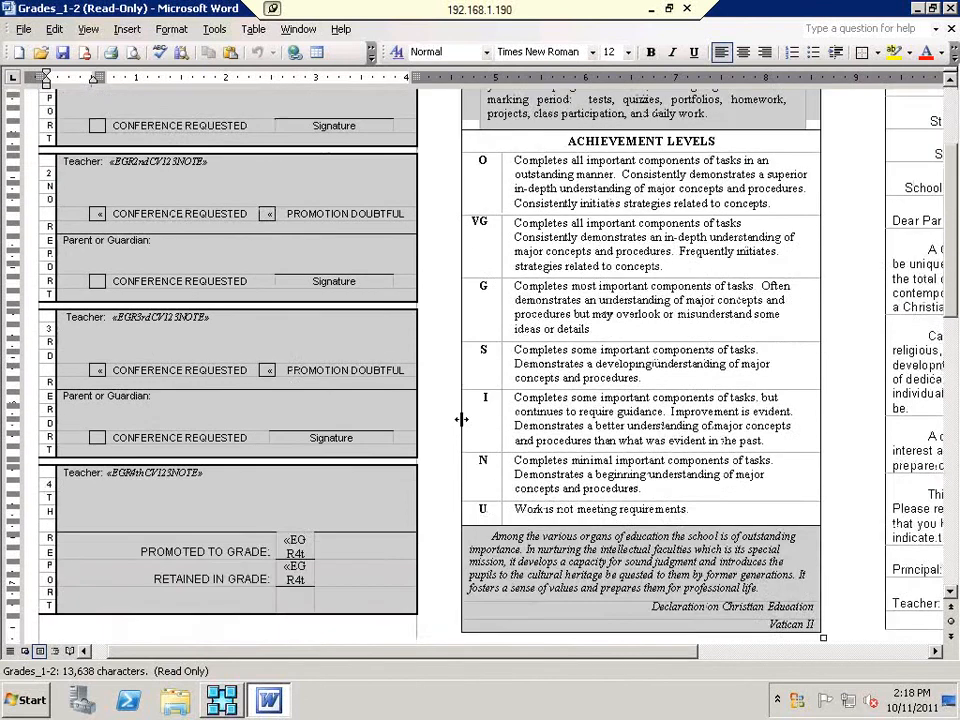
{"action": "scroll", "coordinate": [461, 419], "scroll_direction": "down", "scroll_amount": 5}
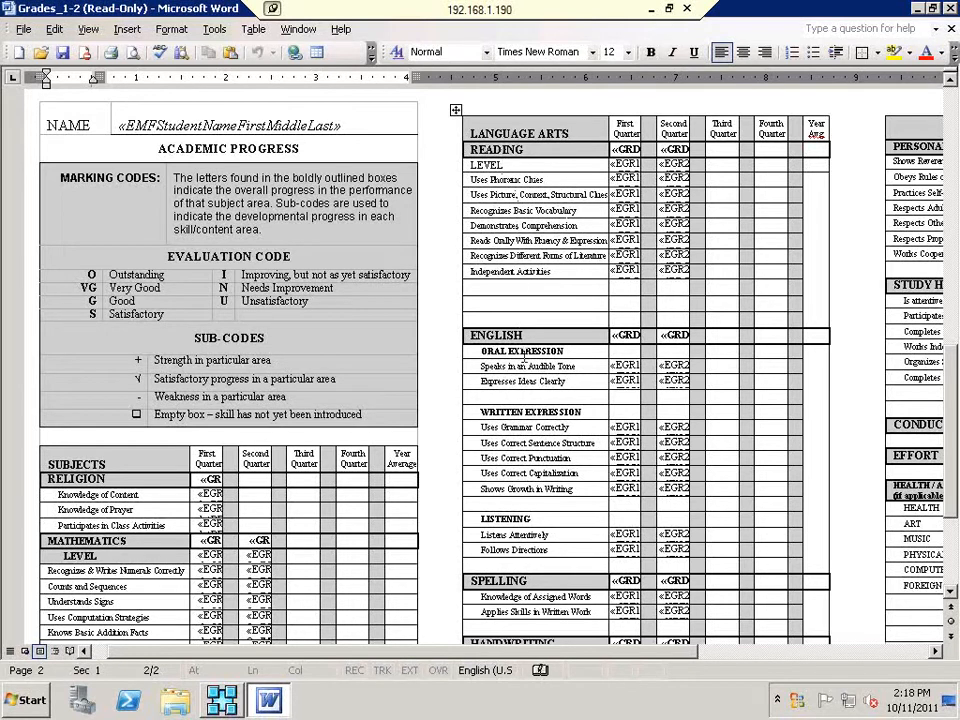
{"action": "scroll", "coordinate": [510, 503], "scroll_direction": "down", "scroll_amount": 1}
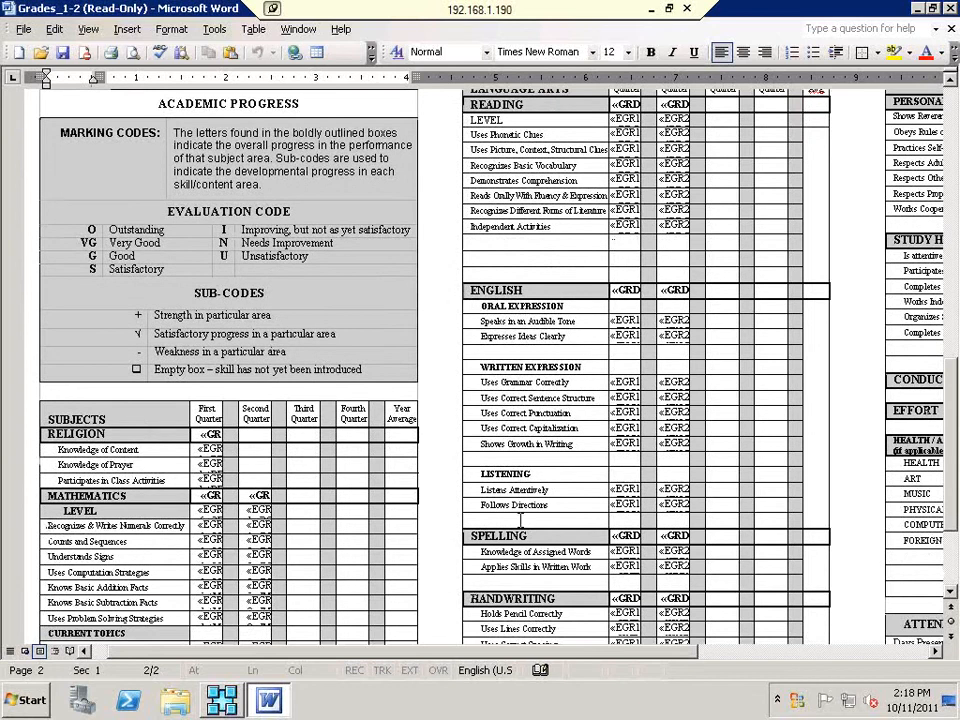
{"action": "scroll", "coordinate": [540, 614], "scroll_direction": "down", "scroll_amount": 2}
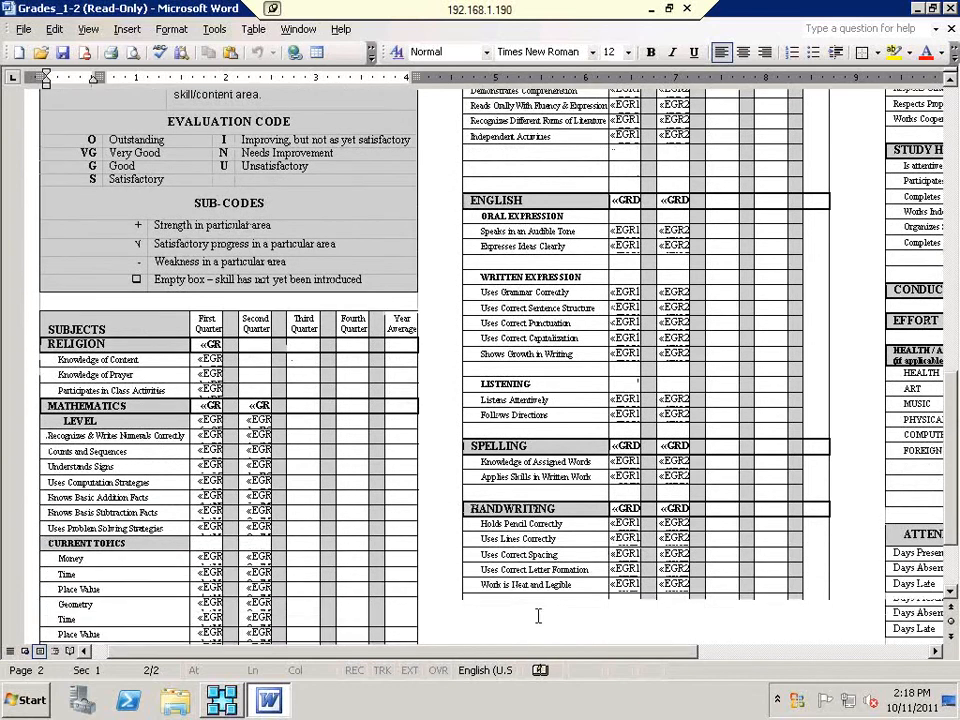
{"action": "scroll", "coordinate": [538, 588], "scroll_direction": "up", "scroll_amount": 1}
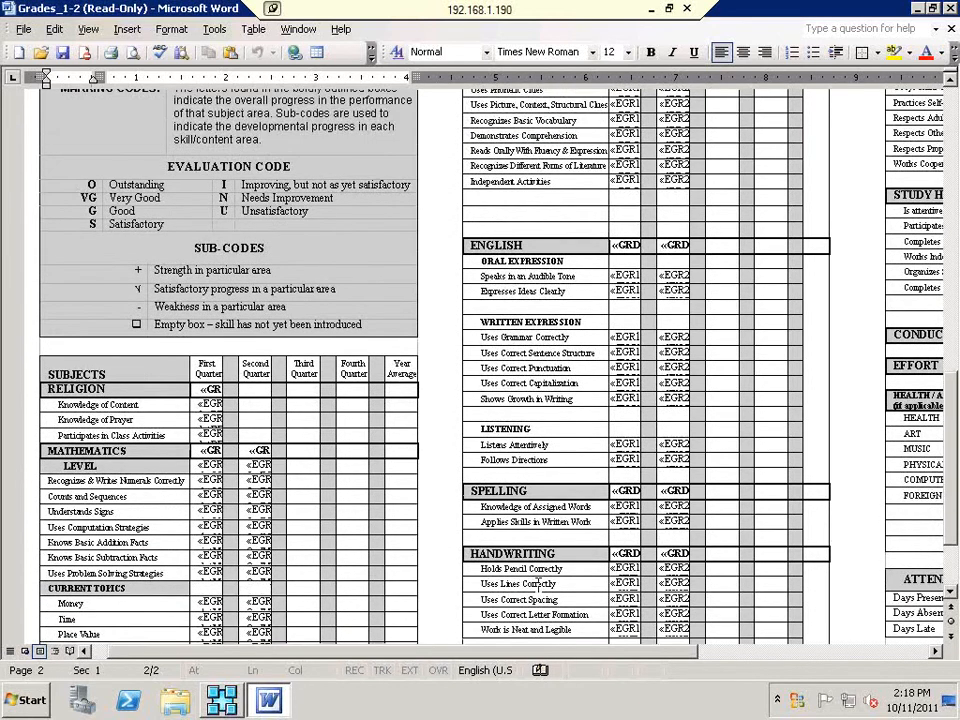
{"action": "scroll", "coordinate": [540, 578], "scroll_direction": "up", "scroll_amount": 1}
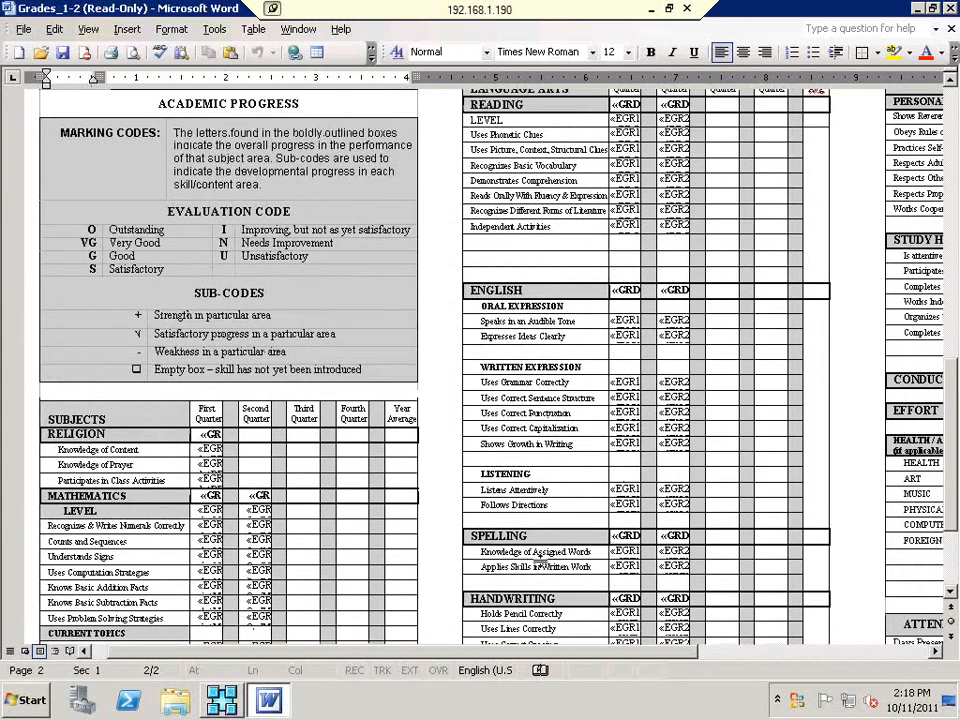
{"action": "scroll", "coordinate": [538, 560], "scroll_direction": "up", "scroll_amount": 1}
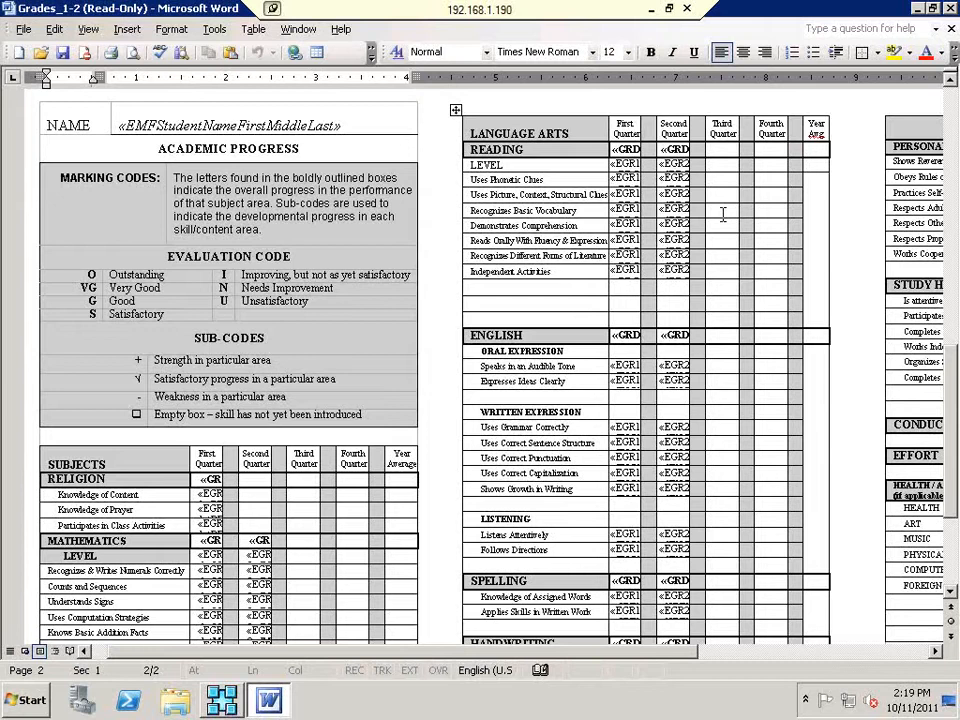
Step: Return to the marking periods setup, select the Final Average (Avg) row, then close it
{"action": "left_click", "coordinate": [231, 705]}
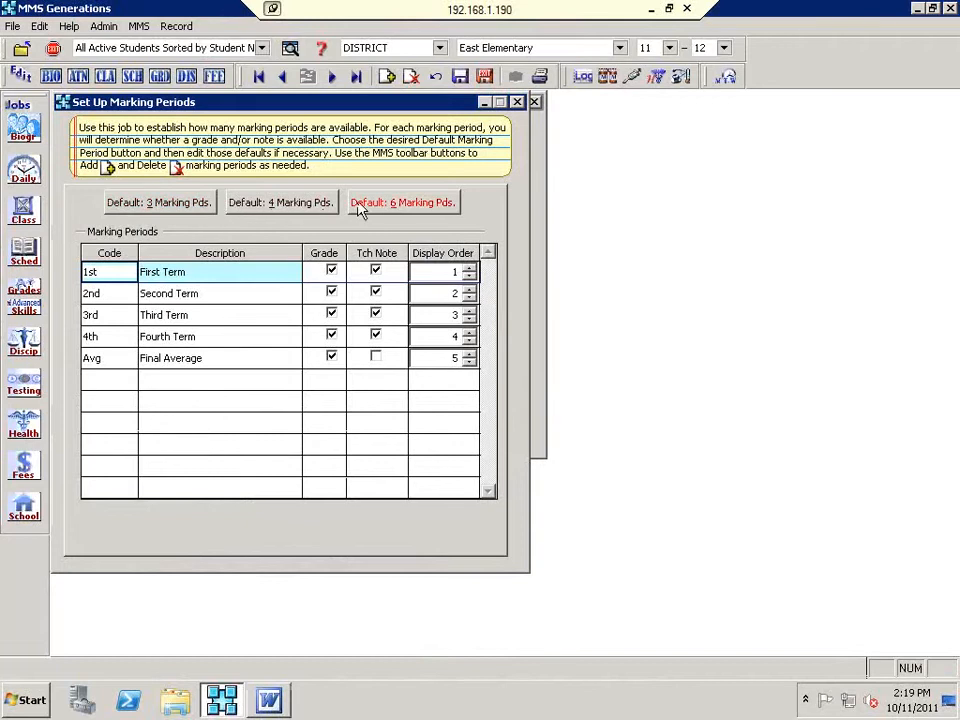
{"action": "left_click", "coordinate": [196, 360]}
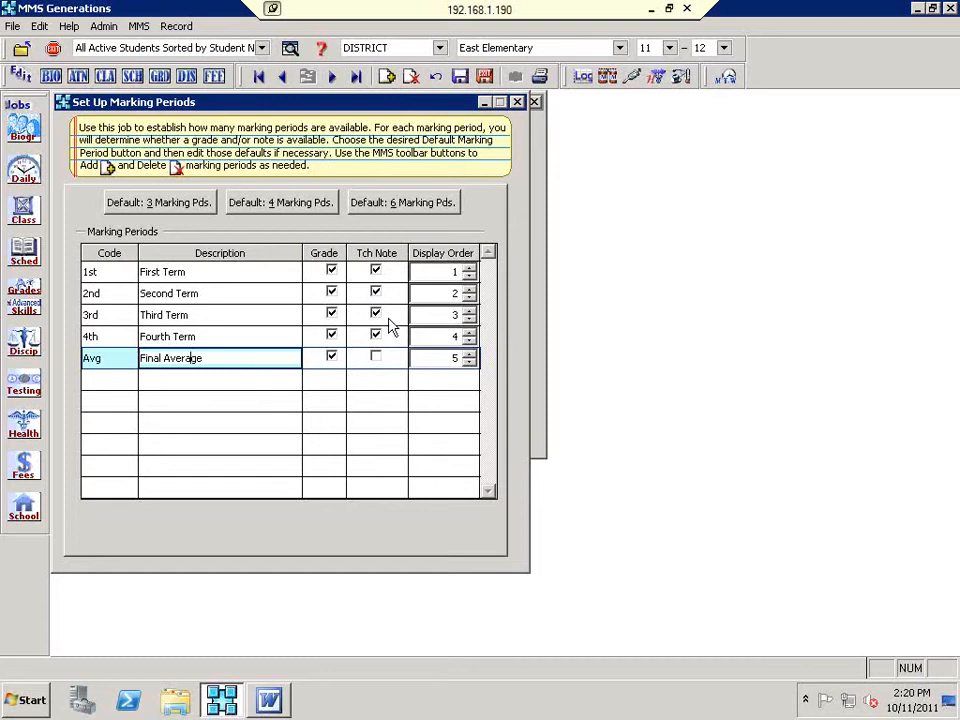
{"action": "left_click", "coordinate": [483, 84]}
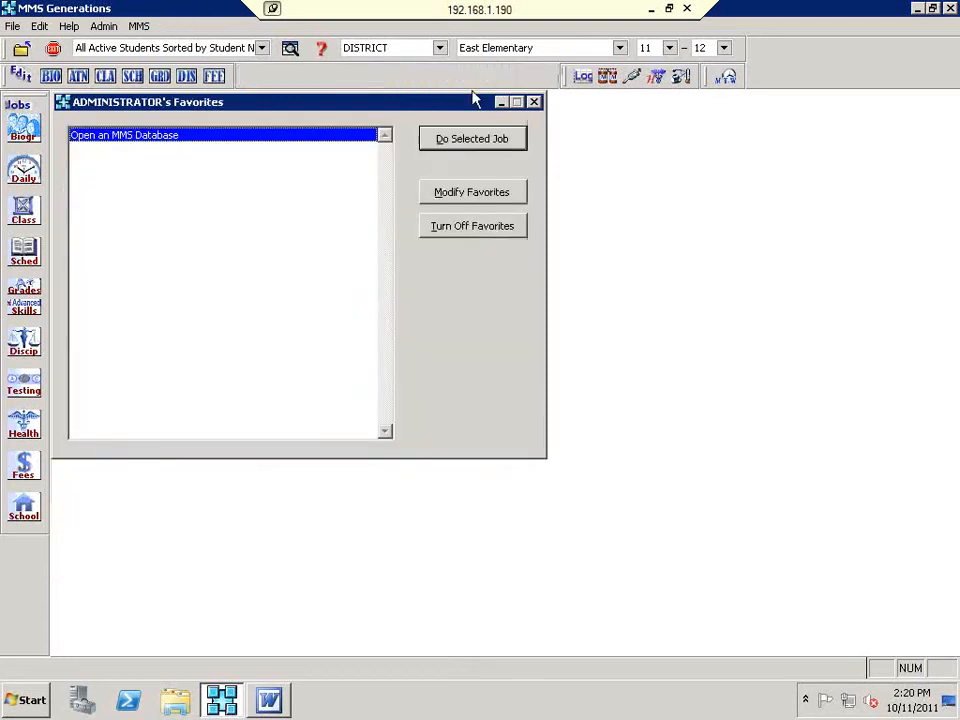
Step: Open Edit Valid Grades for Skill Groups and select the SUBG Sub-Codes grade group
{"action": "left_click", "coordinate": [28, 317]}
{"action": "mouse_move", "coordinate": [183, 400]}
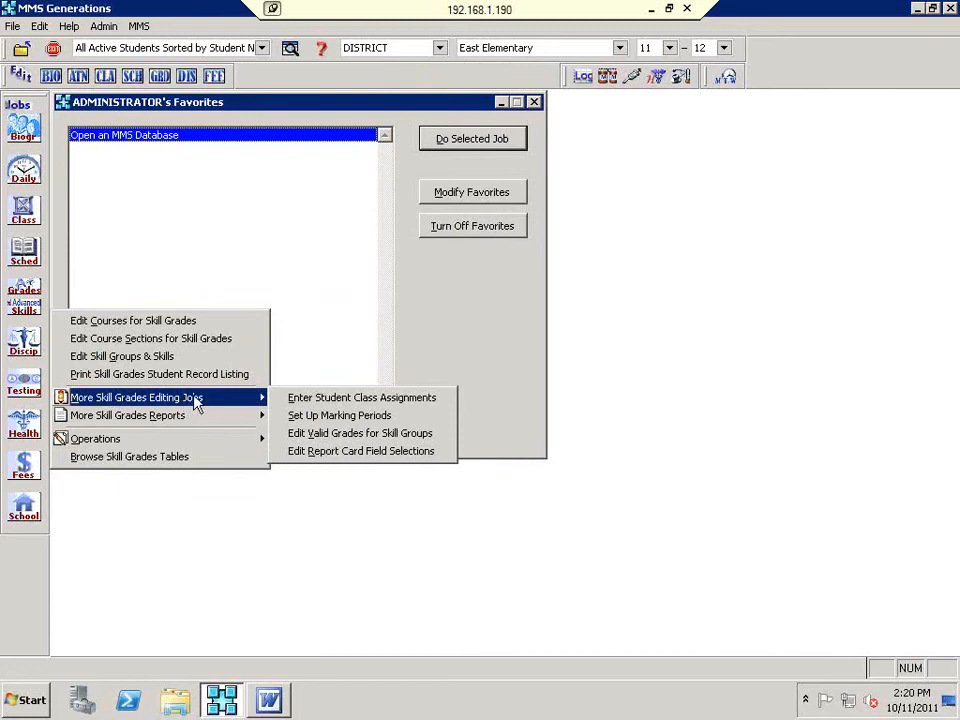
{"action": "left_click", "coordinate": [324, 433]}
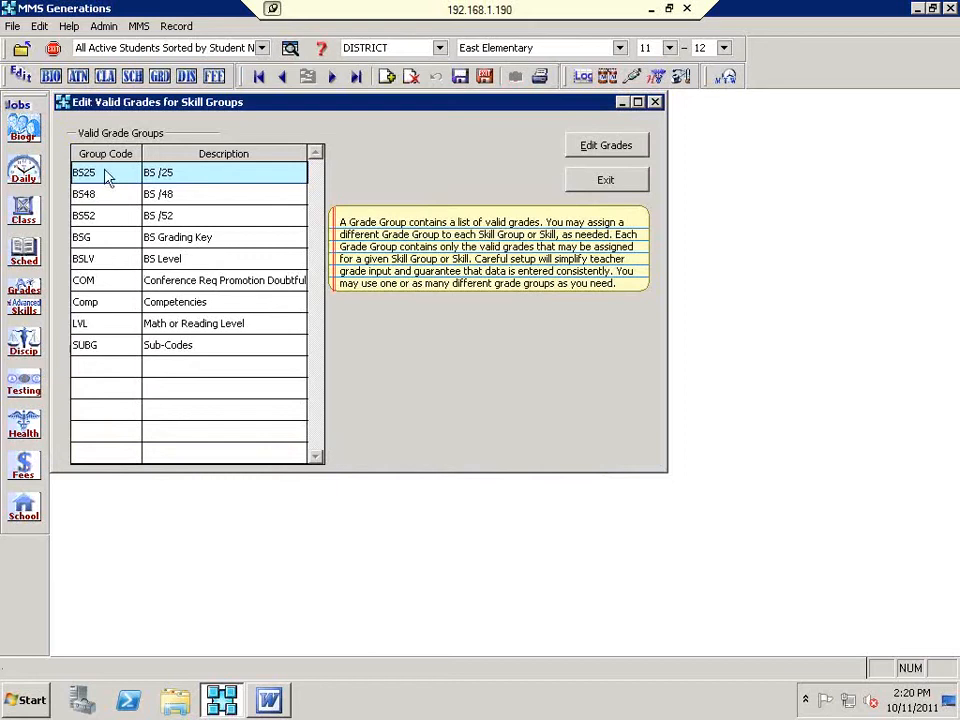
{"action": "left_click", "coordinate": [100, 345]}
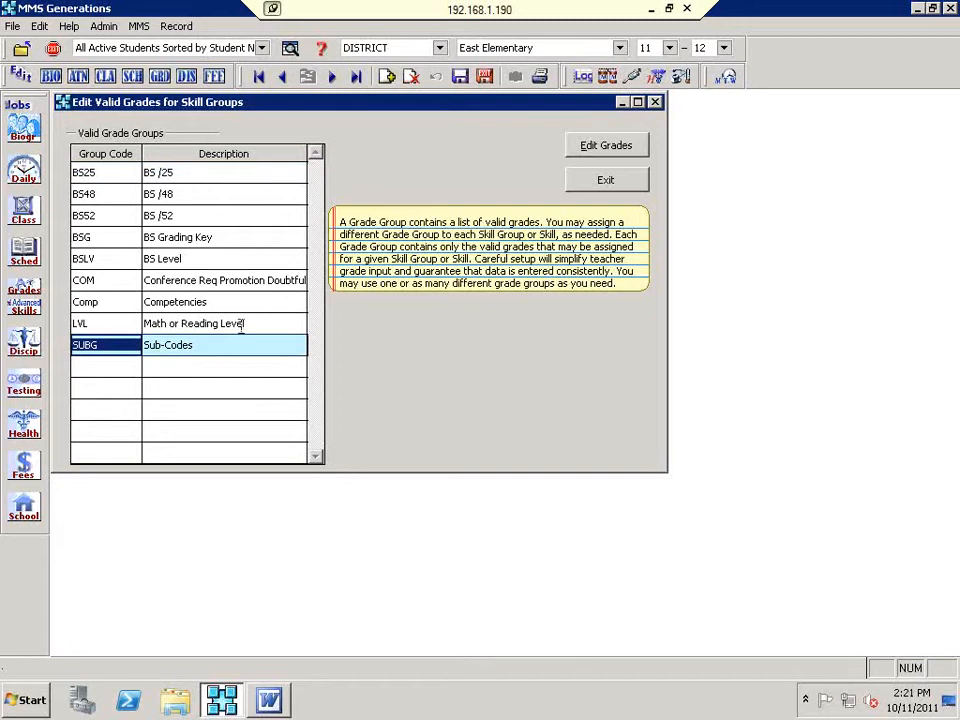
{"action": "left_click", "coordinate": [283, 706]}
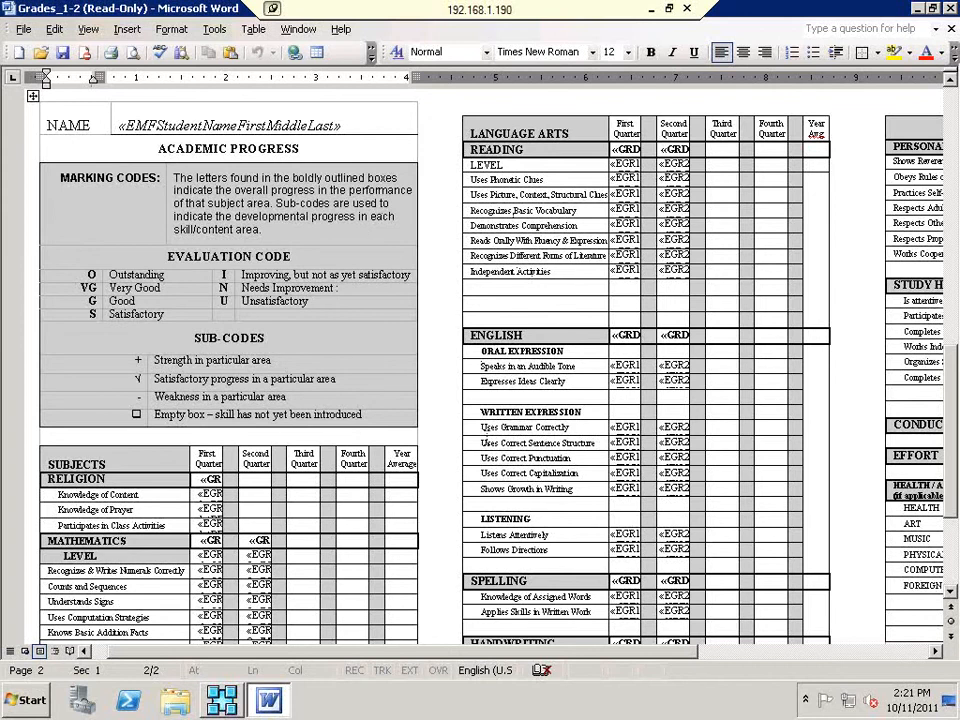
Step: Scroll through the Grades_1-2 template's grade fields from Religion through Handwriting
{"action": "scroll", "coordinate": [373, 395], "scroll_direction": "down", "scroll_amount": 4}
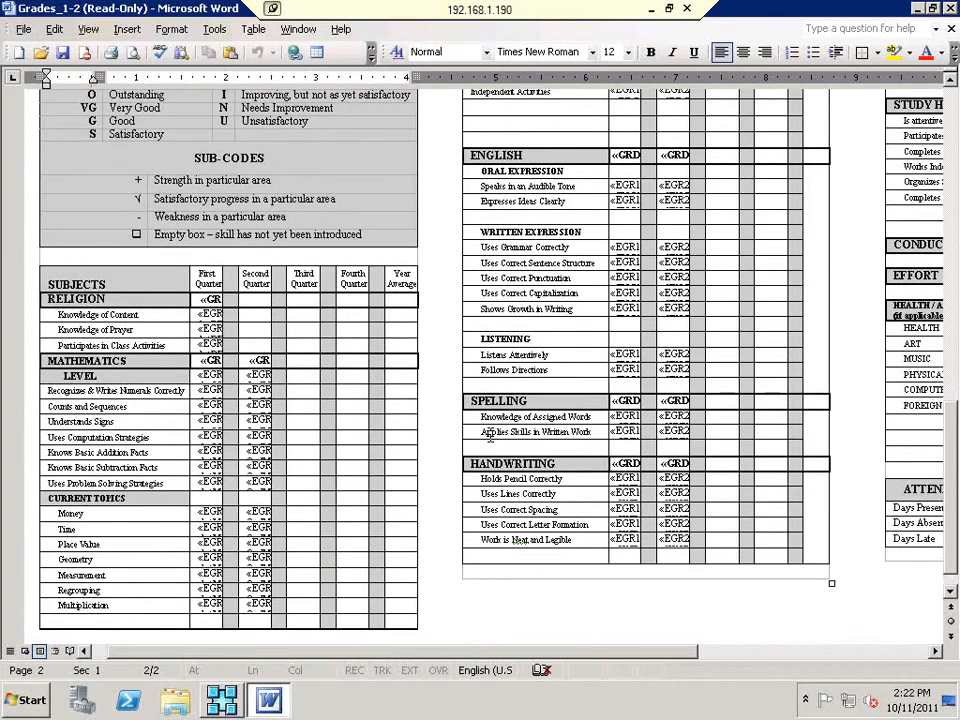
{"action": "scroll", "coordinate": [490, 432], "scroll_direction": "up", "scroll_amount": 1}
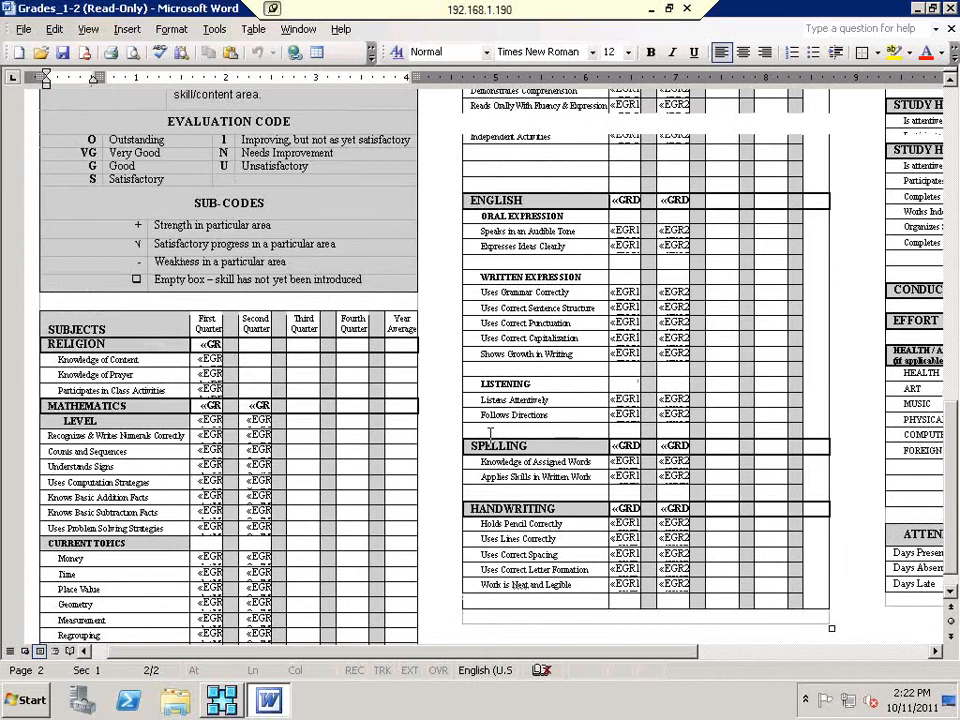
{"action": "scroll", "coordinate": [490, 432], "scroll_direction": "up", "scroll_amount": 9}
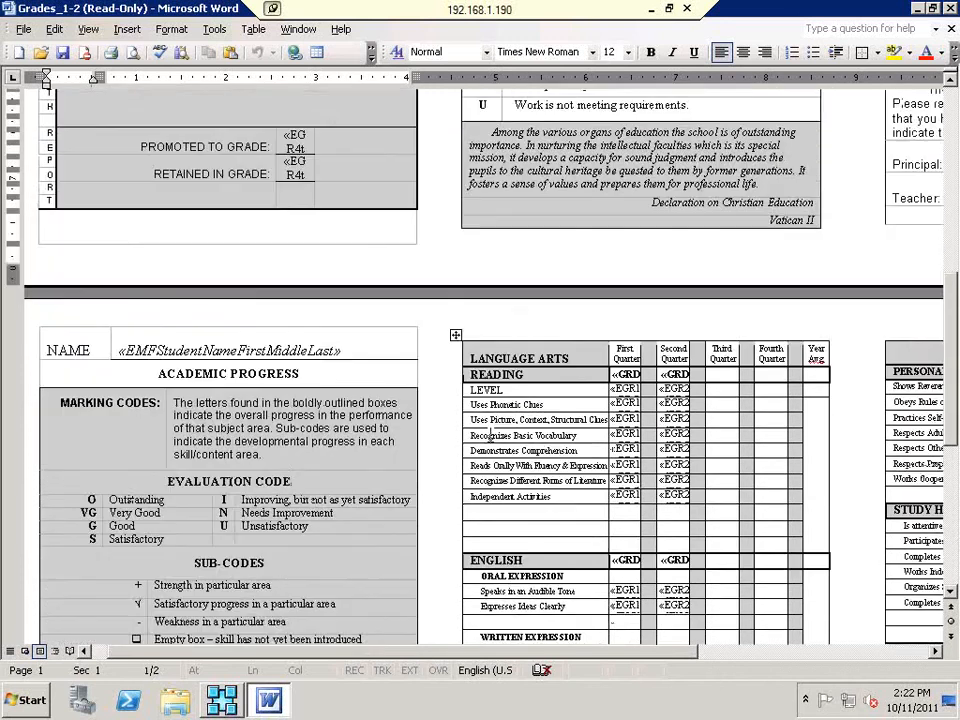
{"action": "scroll", "coordinate": [491, 435], "scroll_direction": "up", "scroll_amount": 7}
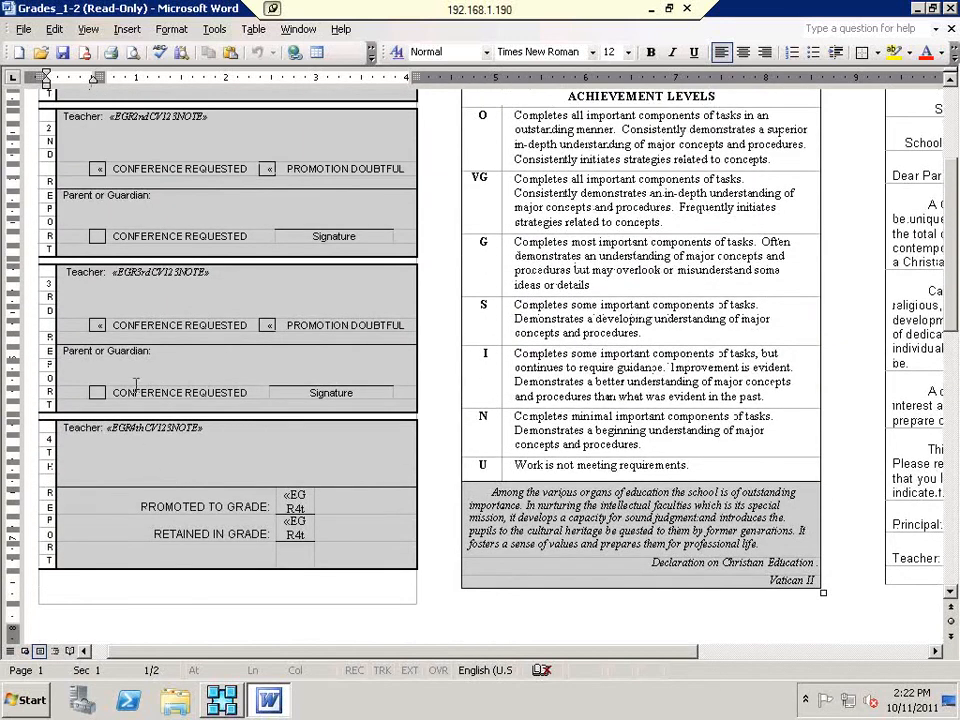
{"action": "scroll", "coordinate": [120, 393], "scroll_direction": "up", "scroll_amount": 4}
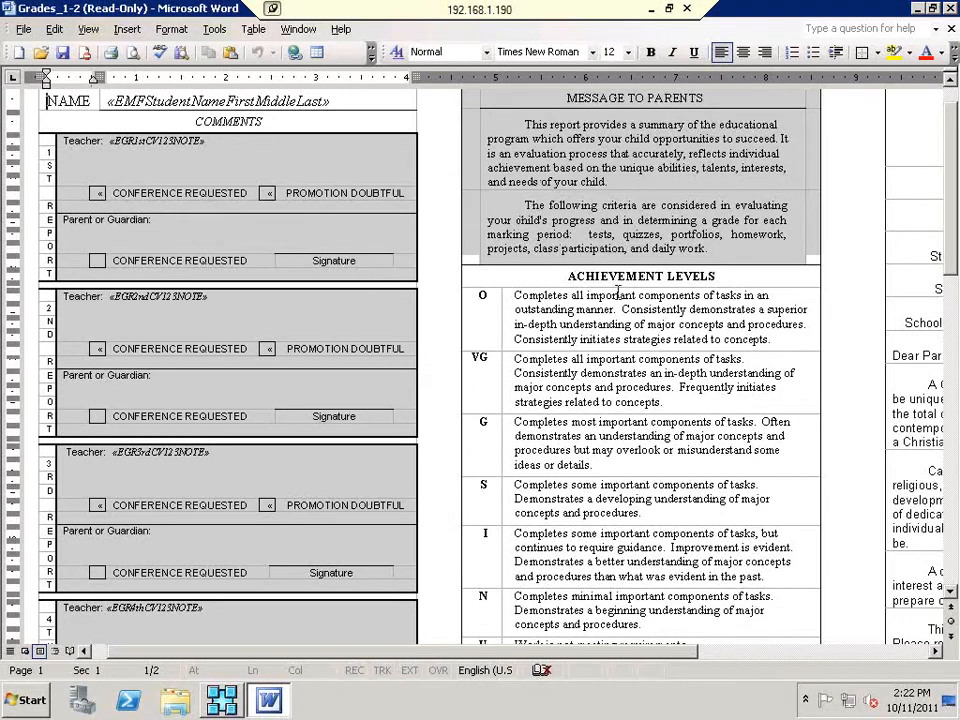
{"action": "scroll", "coordinate": [626, 345], "scroll_direction": "down", "scroll_amount": 2}
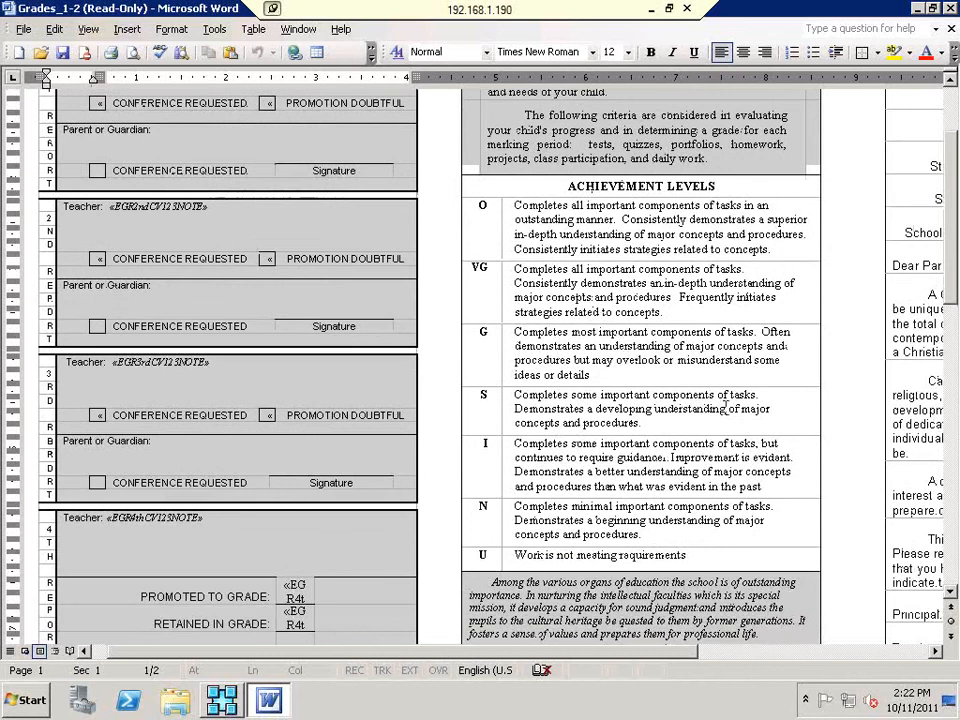
{"action": "scroll", "coordinate": [681, 443], "scroll_direction": "down", "scroll_amount": 1}
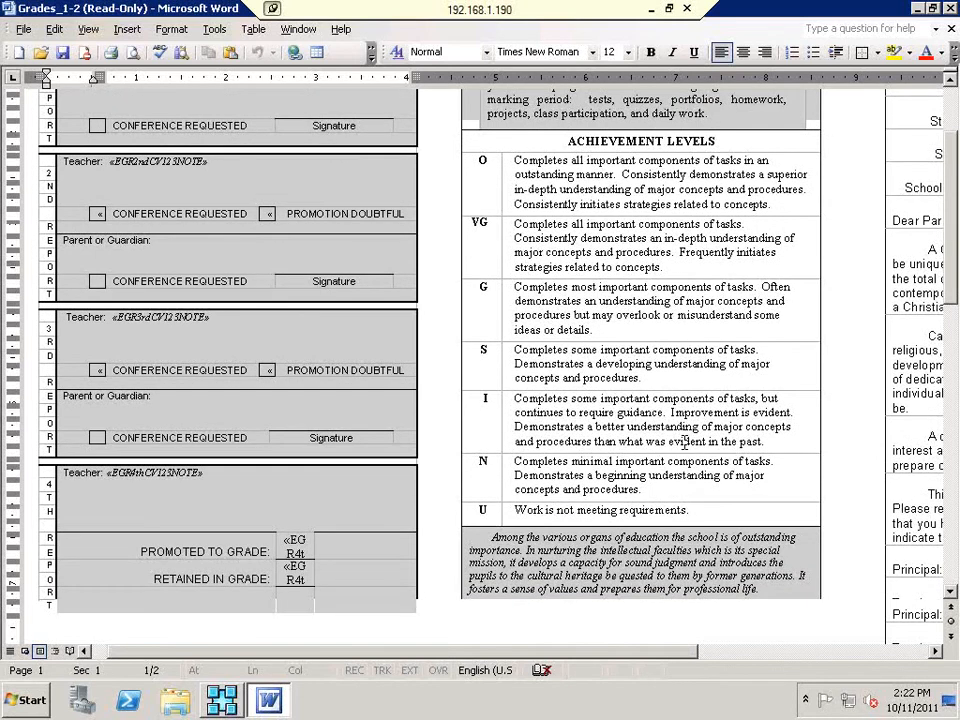
{"action": "scroll", "coordinate": [684, 443], "scroll_direction": "down", "scroll_amount": 13}
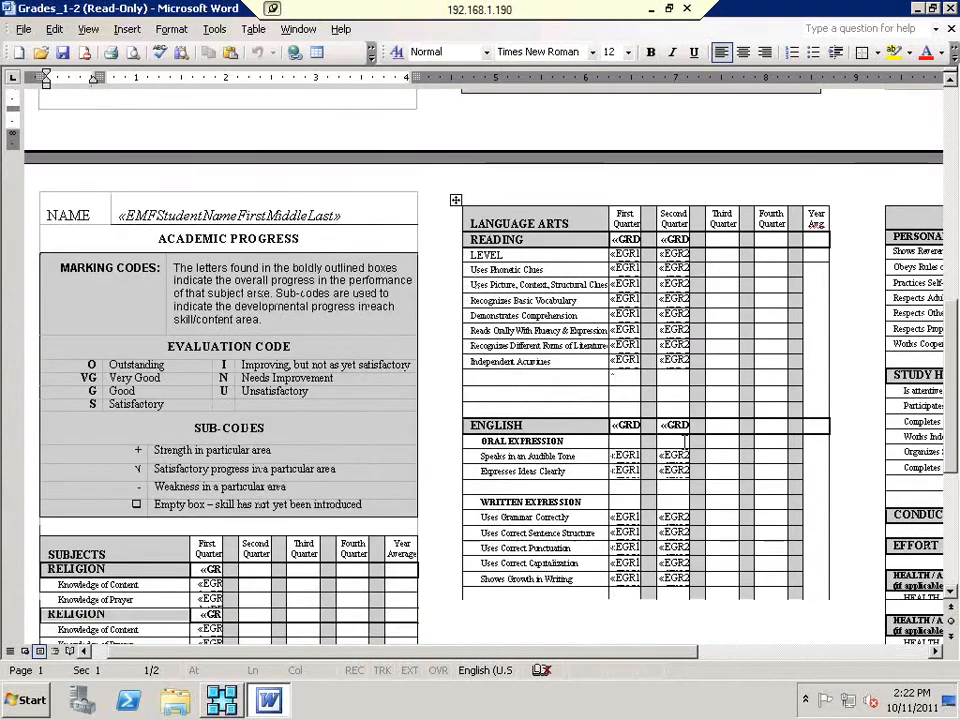
{"action": "scroll", "coordinate": [684, 440], "scroll_direction": "down", "scroll_amount": 2}
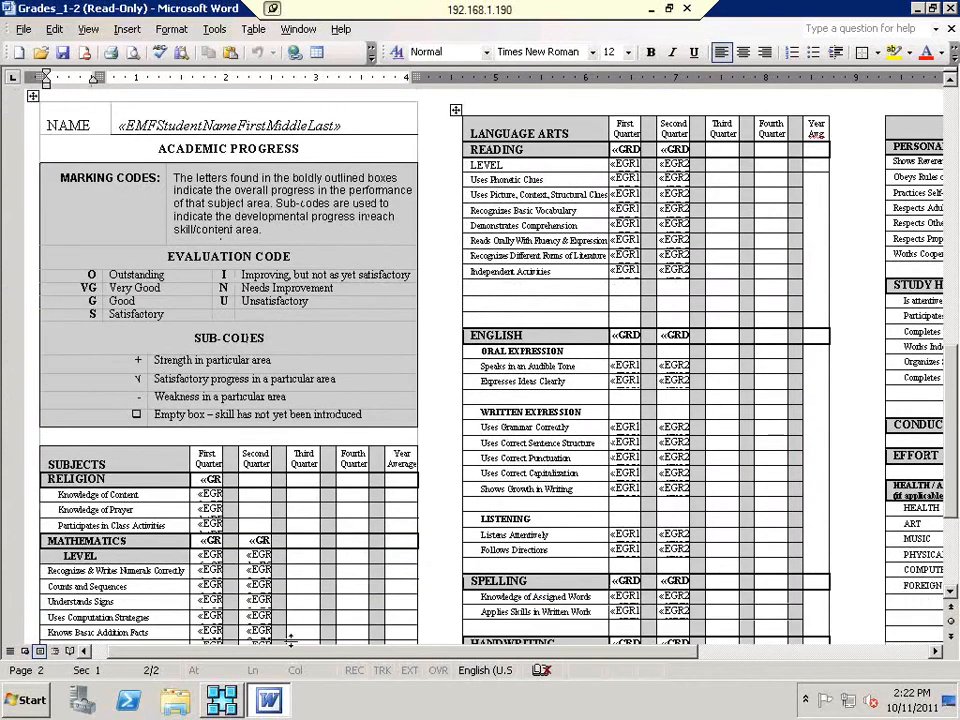
{"action": "mouse_move", "coordinate": [223, 700]}
{"action": "left_click", "coordinate": [215, 660]}
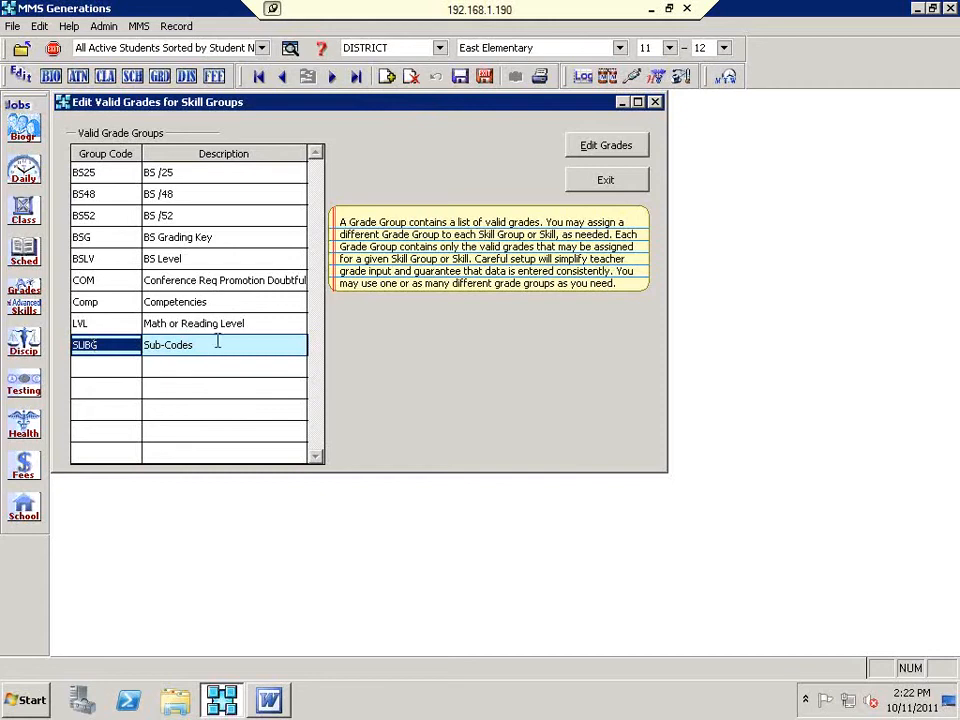
{"action": "left_click", "coordinate": [617, 150]}
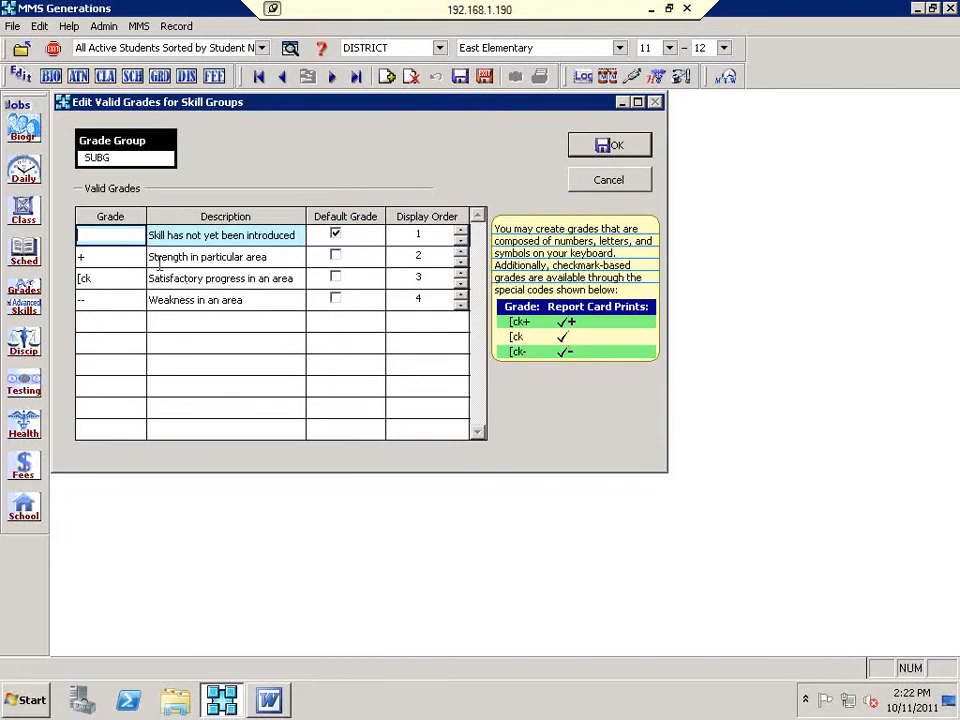
{"action": "left_click", "coordinate": [100, 258]}
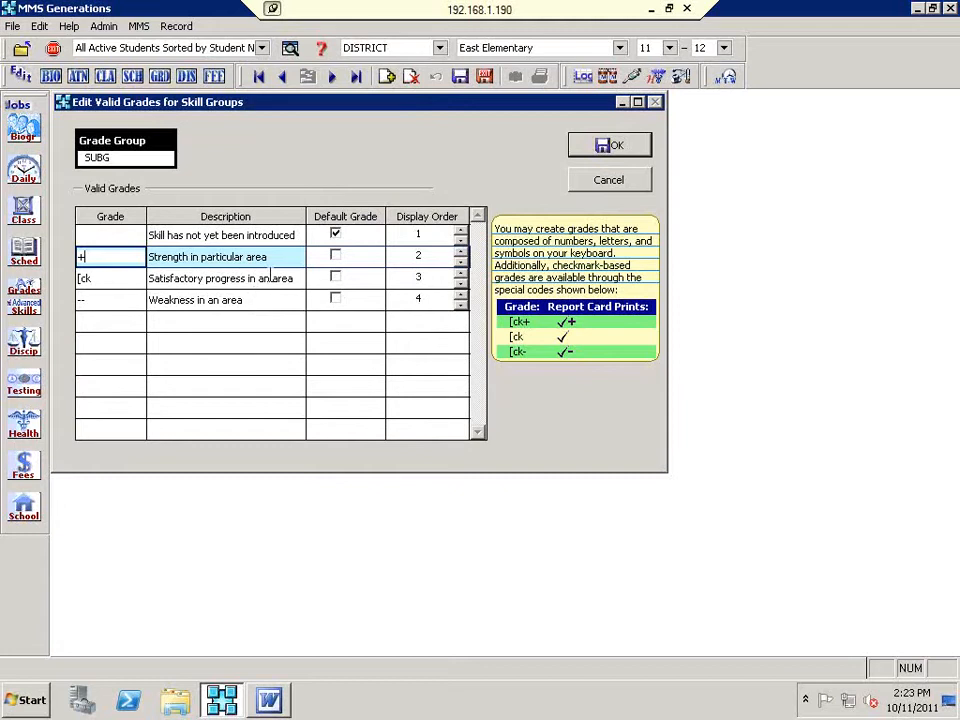
{"action": "left_click", "coordinate": [605, 184]}
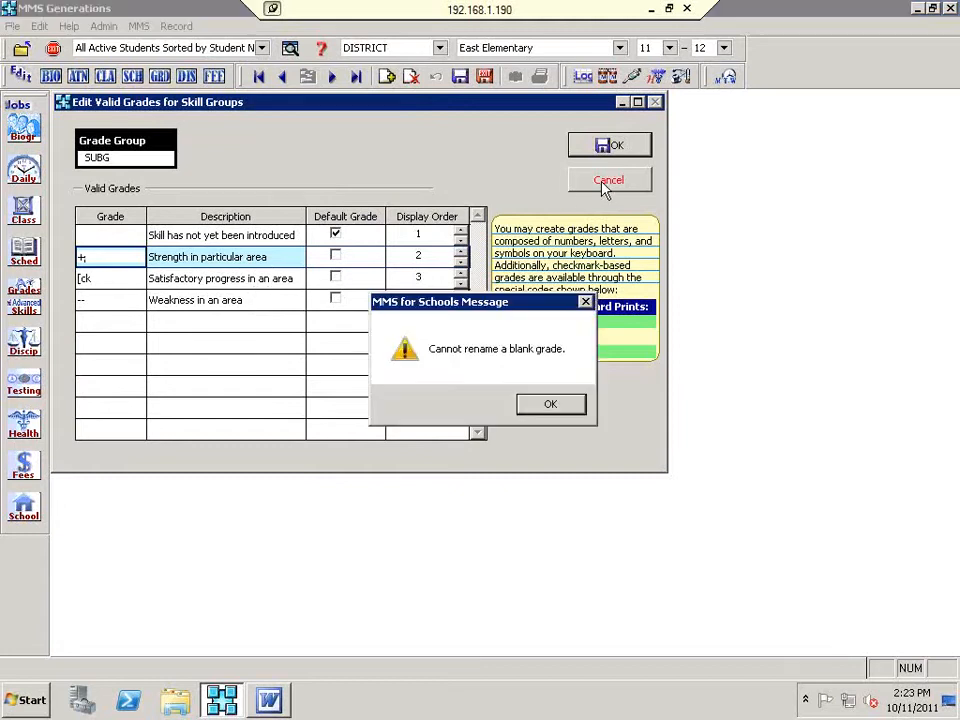
{"action": "left_click", "coordinate": [549, 407]}
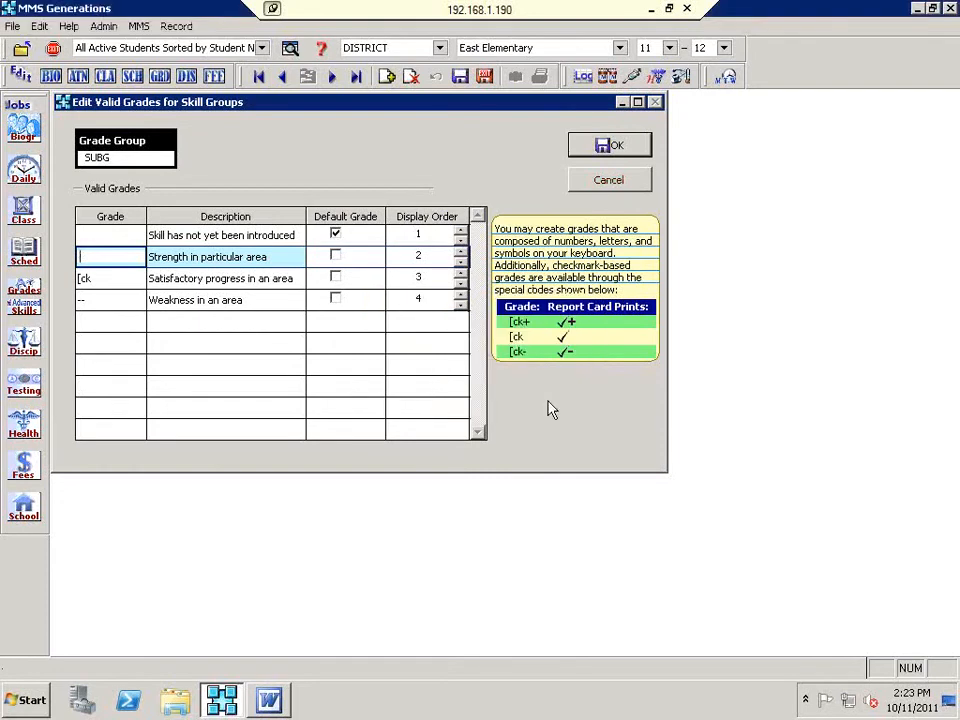
{"action": "left_click", "coordinate": [598, 186]}
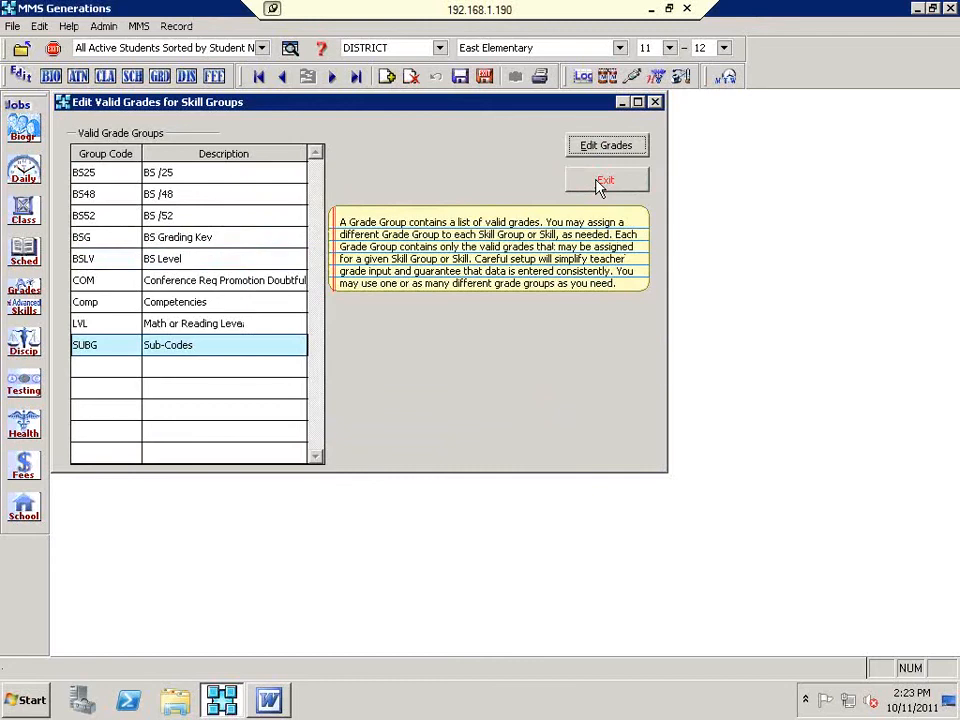
{"action": "left_click", "coordinate": [149, 323]}
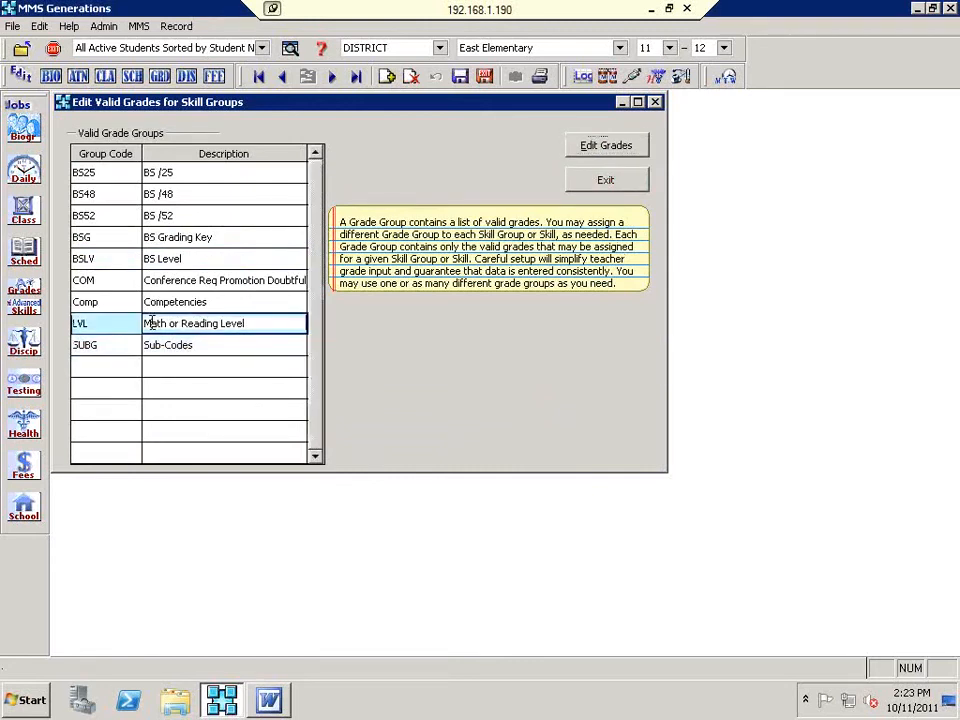
{"action": "left_click", "coordinate": [580, 148]}
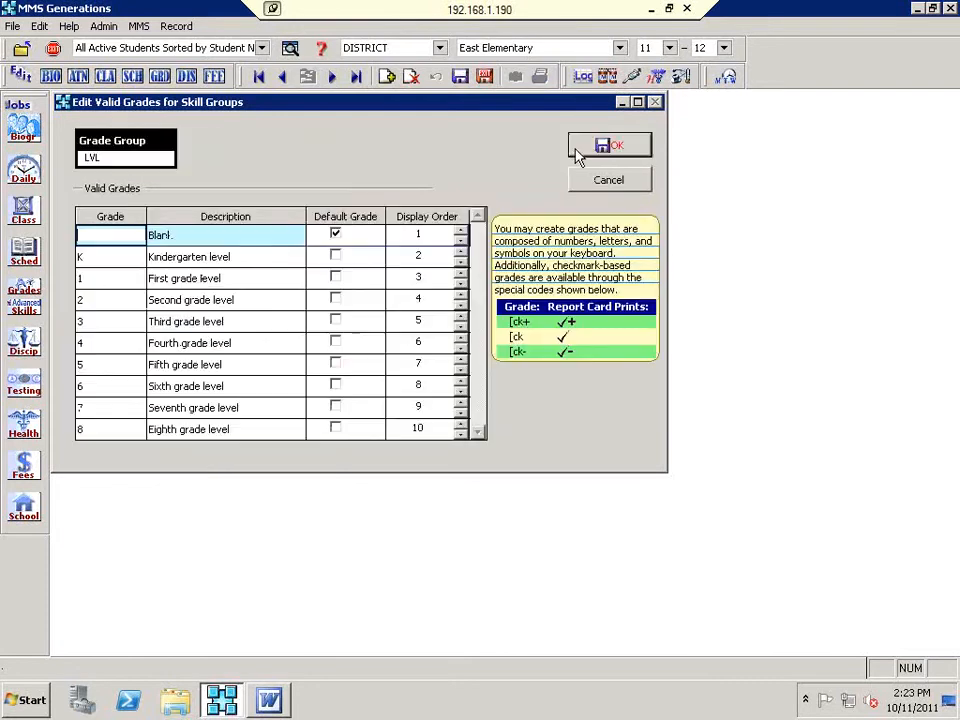
{"action": "left_click", "coordinate": [85, 321]}
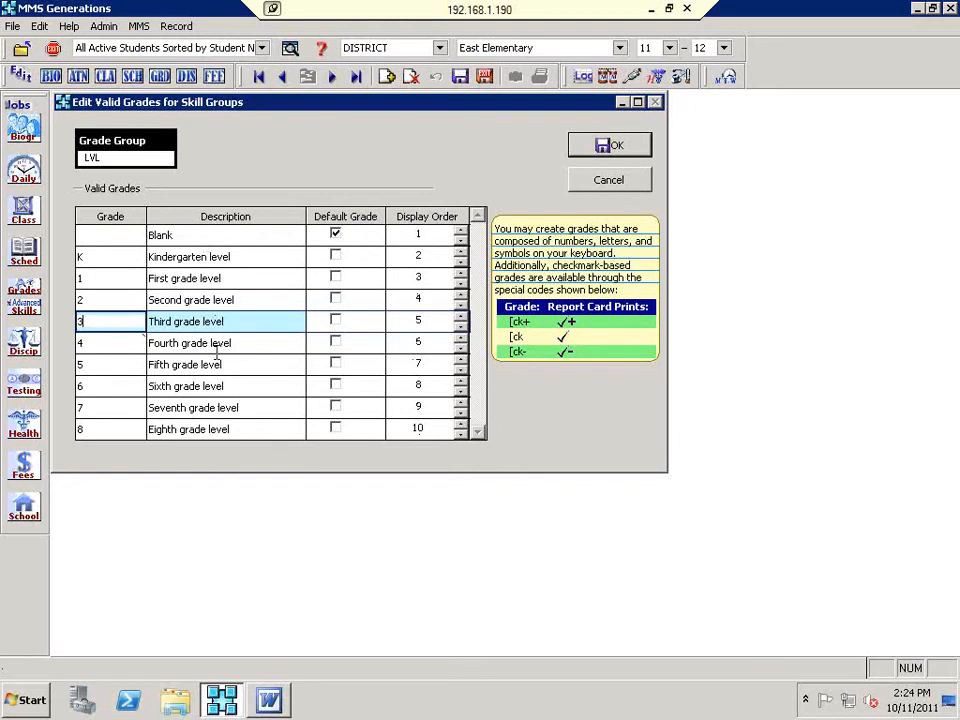
{"action": "left_click", "coordinate": [583, 148]}
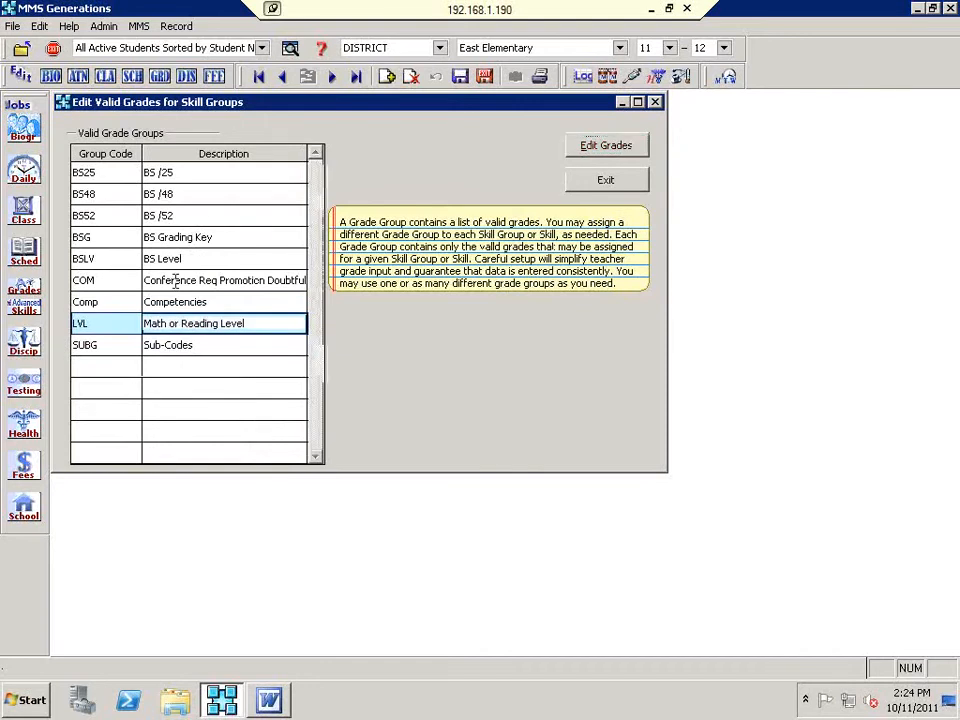
{"action": "left_click", "coordinate": [175, 281]}
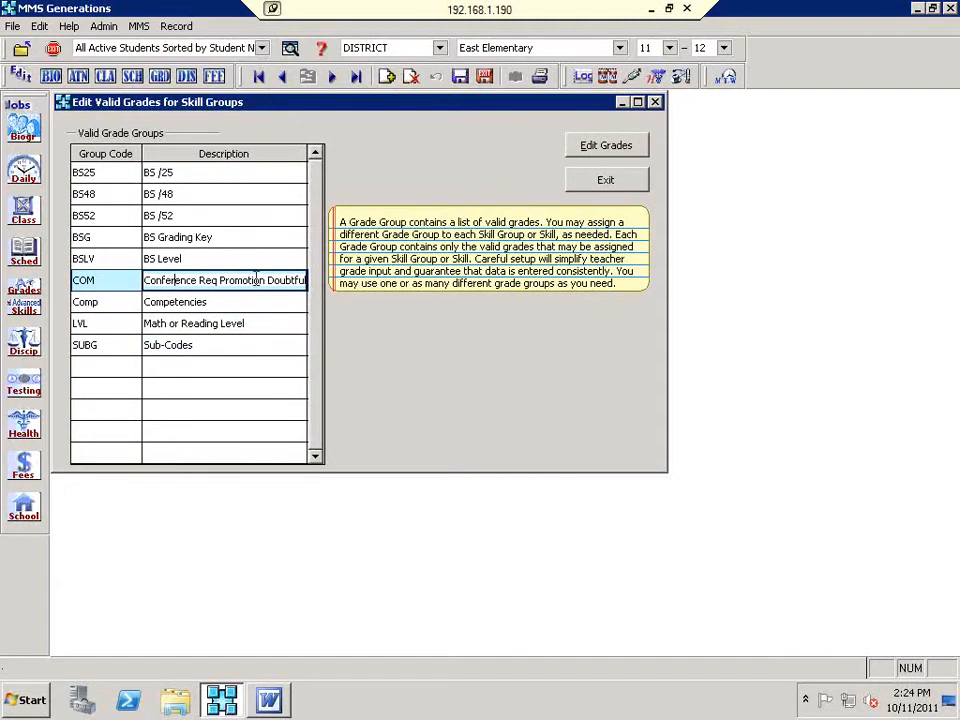
{"action": "left_click", "coordinate": [596, 150]}
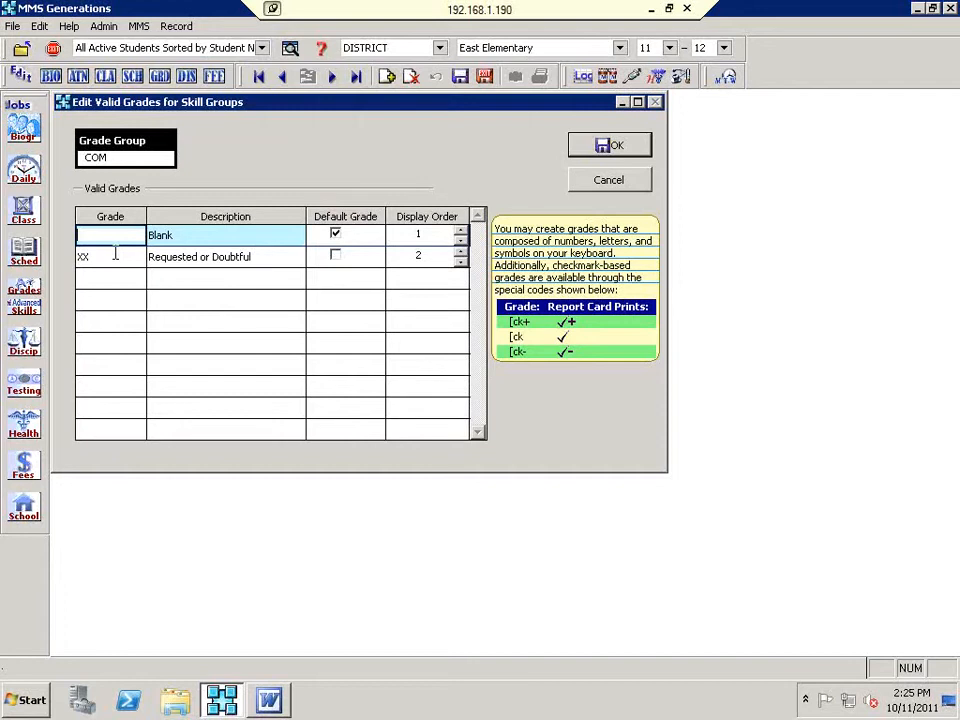
{"action": "left_click", "coordinate": [612, 147]}
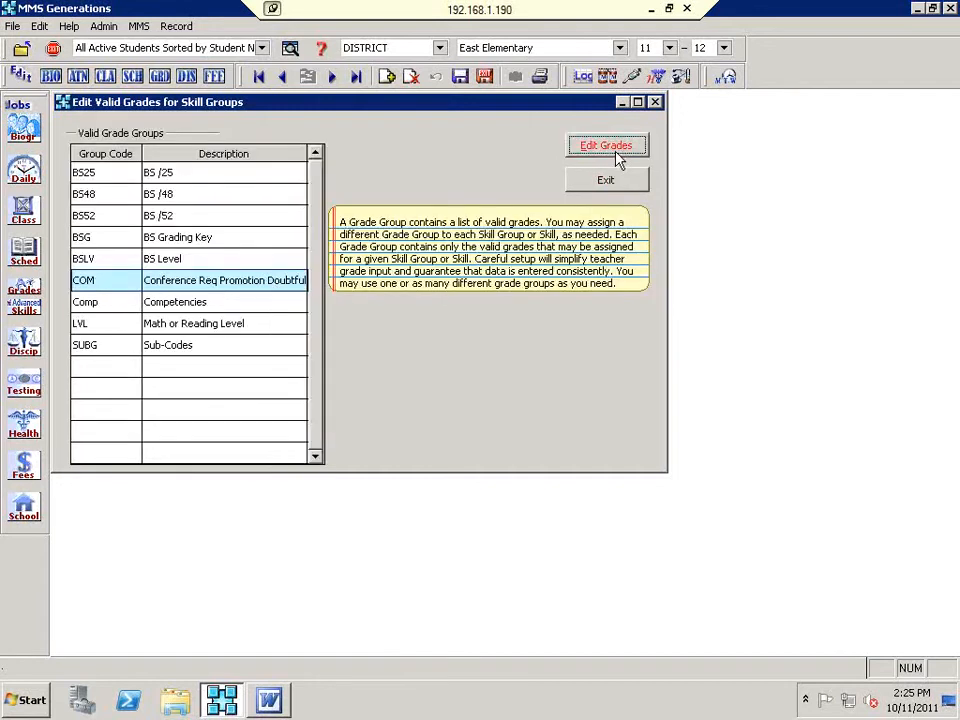
{"action": "left_click", "coordinate": [180, 302]}
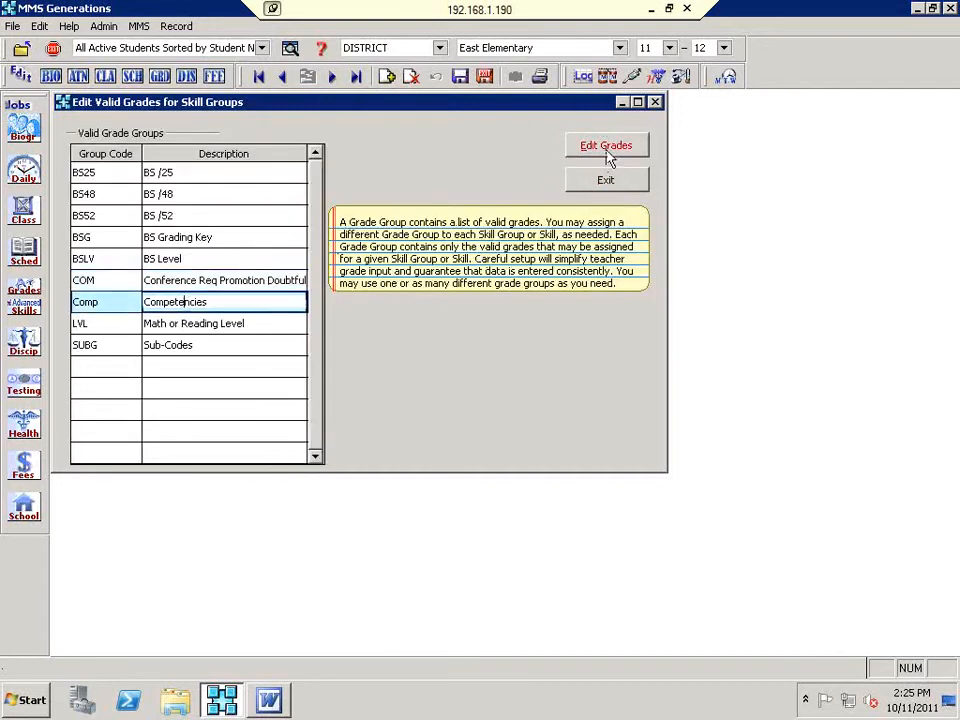
{"action": "left_click", "coordinate": [605, 155]}
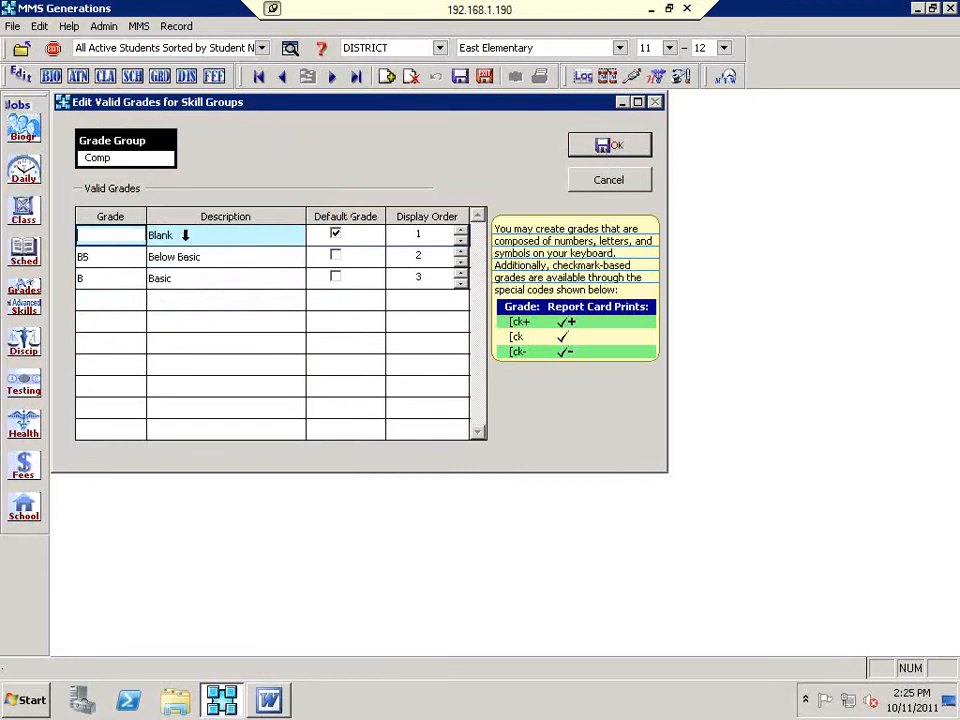
{"action": "left_click", "coordinate": [572, 150]}
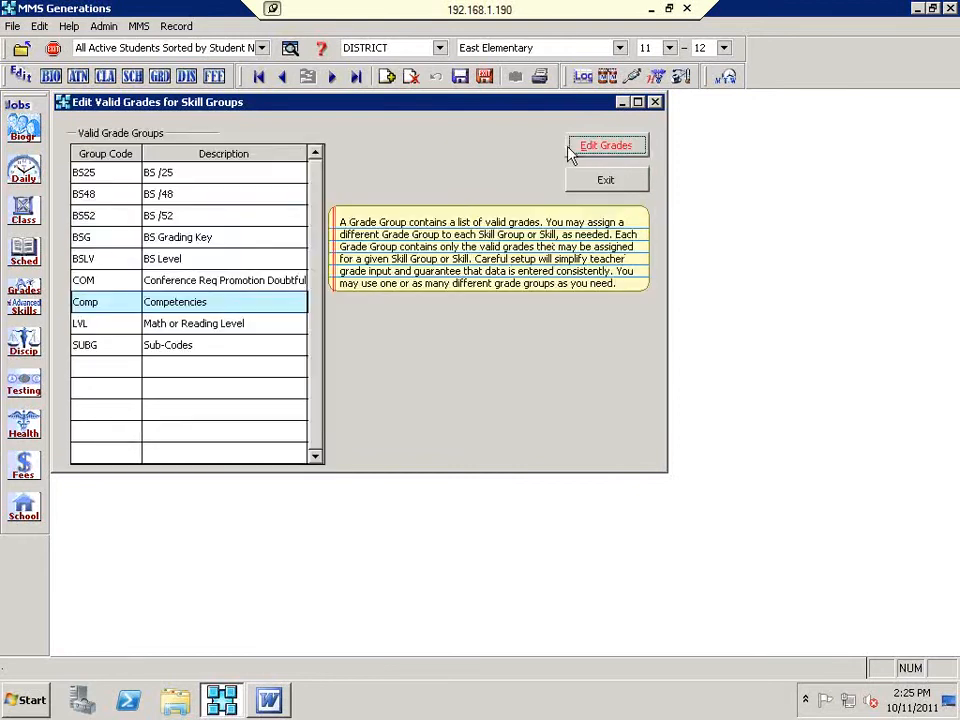
{"action": "left_click", "coordinate": [215, 238]}
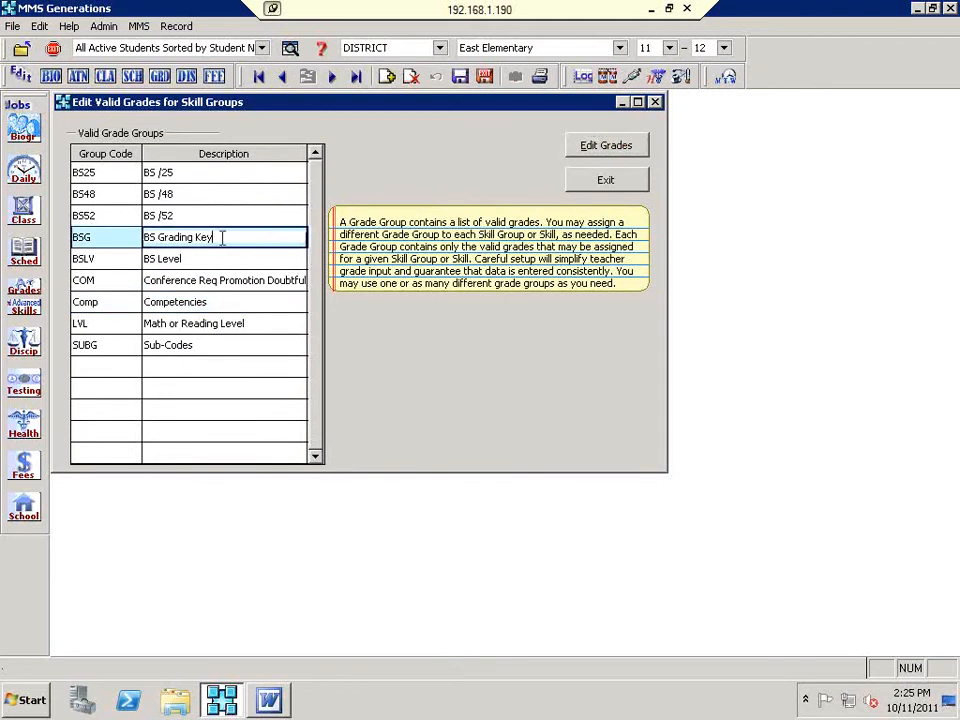
{"action": "left_click", "coordinate": [593, 150]}
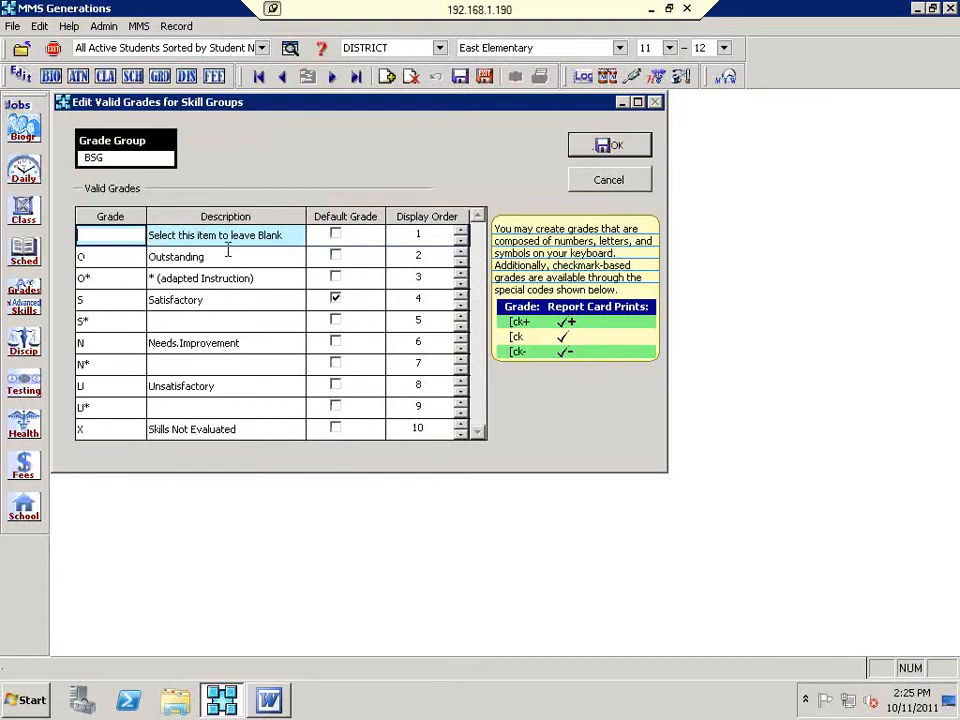
{"action": "left_click", "coordinate": [90, 280]}
{"action": "left_click_drag", "start_coordinate": [92, 279], "coordinate": [85, 279]}
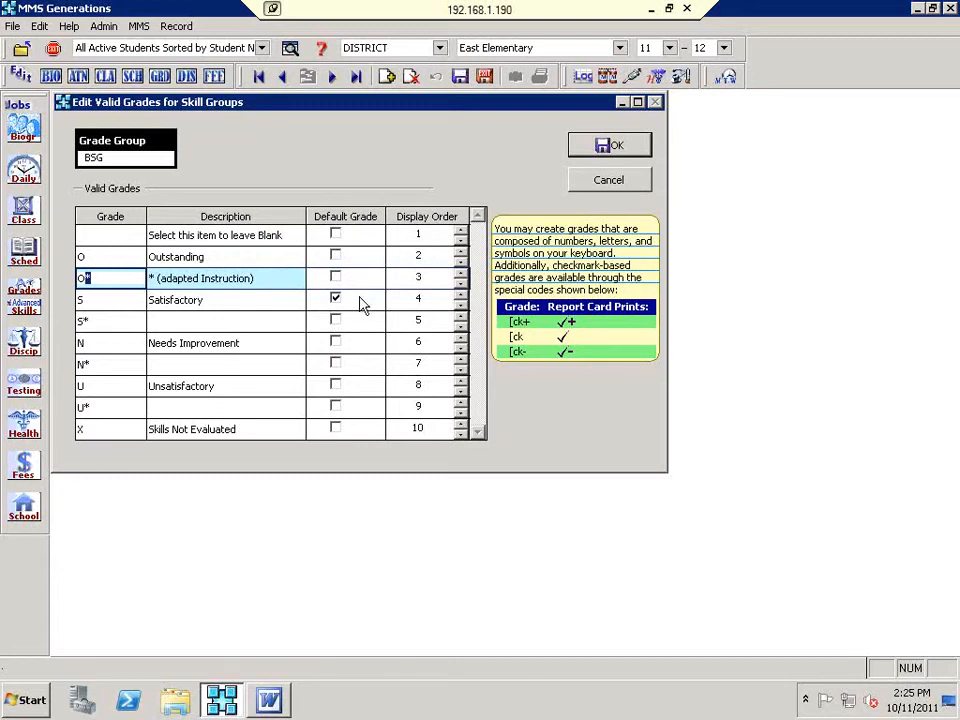
{"action": "left_click", "coordinate": [249, 300]}
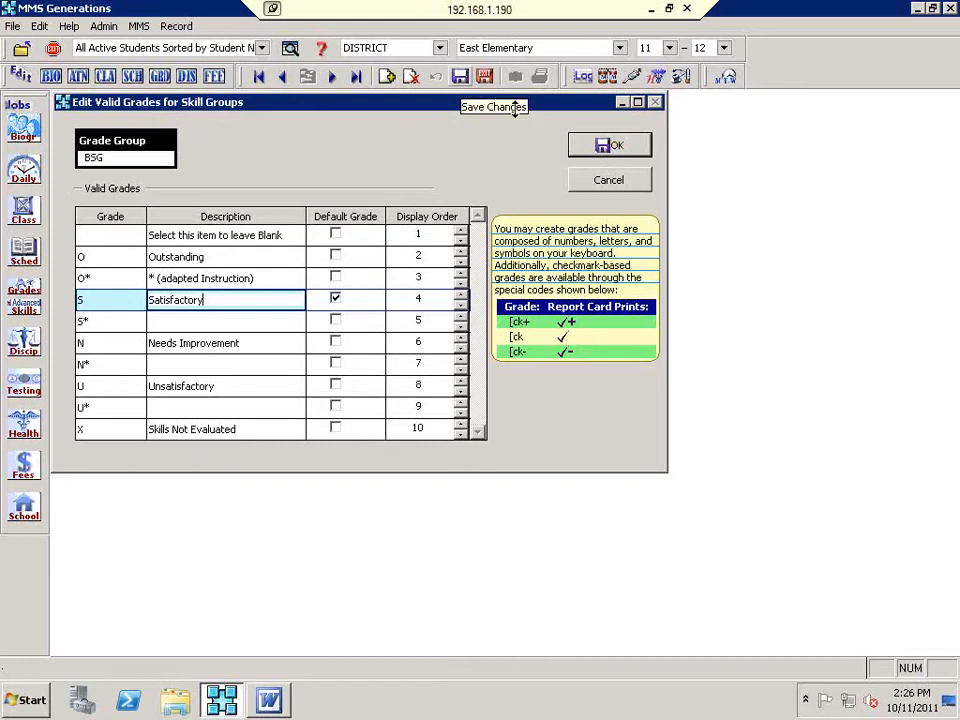
{"action": "left_click", "coordinate": [601, 146]}
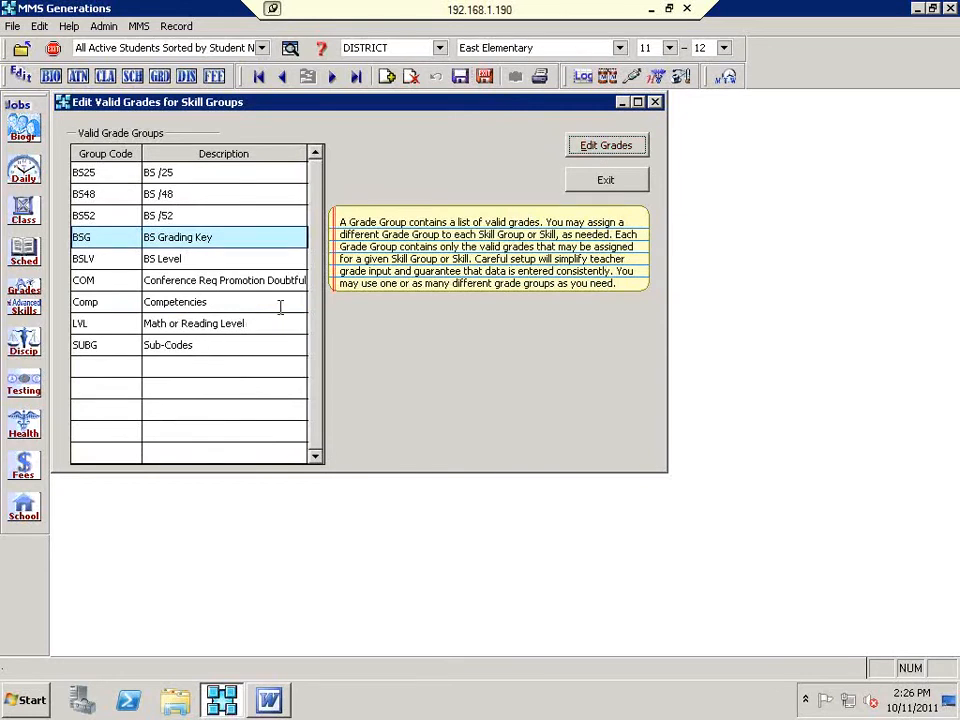
Step: Exit the grade groups editor, open Edit Skill Groups & Skills, then return to the Word report card
{"action": "left_click", "coordinate": [605, 182]}
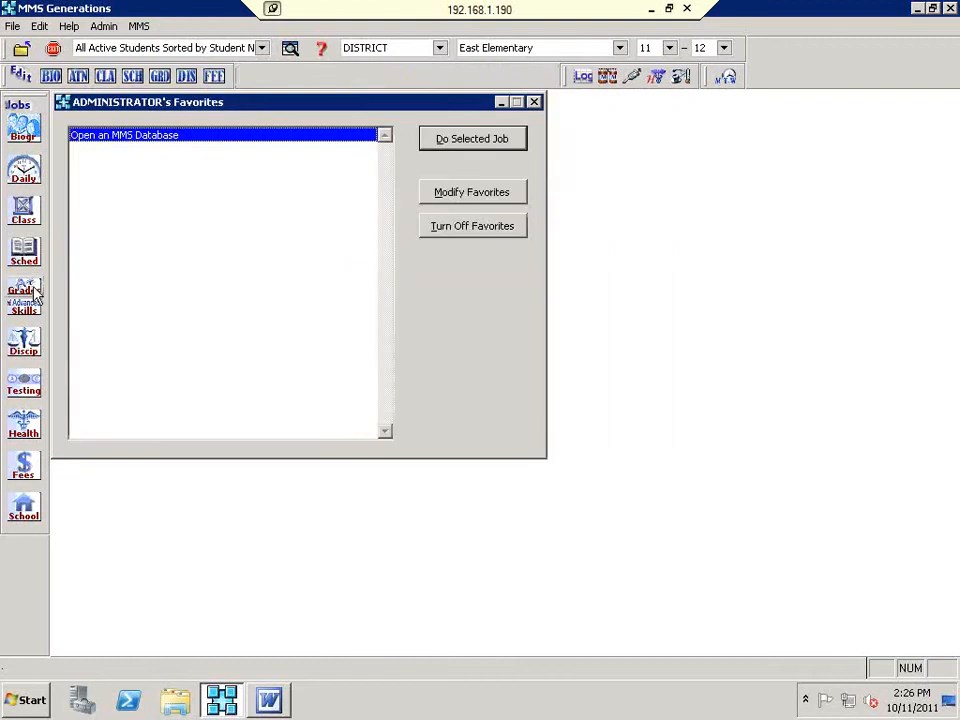
{"action": "left_click", "coordinate": [28, 314]}
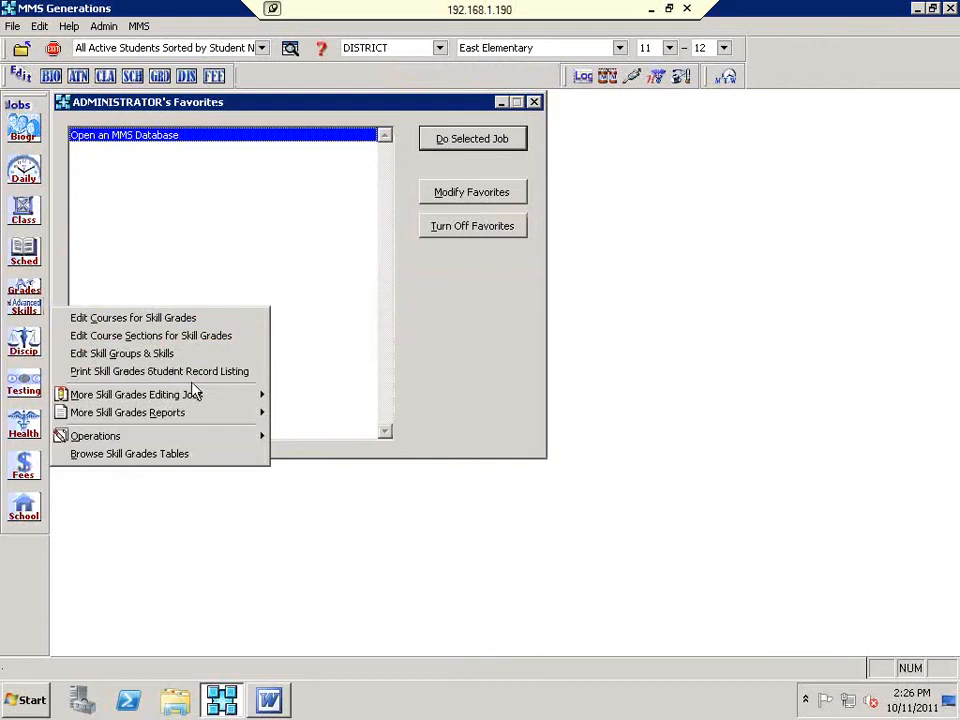
{"action": "mouse_move", "coordinate": [193, 394]}
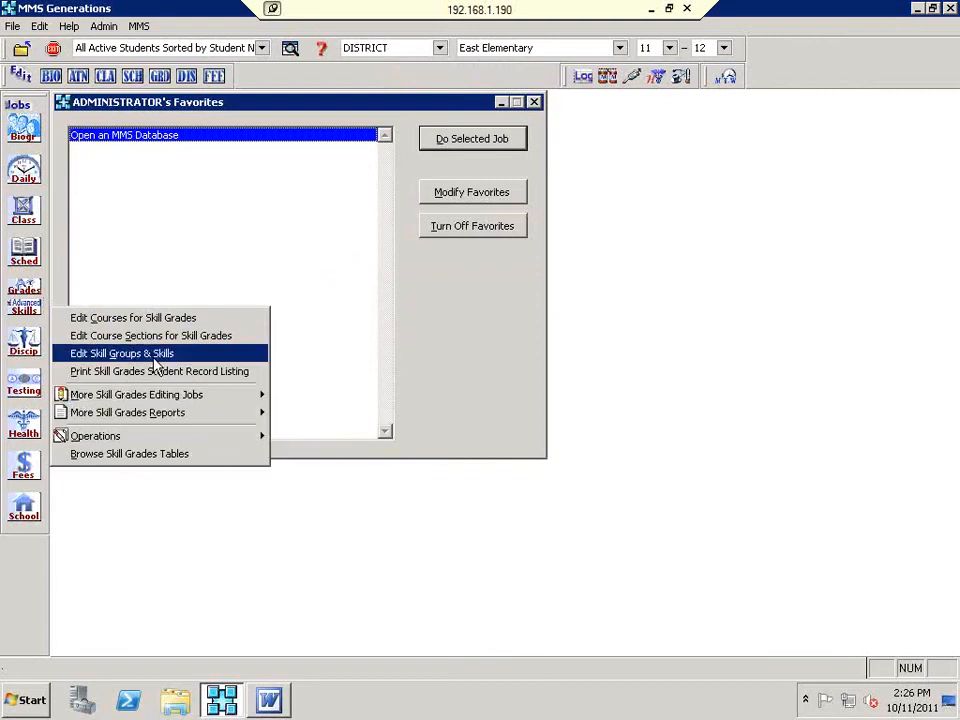
{"action": "left_click", "coordinate": [155, 354]}
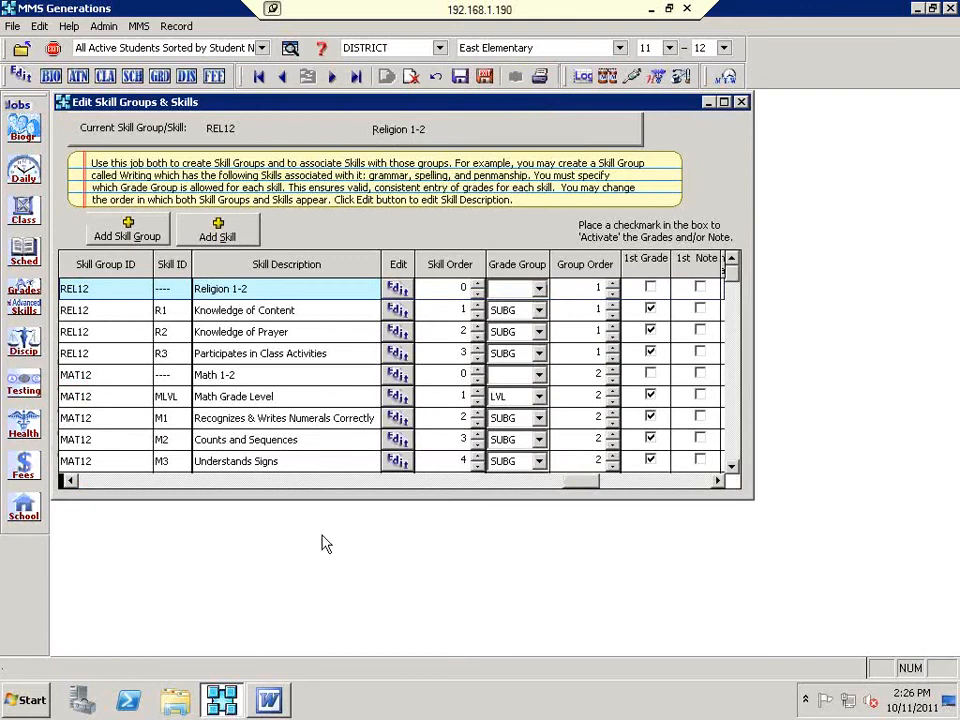
{"action": "left_click", "coordinate": [272, 702]}
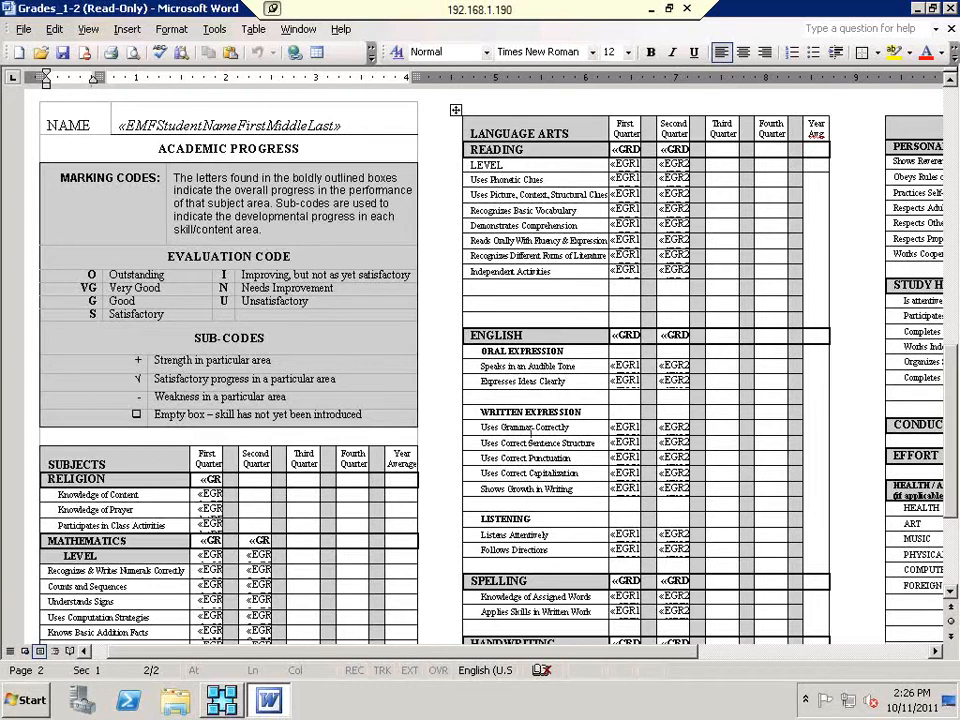
Step: Scroll the Grades_1-2 report card to its English and Oral Expression rows, then switch back to MMS Generations
{"action": "scroll", "coordinate": [568, 527], "scroll_direction": "down", "scroll_amount": 1}
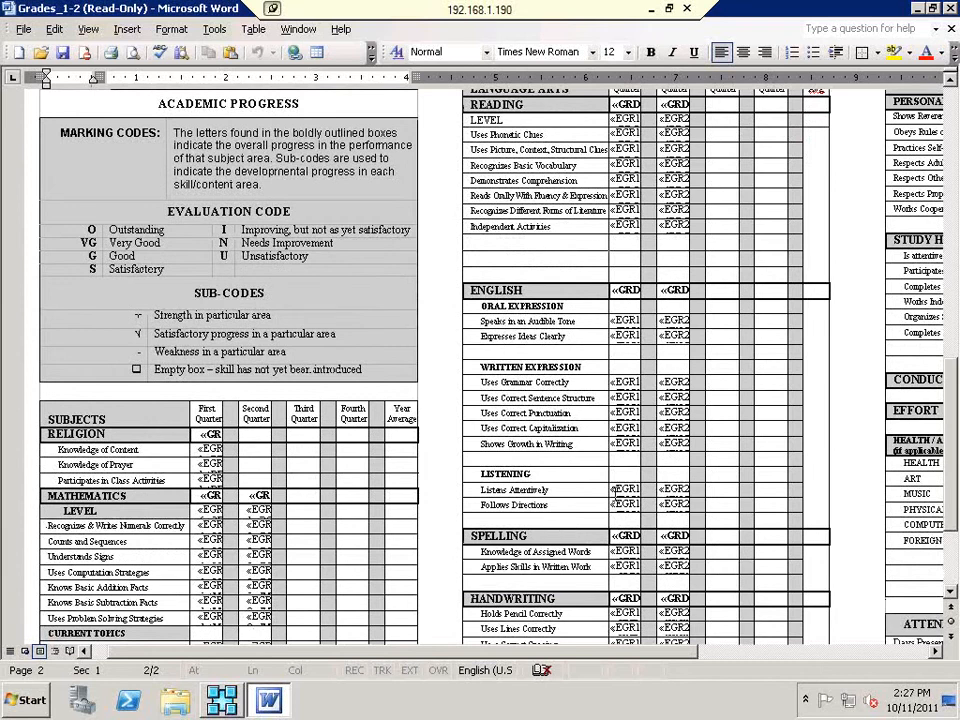
{"action": "scroll", "coordinate": [613, 489], "scroll_direction": "down", "scroll_amount": 1}
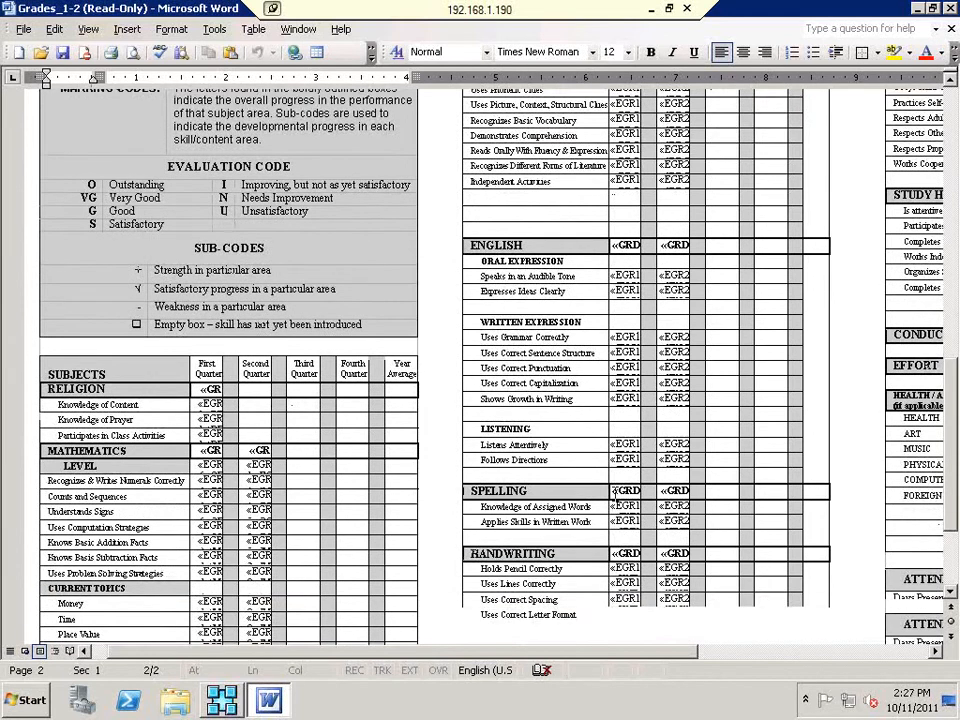
{"action": "scroll", "coordinate": [613, 489], "scroll_direction": "down", "scroll_amount": 1}
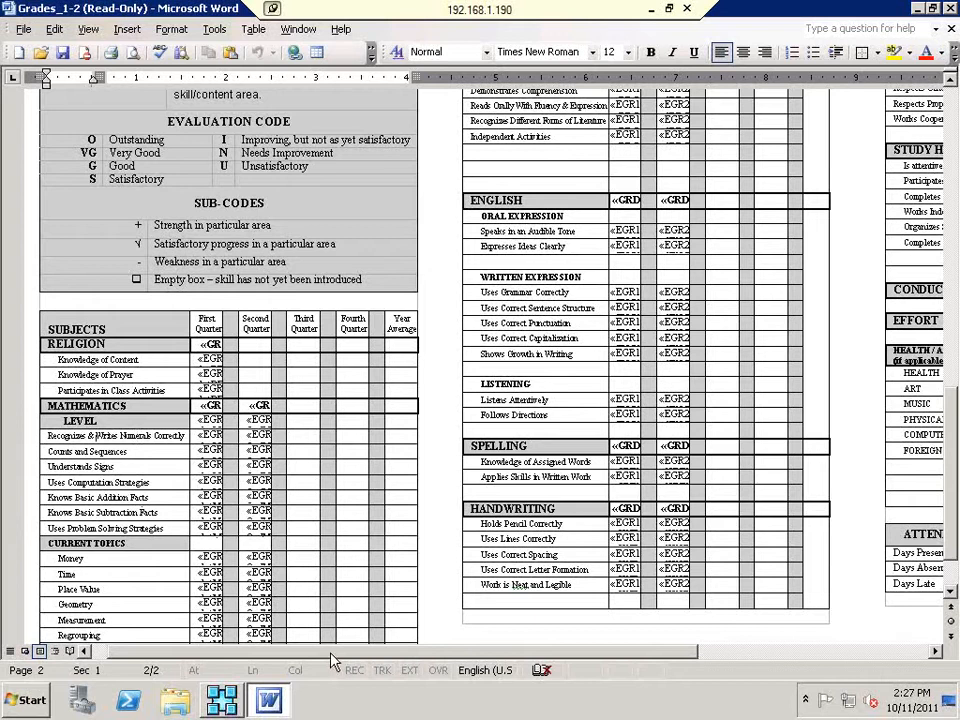
{"action": "left_click_drag", "start_coordinate": [489, 648], "coordinate": [582, 638]}
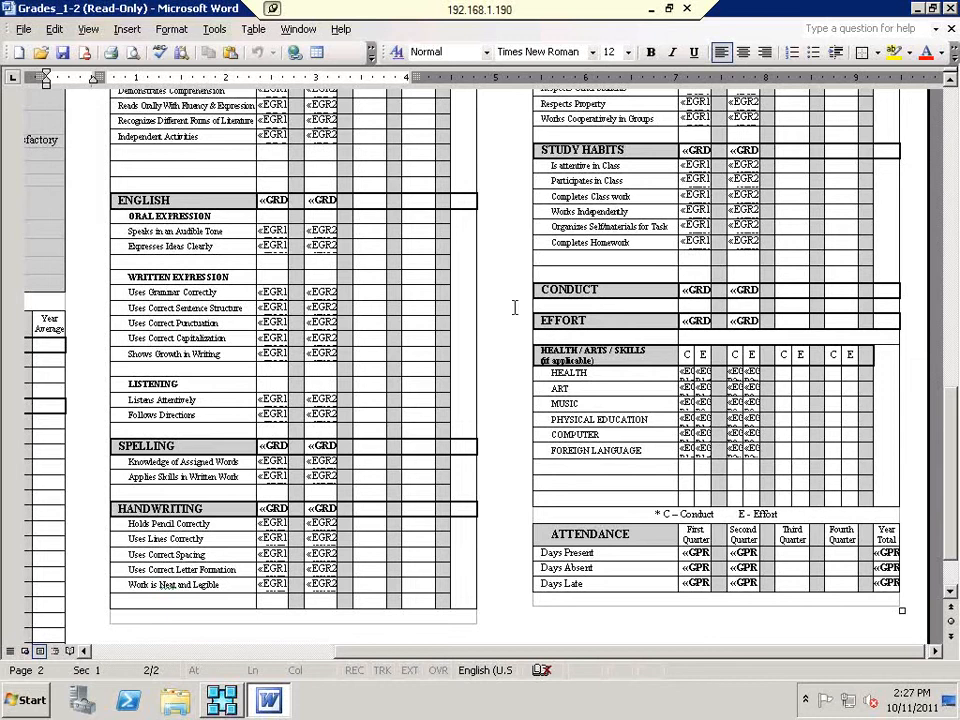
{"action": "left_click", "coordinate": [217, 704]}
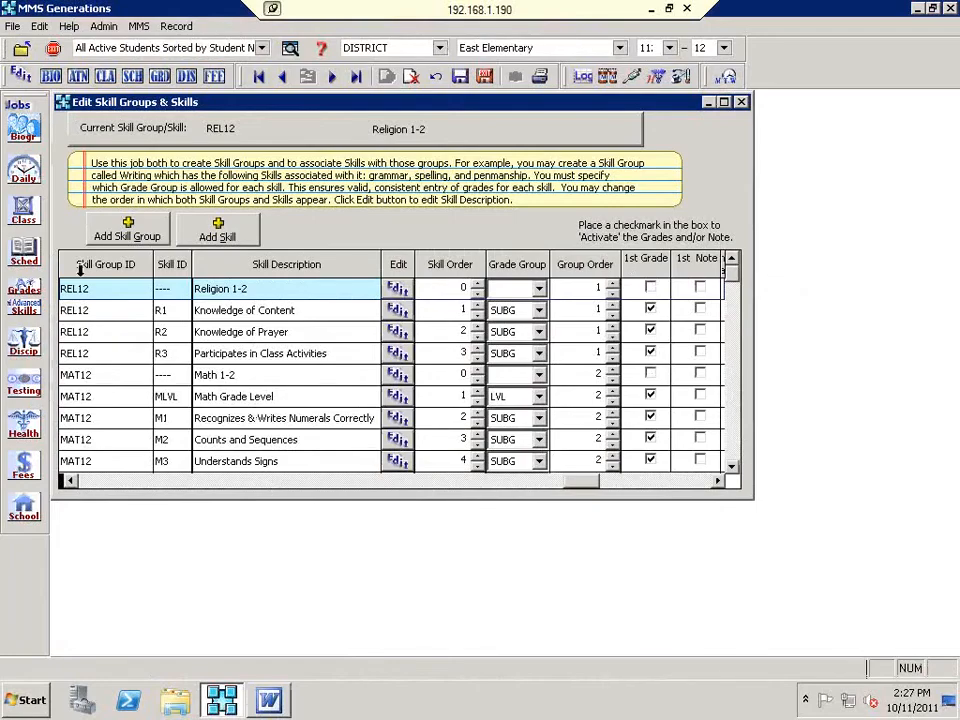
Step: Check the Math 1-2 grade groups, keeping LVL for Math Grade Level and Sub-Codes for skill M1
{"action": "left_click", "coordinate": [298, 374]}
{"action": "left_click", "coordinate": [75, 374]}
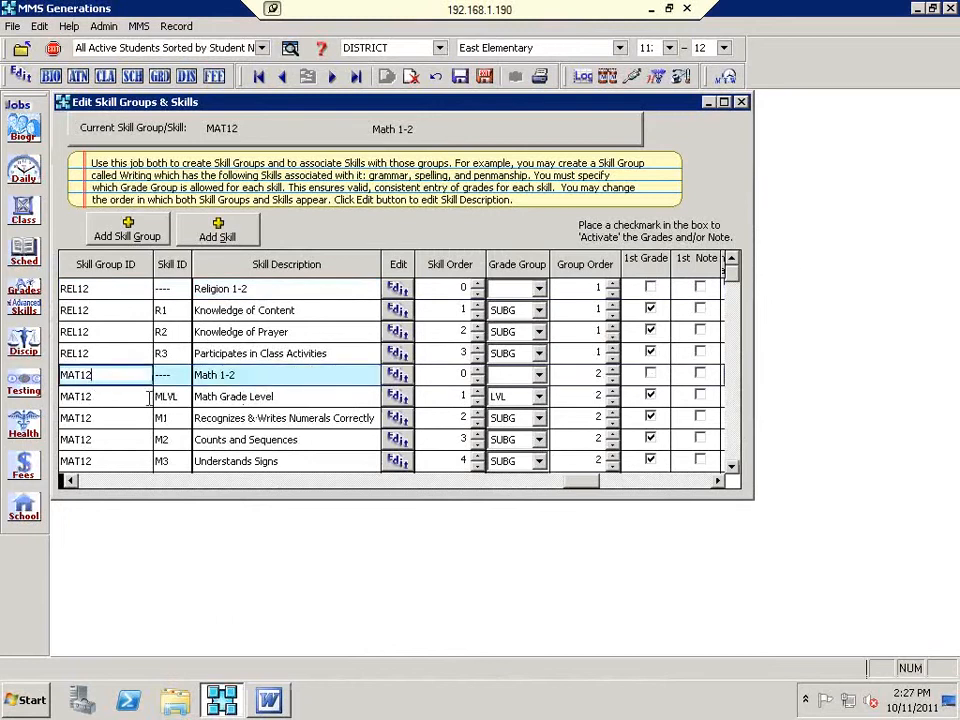
{"action": "left_click", "coordinate": [732, 467]}
{"action": "left_click", "coordinate": [733, 467]}
{"action": "left_click", "coordinate": [733, 467]}
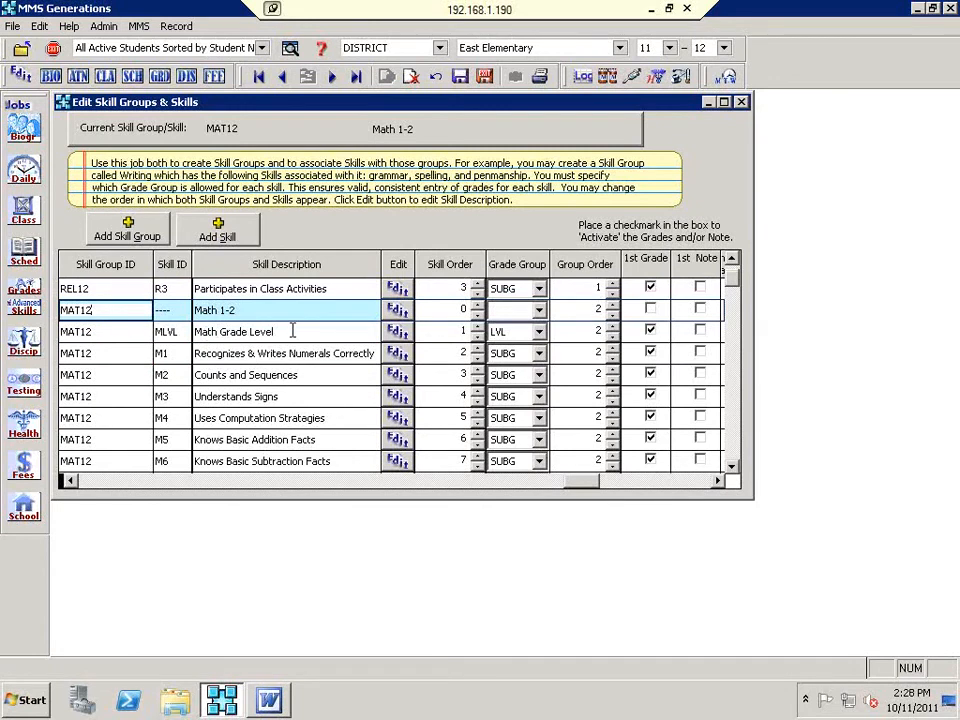
{"action": "left_click", "coordinate": [539, 332]}
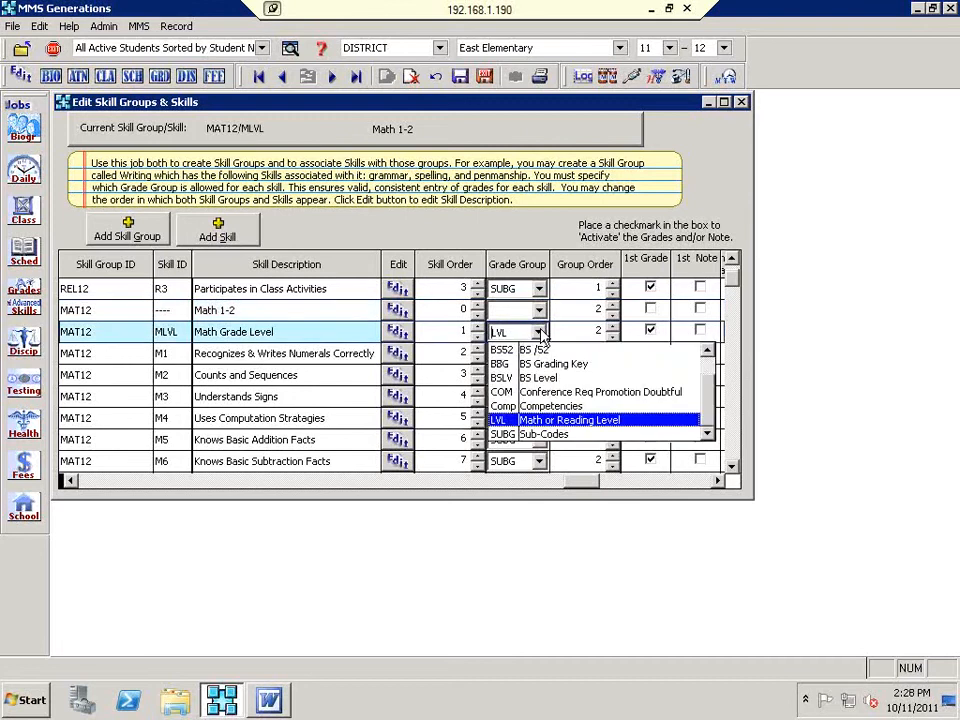
{"action": "left_click", "coordinate": [537, 420]}
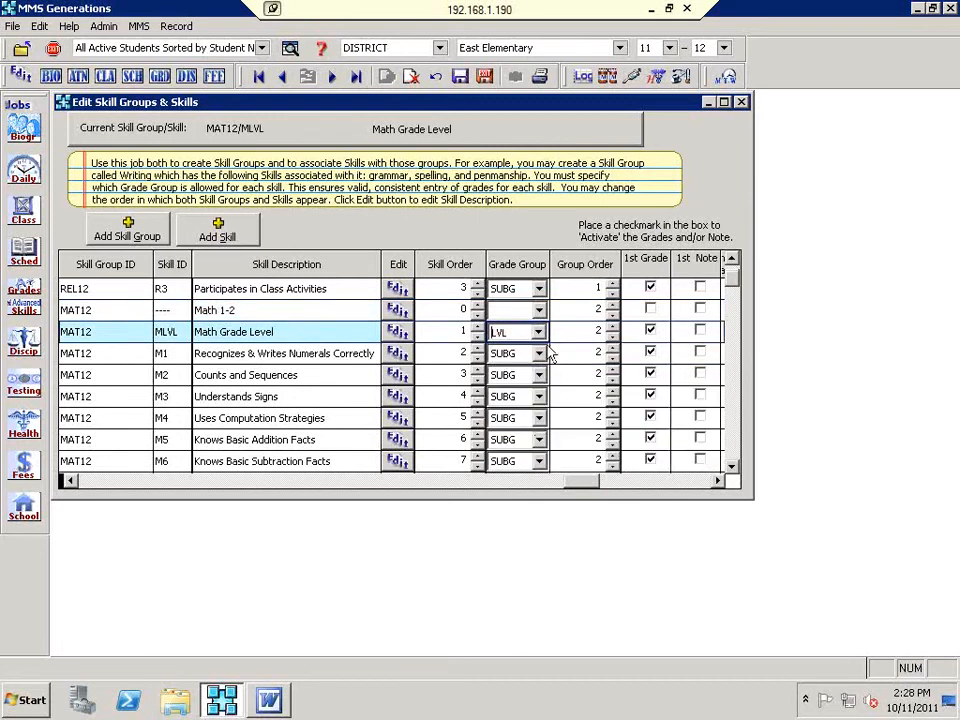
{"action": "left_click", "coordinate": [318, 356]}
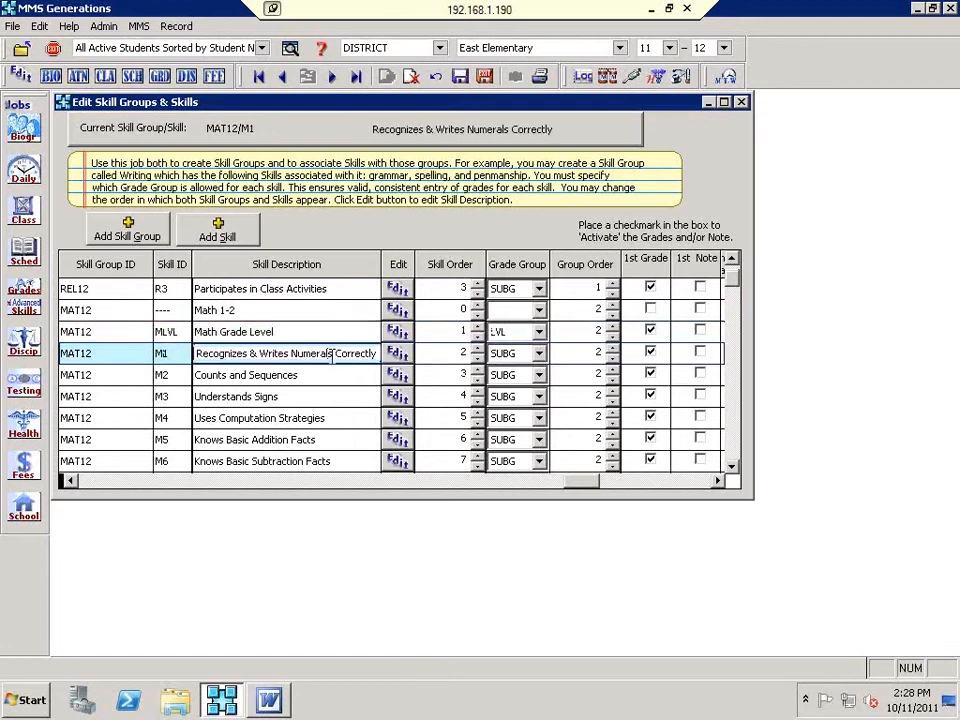
{"action": "left_click", "coordinate": [537, 356]}
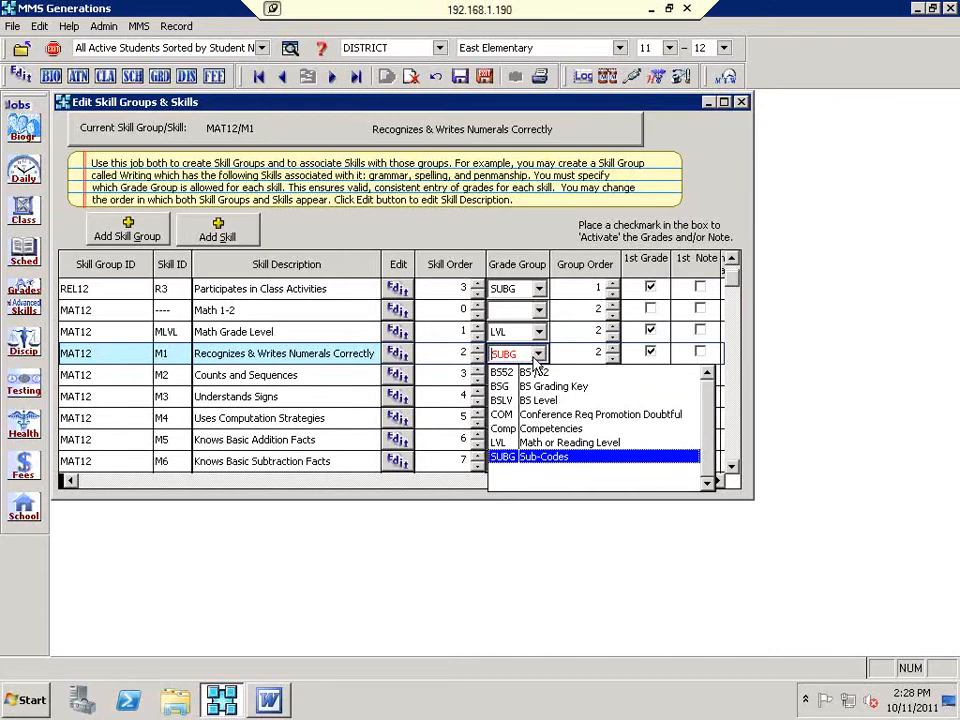
{"action": "left_click", "coordinate": [330, 355]}
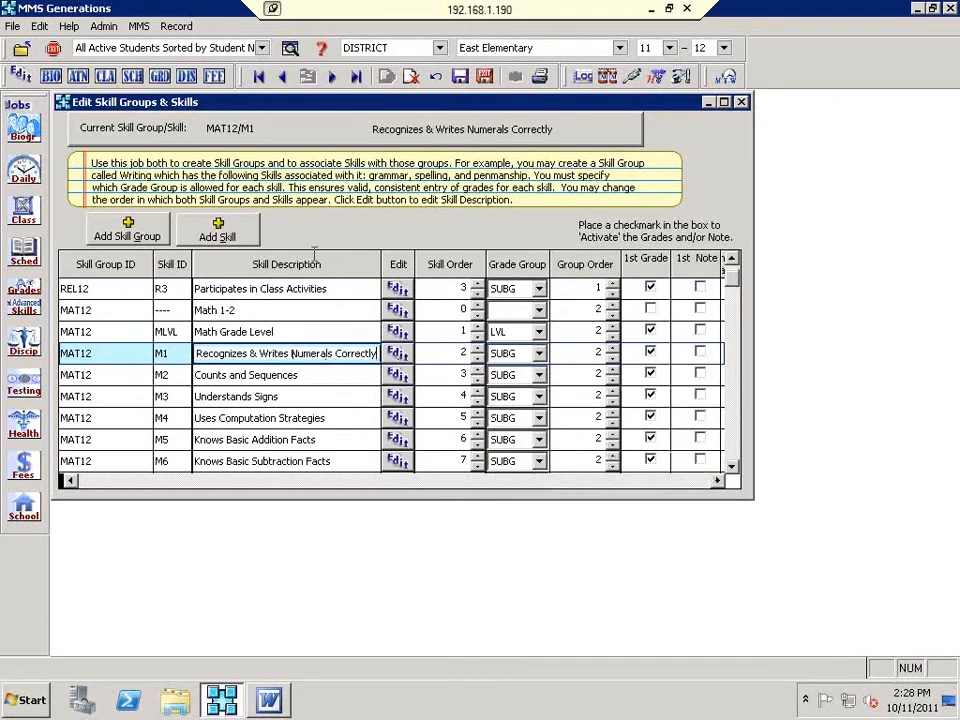
{"action": "left_click", "coordinate": [735, 452]}
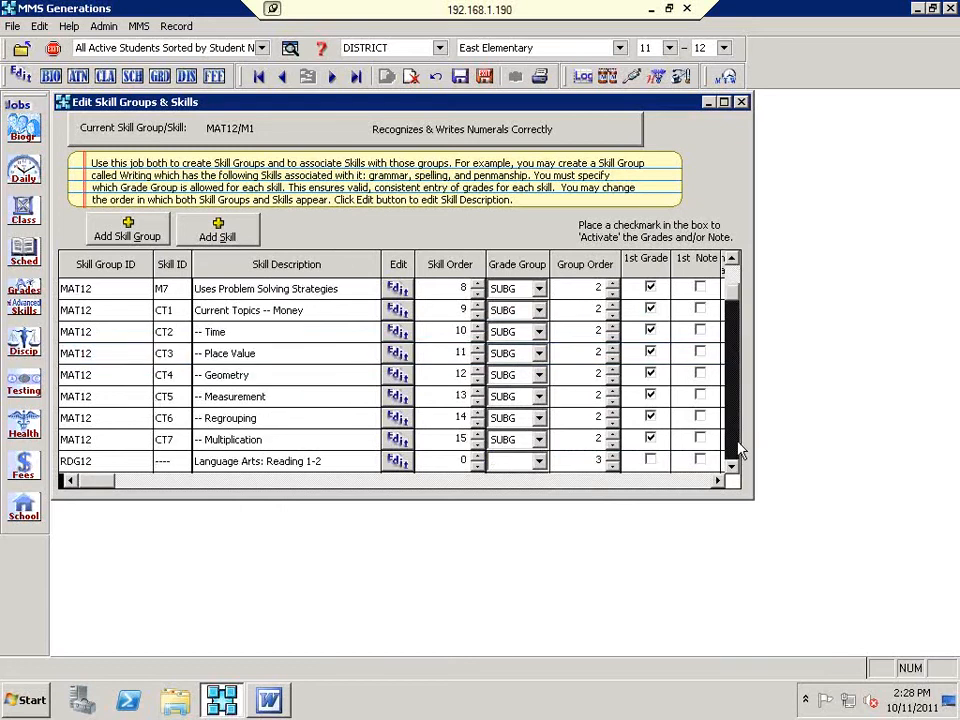
{"action": "left_click", "coordinate": [739, 451]}
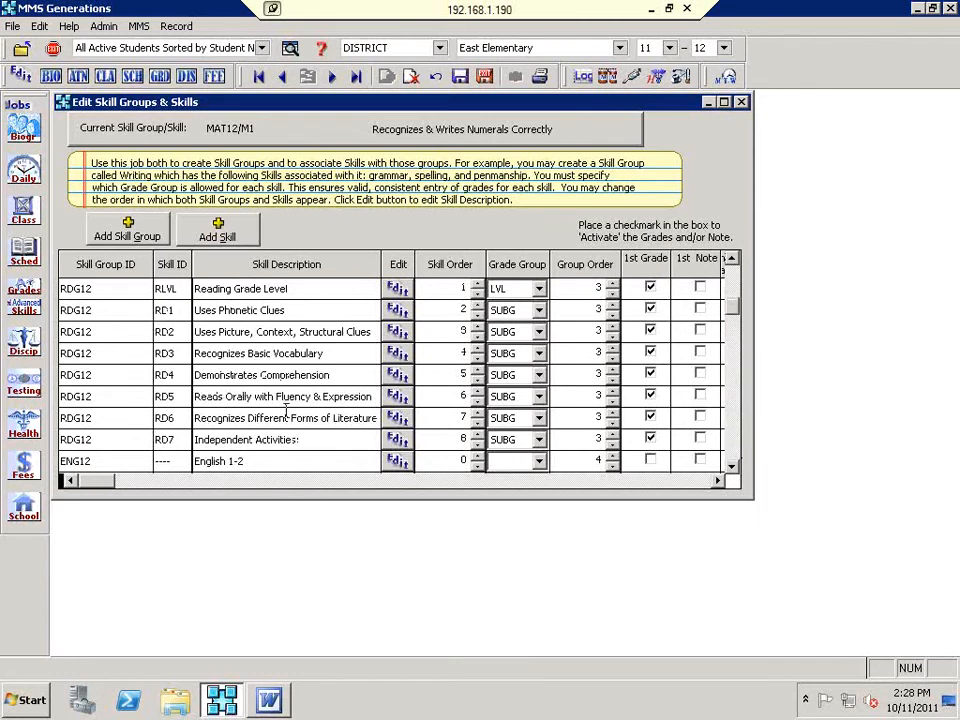
Step: Select the English 1-2 group and page down to skill E1, Speaks in an Audible Tone
{"action": "left_click", "coordinate": [262, 461]}
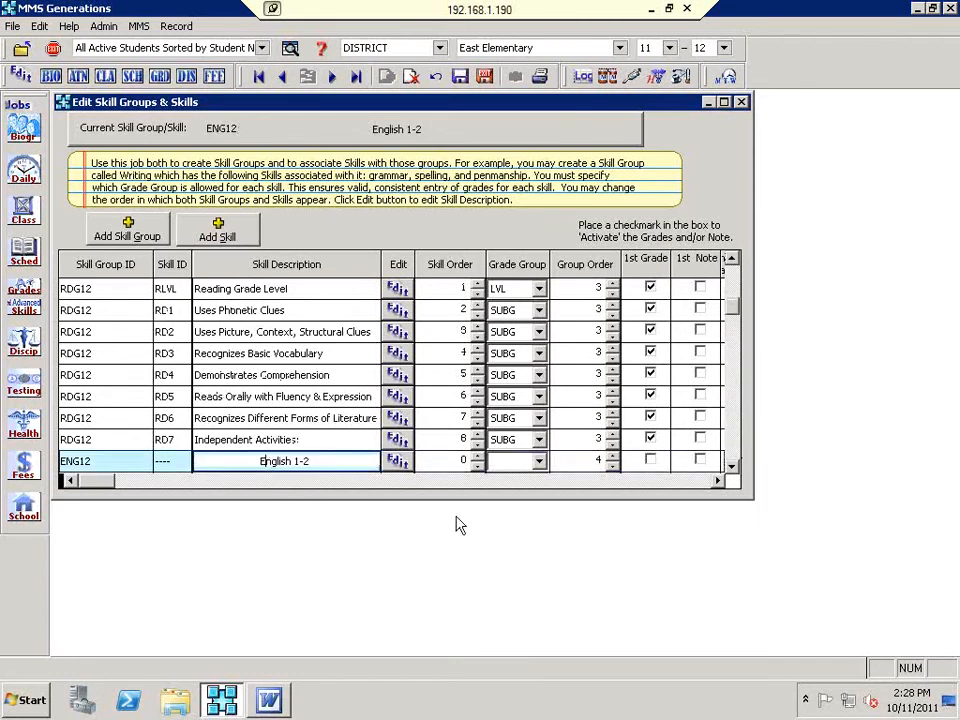
{"action": "left_click", "coordinate": [732, 468]}
{"action": "left_click", "coordinate": [732, 468]}
{"action": "left_click", "coordinate": [732, 468]}
{"action": "left_click", "coordinate": [732, 468]}
{"action": "left_click", "coordinate": [733, 469]}
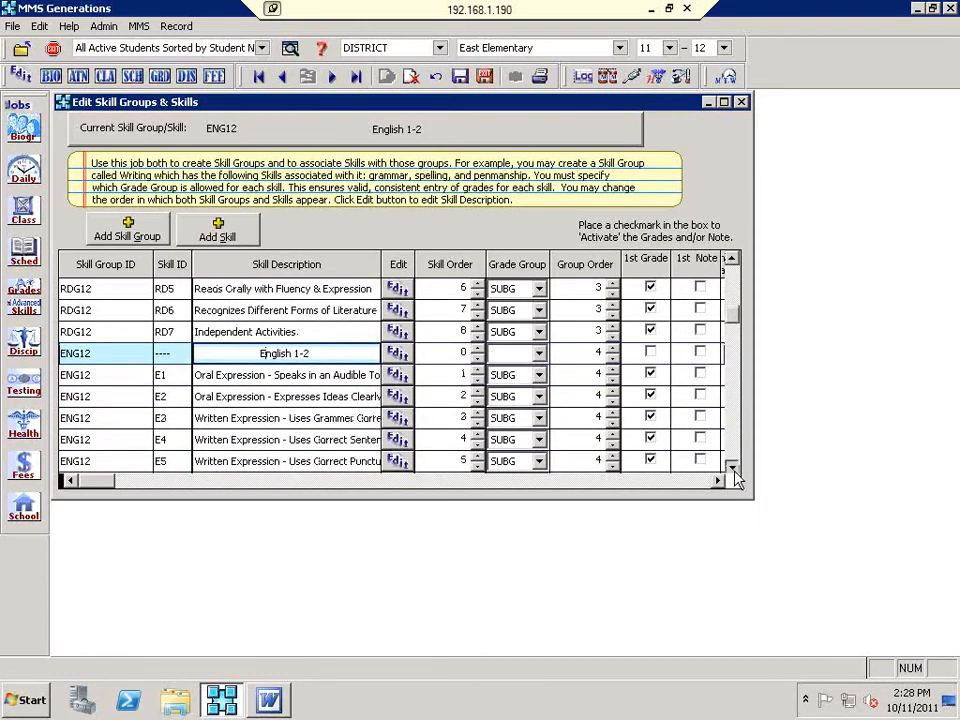
{"action": "left_click", "coordinate": [733, 469]}
{"action": "left_click", "coordinate": [733, 469]}
{"action": "left_click", "coordinate": [733, 469]}
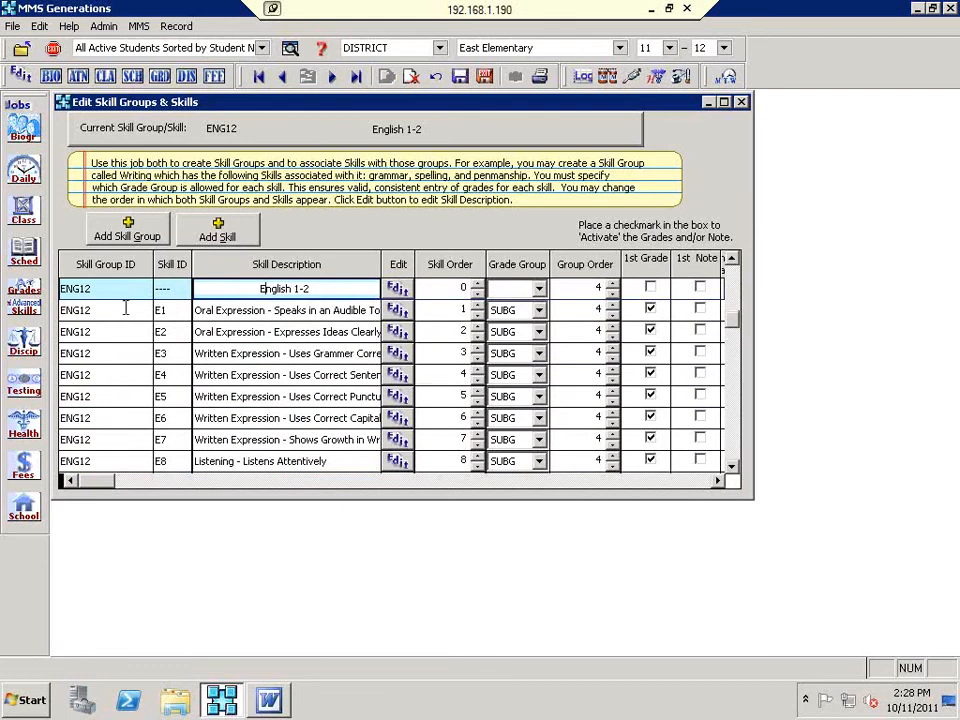
{"action": "left_click", "coordinate": [208, 310]}
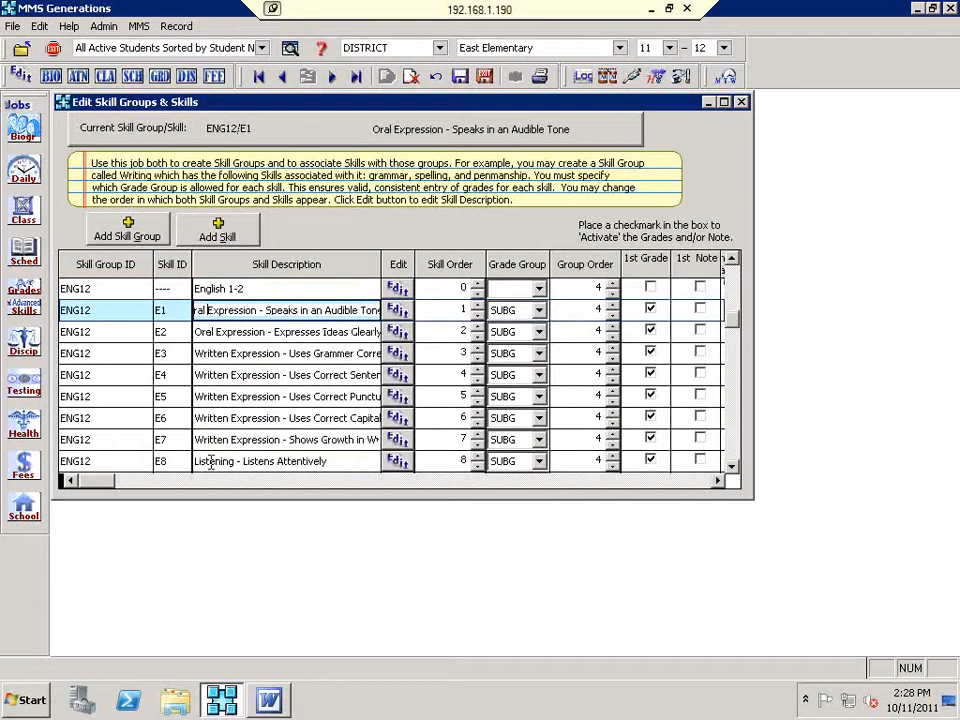
{"action": "left_click", "coordinate": [196, 332]}
{"action": "left_click_drag", "start_coordinate": [196, 332], "coordinate": [266, 332]}
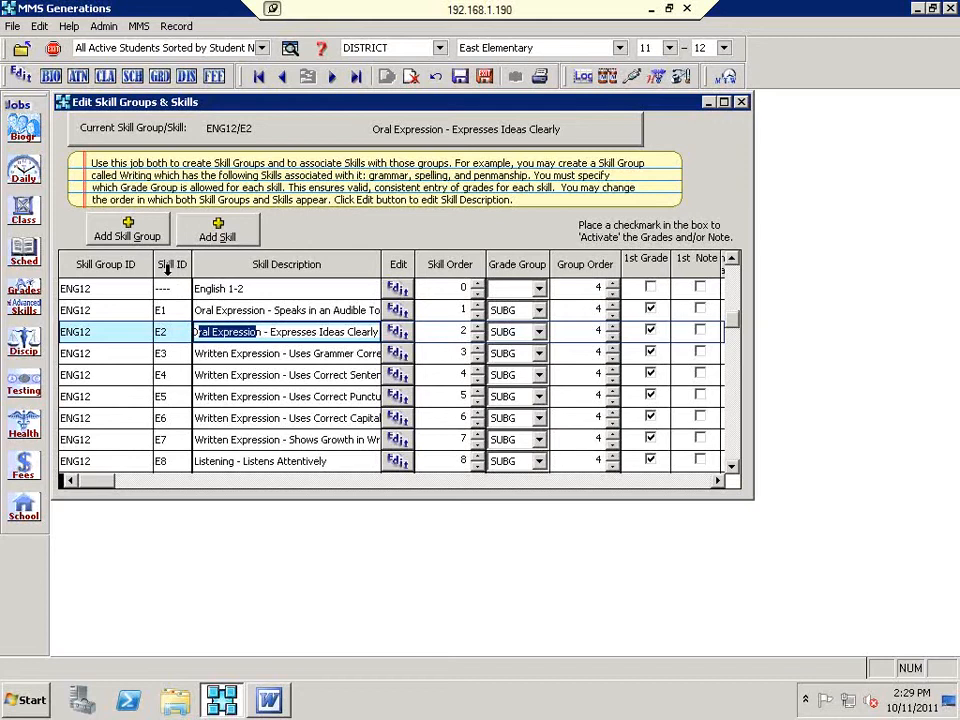
{"action": "left_click", "coordinate": [76, 288]}
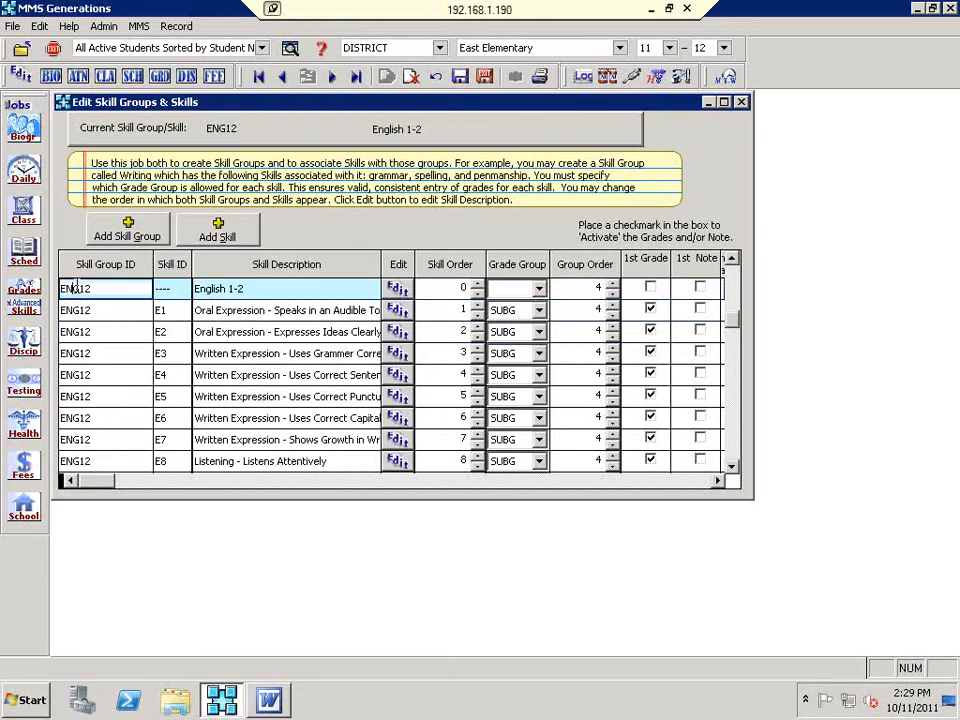
{"action": "left_click", "coordinate": [161, 288]}
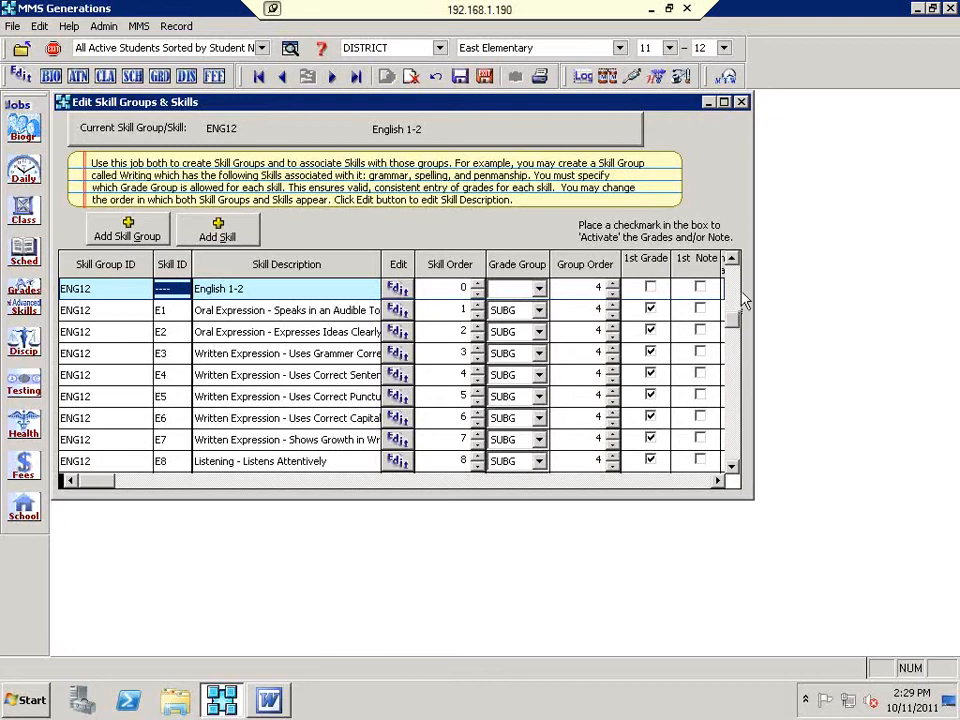
{"action": "left_click", "coordinate": [338, 310]}
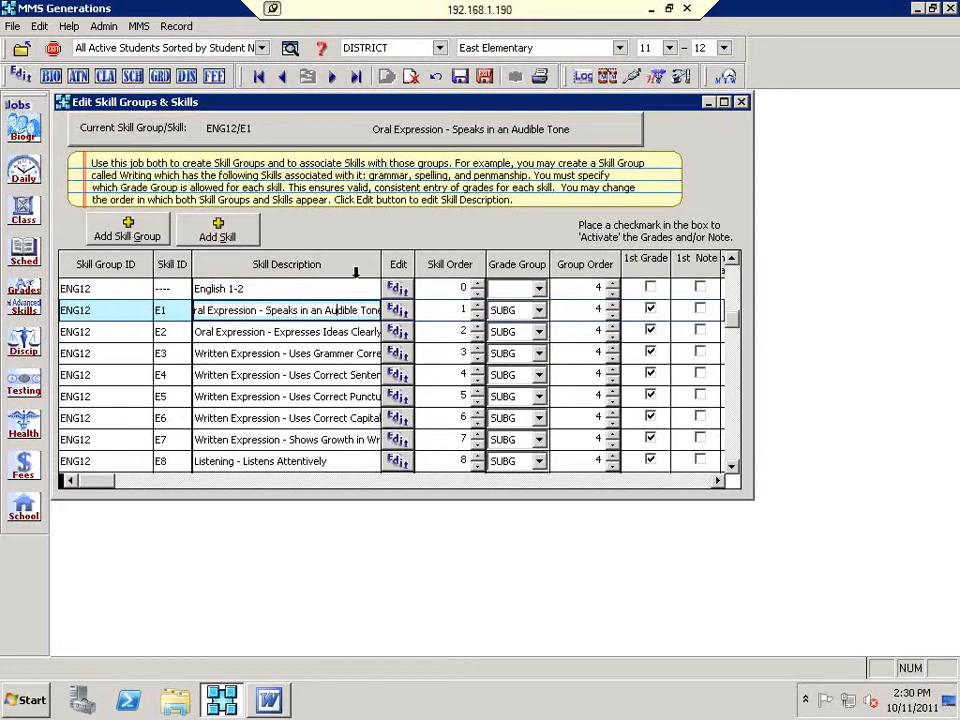
Step: Scroll down the skill grid past the Health 1-2 and Art 1-2 group rows
{"action": "scroll", "coordinate": [341, 401], "scroll_direction": "down", "scroll_amount": 2}
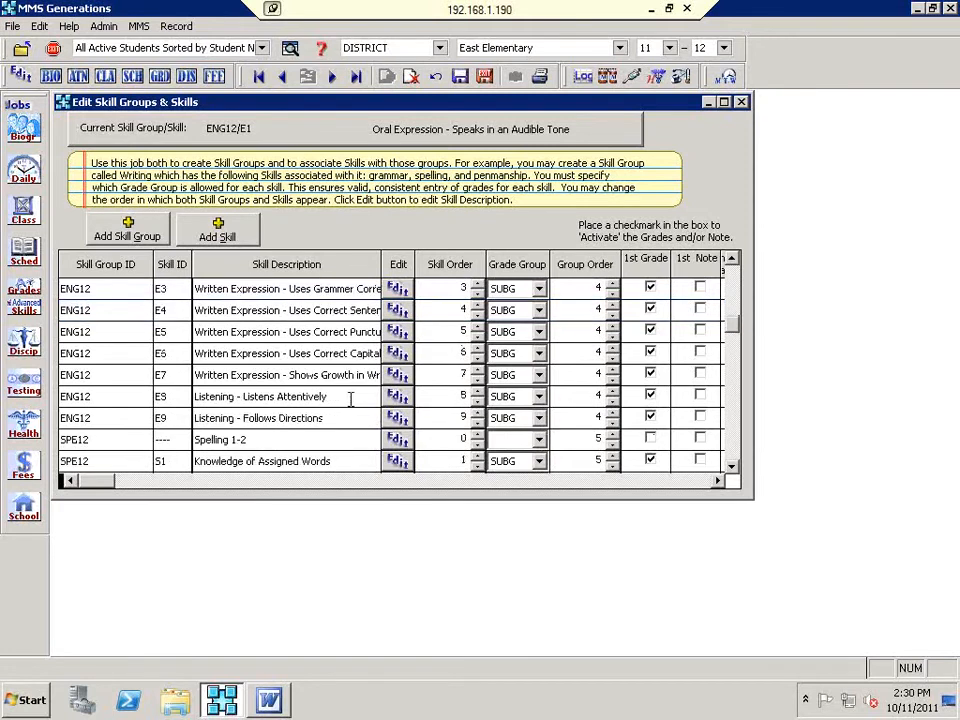
{"action": "left_click", "coordinate": [731, 409]}
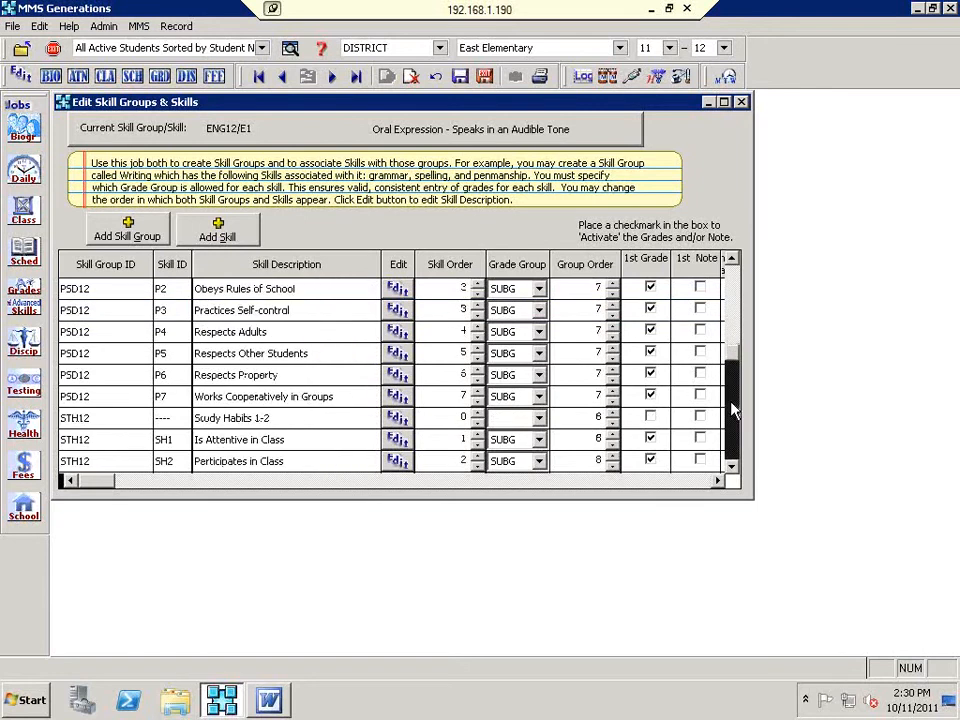
{"action": "left_click", "coordinate": [731, 409]}
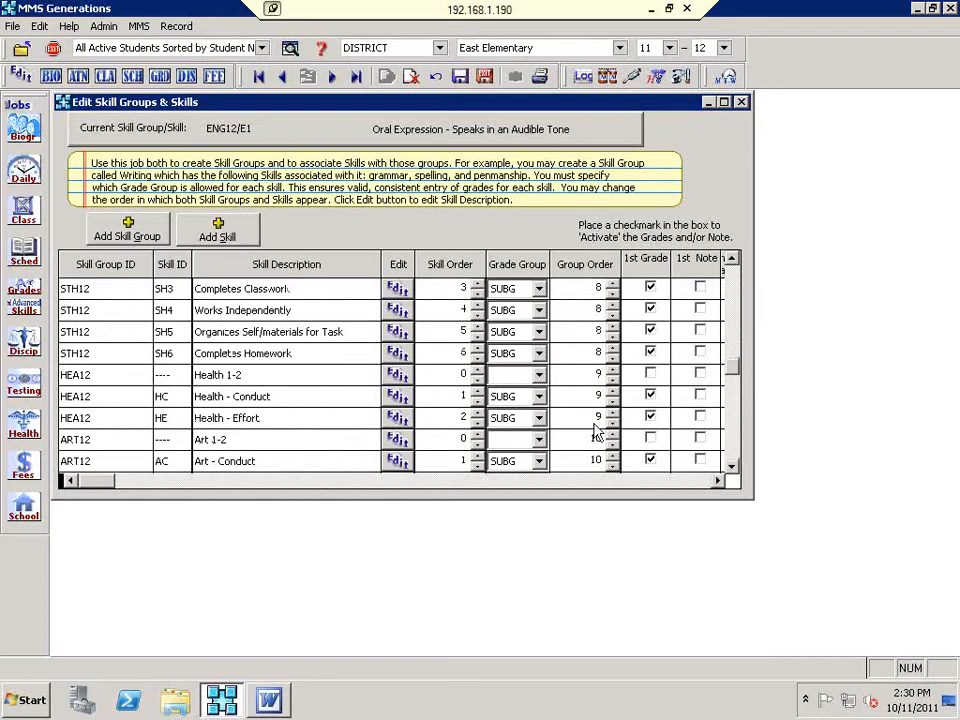
{"action": "left_click", "coordinate": [204, 374]}
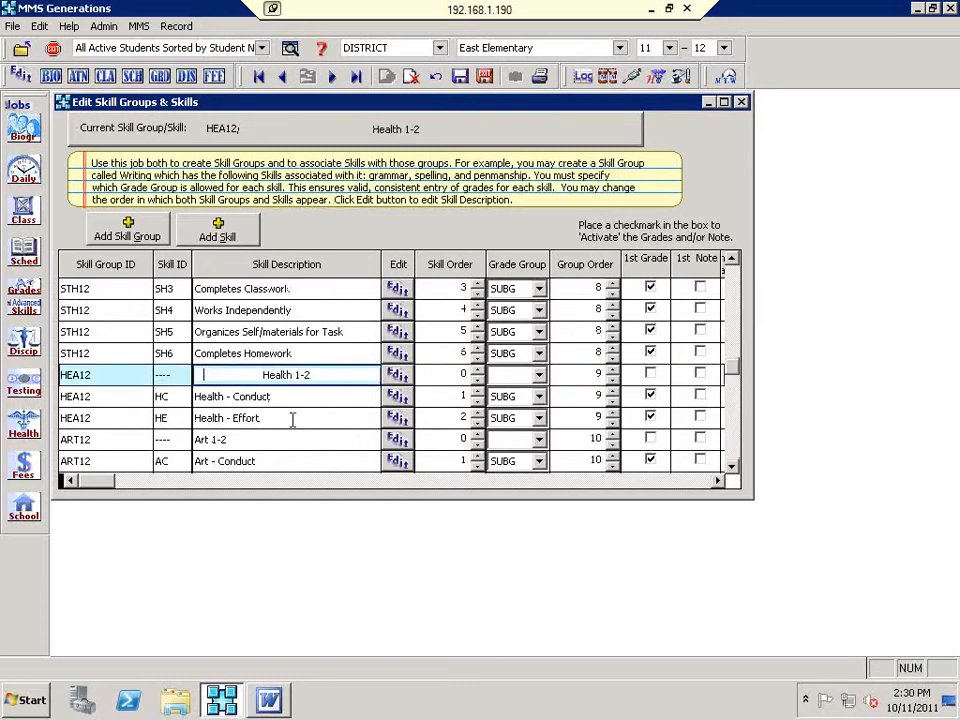
{"action": "scroll", "coordinate": [295, 418], "scroll_direction": "down", "scroll_amount": 1}
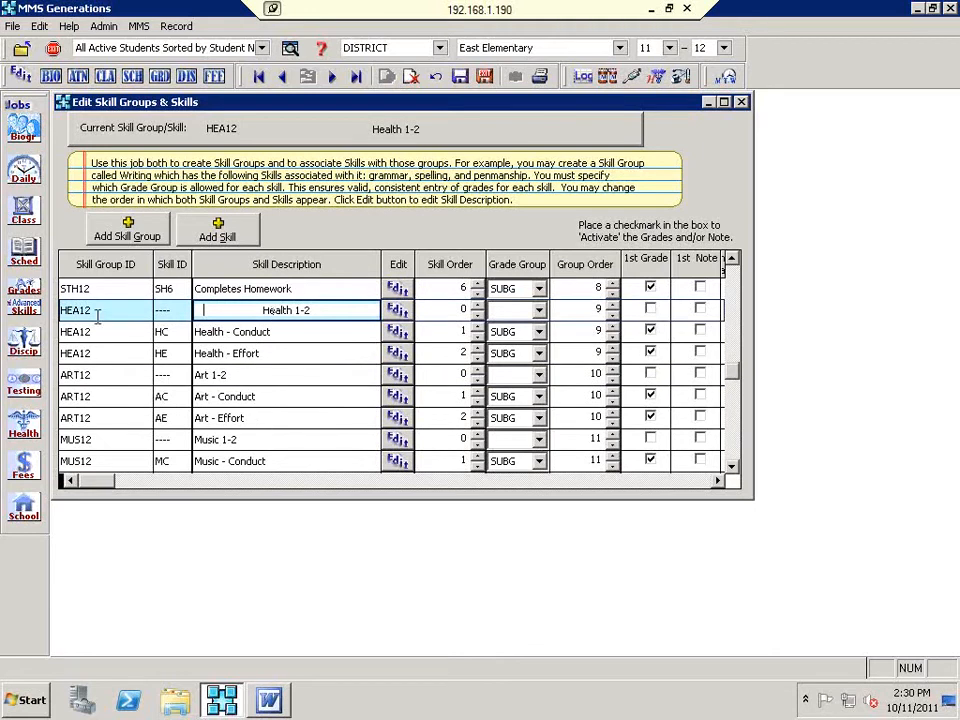
{"action": "left_click", "coordinate": [94, 370]}
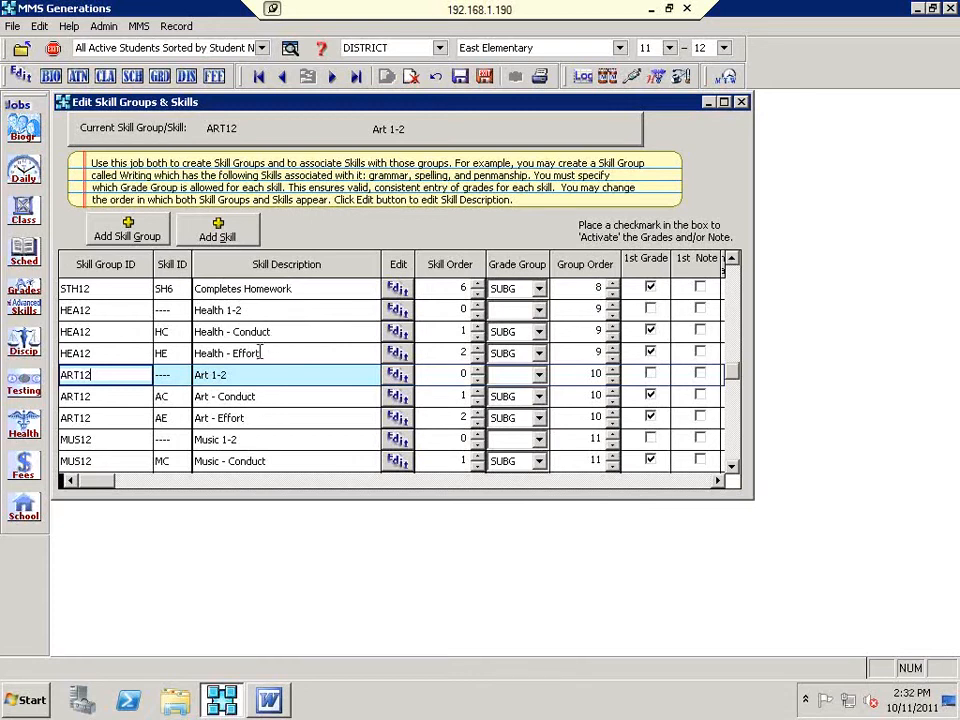
Step: Scroll on to the Computer 1-2 group and select its Computer - Effort skill
{"action": "scroll", "coordinate": [274, 381], "scroll_direction": "down", "scroll_amount": 1}
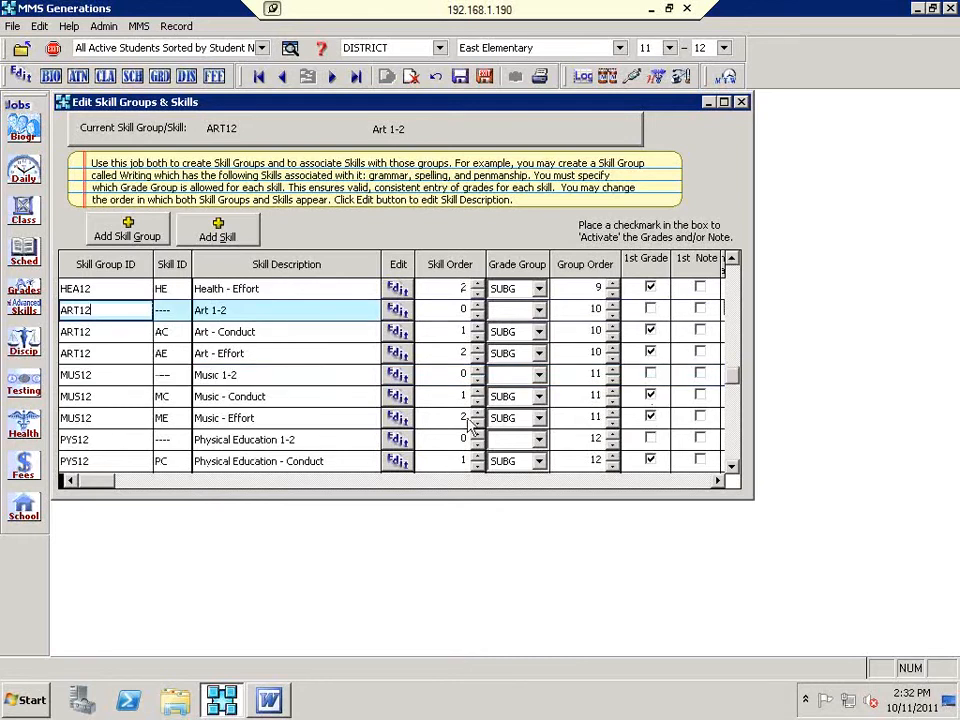
{"action": "scroll", "coordinate": [340, 421], "scroll_direction": "down", "scroll_amount": 1}
{"action": "scroll", "coordinate": [340, 421], "scroll_direction": "down", "scroll_amount": 2}
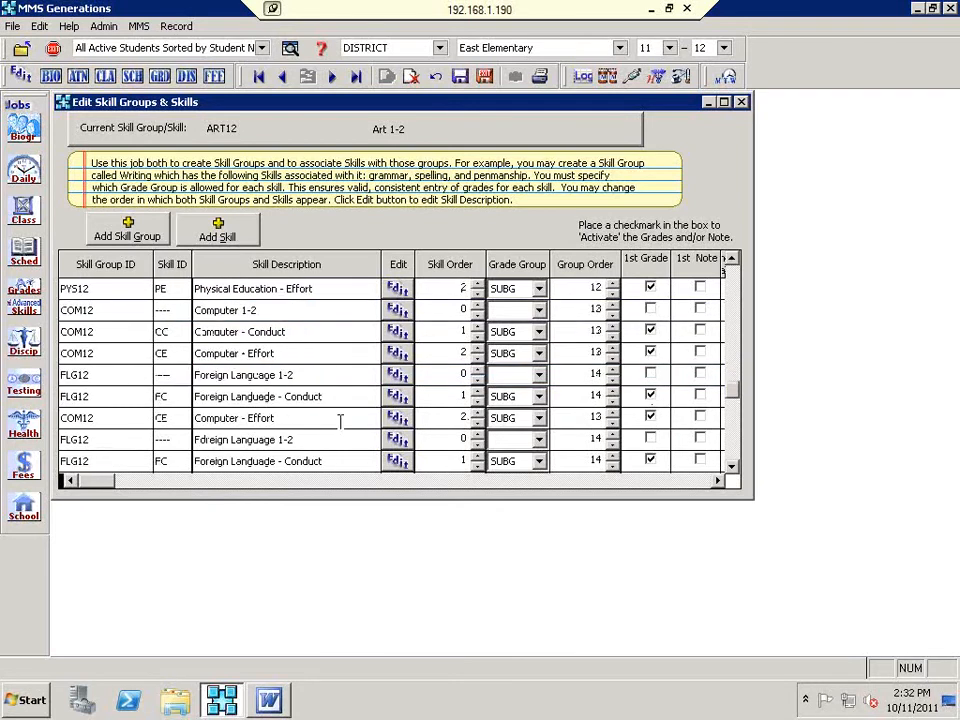
{"action": "scroll", "coordinate": [340, 421], "scroll_direction": "down", "scroll_amount": 1}
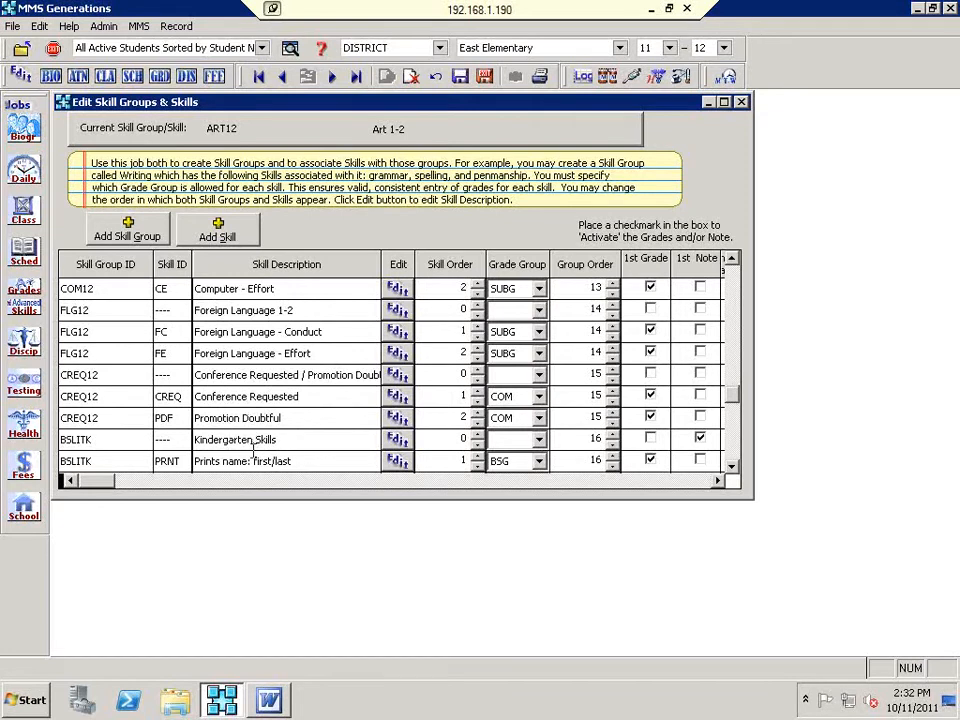
{"action": "scroll", "coordinate": [253, 450], "scroll_direction": "up", "scroll_amount": 1}
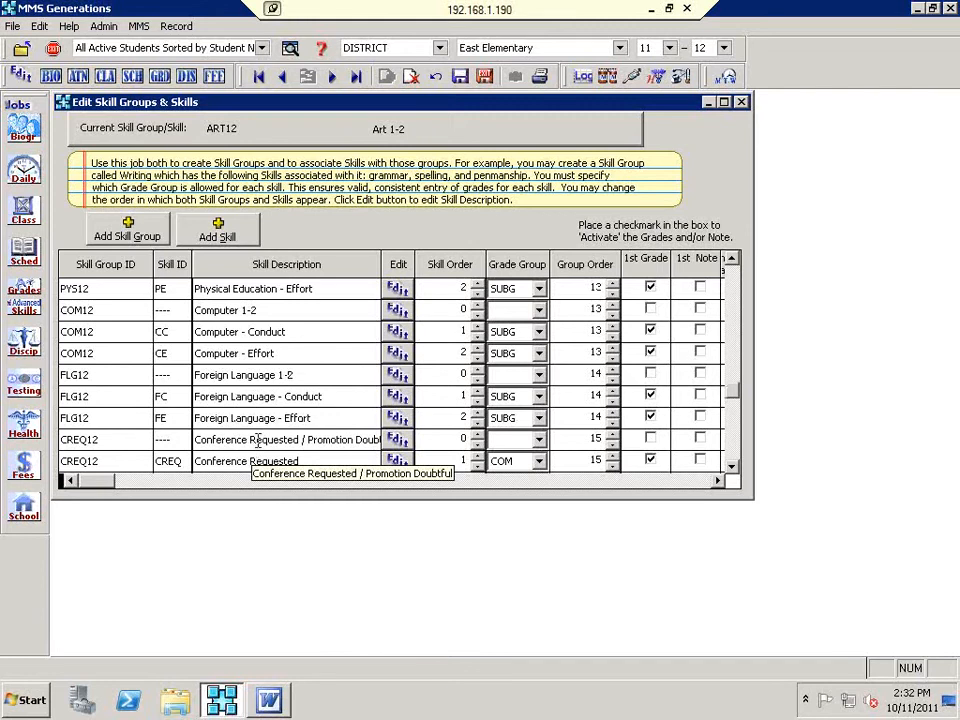
{"action": "left_click", "coordinate": [259, 356]}
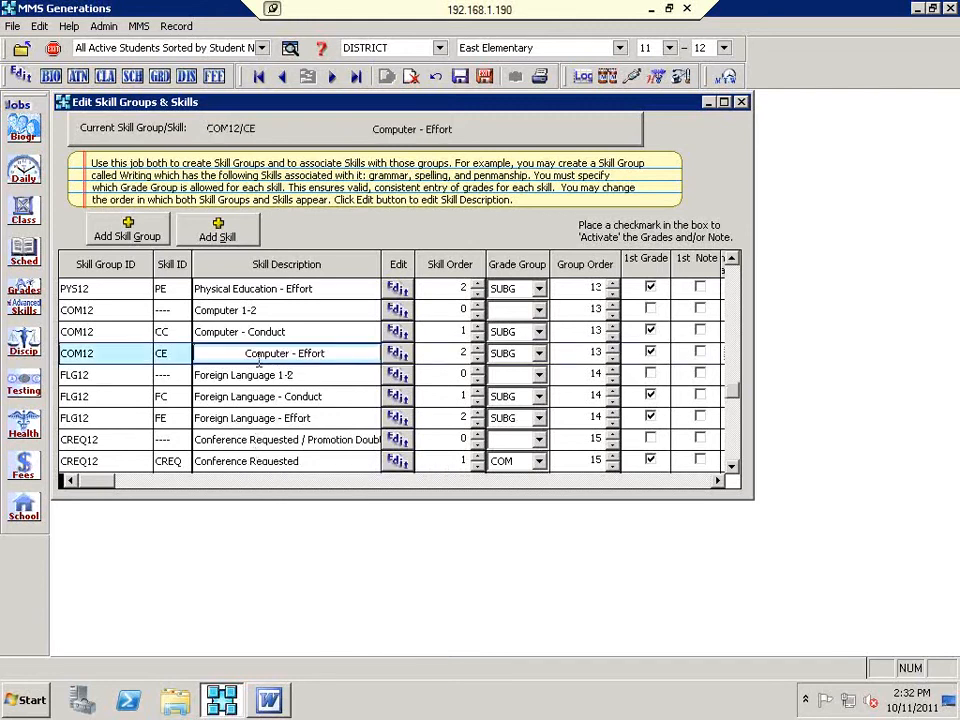
Step: Add a skill with ID BEH and description Behavior to the Computer 1-2 group
{"action": "left_click", "coordinate": [205, 245]}
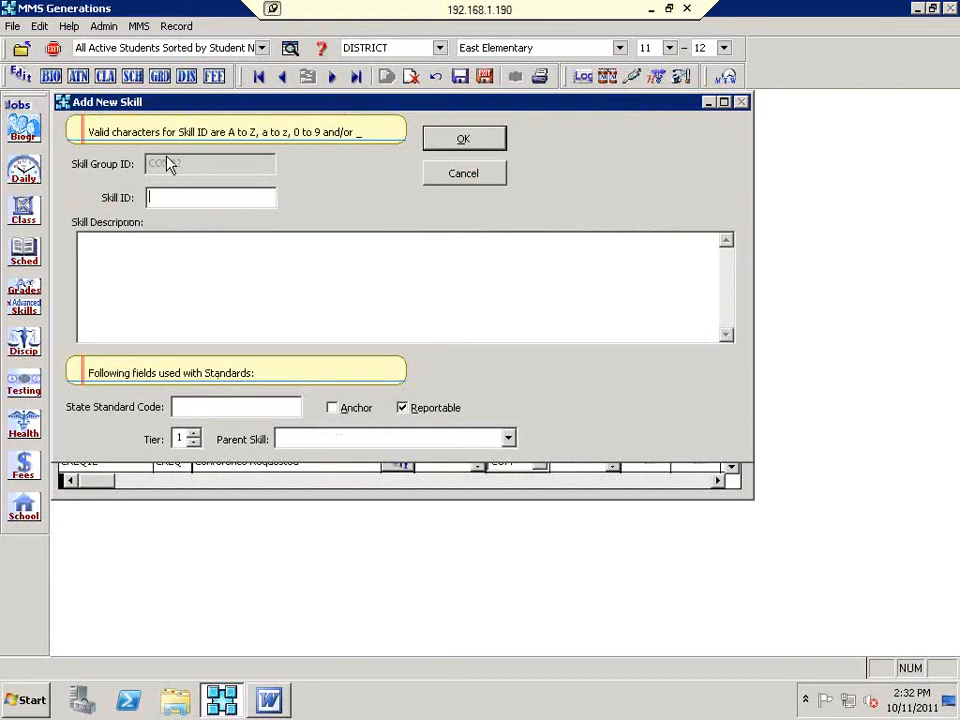
{"action": "type", "text": "be"}
{"action": "key", "text": "BackSpace"}
{"action": "key", "text": "BackSpace"}
{"action": "type", "text": "BEH"}
{"action": "key", "text": "Tab"}
{"action": "type", "text": "Behavior"}
{"action": "left_click", "coordinate": [451, 147]}
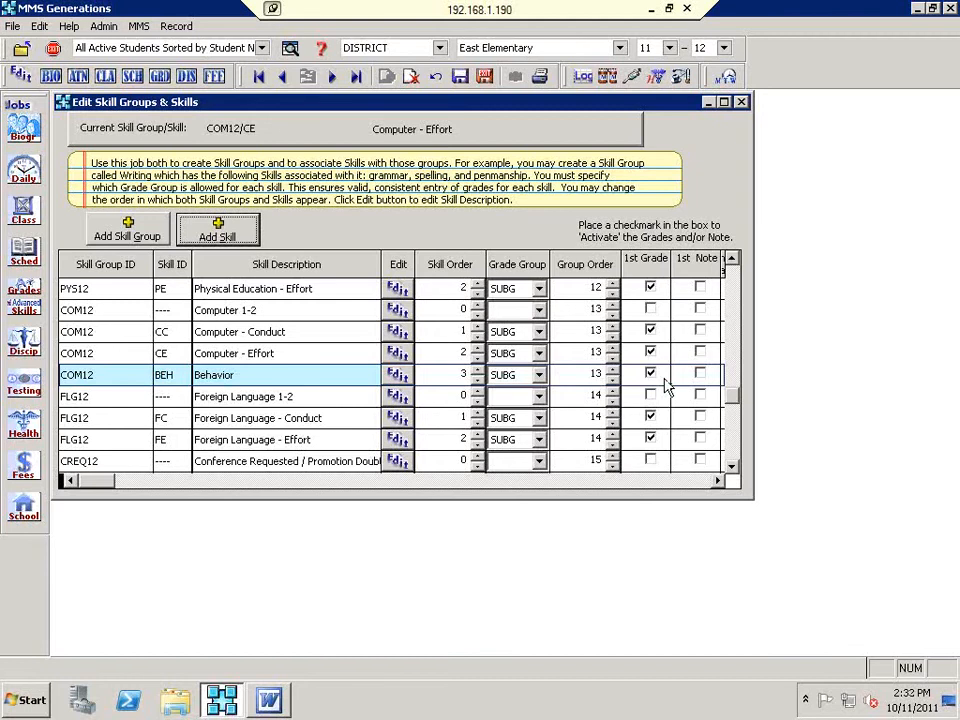
Step: Make the COM12 Behavior skill non-reportable and turn off its Avg Grade
{"action": "left_click", "coordinate": [716, 481]}
{"action": "left_click", "coordinate": [716, 481]}
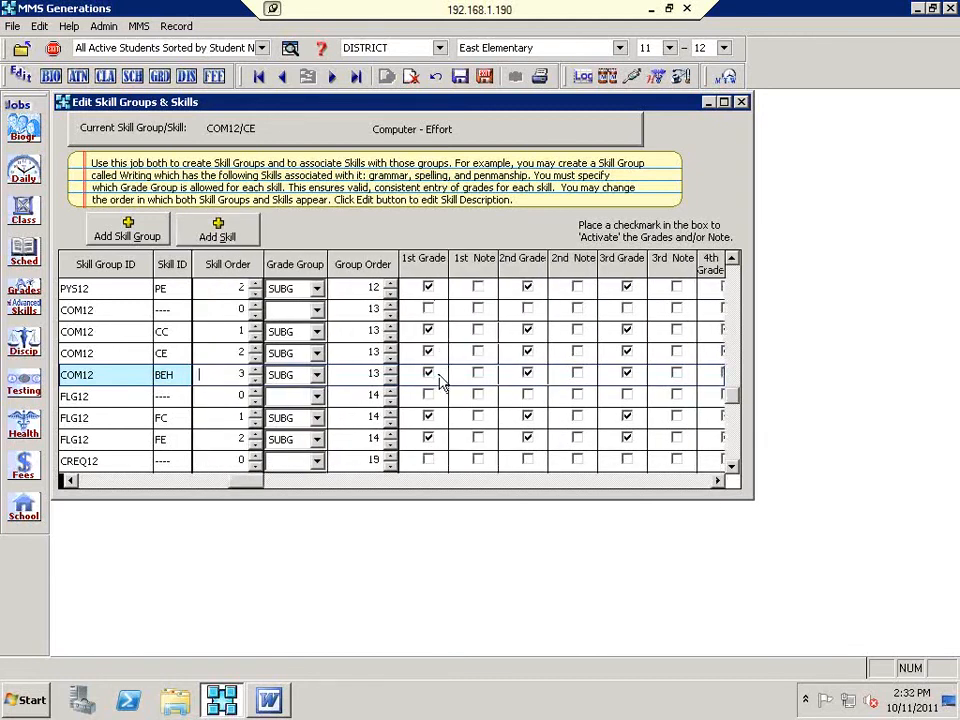
{"action": "left_click", "coordinate": [527, 288]}
{"action": "left_click", "coordinate": [700, 484]}
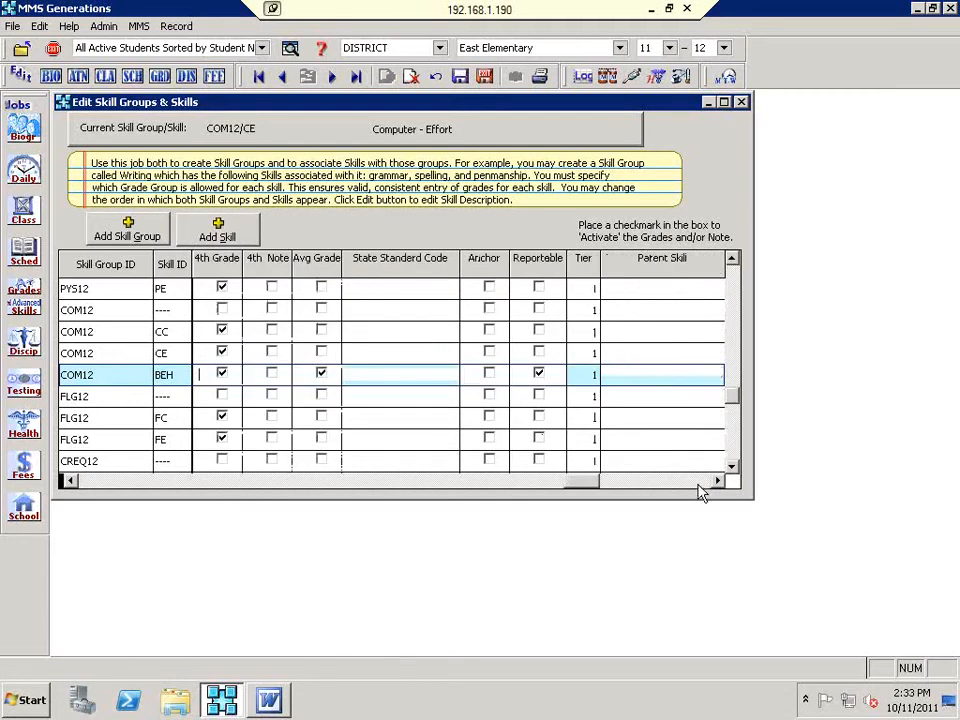
{"action": "left_click", "coordinate": [320, 374]}
{"action": "left_click", "coordinate": [539, 376]}
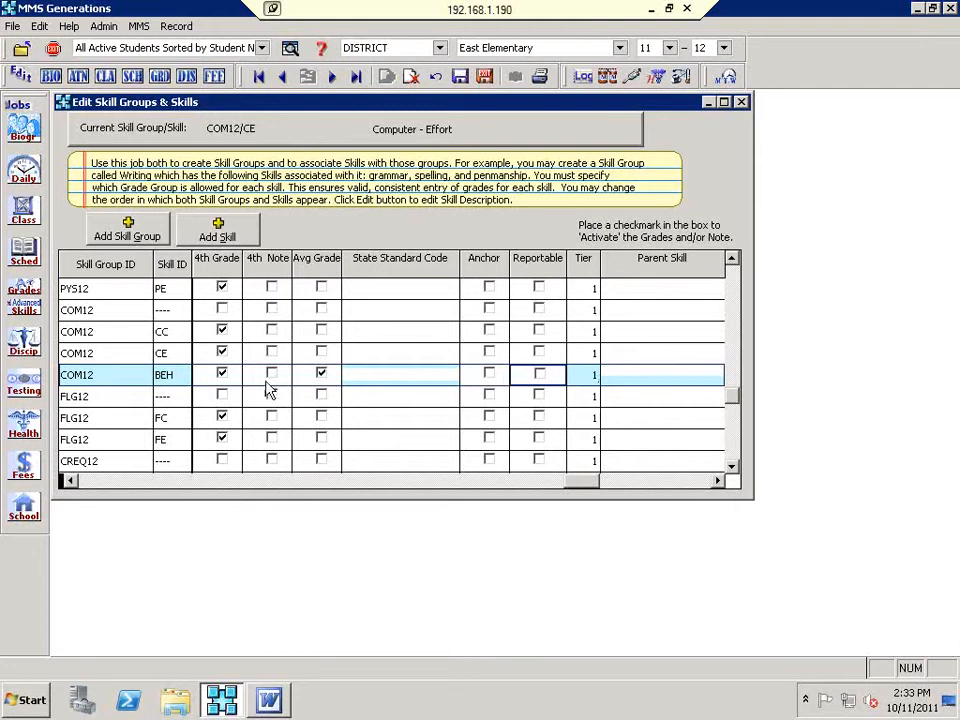
{"action": "left_click", "coordinate": [321, 377]}
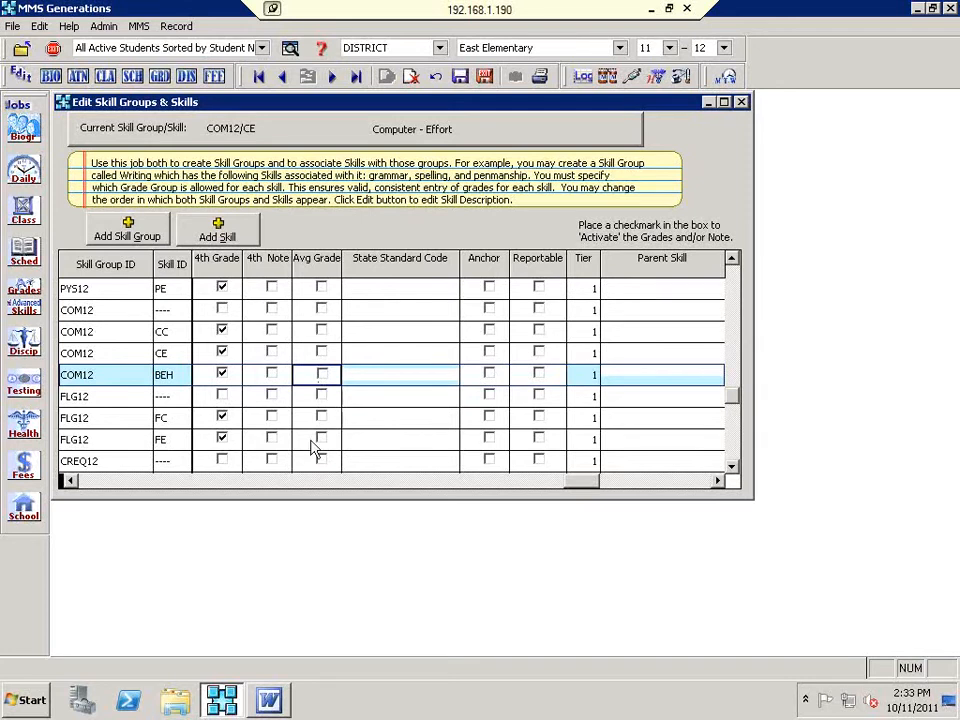
{"action": "left_click", "coordinate": [68, 481]}
{"action": "left_click", "coordinate": [68, 481]}
{"action": "left_click", "coordinate": [70, 481]}
{"action": "left_click", "coordinate": [70, 481]}
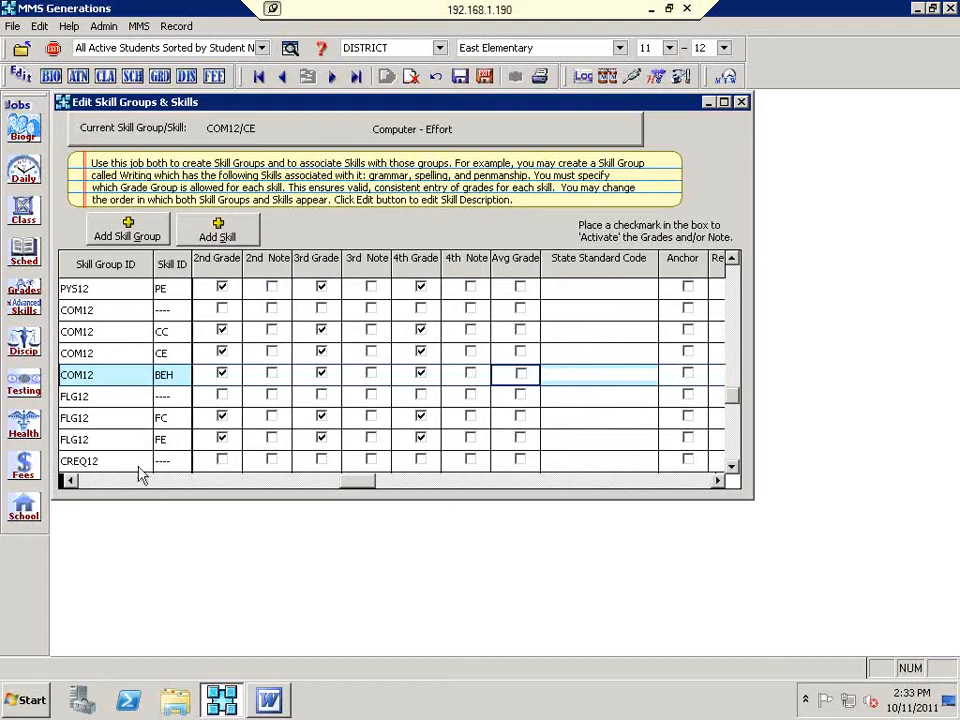
{"action": "left_click", "coordinate": [94, 484]}
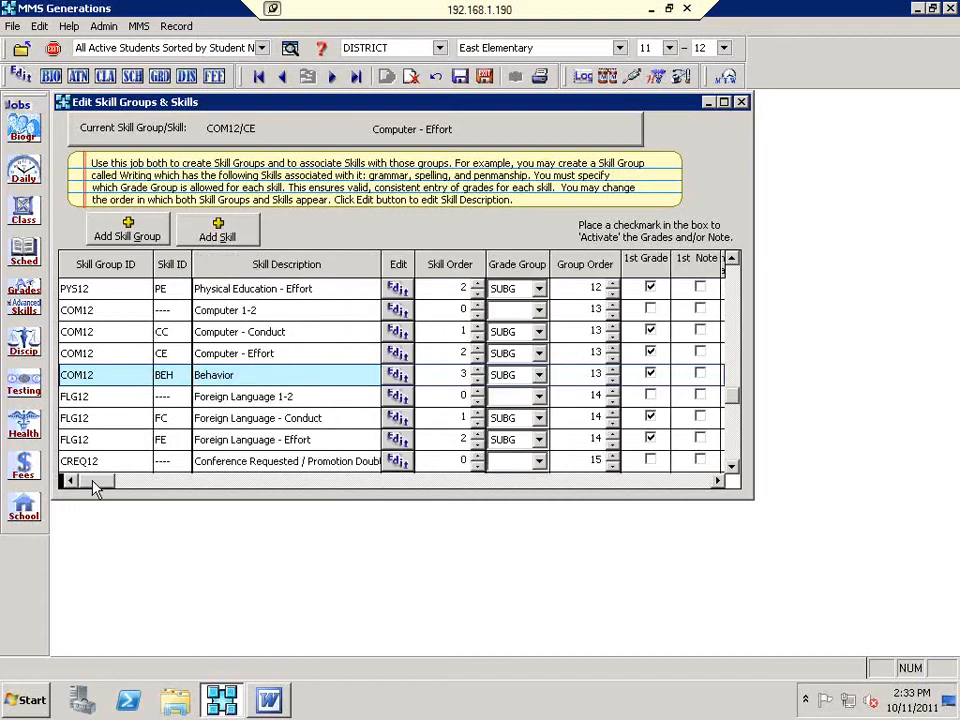
Step: Scroll down to the BSLITK Kindergarten Skills group and make it the current group
{"action": "scroll", "coordinate": [297, 393], "scroll_direction": "down", "scroll_amount": 1}
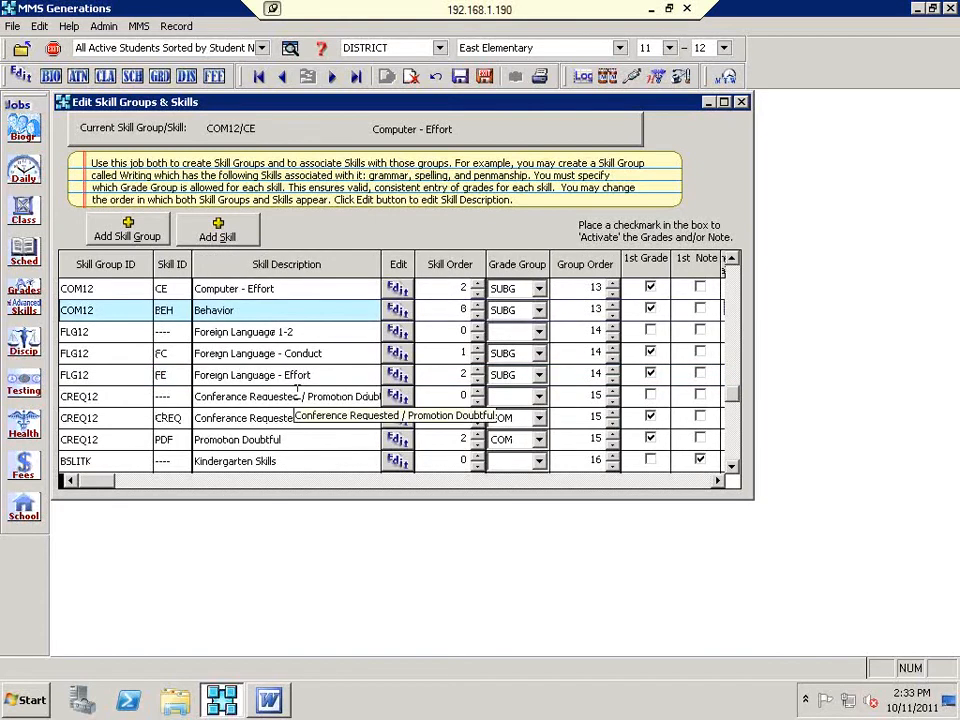
{"action": "scroll", "coordinate": [297, 393], "scroll_direction": "down", "scroll_amount": 1}
{"action": "scroll", "coordinate": [297, 393], "scroll_direction": "up", "scroll_amount": 4}
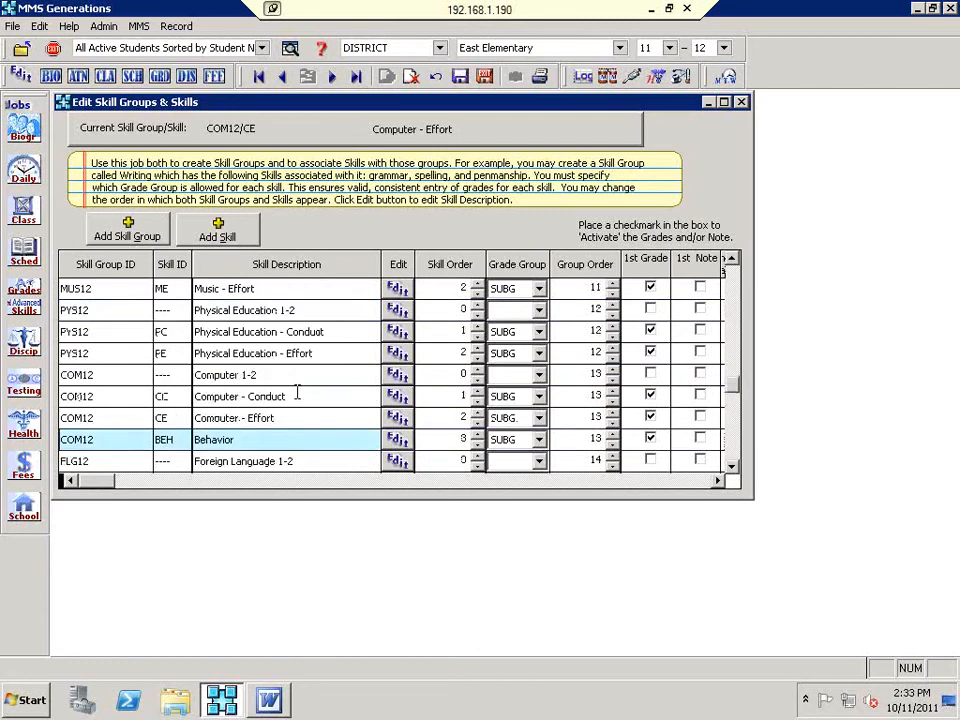
{"action": "scroll", "coordinate": [297, 393], "scroll_direction": "down", "scroll_amount": 4}
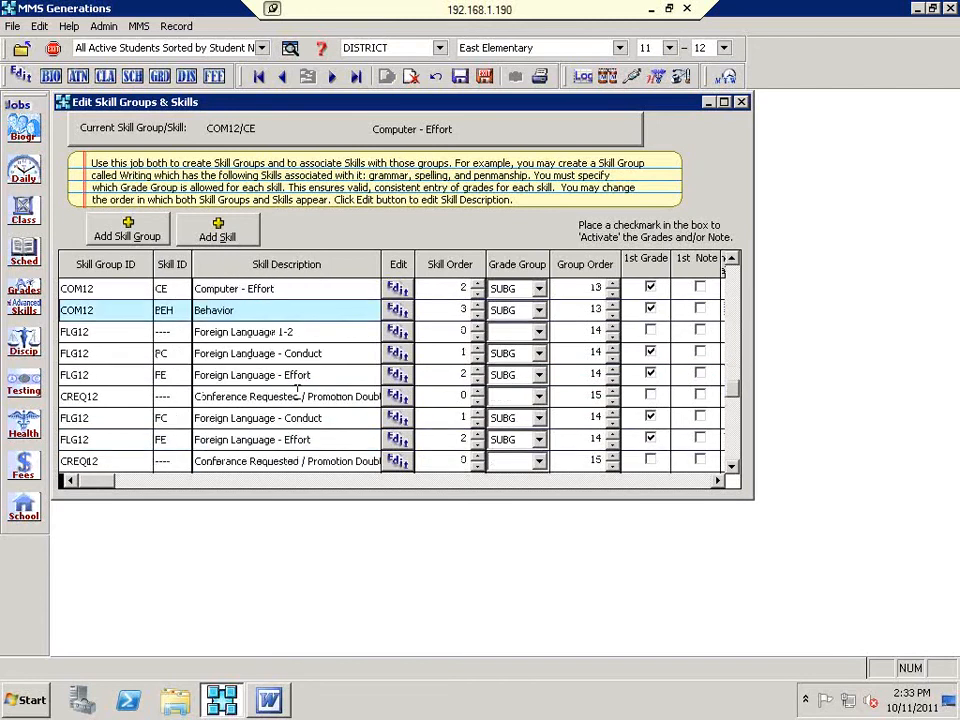
{"action": "scroll", "coordinate": [297, 393], "scroll_direction": "down", "scroll_amount": 3}
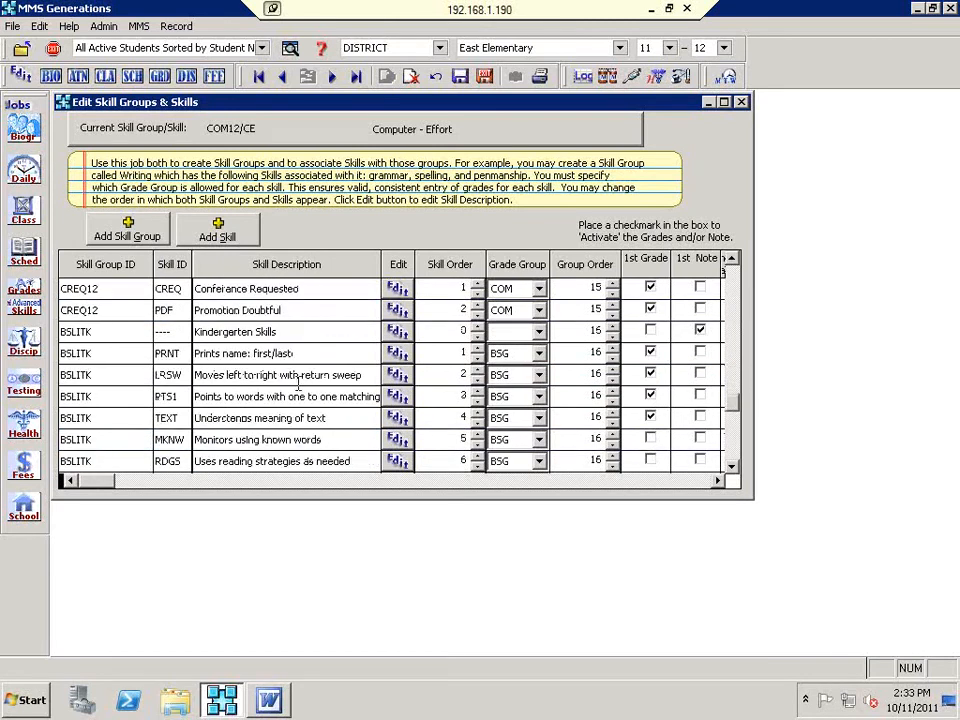
{"action": "left_click", "coordinate": [281, 331]}
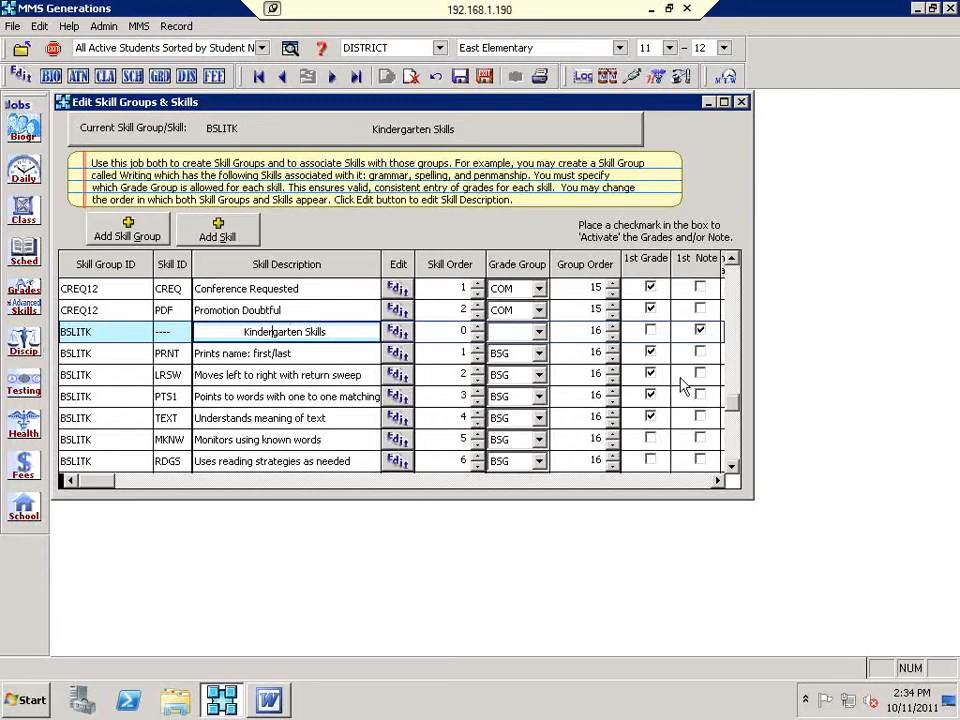
Step: Check the 2nd Note box on the BSLITK Kindergarten Skills group row
{"action": "left_click", "coordinate": [675, 481]}
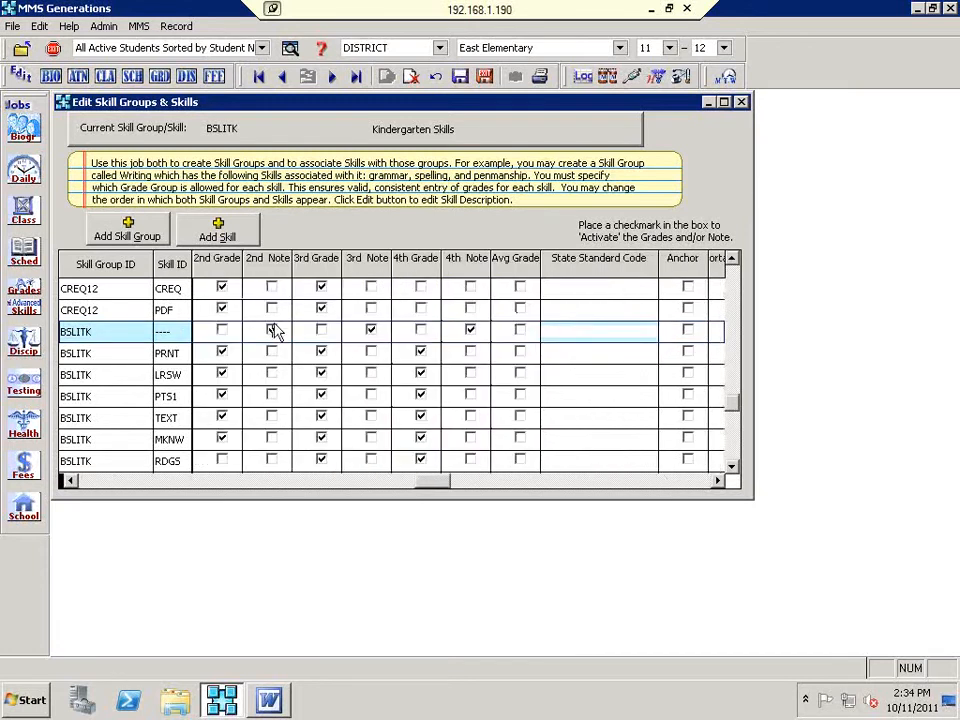
{"action": "left_click", "coordinate": [480, 335]}
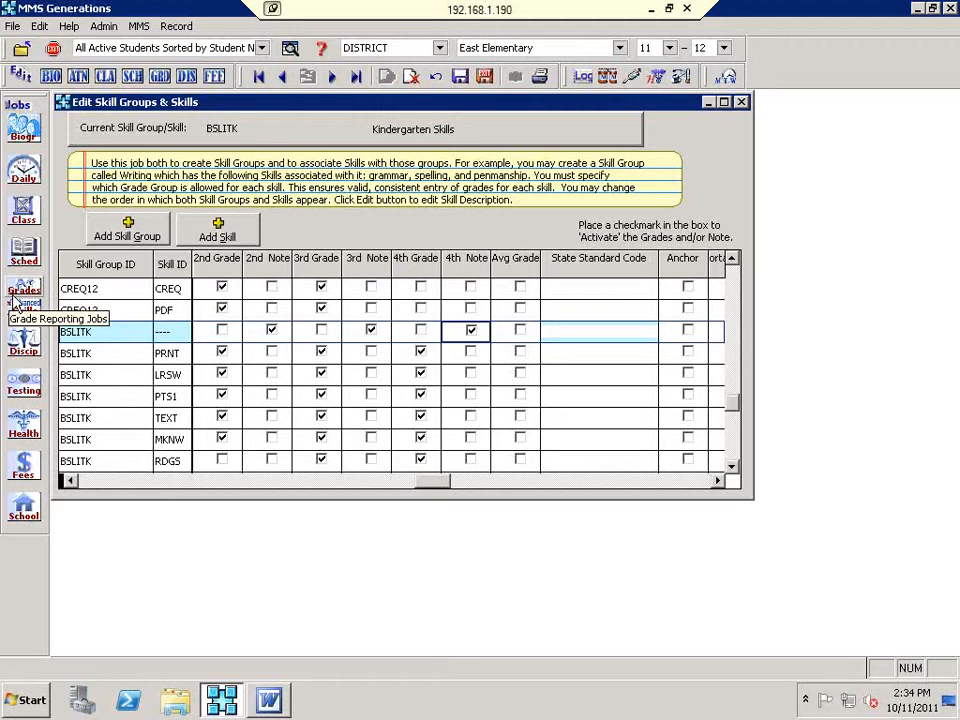
{"action": "left_click", "coordinate": [94, 481]}
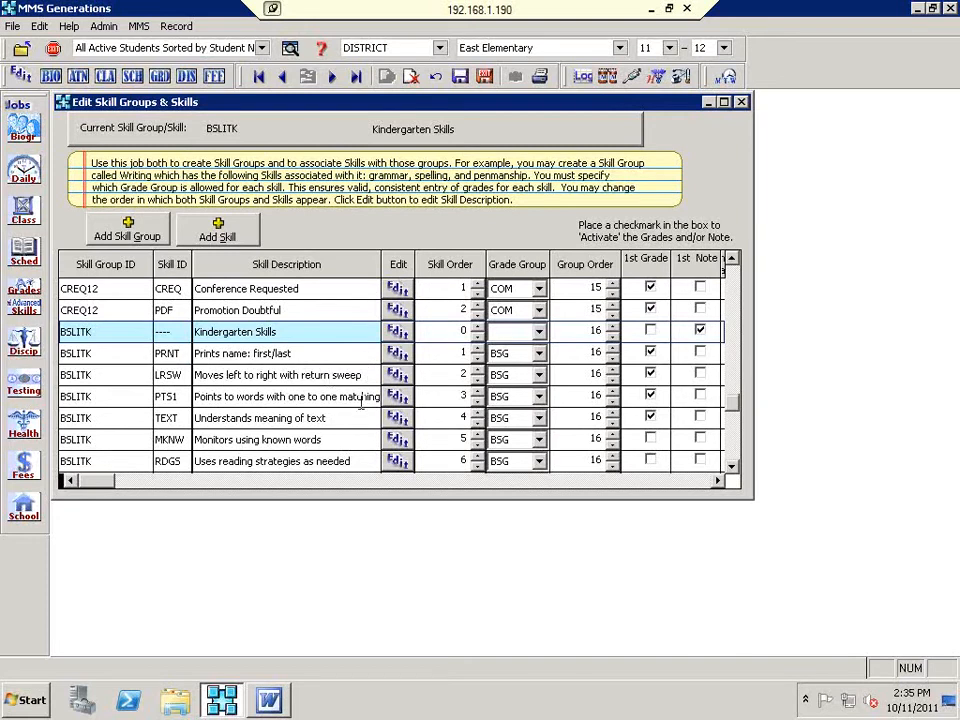
{"action": "scroll", "coordinate": [342, 420], "scroll_direction": "down", "scroll_amount": 1}
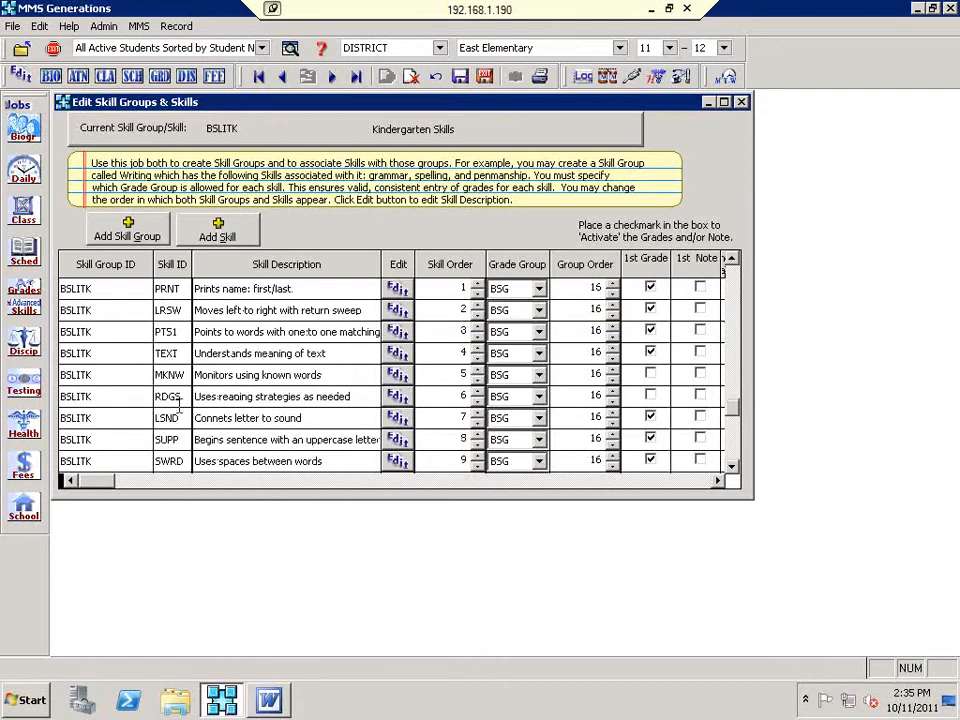
{"action": "scroll", "coordinate": [182, 420], "scroll_direction": "down", "scroll_amount": 1}
{"action": "scroll", "coordinate": [188, 438], "scroll_direction": "down", "scroll_amount": 1}
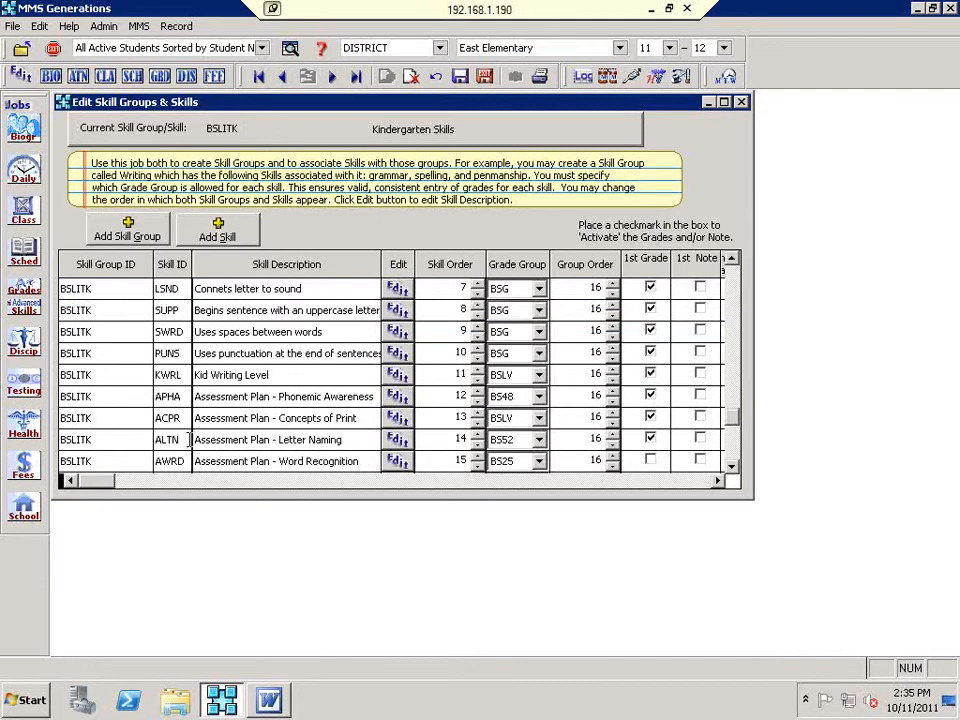
{"action": "scroll", "coordinate": [199, 430], "scroll_direction": "up", "scroll_amount": 2}
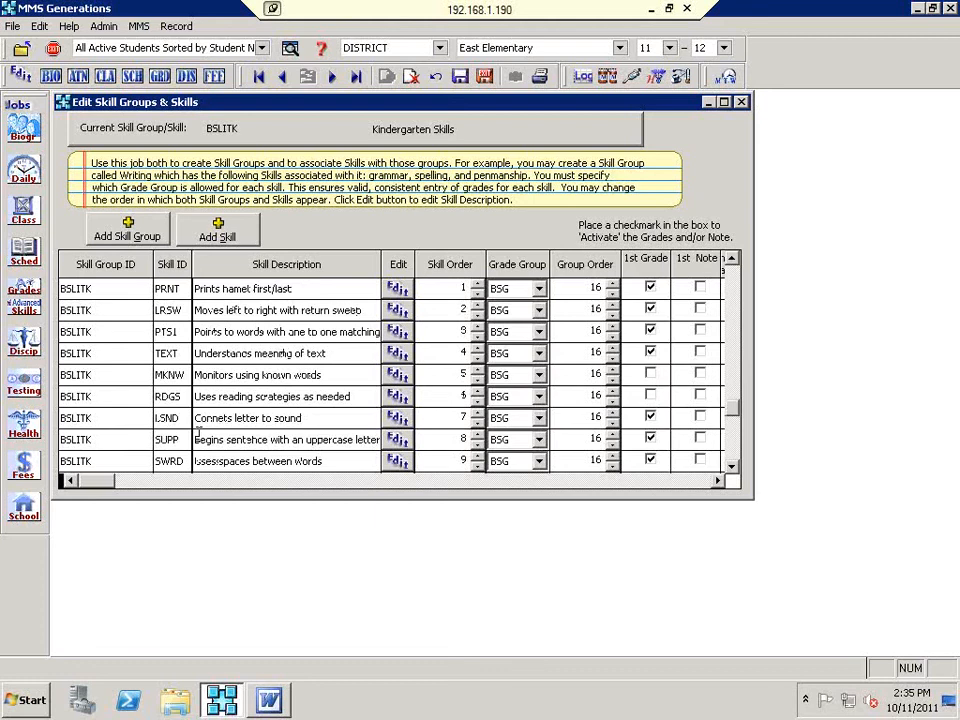
{"action": "scroll", "coordinate": [197, 431], "scroll_direction": "up", "scroll_amount": 4}
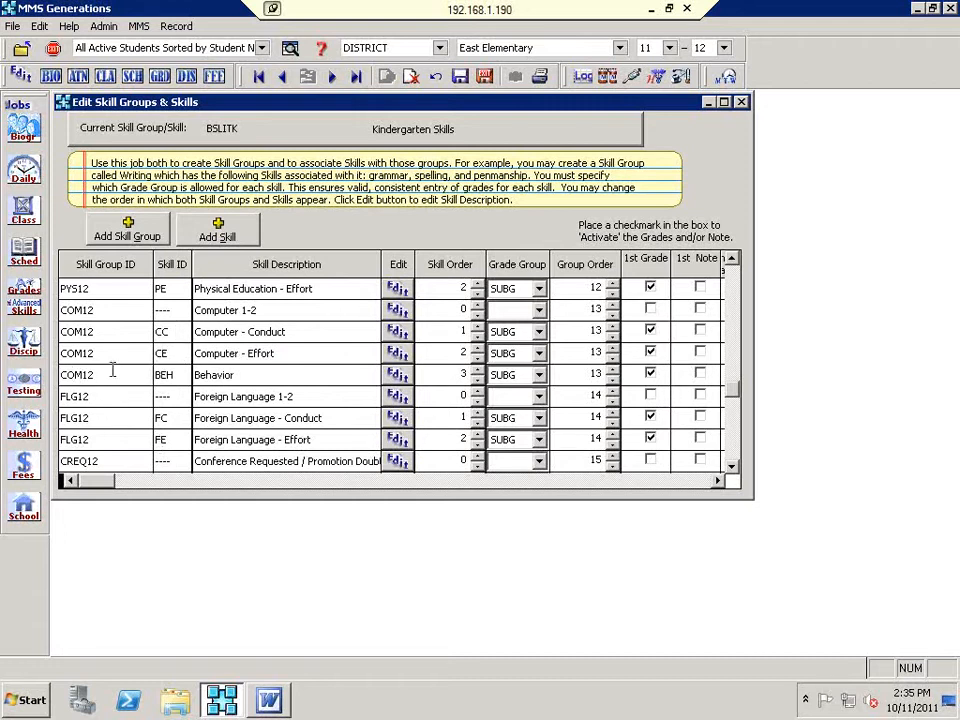
Step: Delete the BEH Behavior skill from the COM12 group, confirming the MMS Alert
{"action": "left_click", "coordinate": [215, 375]}
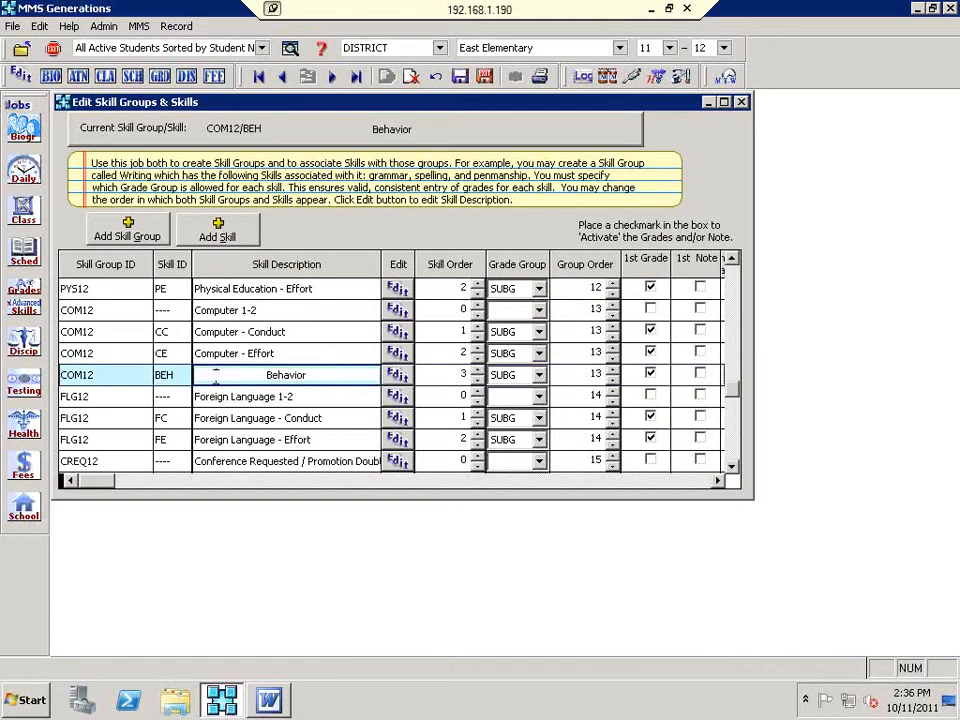
{"action": "left_click", "coordinate": [417, 79]}
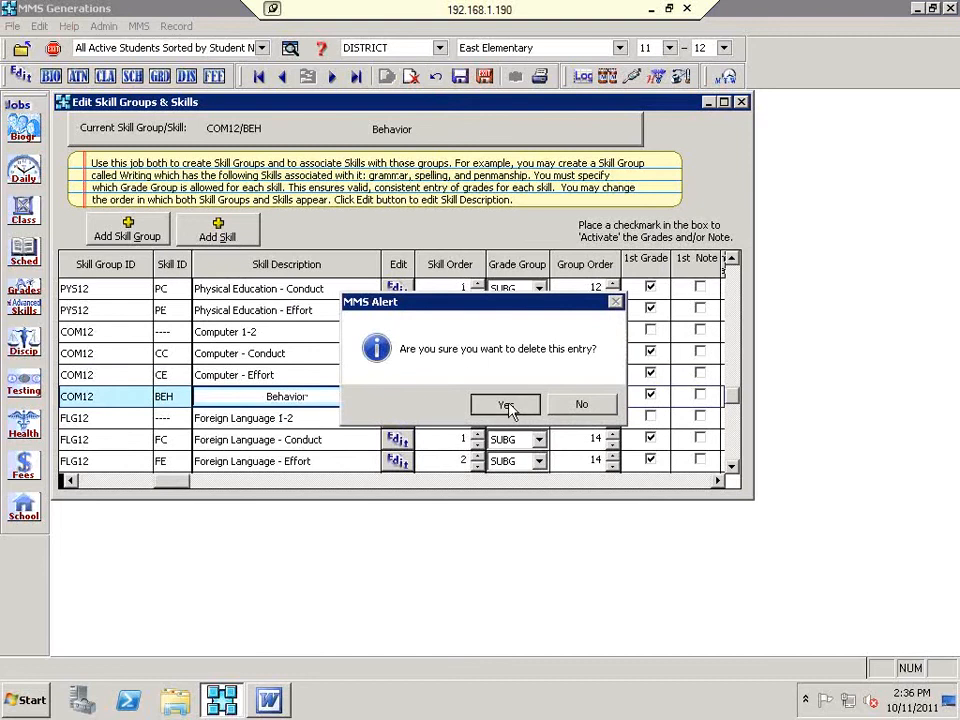
{"action": "left_click", "coordinate": [508, 405]}
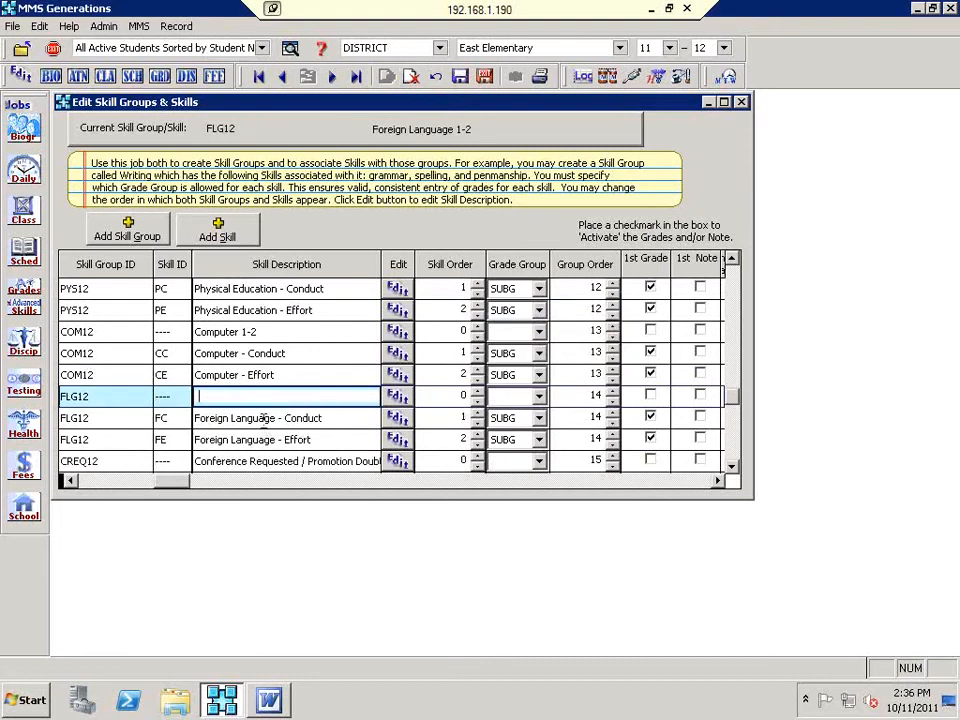
{"action": "left_click", "coordinate": [256, 419]}
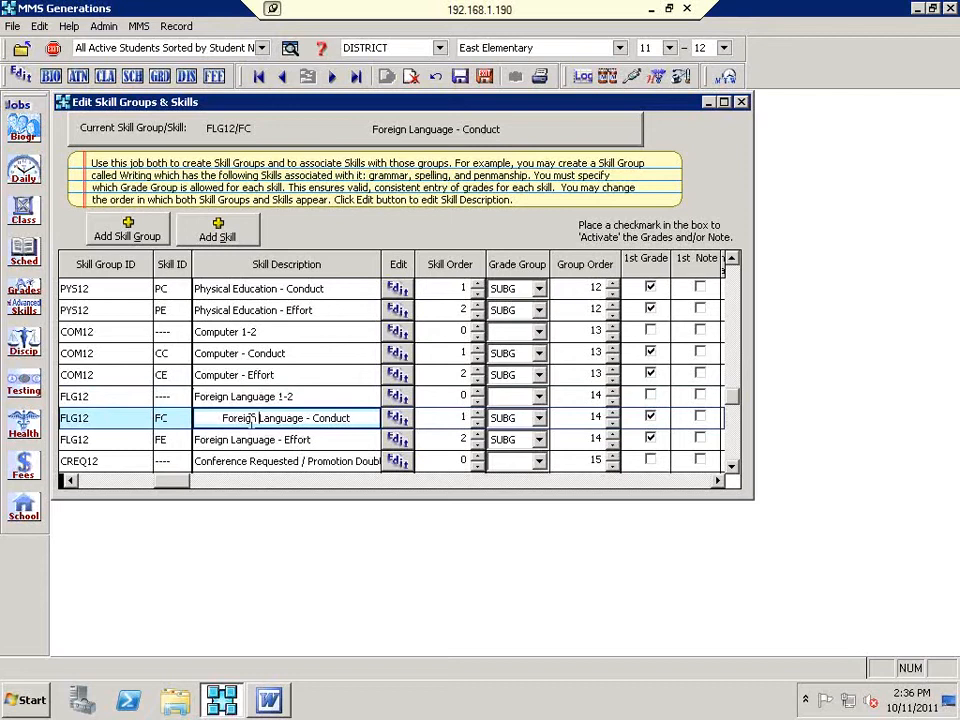
{"action": "scroll", "coordinate": [117, 309], "scroll_direction": "up", "scroll_amount": 2}
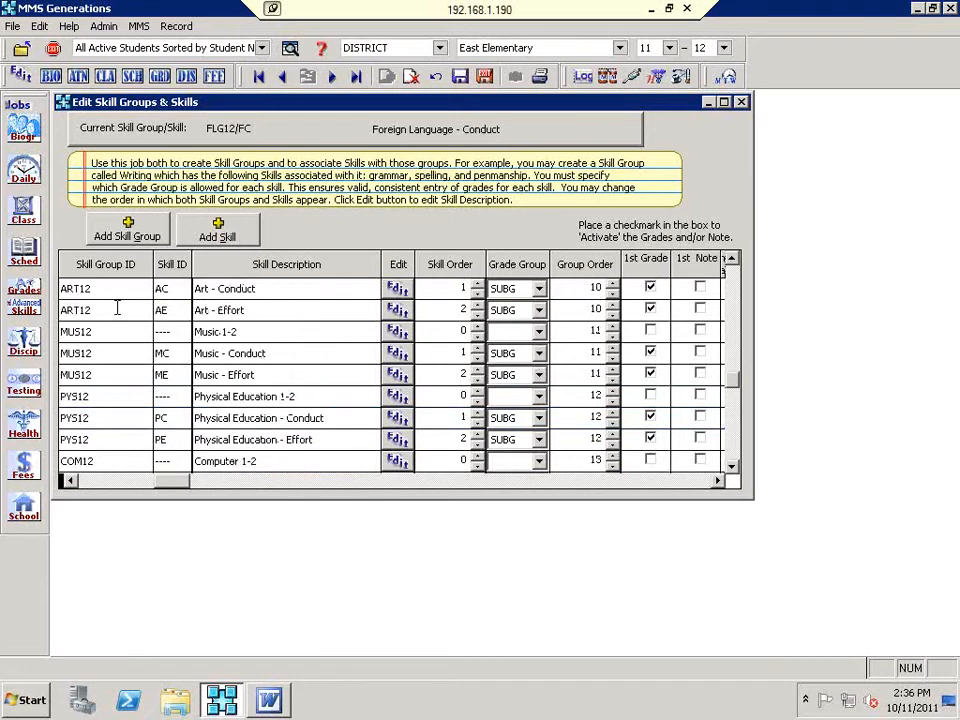
{"action": "scroll", "coordinate": [117, 309], "scroll_direction": "up", "scroll_amount": 3}
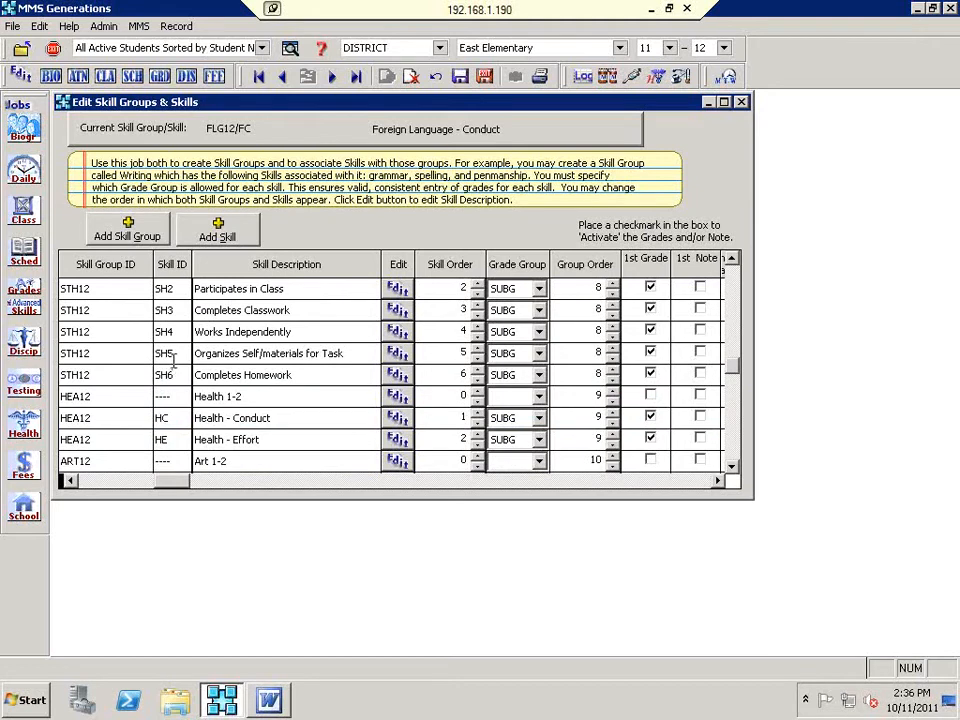
{"action": "left_click", "coordinate": [397, 378]}
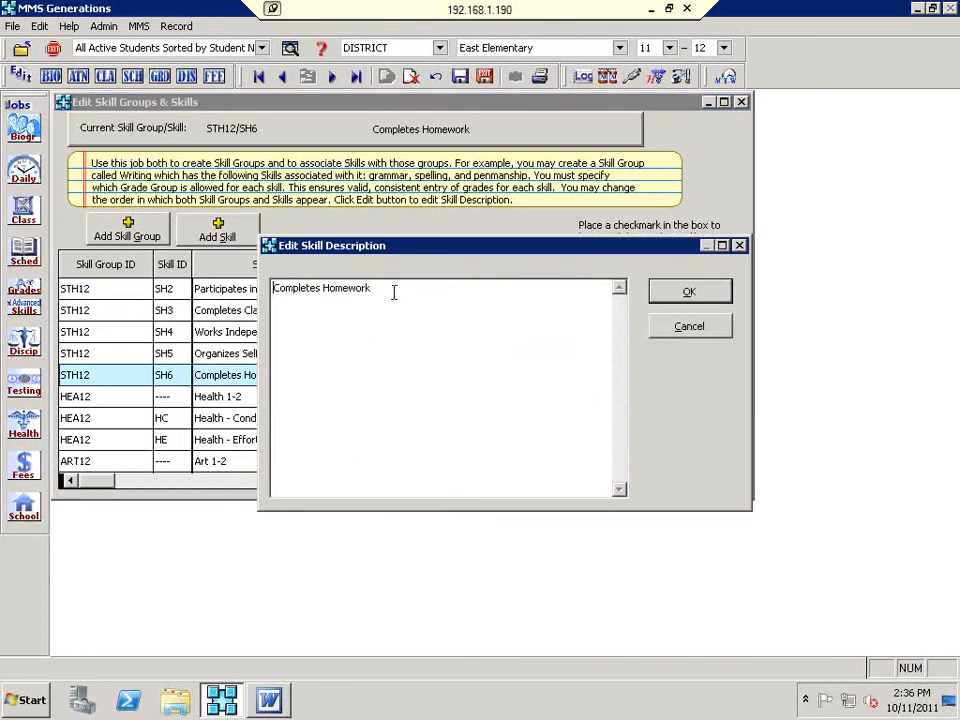
{"action": "left_click", "coordinate": [689, 326]}
{"action": "scroll", "coordinate": [300, 393], "scroll_direction": "up", "scroll_amount": 6}
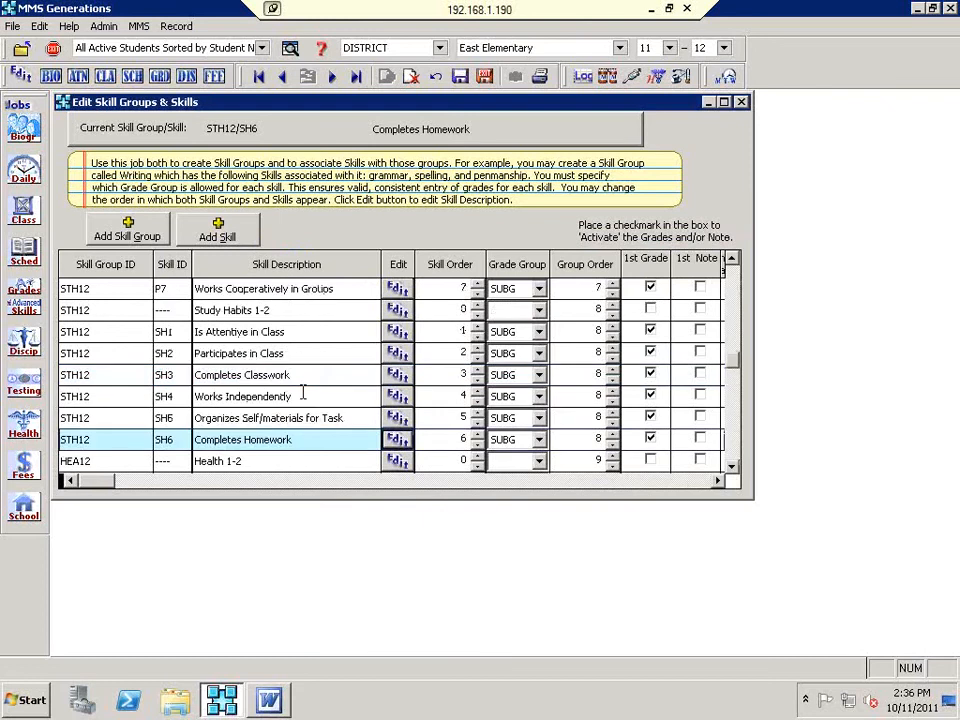
{"action": "scroll", "coordinate": [300, 394], "scroll_direction": "up", "scroll_amount": 1}
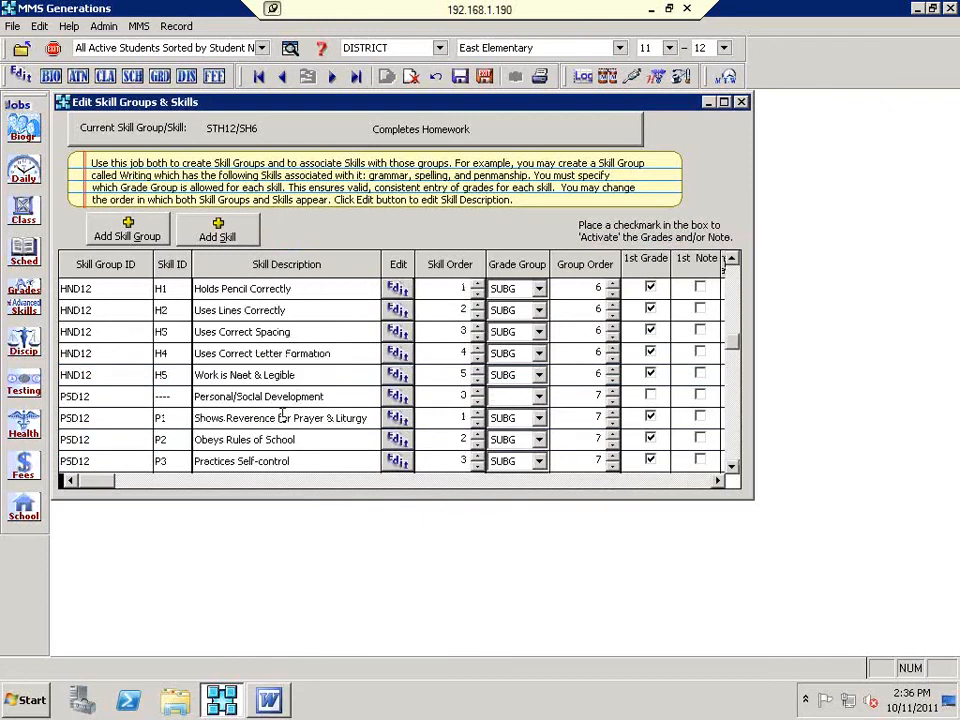
{"action": "scroll", "coordinate": [281, 417], "scroll_direction": "up", "scroll_amount": 1}
{"action": "scroll", "coordinate": [281, 417], "scroll_direction": "up", "scroll_amount": 2}
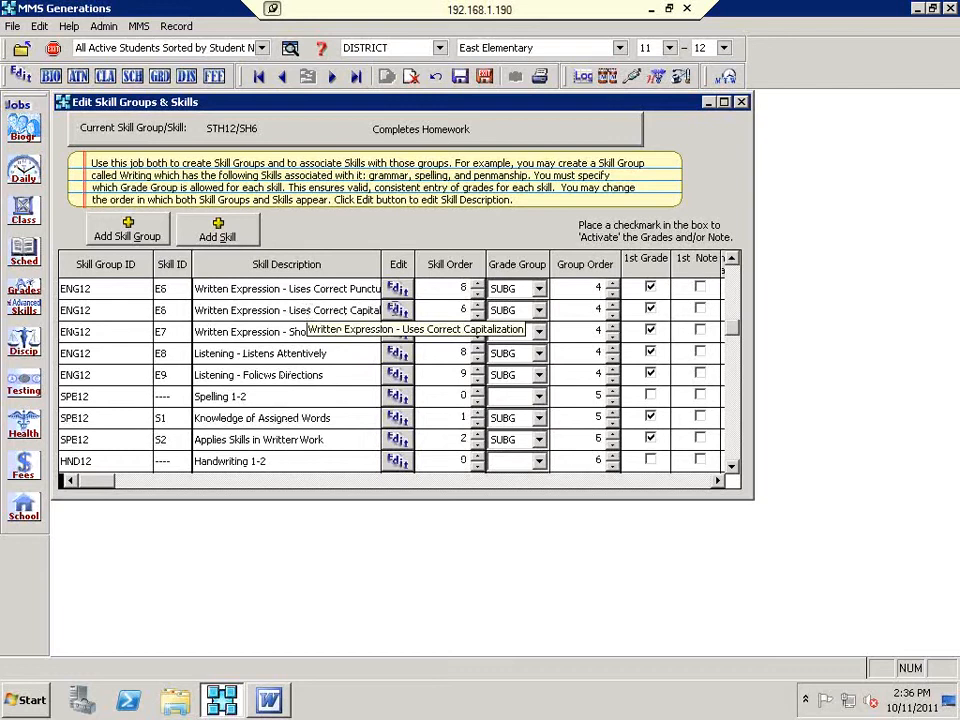
{"action": "left_click", "coordinate": [398, 312]}
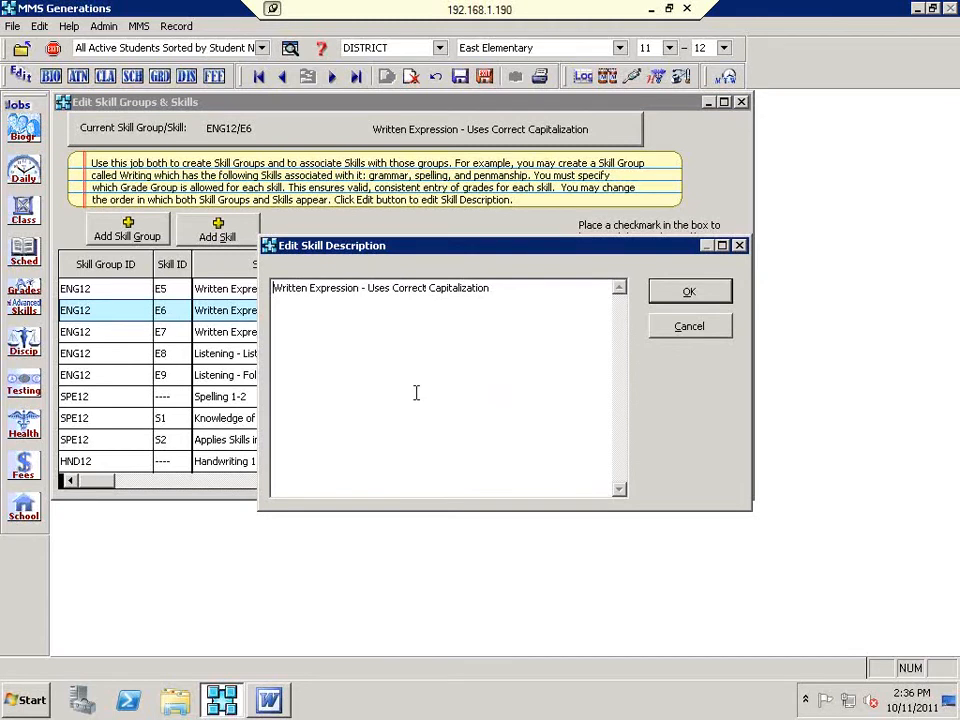
{"action": "left_click", "coordinate": [699, 334]}
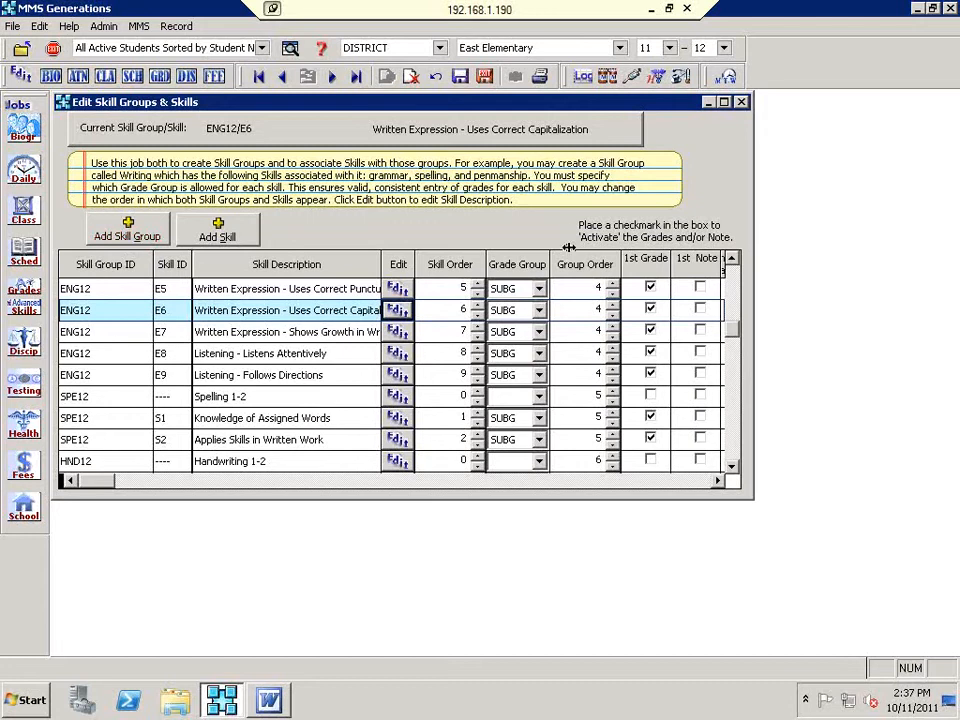
Step: Add a skill group with ID 3ENG and description English 3
{"action": "left_click", "coordinate": [111, 234]}
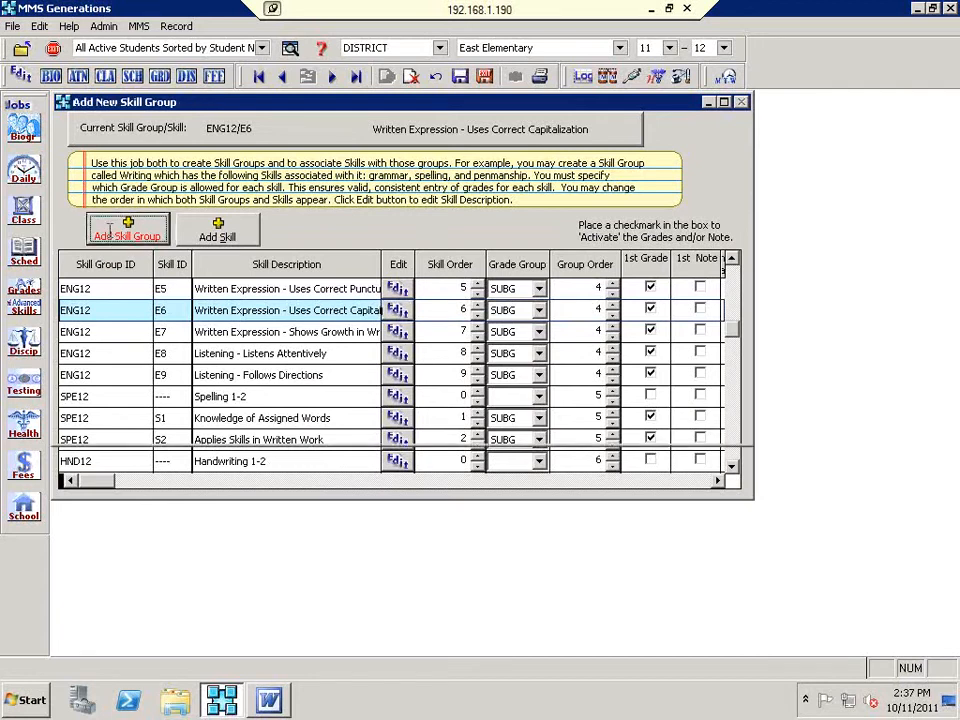
{"action": "type", "text": "ENG3"}
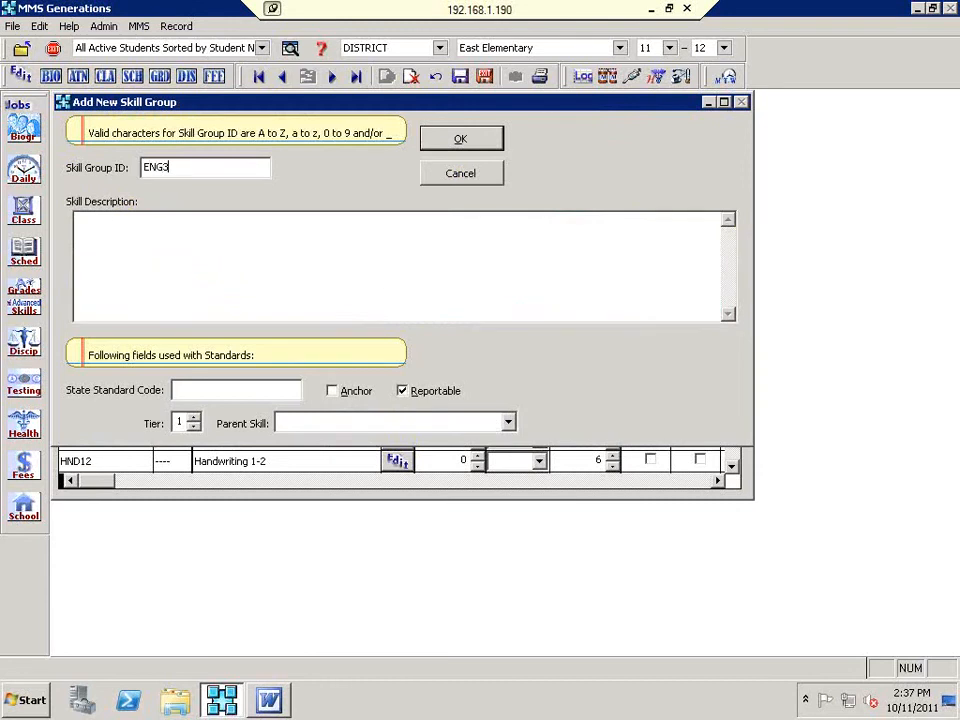
{"action": "key", "text": "BackSpace"}
{"action": "left_click", "coordinate": [143, 167]}
{"action": "type", "text": "3"}
{"action": "key", "text": "Tab"}
{"action": "type", "text": "English 3"}
{"action": "left_click", "coordinate": [490, 147]}
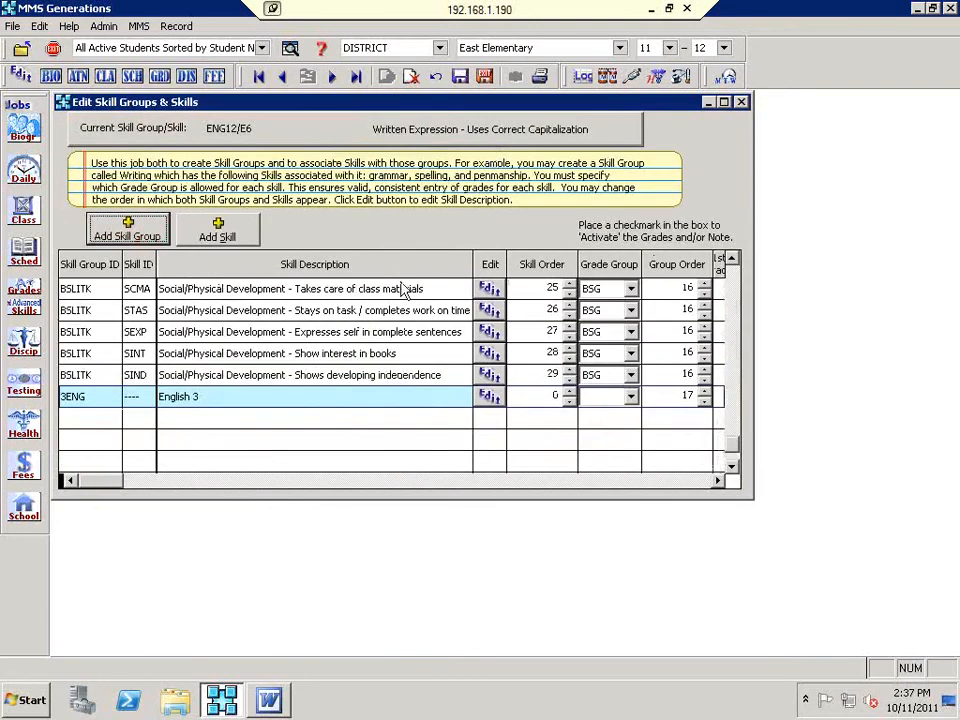
Step: Begin changing the 3ENG group's Group Order from 17 to 301
{"action": "left_click", "coordinate": [661, 397]}
{"action": "left_click", "coordinate": [663, 397]}
{"action": "type", "text": "3"}
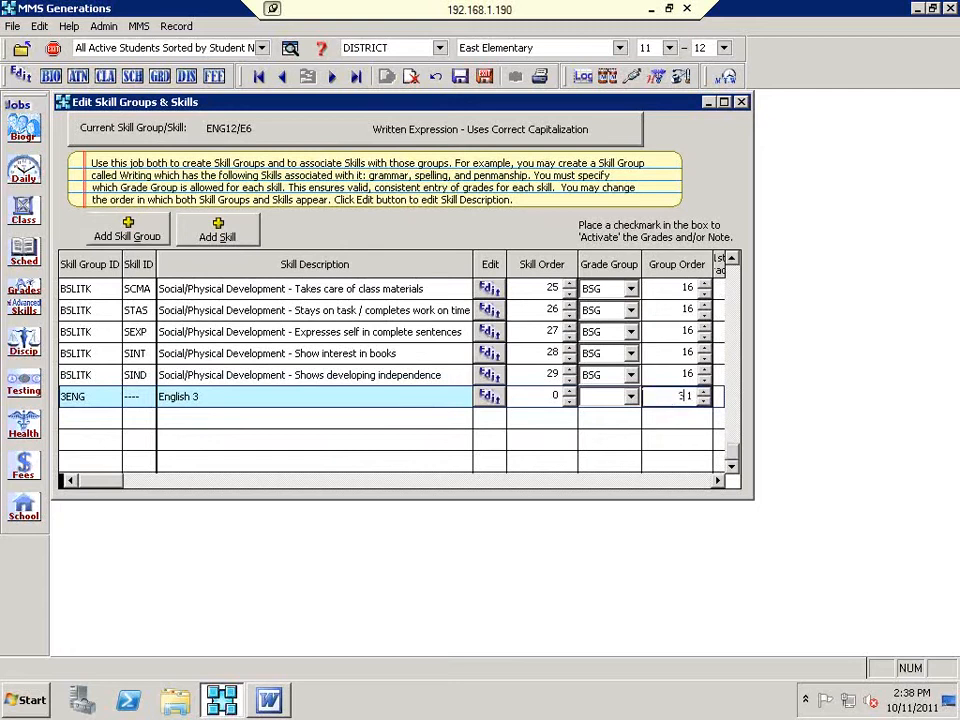
{"action": "type", "text": "0"}
Step: Add skill E01 'Oral Expression: Speaks in an Audible Tone' to 3ENG, fixing the 'aubile' typo
{"action": "left_click", "coordinate": [212, 238]}
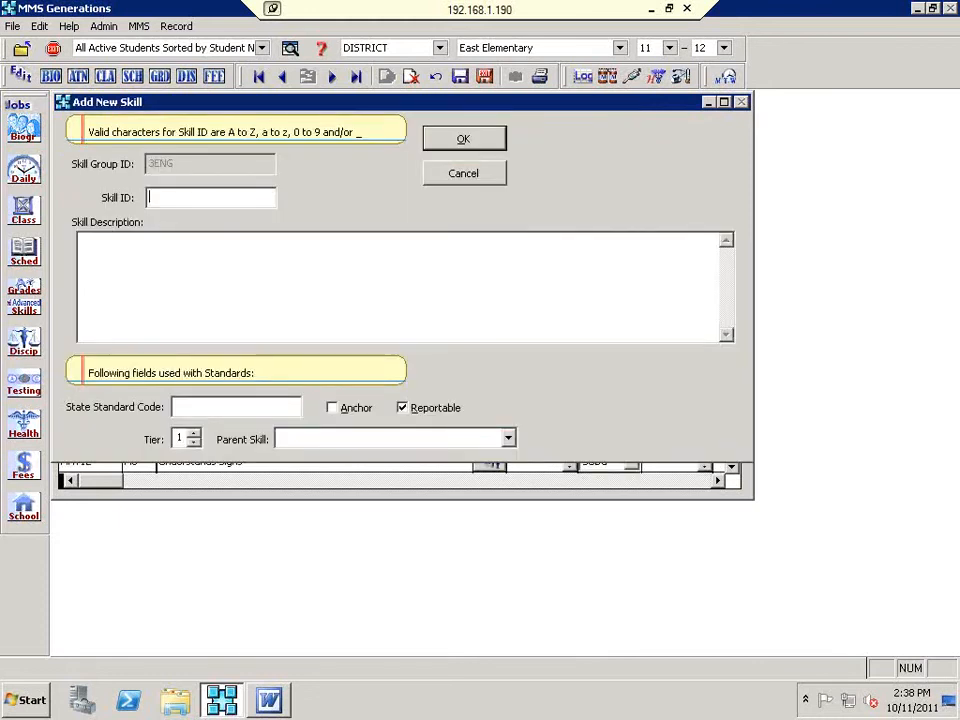
{"action": "type", "text": "E0"}
{"action": "type", "text": "1"}
{"action": "type", "text": "O"}
{"action": "type", "text": "ral Expre"}
{"action": "type", "text": "ssion"}
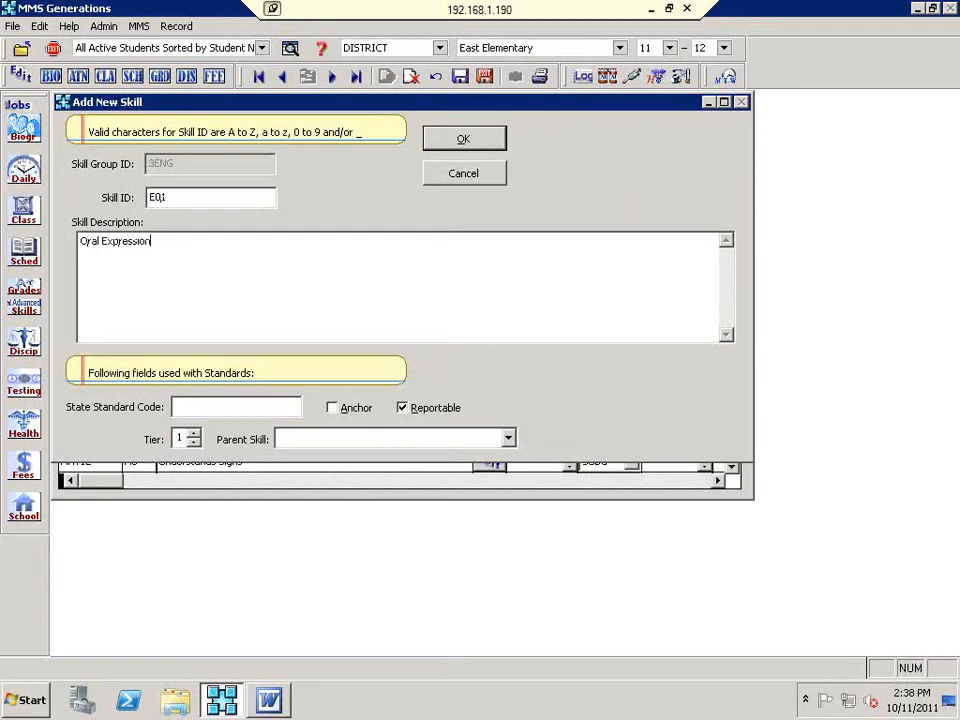
{"action": "type", "text": ": Speaks in an audibile Tone"}
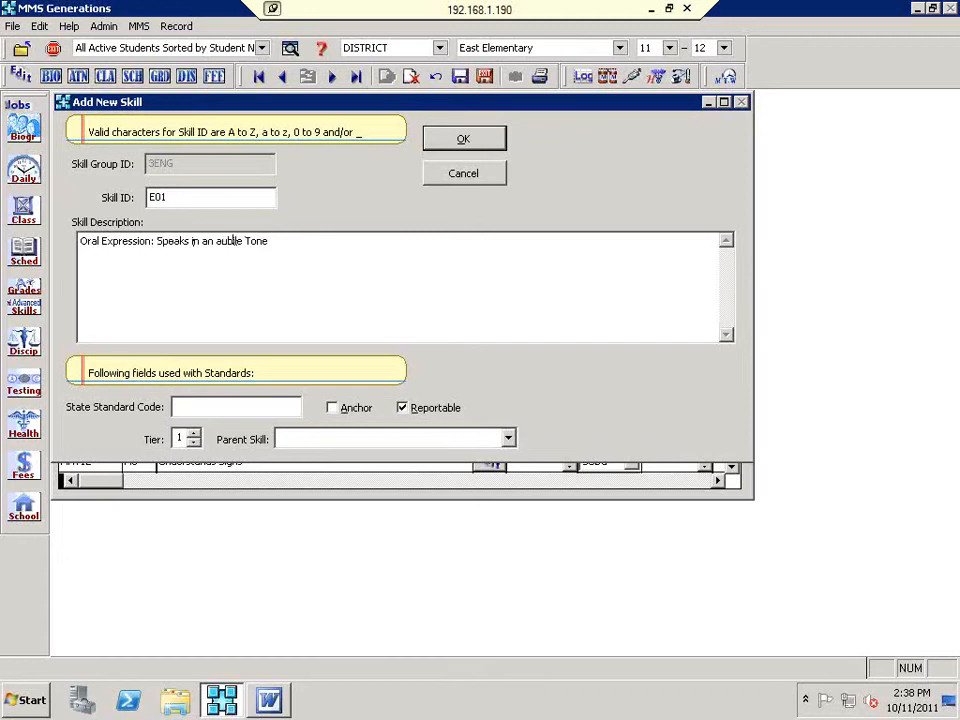
{"action": "left_click", "coordinate": [229, 241]}
{"action": "type", "text": "di"}
{"action": "left_click", "coordinate": [216, 241]}
{"action": "key", "text": "Delete"}
{"action": "type", "text": "A"}
{"action": "left_click", "coordinate": [447, 148]}
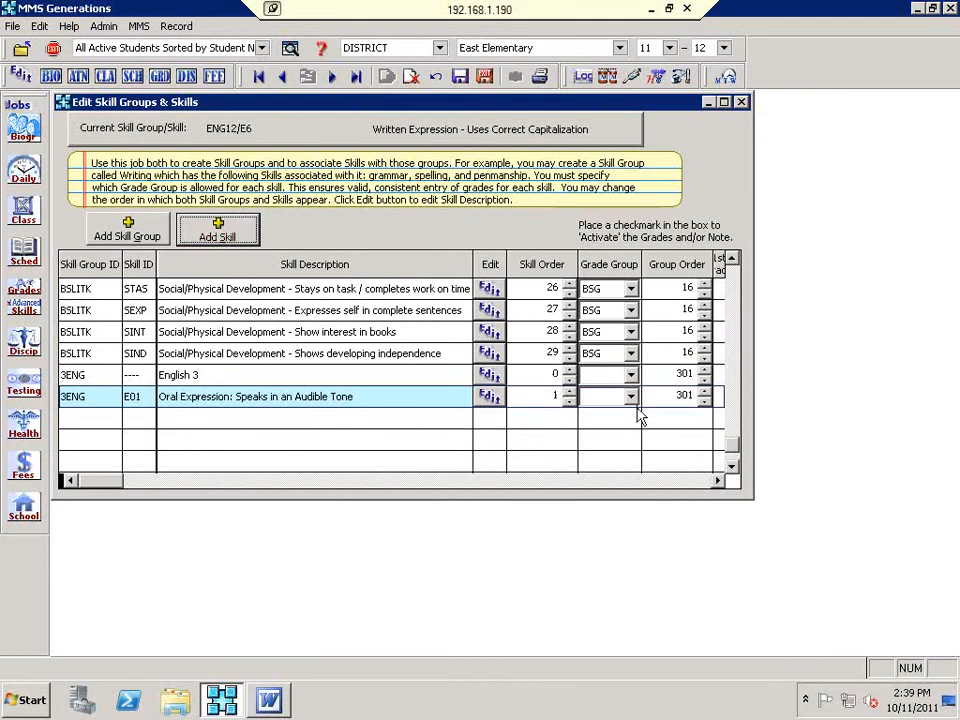
Step: Turn off Avg Grade for E01 and Reportable for both the English 3 group and E01
{"action": "left_click", "coordinate": [716, 481]}
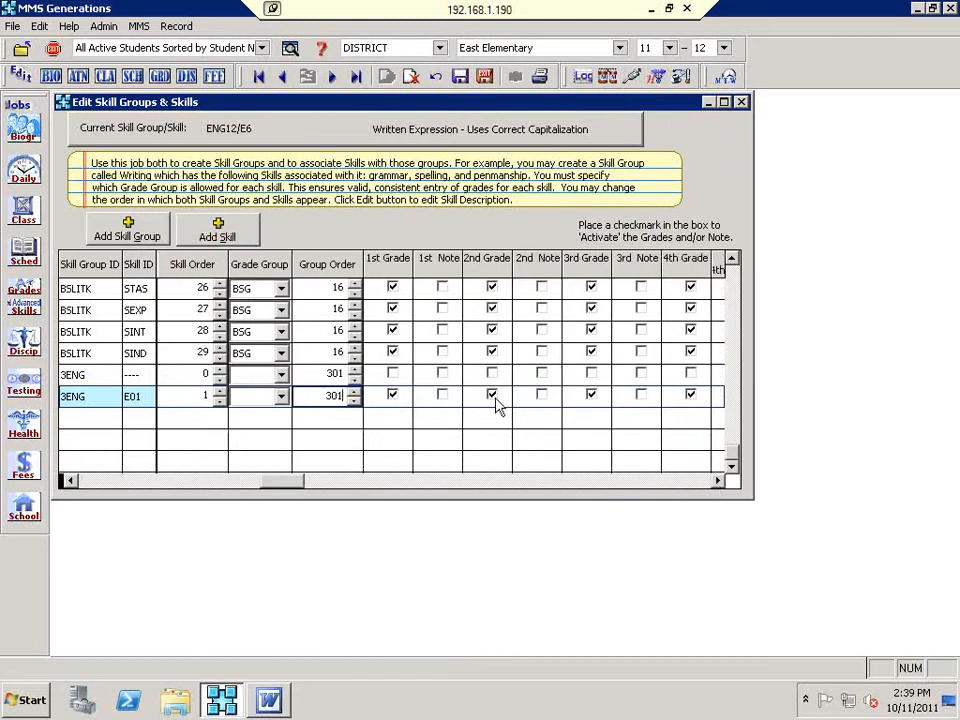
{"action": "left_click", "coordinate": [690, 395]}
{"action": "left_click", "coordinate": [688, 482]}
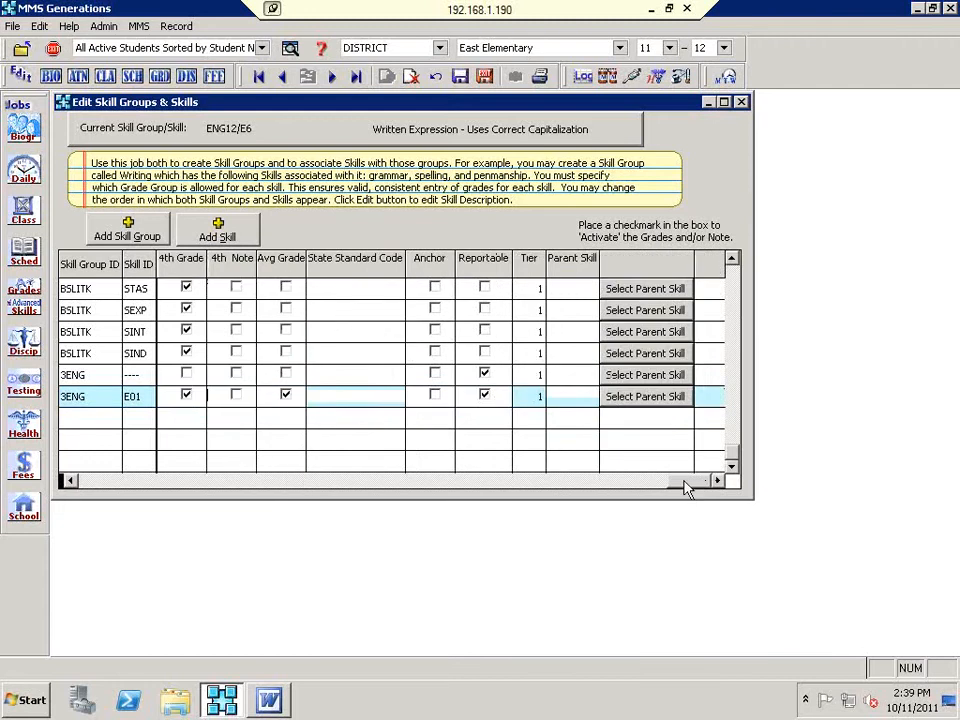
{"action": "left_click", "coordinate": [286, 398]}
{"action": "left_click", "coordinate": [286, 398]}
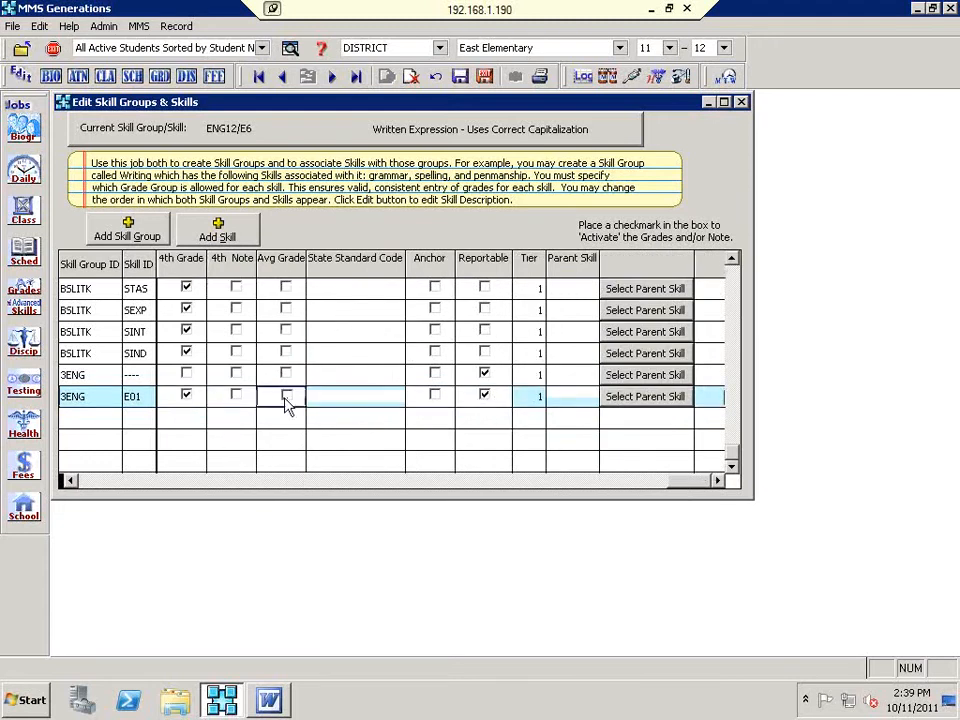
{"action": "left_click", "coordinate": [484, 374]}
{"action": "left_click", "coordinate": [485, 396]}
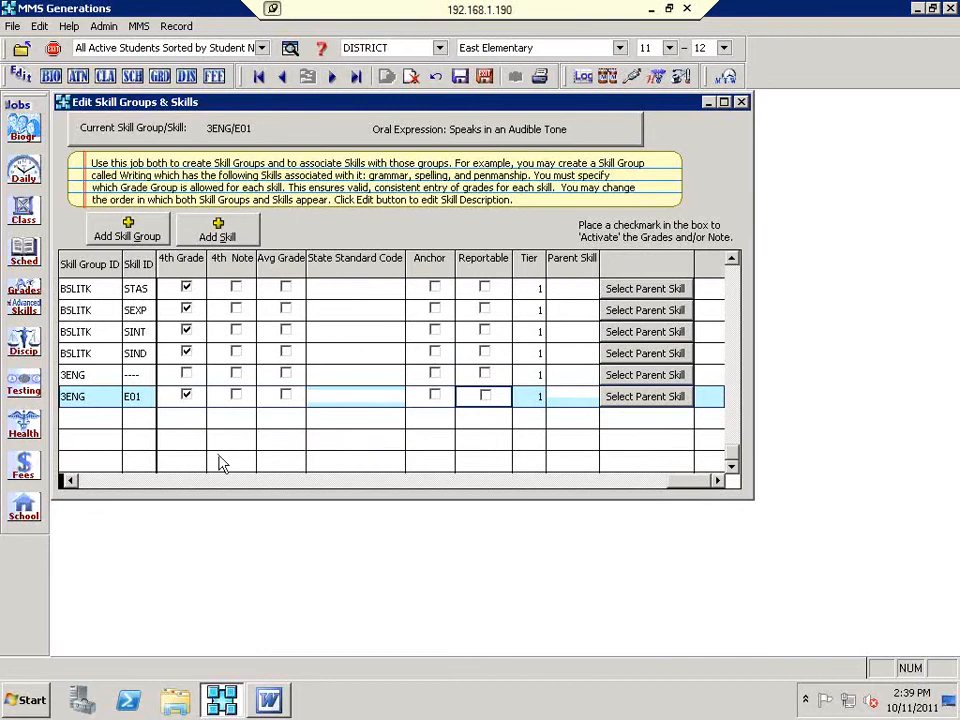
{"action": "left_click", "coordinate": [82, 480]}
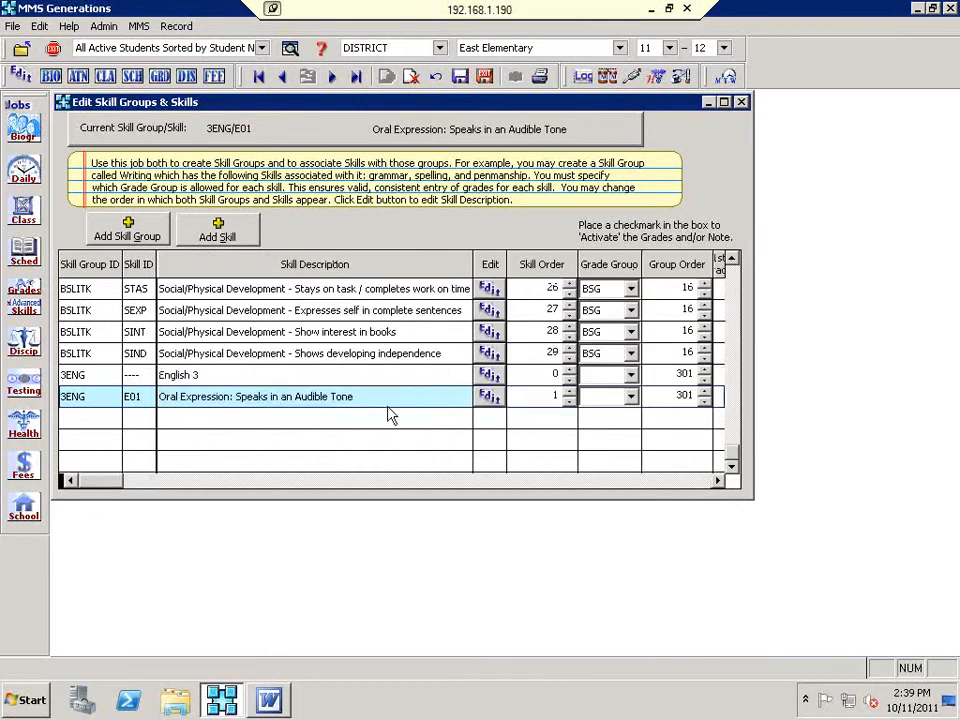
Step: Clear the grade list and unsaved-changes warnings, then give E01 the SUBG Sub-Codes grade group
{"action": "left_click", "coordinate": [212, 240]}
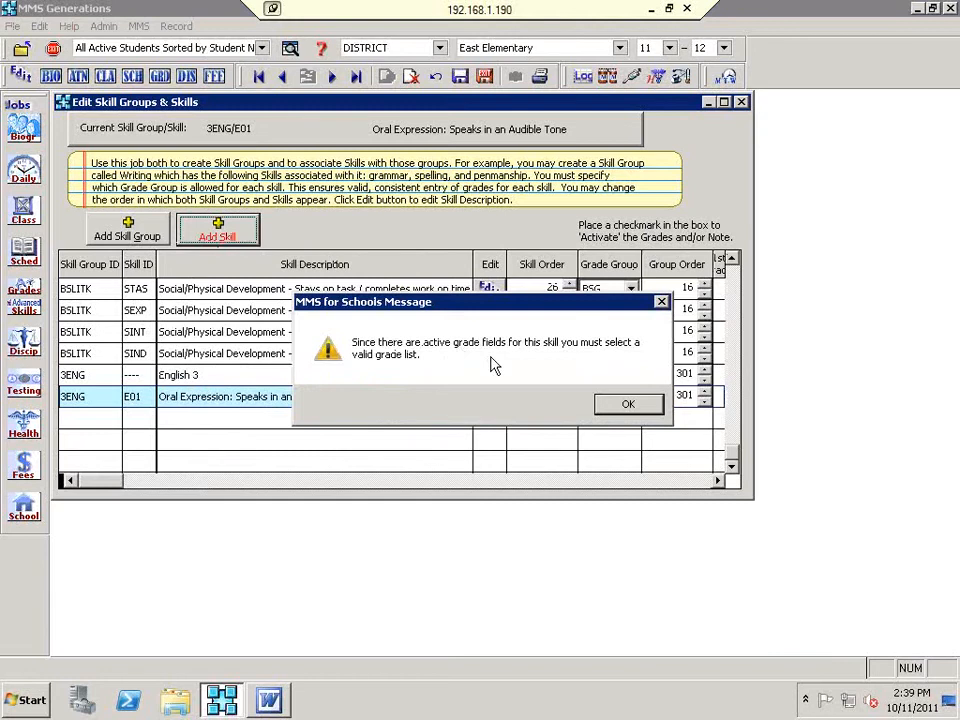
{"action": "left_click", "coordinate": [657, 412]}
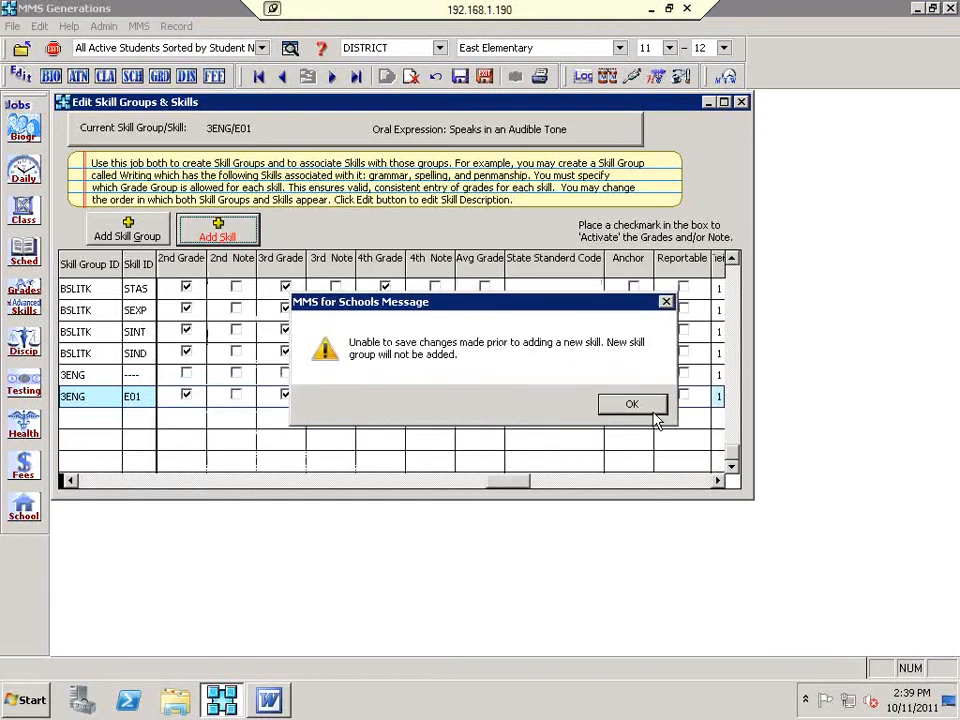
{"action": "left_click", "coordinate": [633, 405]}
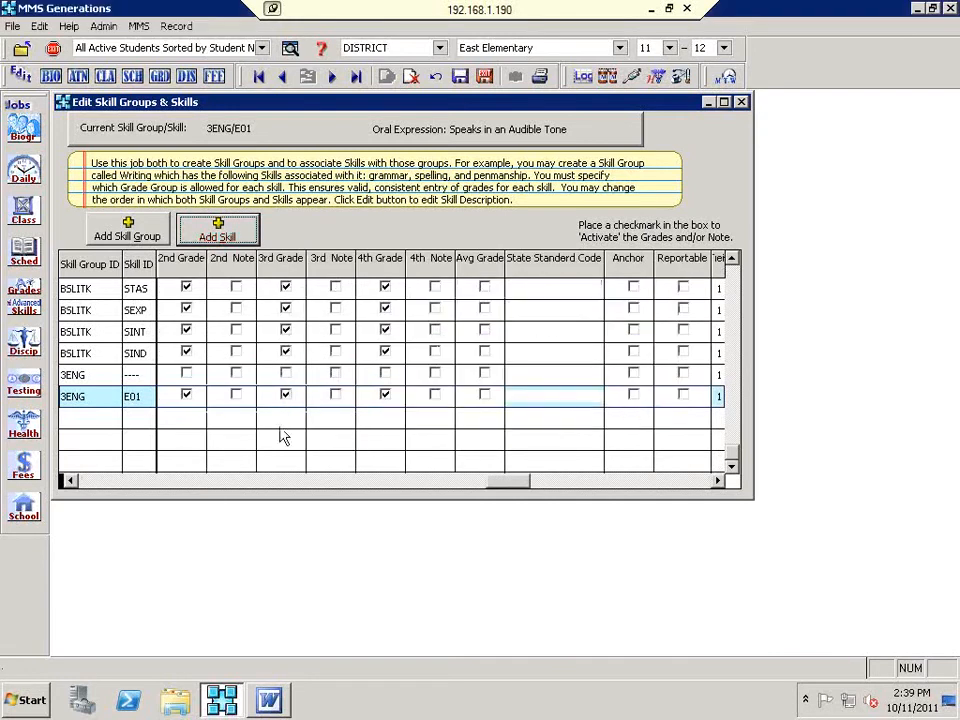
{"action": "left_click", "coordinate": [97, 481]}
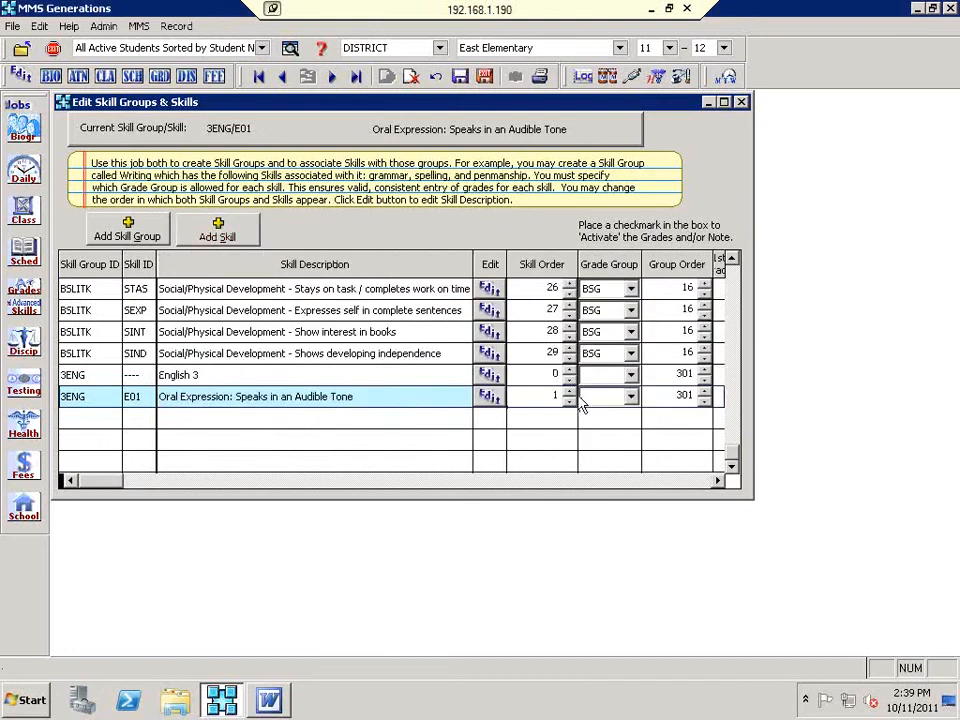
{"action": "left_click", "coordinate": [630, 397]}
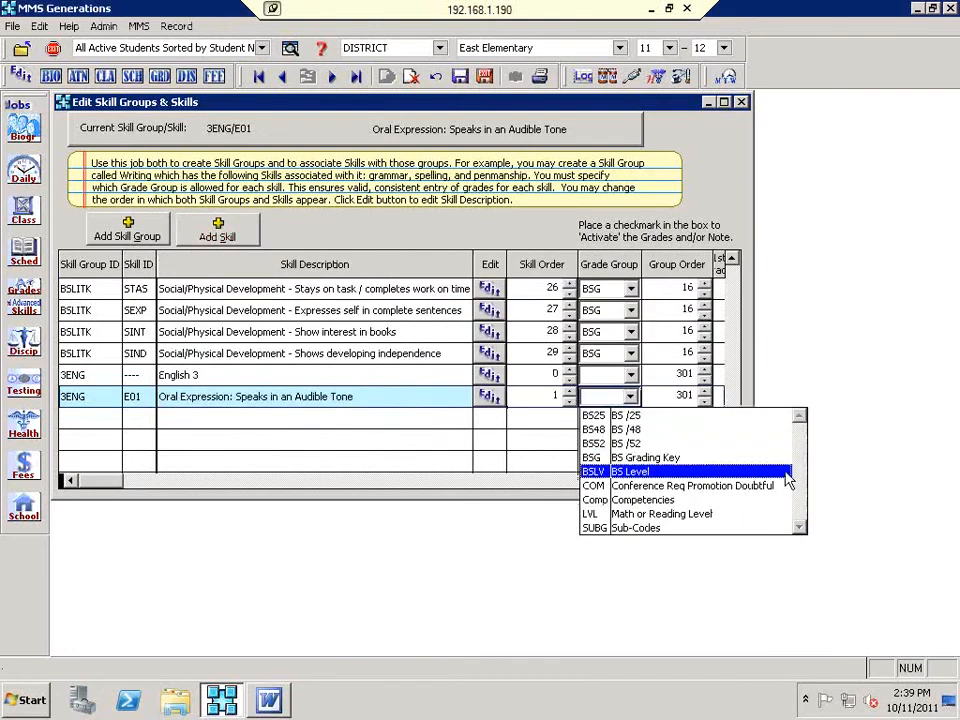
{"action": "left_click", "coordinate": [802, 487]}
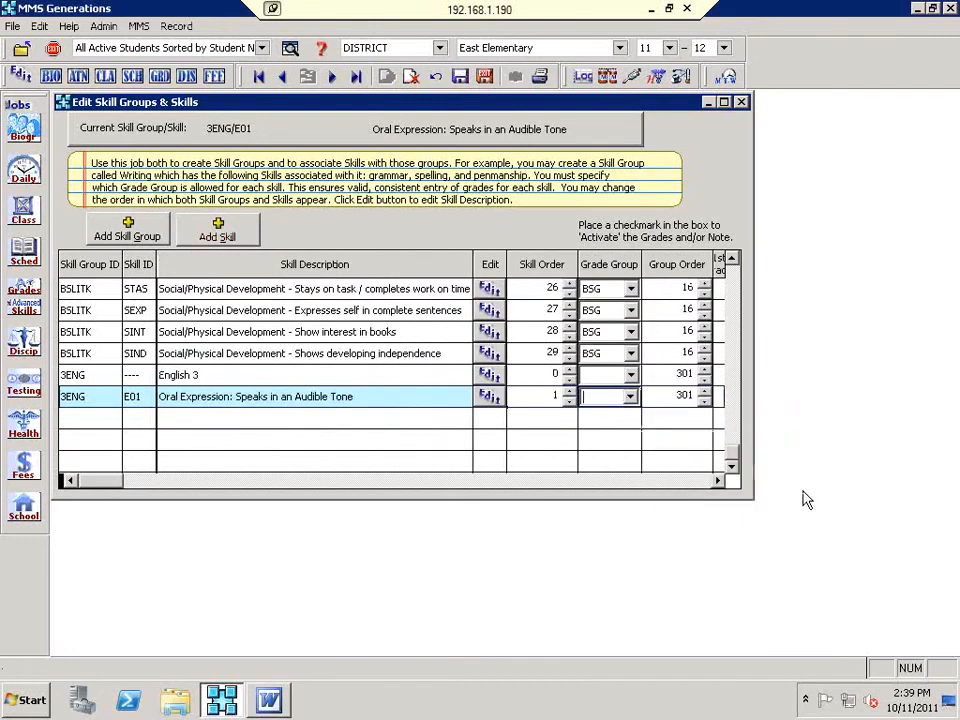
{"action": "left_click", "coordinate": [630, 397]}
{"action": "key", "text": "s"}
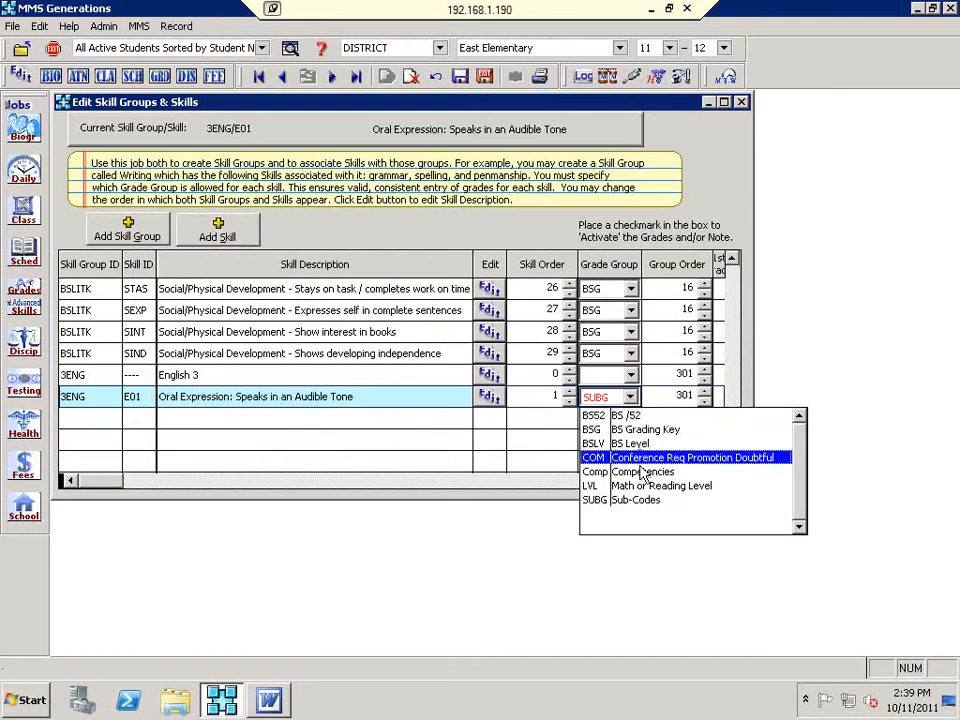
{"action": "left_click", "coordinate": [642, 500]}
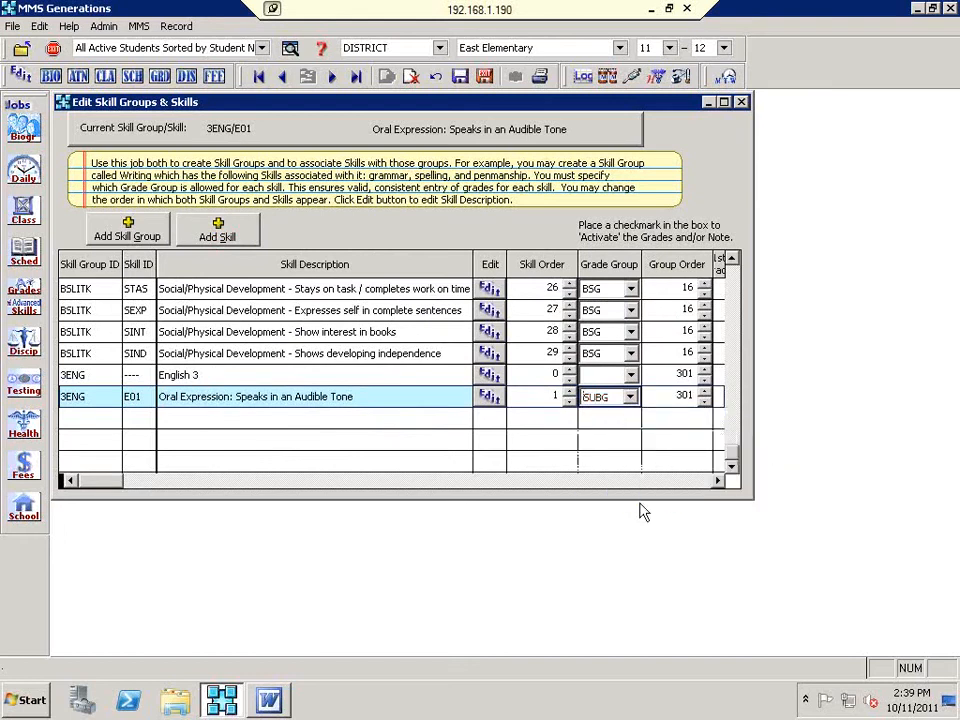
Step: Add skill E02 'Oral Expression: Expresses Ideas Clearly' to the 3ENG group
{"action": "left_click", "coordinate": [220, 236]}
{"action": "type", "text": "E02"}
{"action": "key", "text": "Tab"}
{"action": "type", "text": "Oral "}
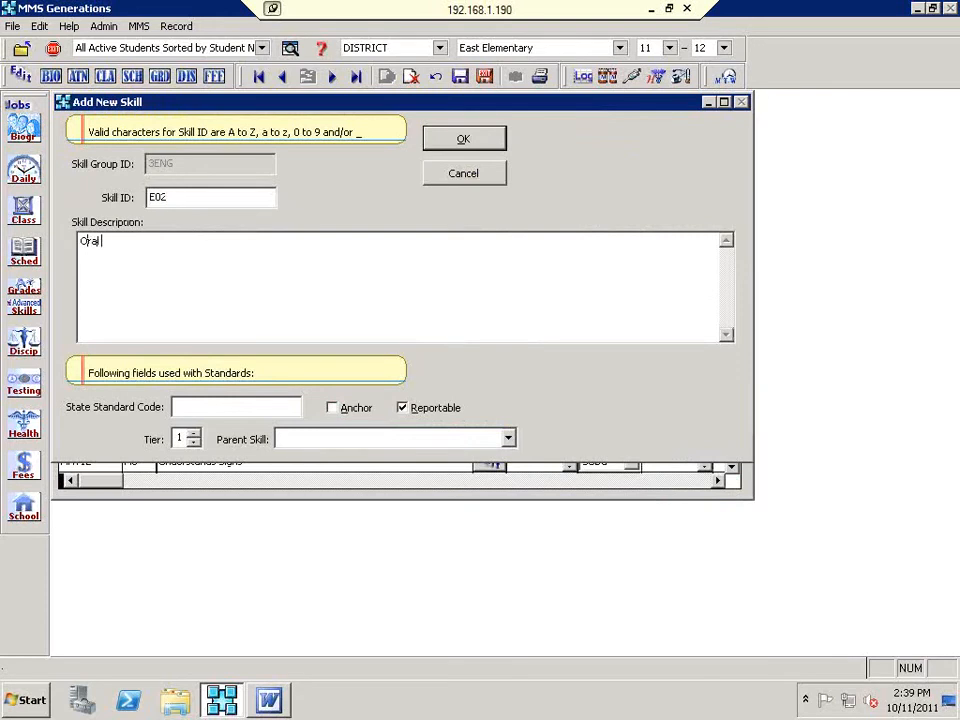
{"action": "type", "text": "Expression: E"}
{"action": "type", "text": "xpresss"}
{"action": "type", "text": "s"}
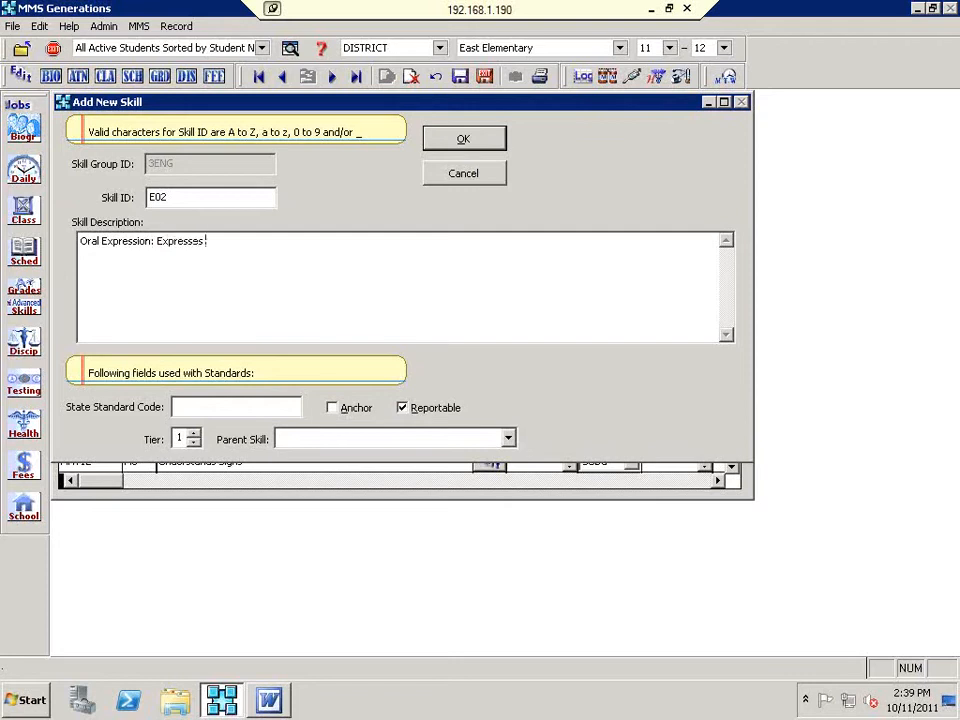
{"action": "type", "text": " Ideas Clearly"}
{"action": "left_click", "coordinate": [460, 143]}
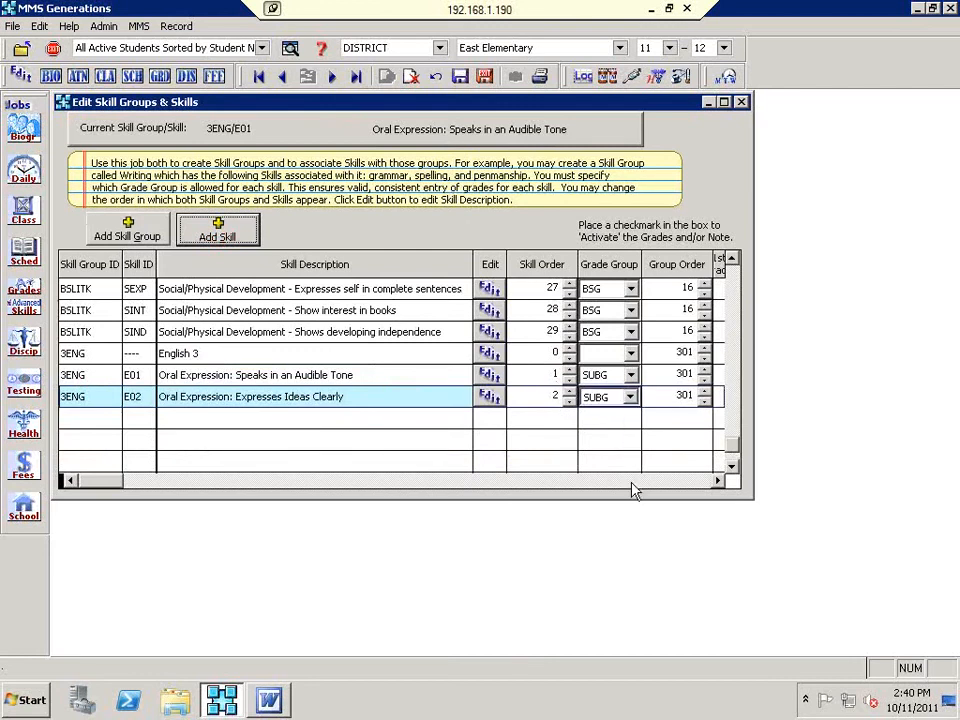
Step: Turn off Avg Grade for the E02 skill
{"action": "left_click", "coordinate": [631, 482]}
{"action": "left_click", "coordinate": [584, 396]}
{"action": "left_click", "coordinate": [120, 481]}
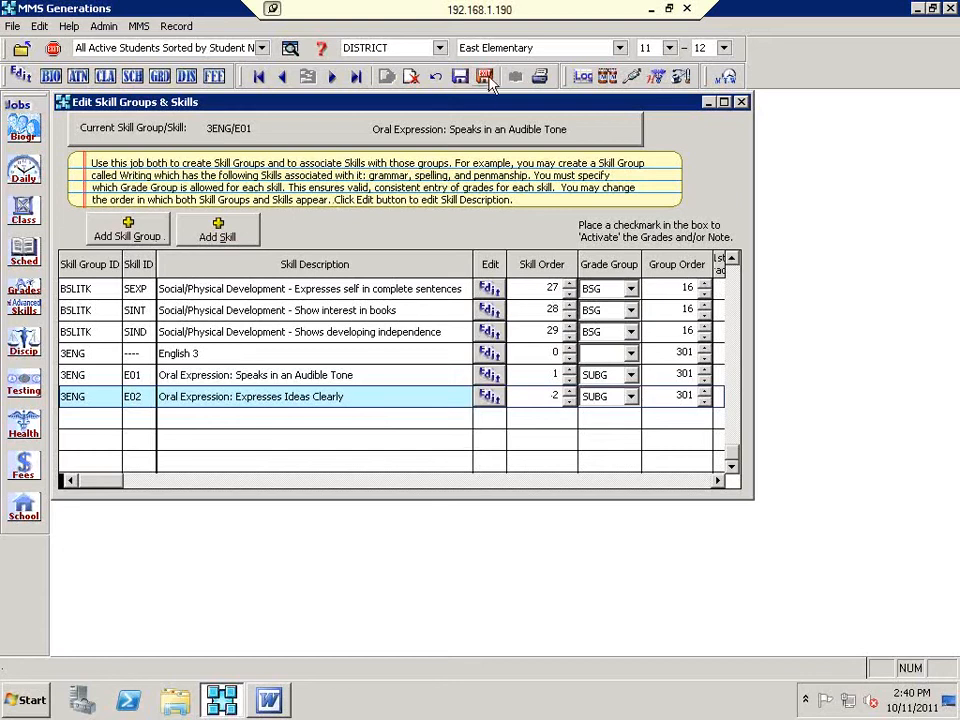
Step: Save the 3ENG skill edits (E01, E02) and close Edit Skill Groups & Skills
{"action": "left_click", "coordinate": [490, 80]}
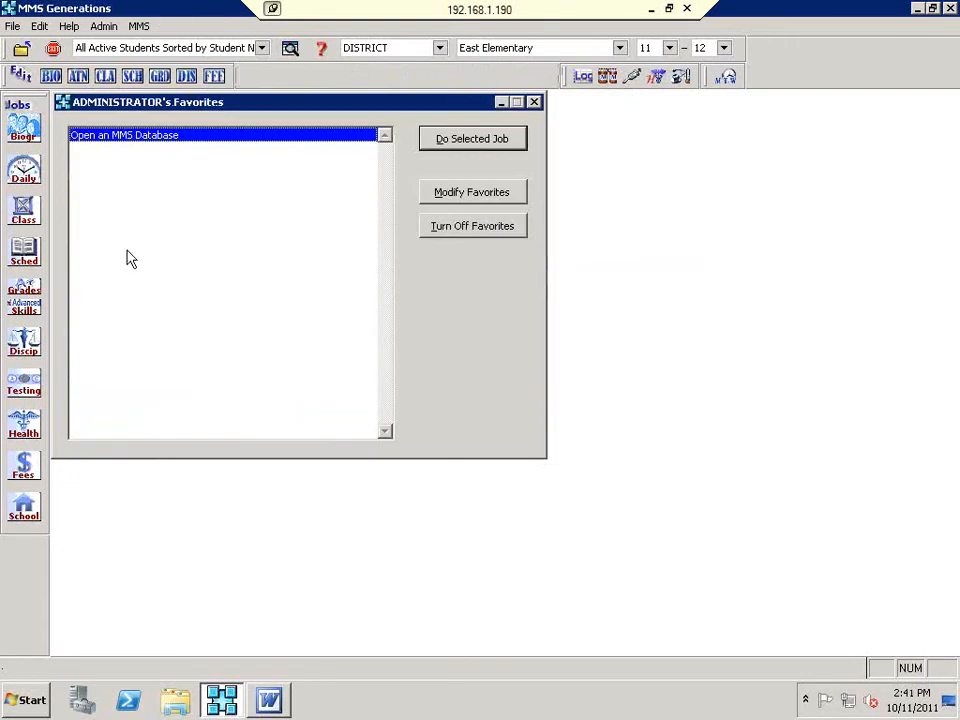
Step: In Edit Courses for Skill Grades, add course 3English described as 'English 3'
{"action": "left_click", "coordinate": [24, 312]}
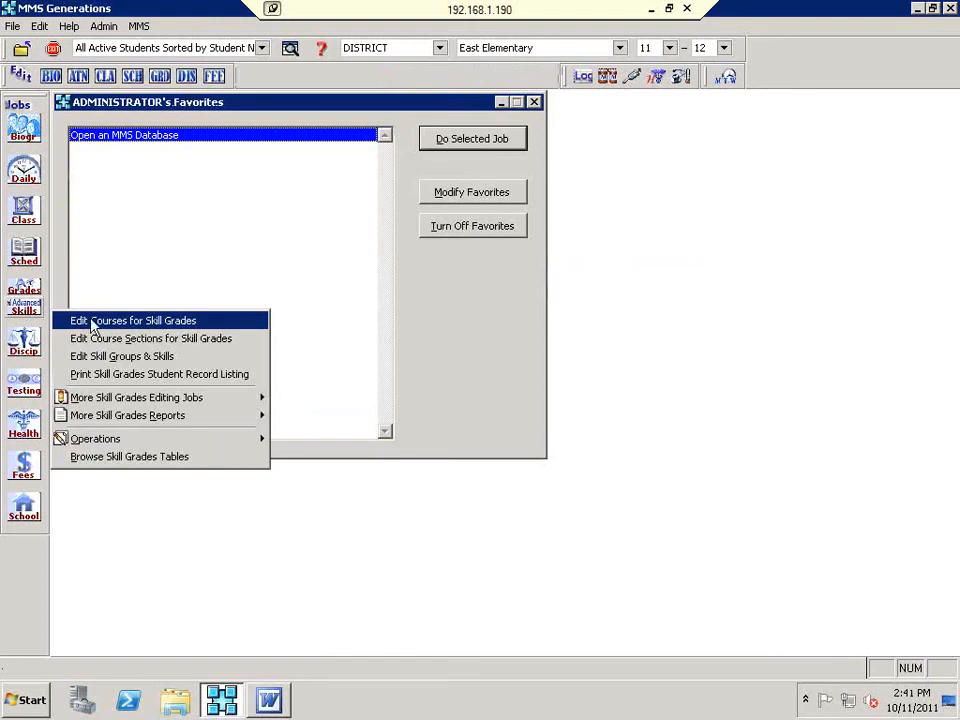
{"action": "left_click", "coordinate": [100, 322]}
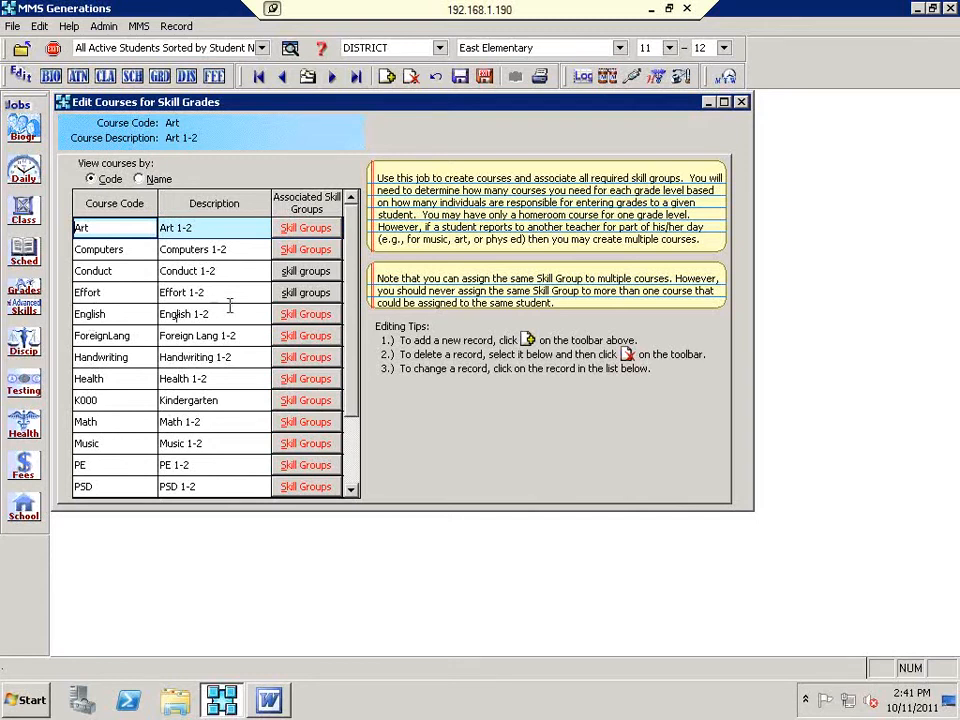
{"action": "left_click", "coordinate": [388, 78]}
{"action": "type", "text": "English"}
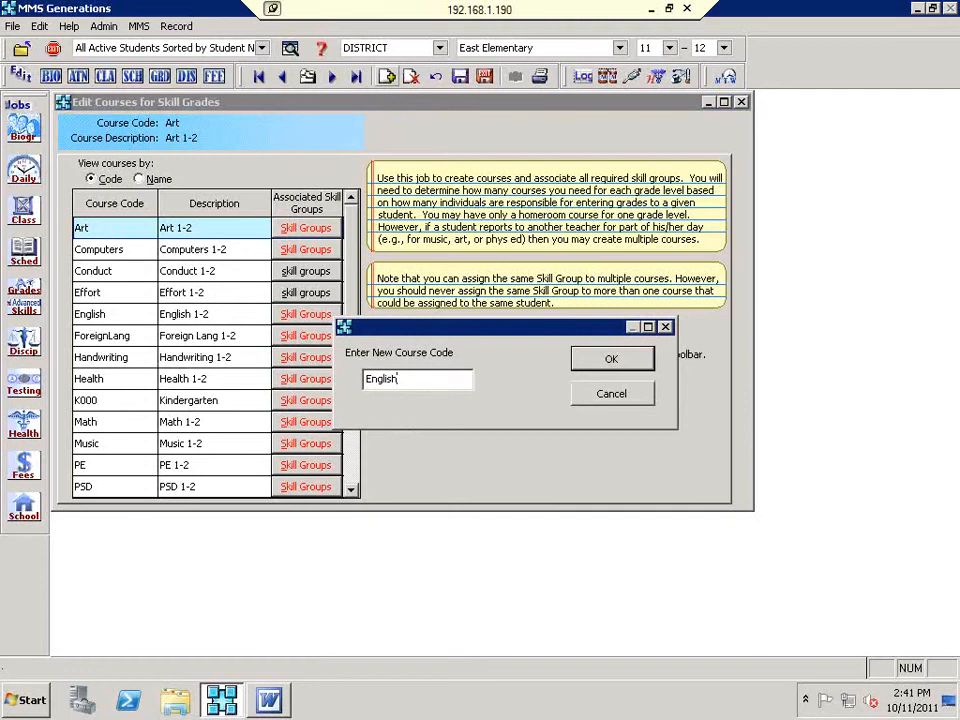
{"action": "type", "text": "3"}
{"action": "left_click", "coordinate": [612, 359]}
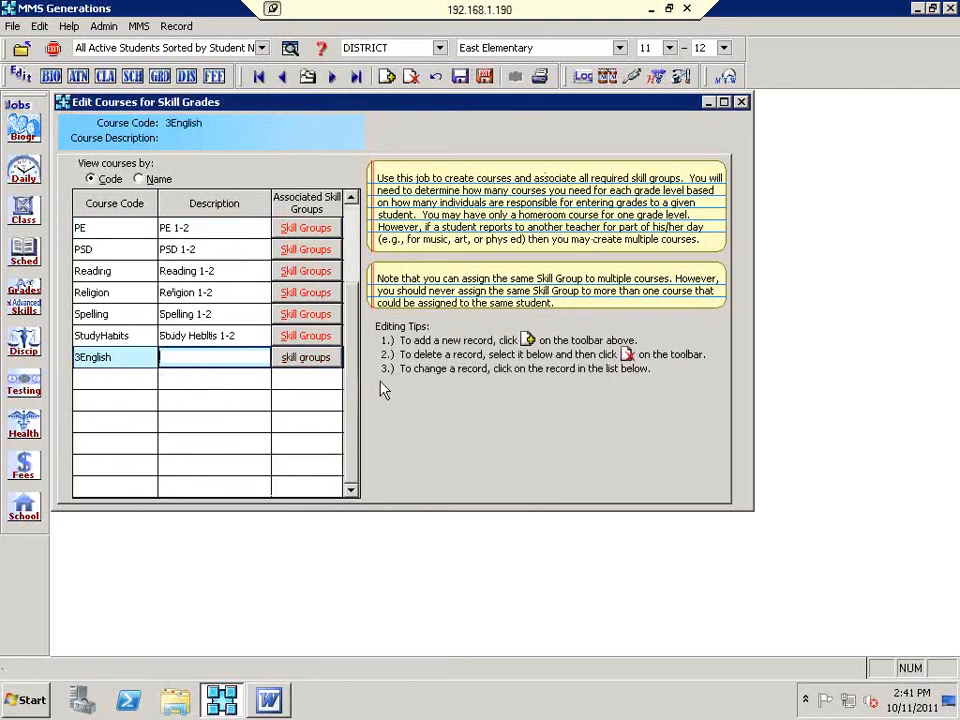
{"action": "type", "text": "English 3"}
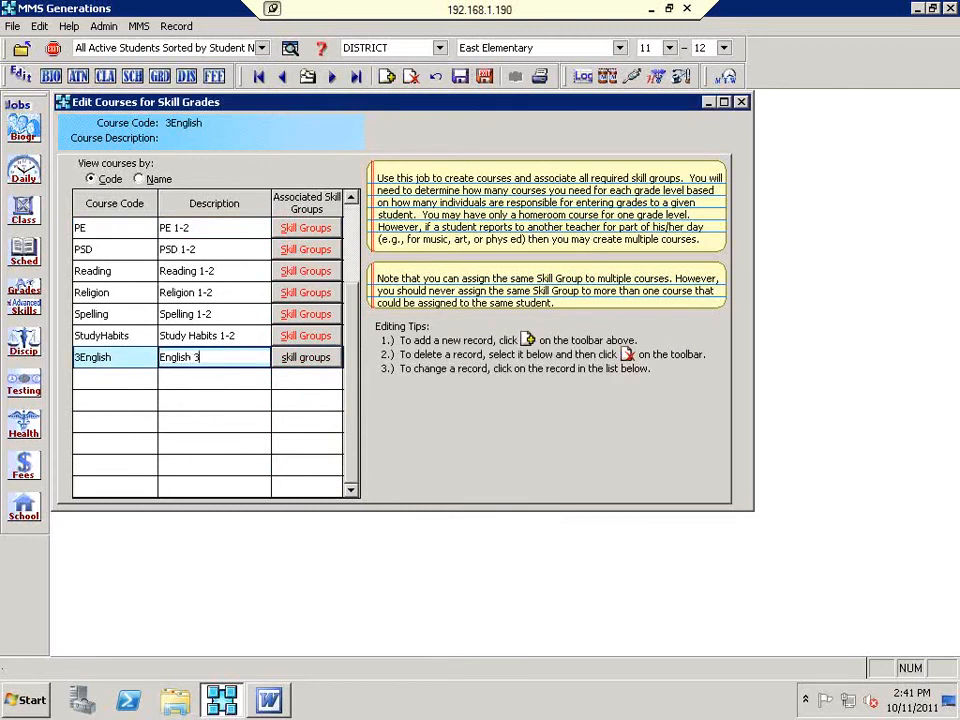
{"action": "left_click", "coordinate": [289, 364]}
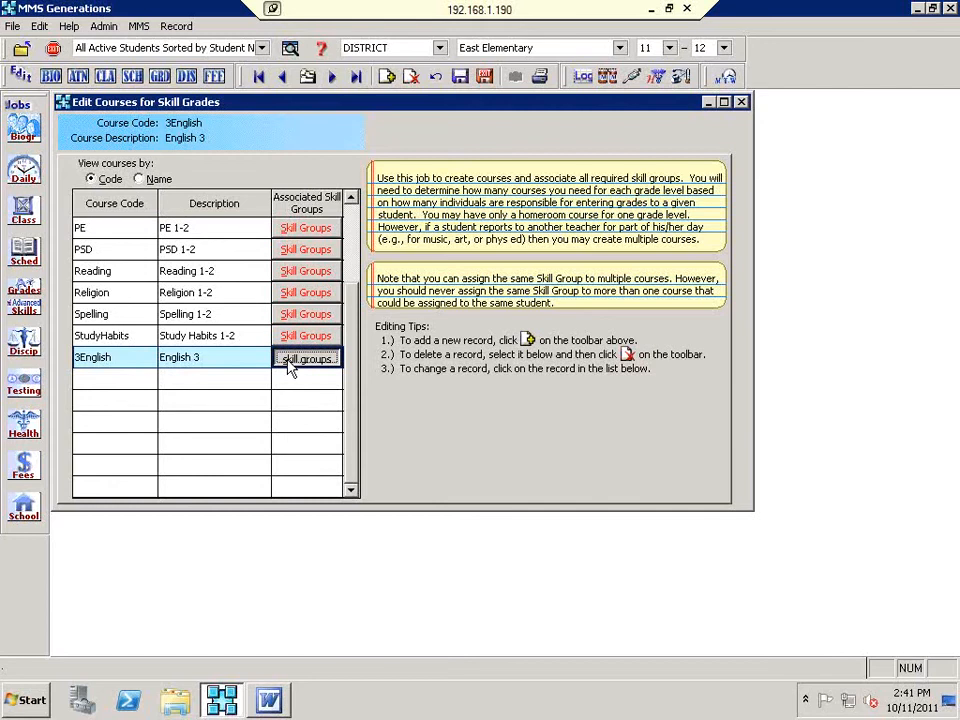
Step: Move skill group 3ENG (English 3) into the 3English course's skill groups and confirm
{"action": "left_click", "coordinate": [289, 365]}
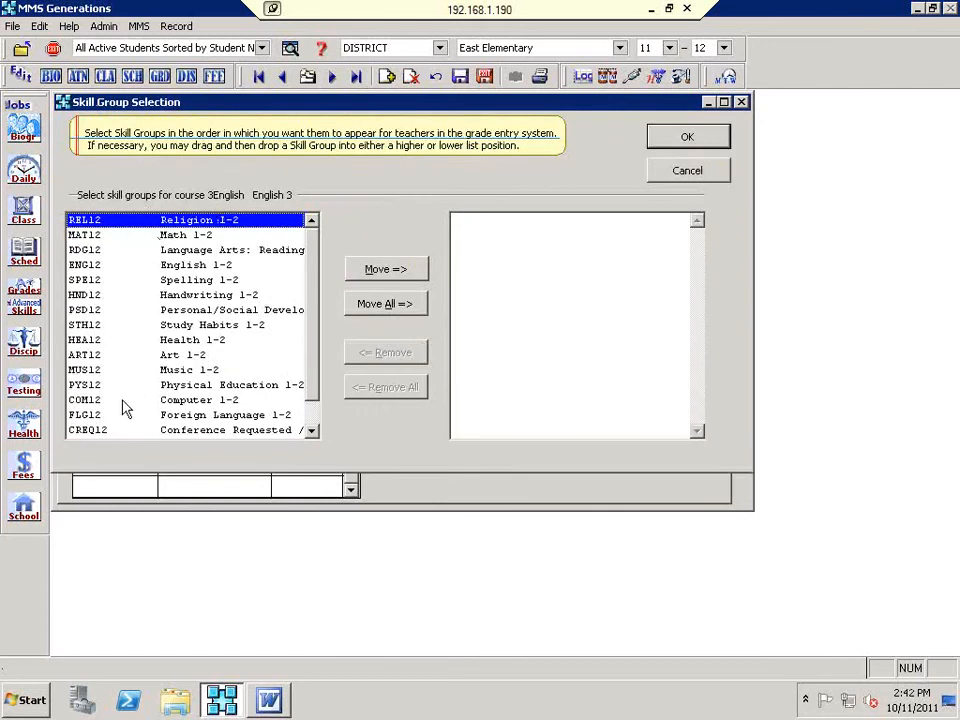
{"action": "scroll", "coordinate": [128, 392], "scroll_direction": "down", "scroll_amount": 1}
{"action": "scroll", "coordinate": [125, 408], "scroll_direction": "down", "scroll_amount": 1}
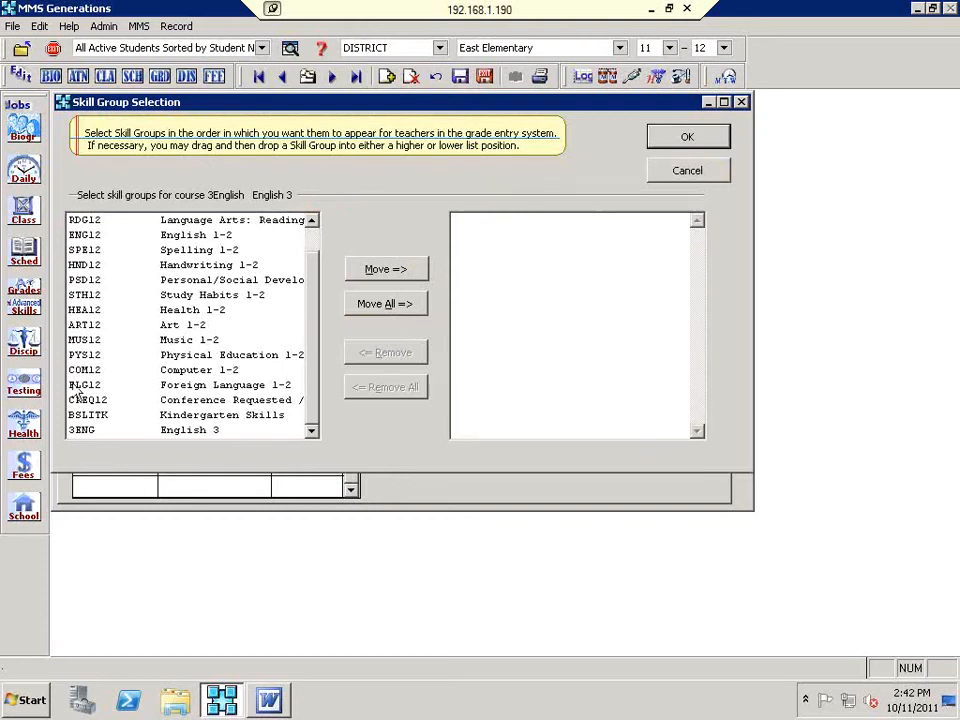
{"action": "left_click", "coordinate": [80, 432]}
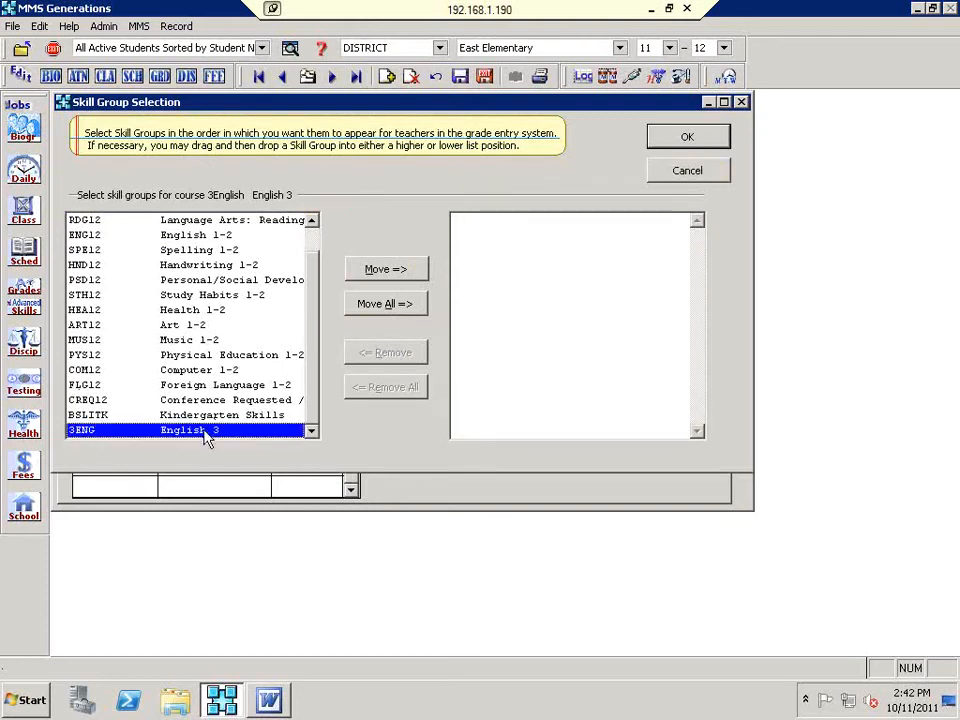
{"action": "left_click", "coordinate": [410, 272]}
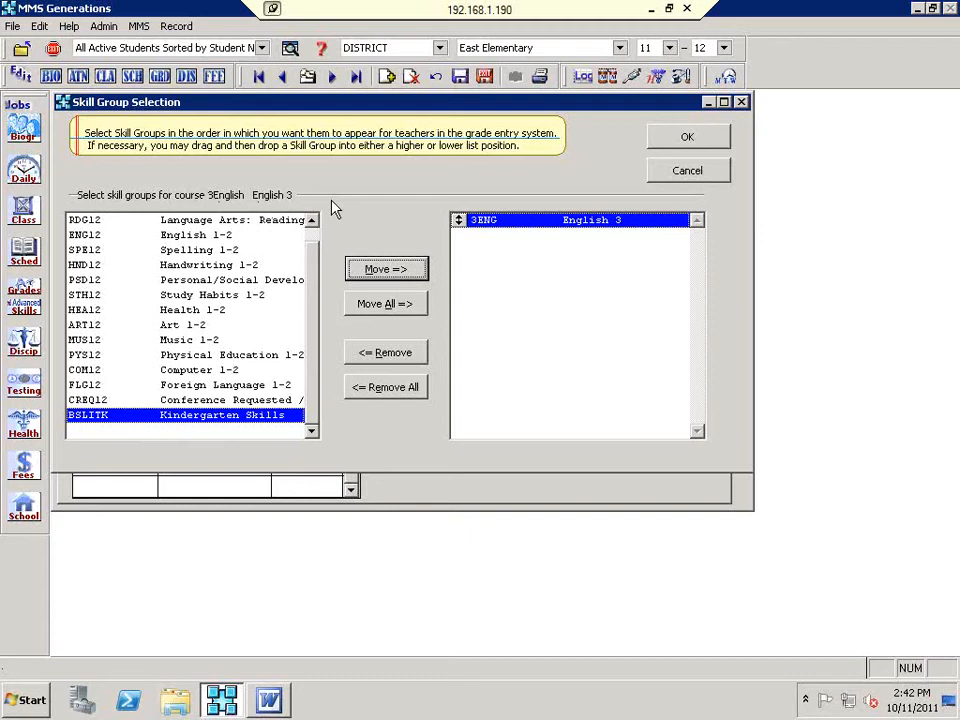
{"action": "left_click", "coordinate": [662, 143]}
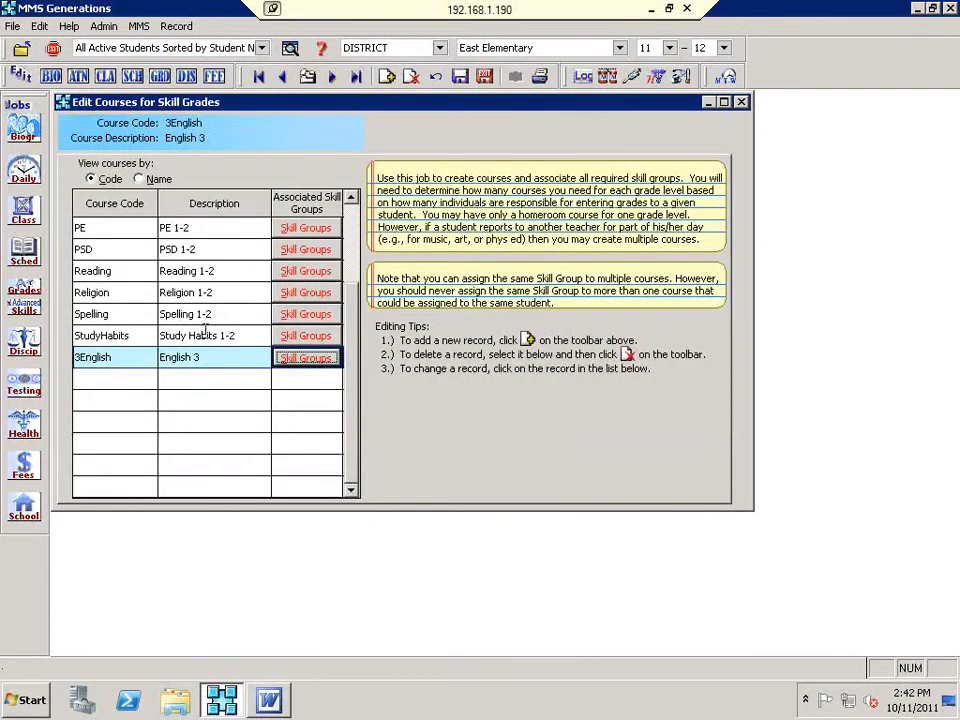
{"action": "left_click", "coordinate": [203, 335]}
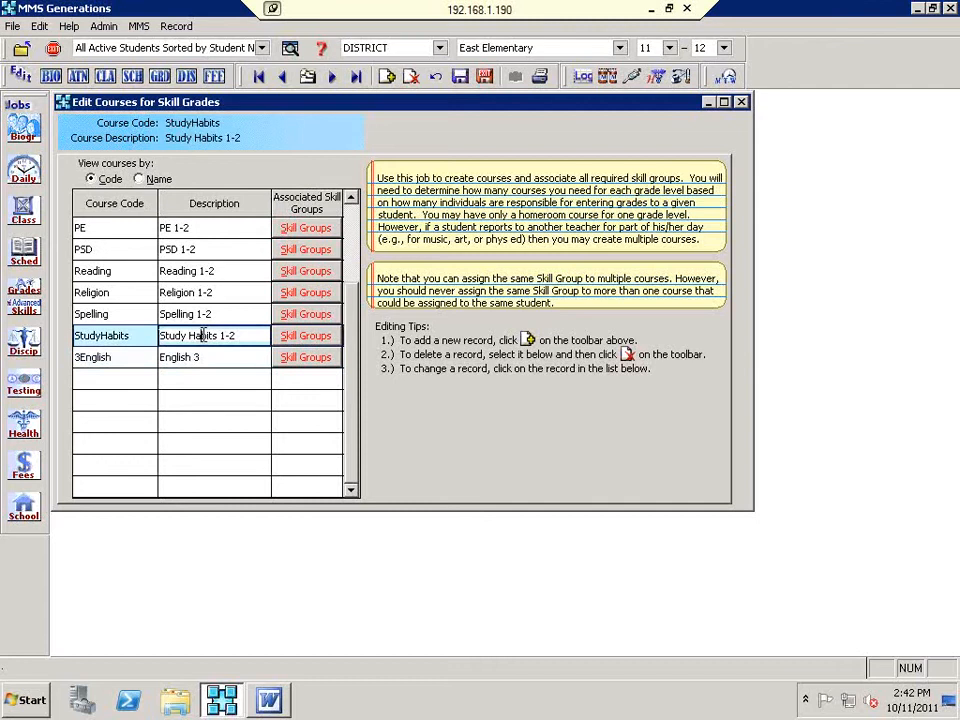
{"action": "left_click", "coordinate": [307, 340]}
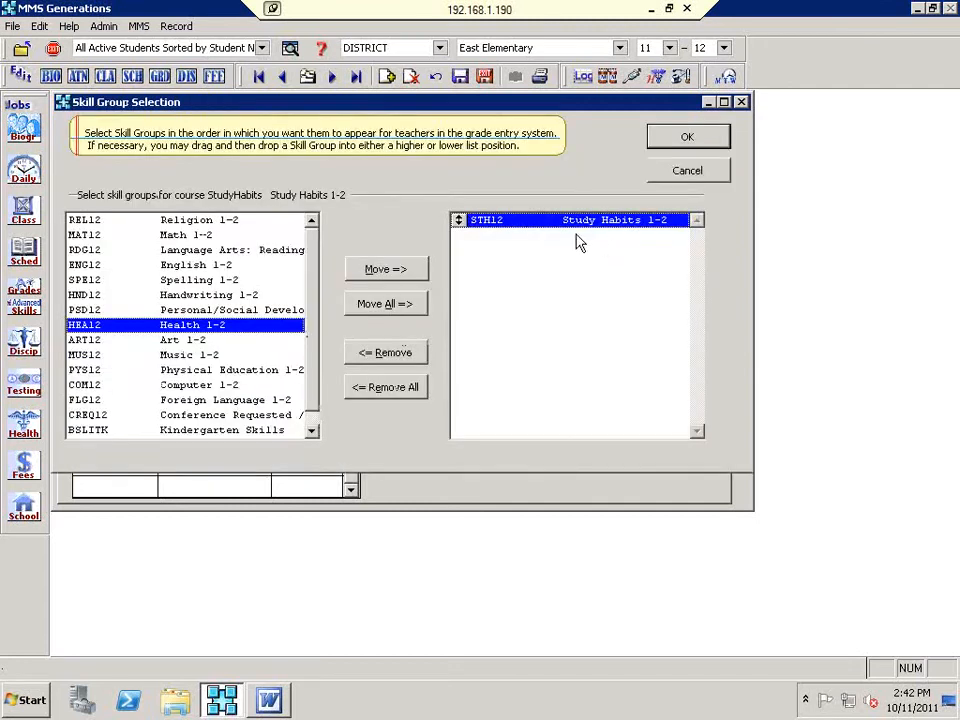
{"action": "left_click", "coordinate": [683, 136]}
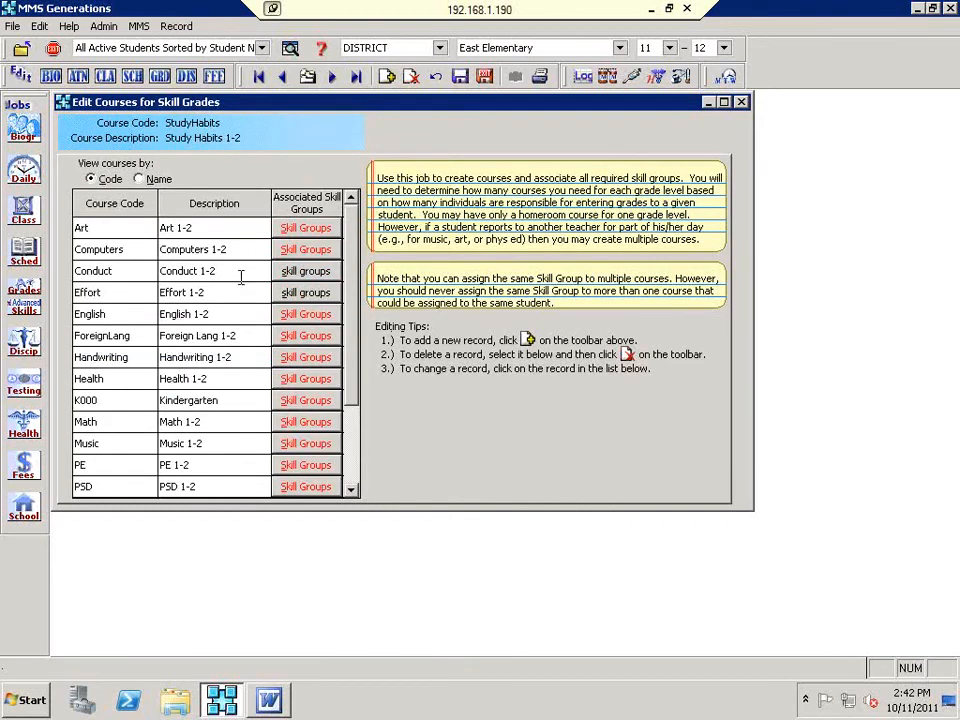
{"action": "left_click", "coordinate": [209, 488]}
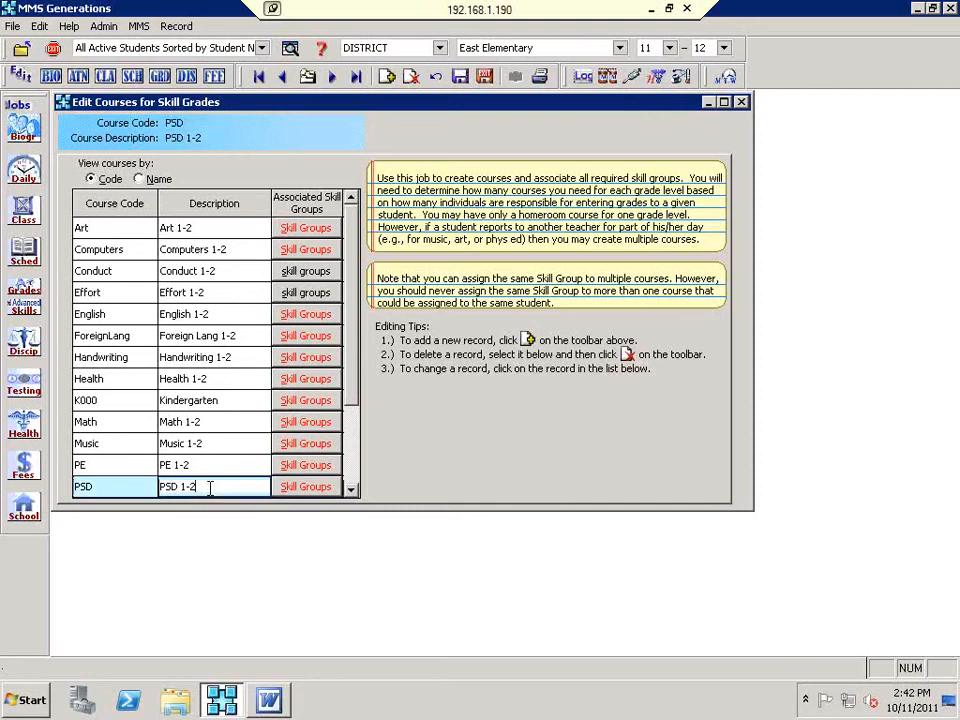
{"action": "left_click", "coordinate": [295, 490]}
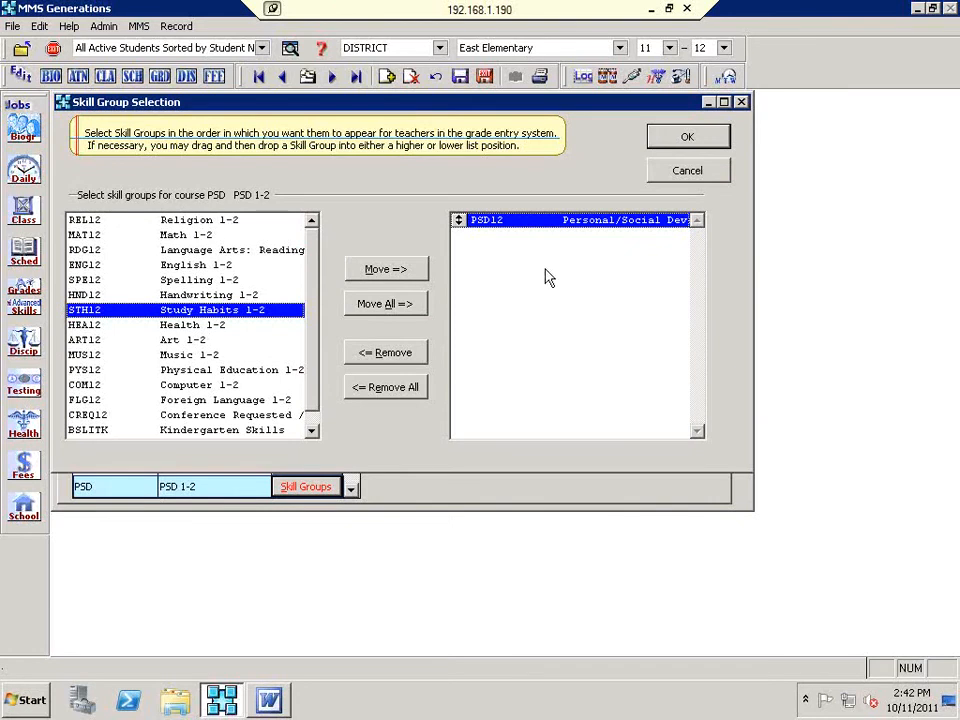
{"action": "left_click", "coordinate": [660, 138]}
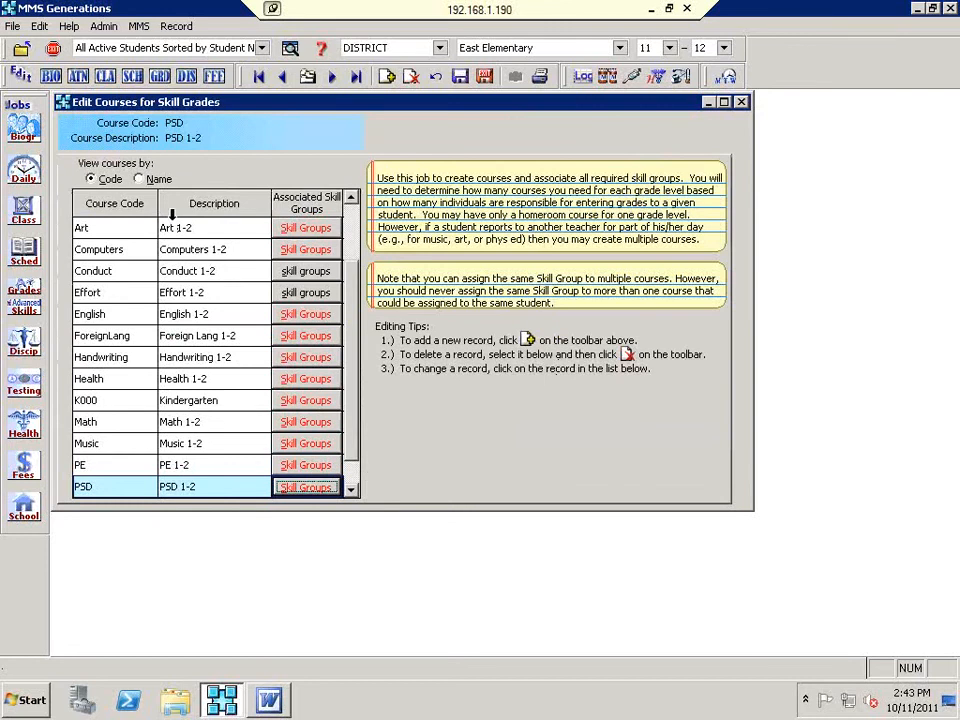
{"action": "left_click", "coordinate": [298, 401]}
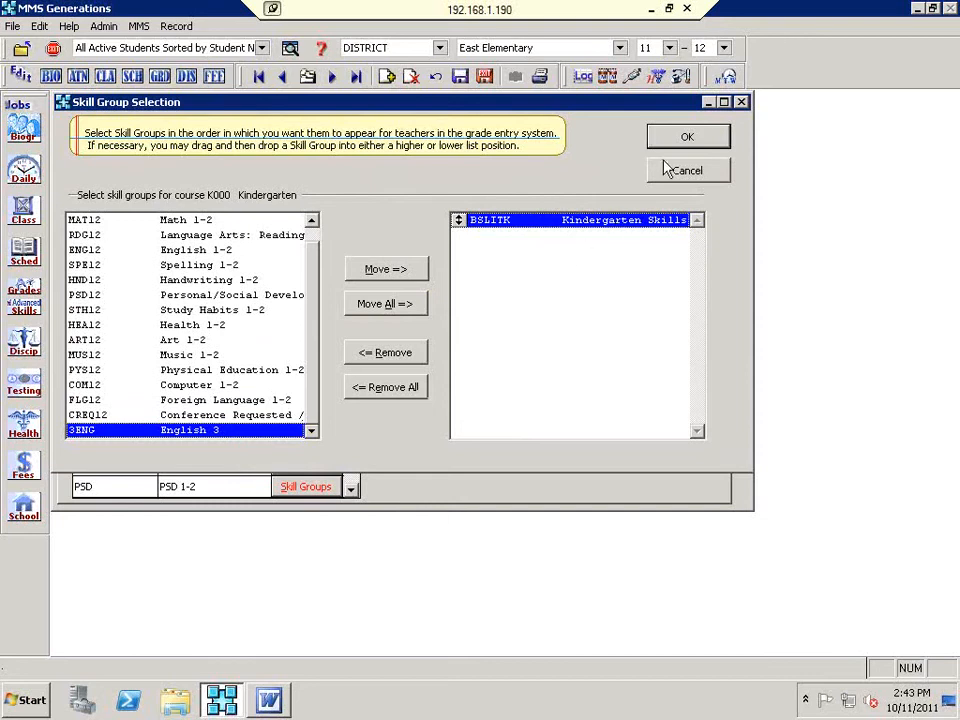
{"action": "left_click", "coordinate": [683, 140]}
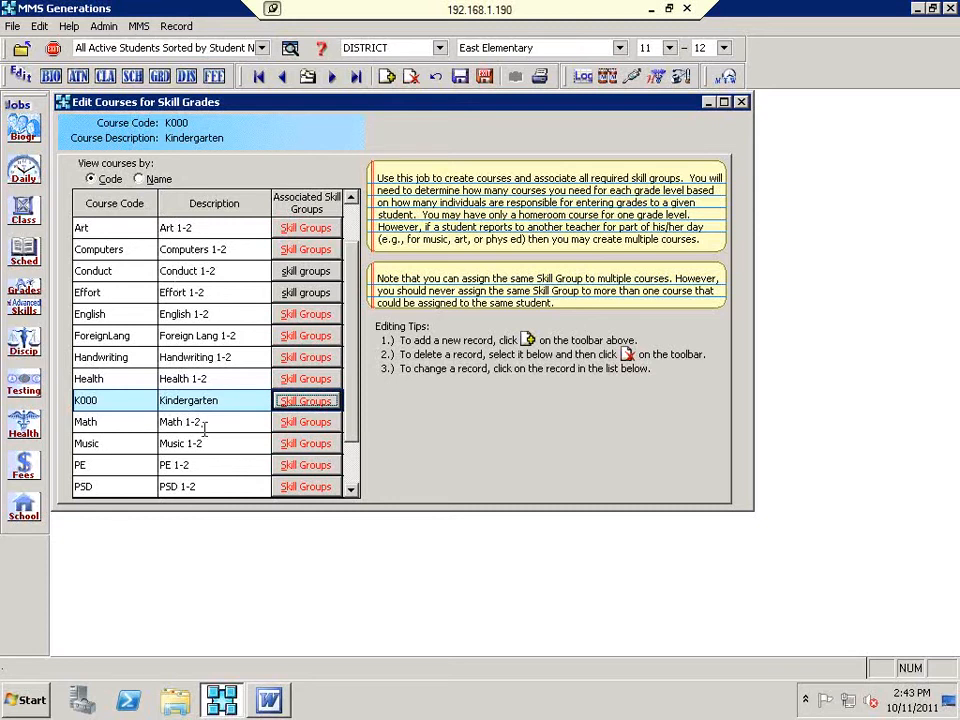
{"action": "scroll", "coordinate": [218, 448], "scroll_direction": "down", "scroll_amount": 1}
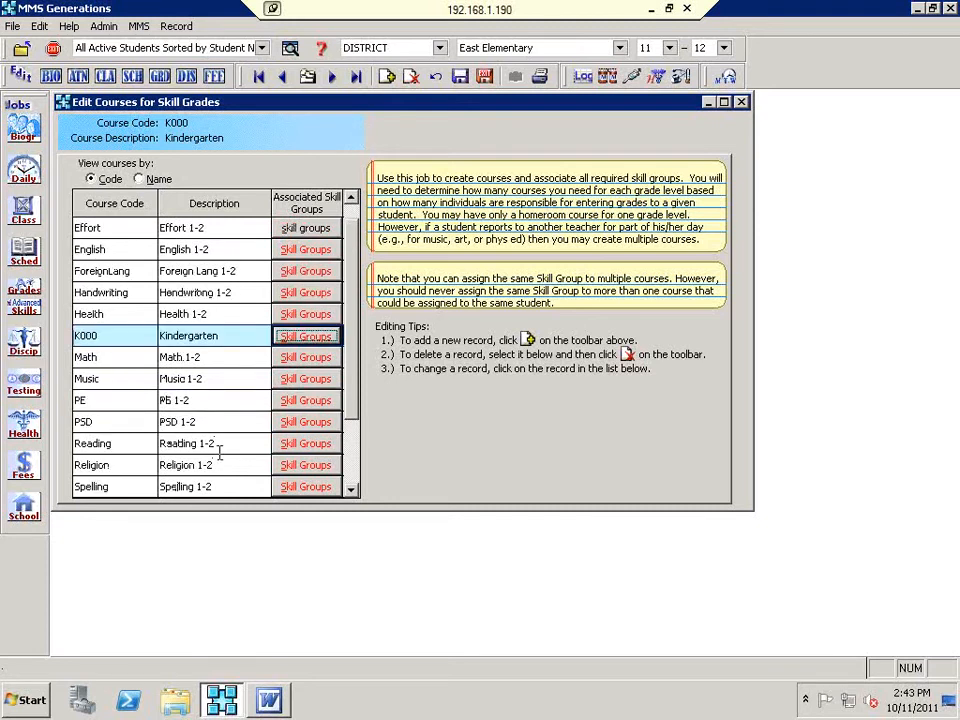
{"action": "left_click", "coordinate": [540, 78]}
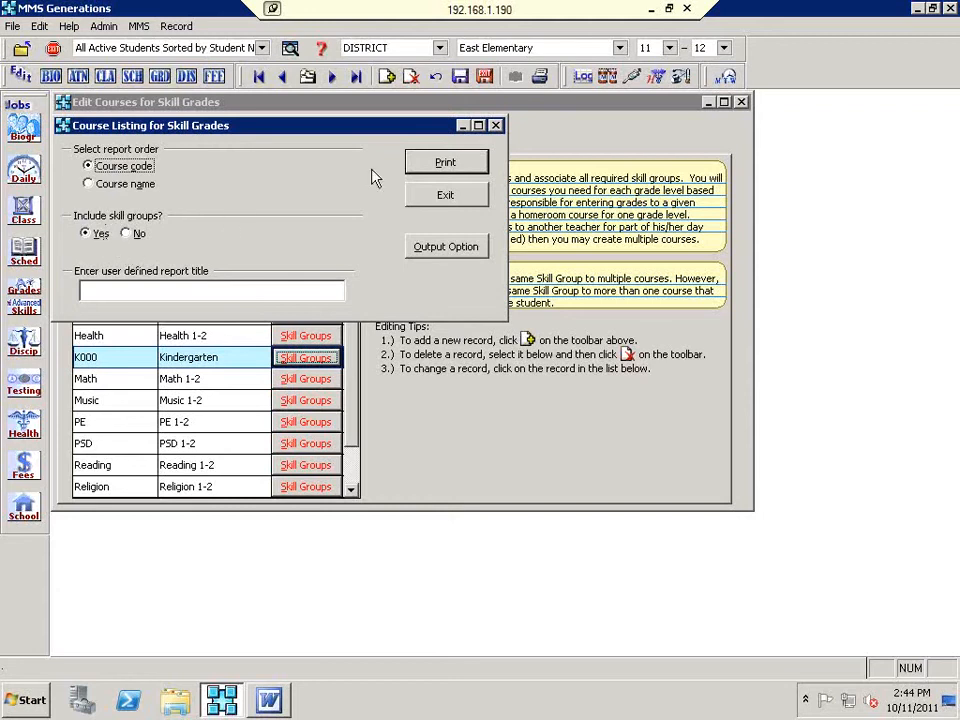
{"action": "left_click", "coordinate": [455, 176]}
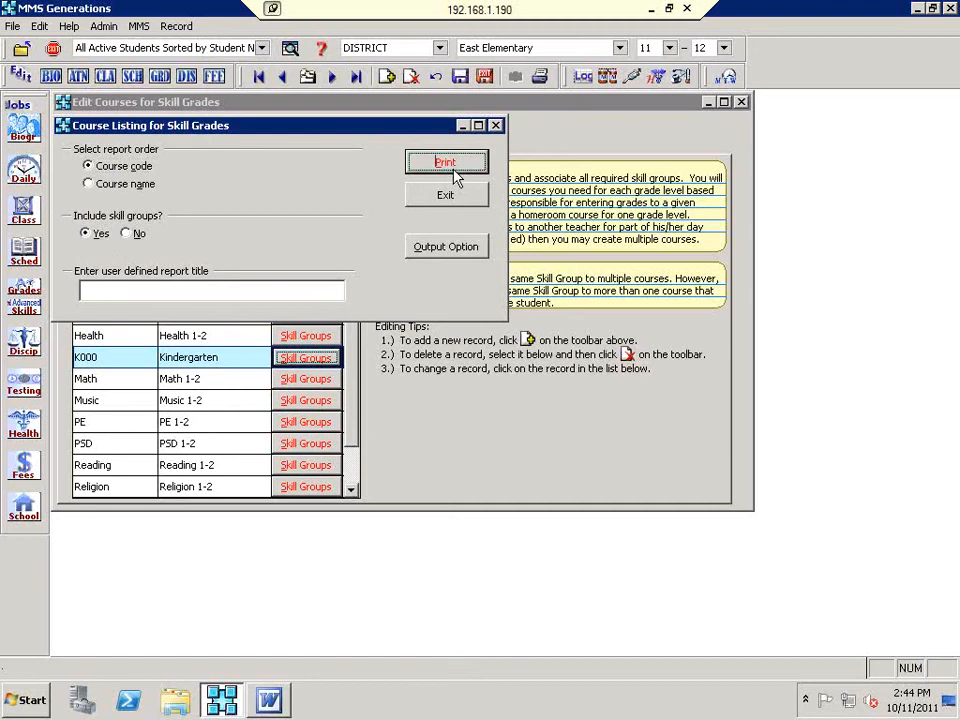
{"action": "left_click", "coordinate": [440, 165]}
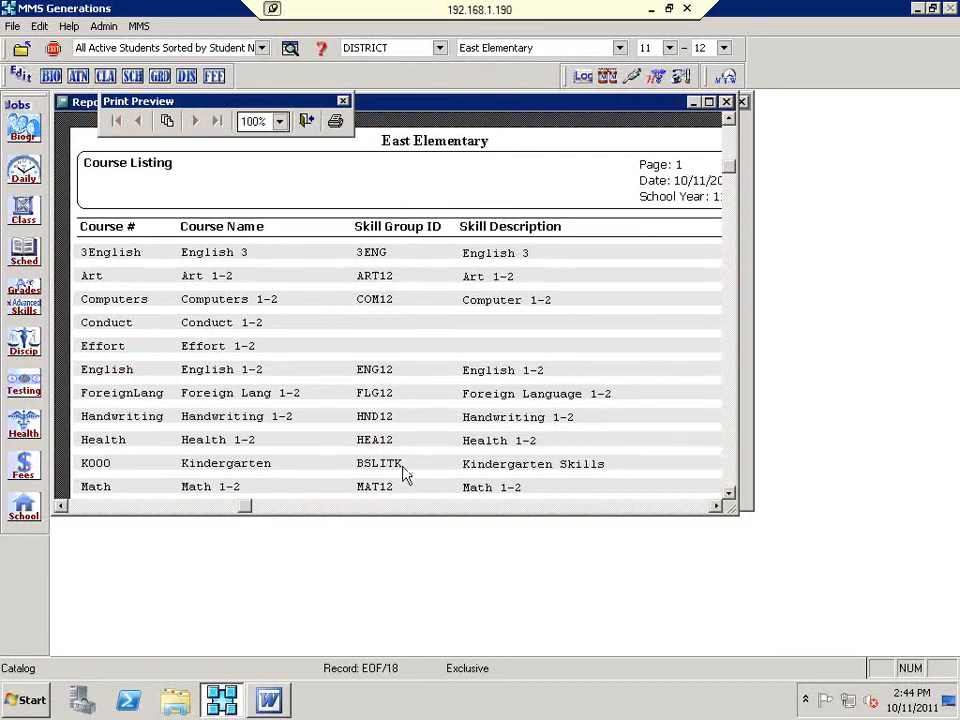
{"action": "scroll", "coordinate": [576, 430], "scroll_direction": "down", "scroll_amount": 1}
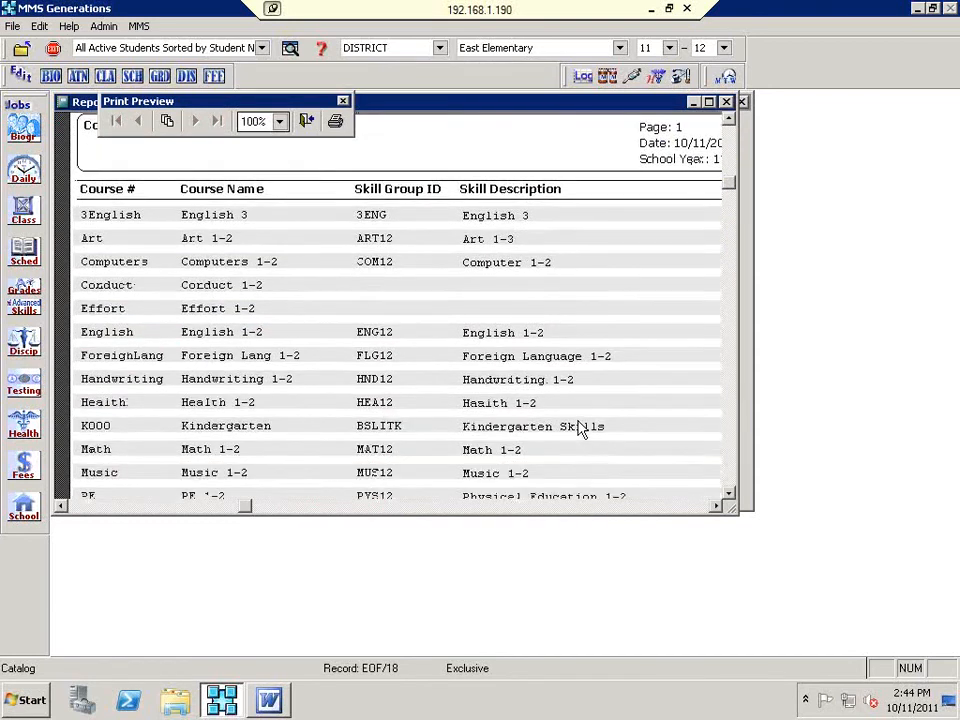
{"action": "scroll", "coordinate": [580, 428], "scroll_direction": "down", "scroll_amount": 2}
{"action": "scroll", "coordinate": [580, 428], "scroll_direction": "down", "scroll_amount": 3}
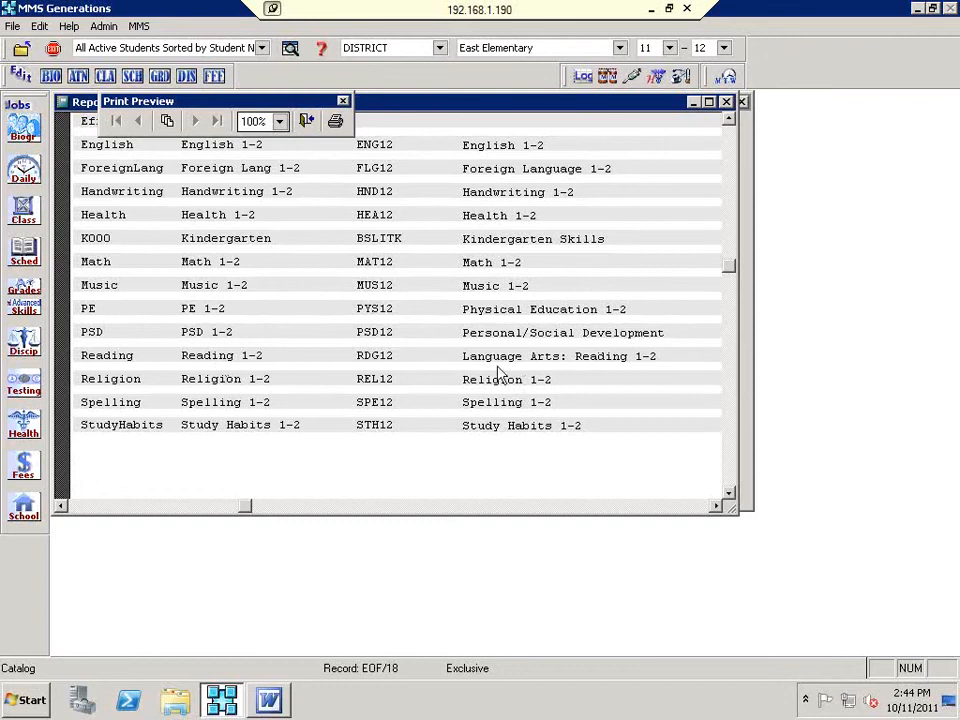
{"action": "scroll", "coordinate": [314, 368], "scroll_direction": "up", "scroll_amount": 5}
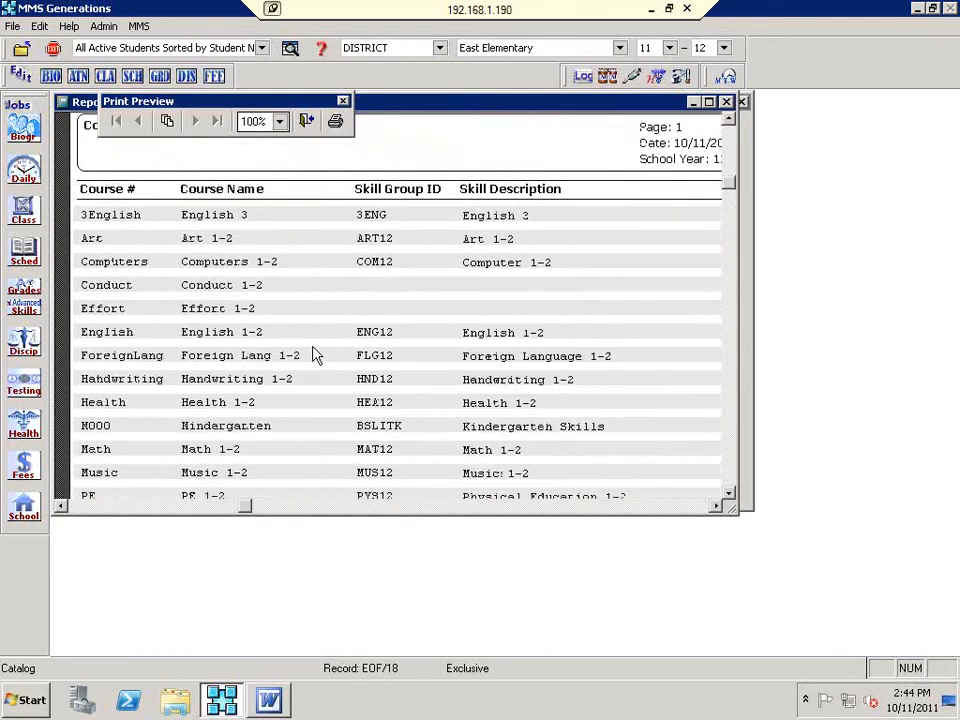
{"action": "left_click", "coordinate": [307, 121]}
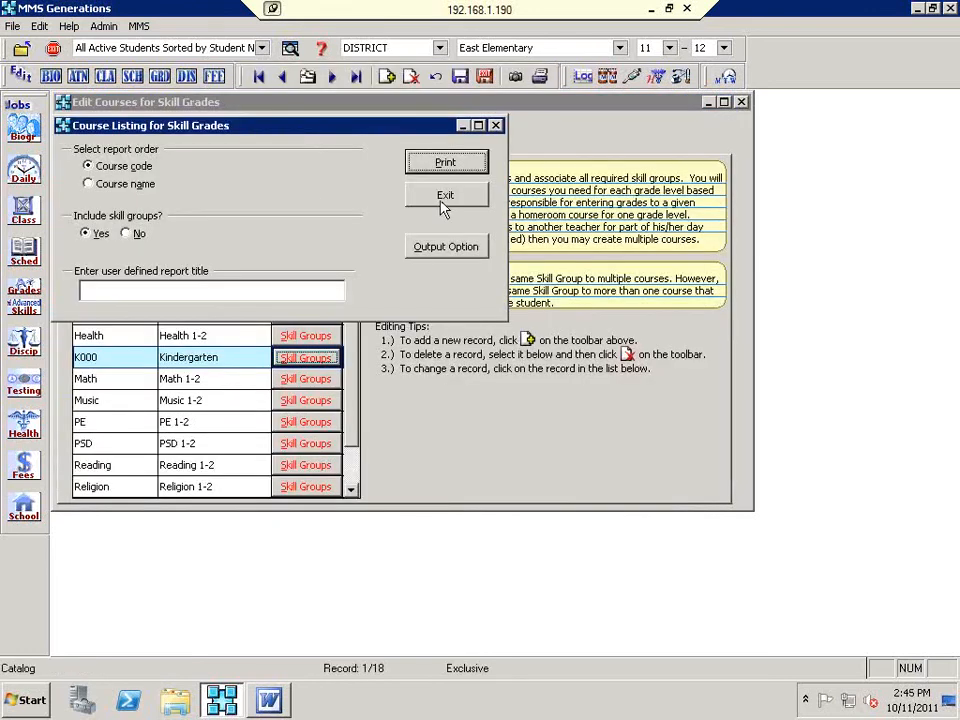
{"action": "left_click", "coordinate": [441, 200]}
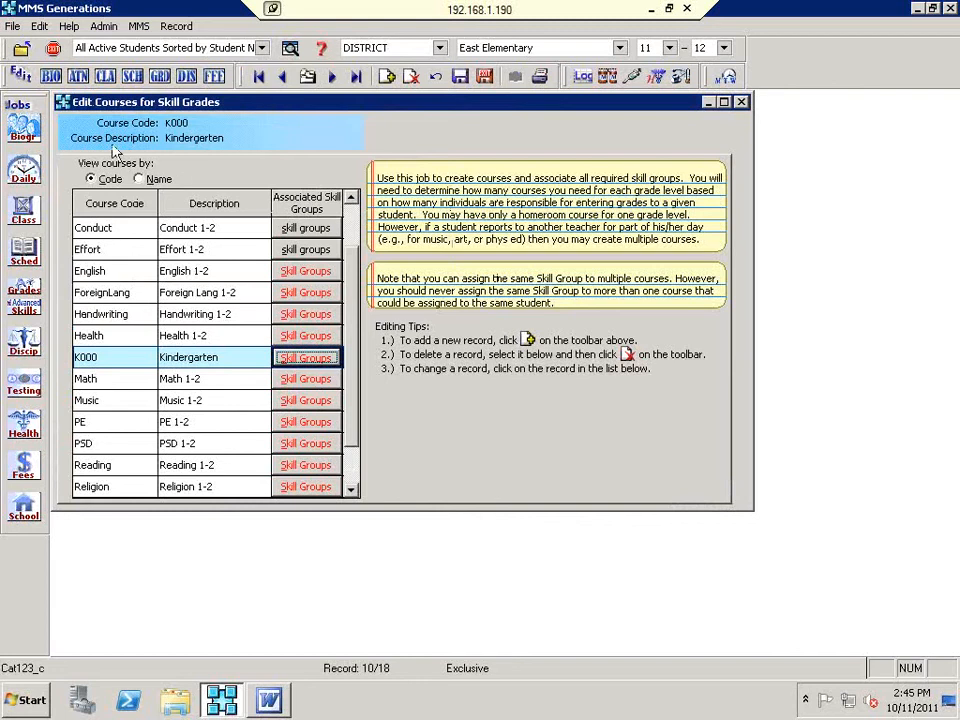
Step: Save the course changes, then open and close the Course Listing for Skill Grades without printing
{"action": "left_click", "coordinate": [484, 78]}
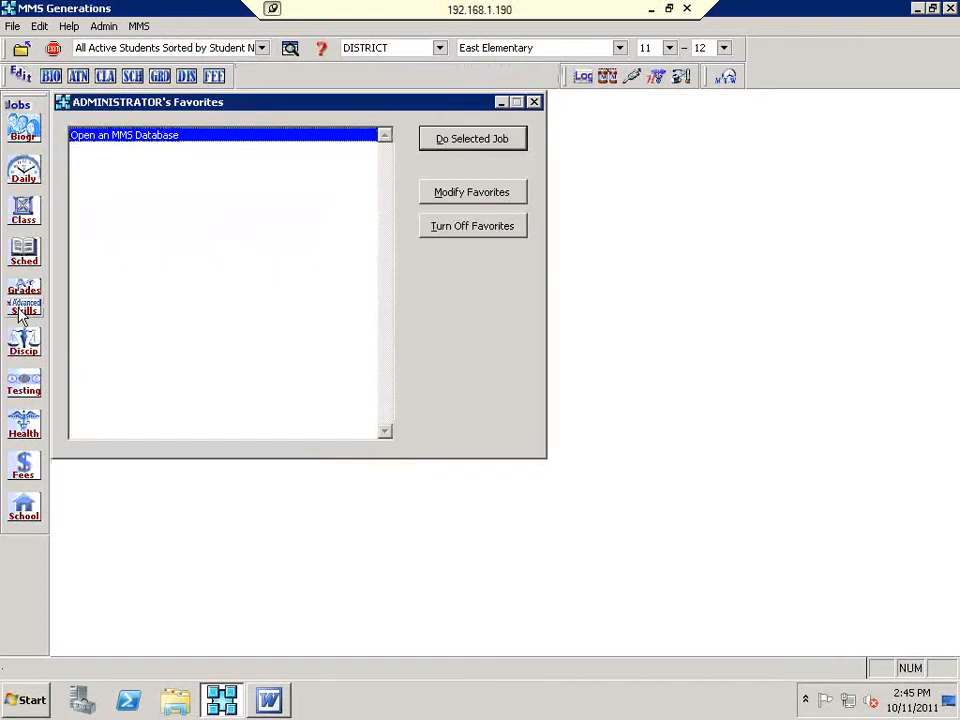
{"action": "left_click", "coordinate": [21, 312]}
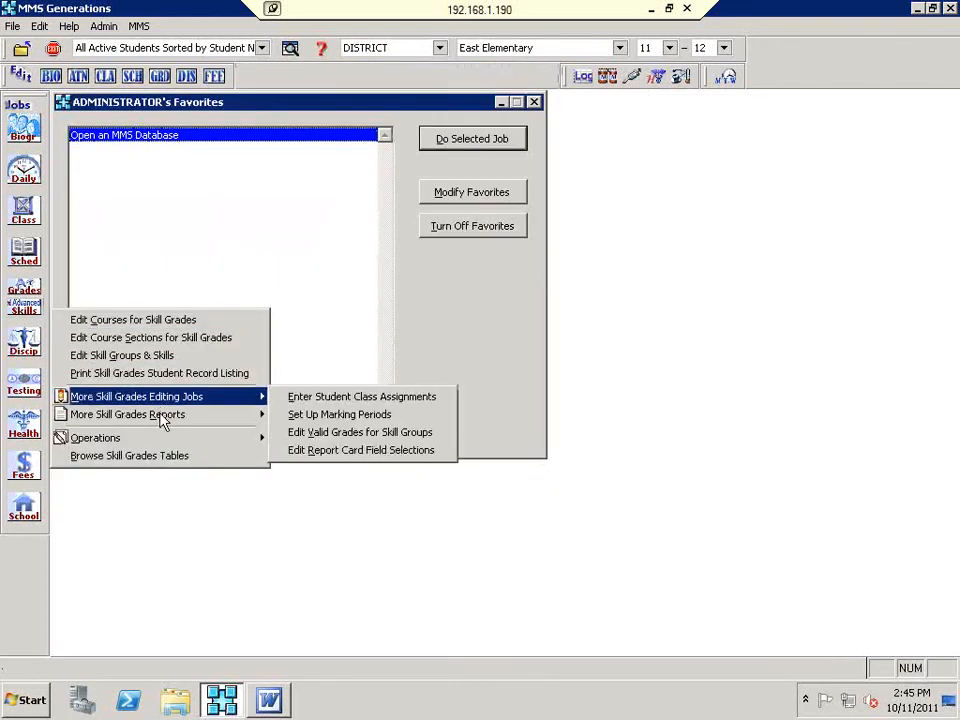
{"action": "mouse_move", "coordinate": [165, 418]}
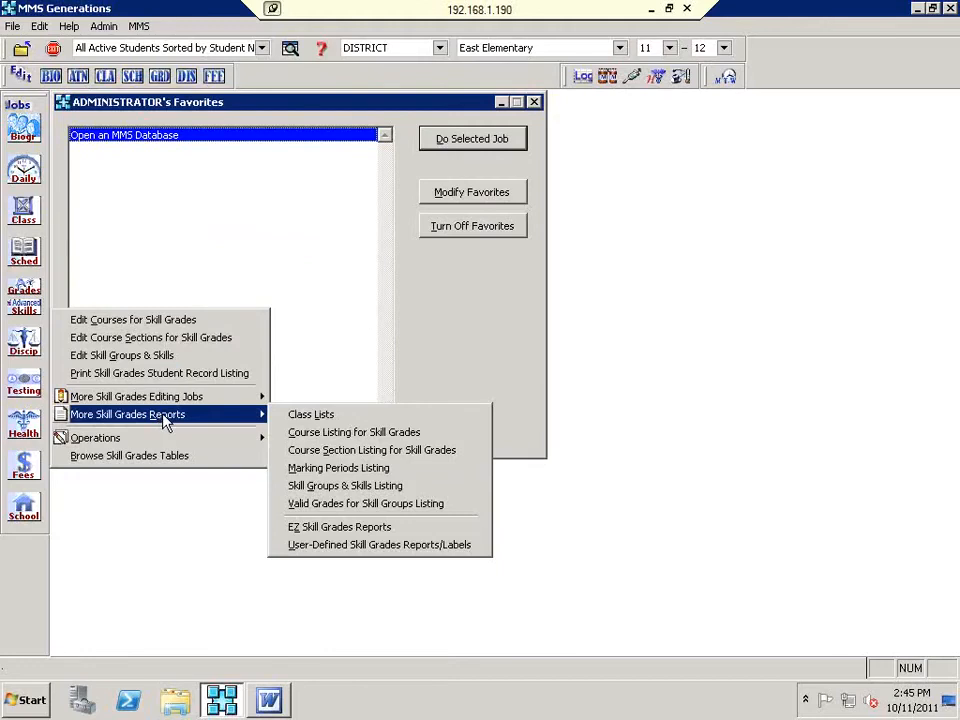
{"action": "left_click", "coordinate": [334, 434]}
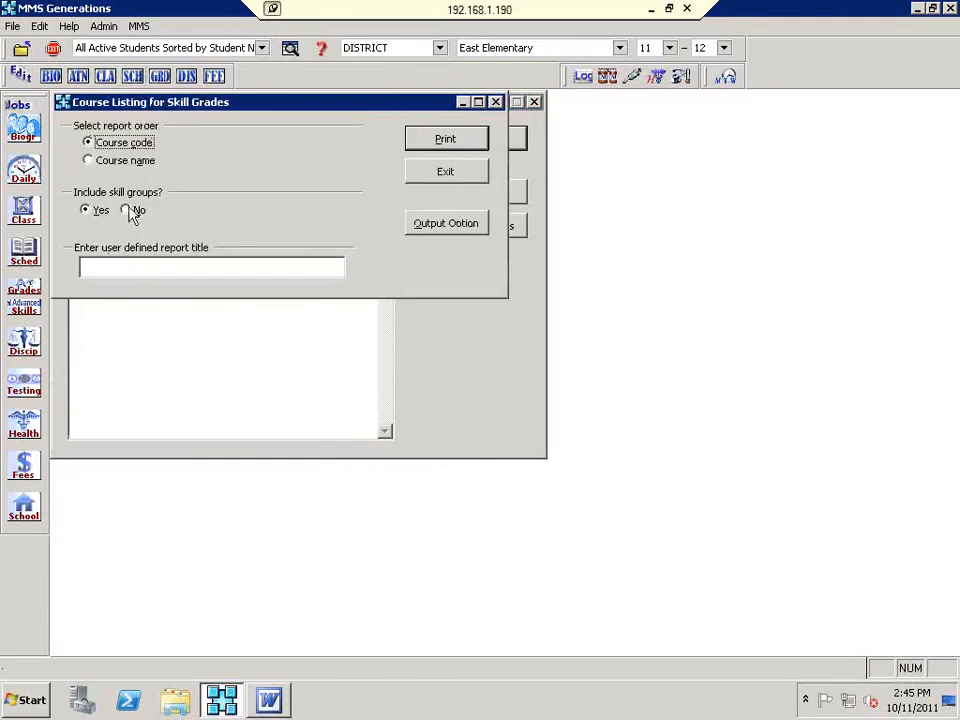
{"action": "left_click", "coordinate": [424, 175]}
Step: Open the Skill Groups & Skills Listing report from More Skill Grades Reports
{"action": "left_click", "coordinate": [36, 309]}
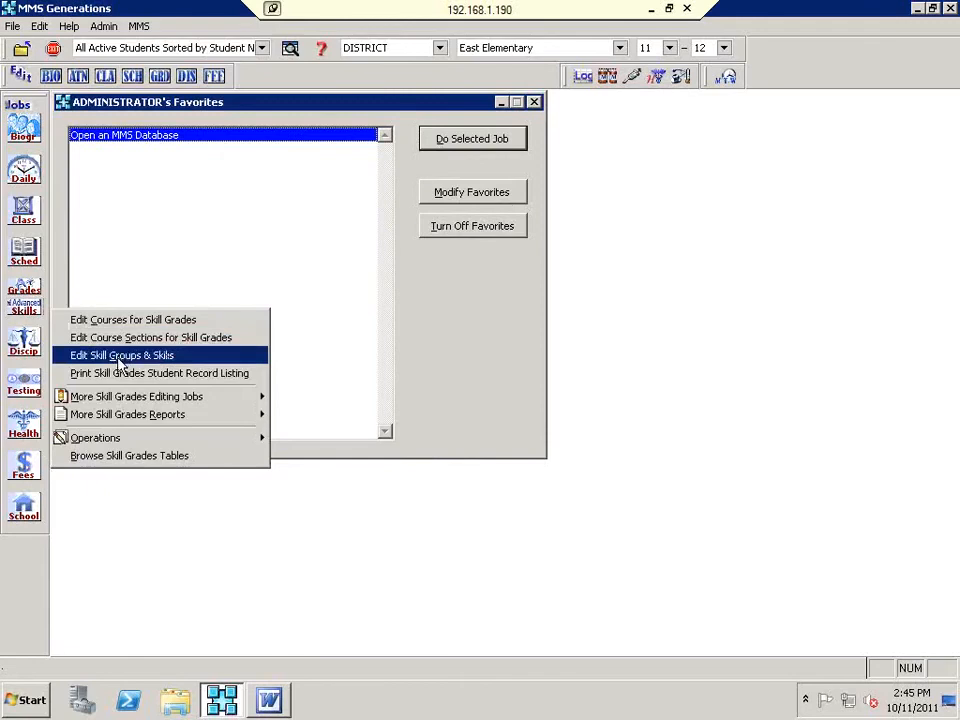
{"action": "mouse_move", "coordinate": [128, 418]}
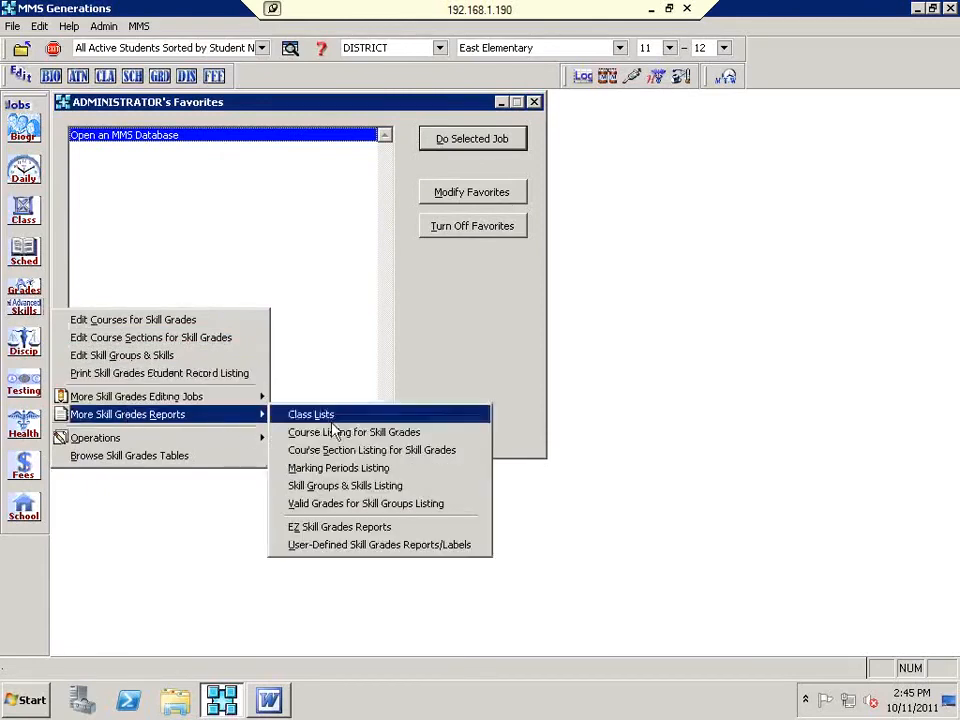
{"action": "left_click", "coordinate": [365, 487]}
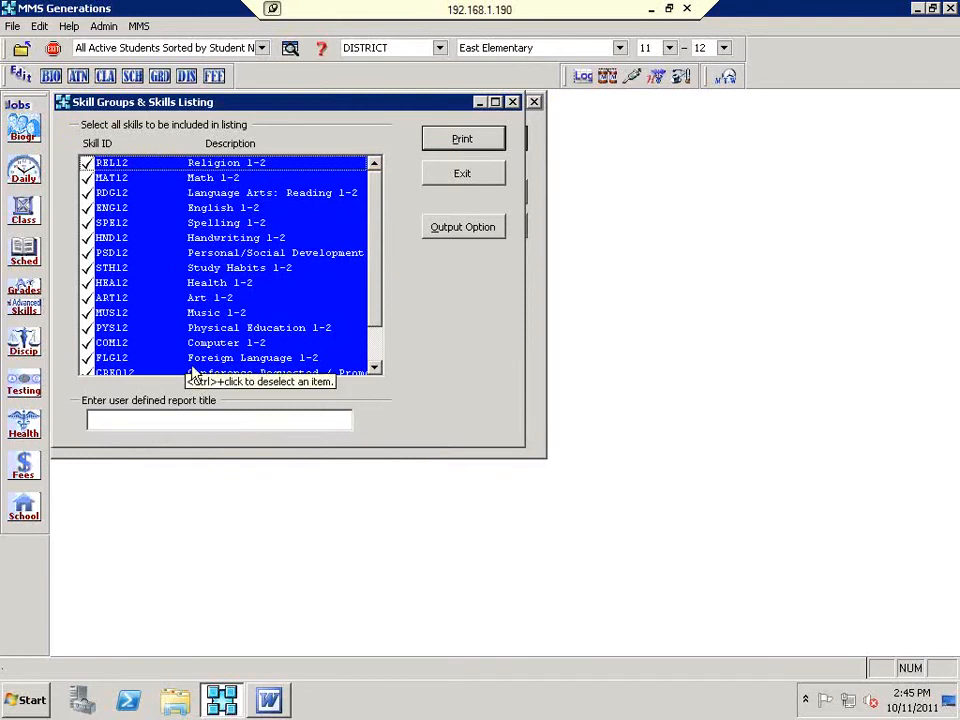
{"action": "left_click", "coordinate": [472, 145]}
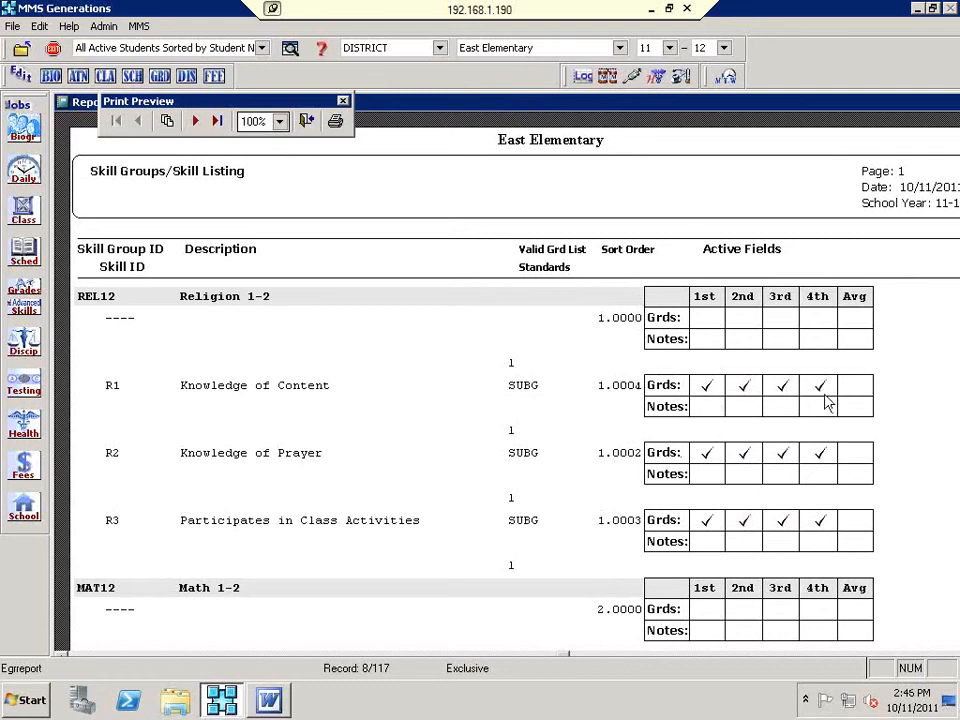
{"action": "scroll", "coordinate": [660, 541], "scroll_direction": "down", "scroll_amount": 3}
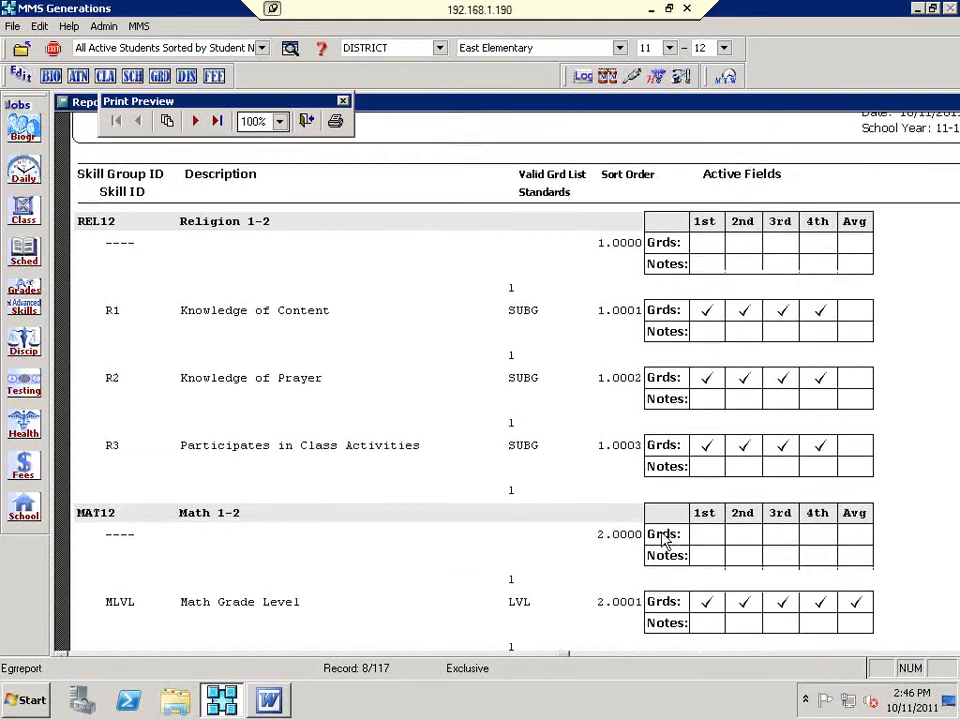
{"action": "scroll", "coordinate": [650, 544], "scroll_direction": "down", "scroll_amount": 1}
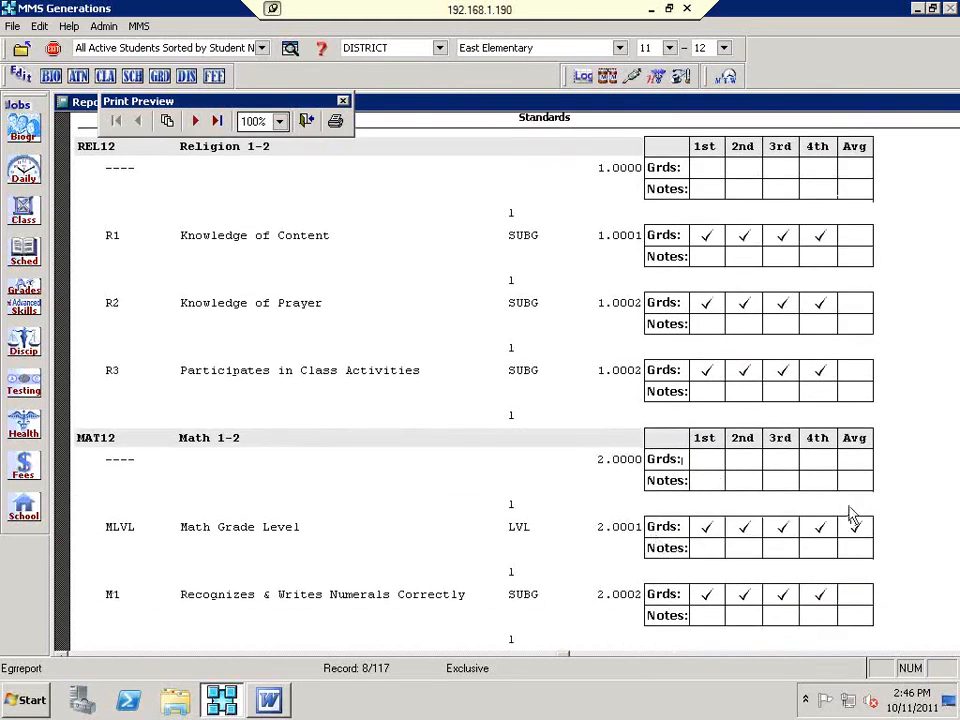
{"action": "scroll", "coordinate": [744, 600], "scroll_direction": "down", "scroll_amount": 2}
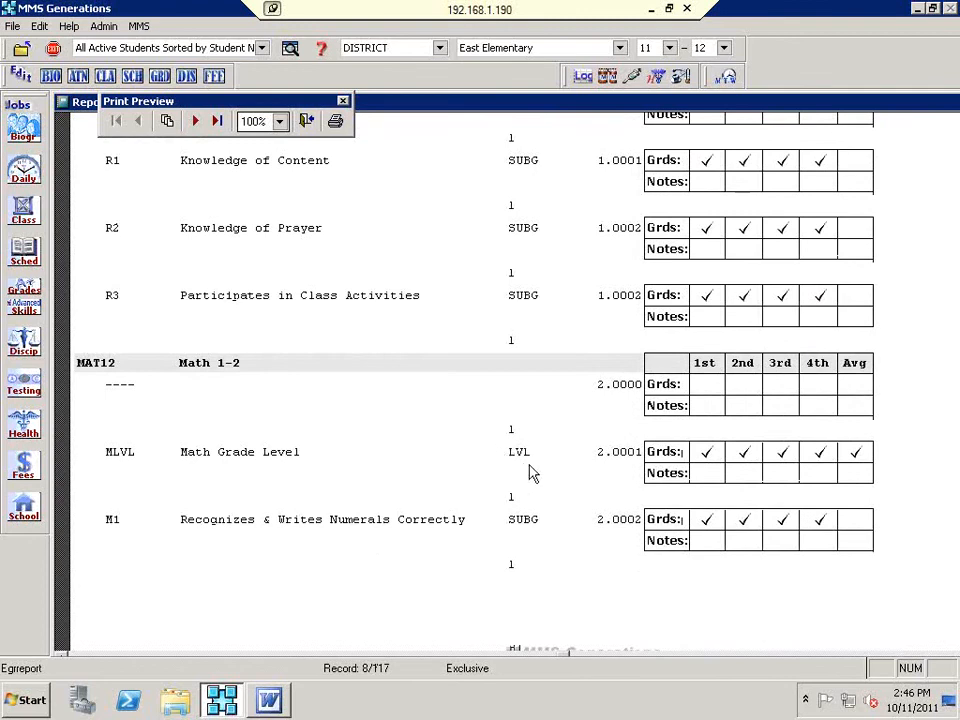
{"action": "scroll", "coordinate": [525, 538], "scroll_direction": "down", "scroll_amount": 1}
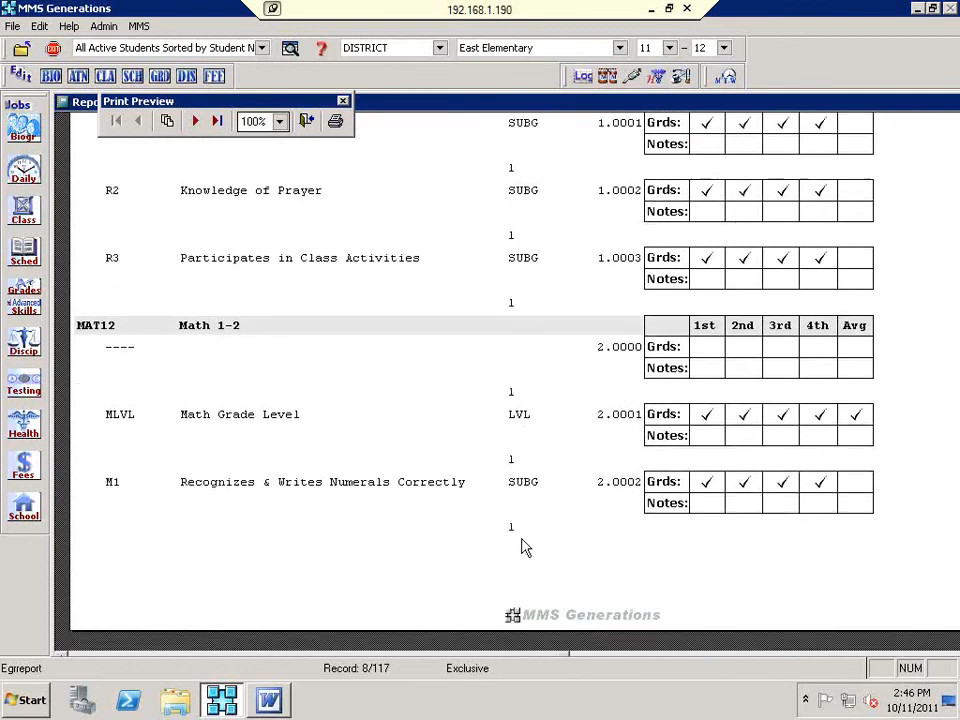
{"action": "scroll", "coordinate": [525, 545], "scroll_direction": "down", "scroll_amount": 2}
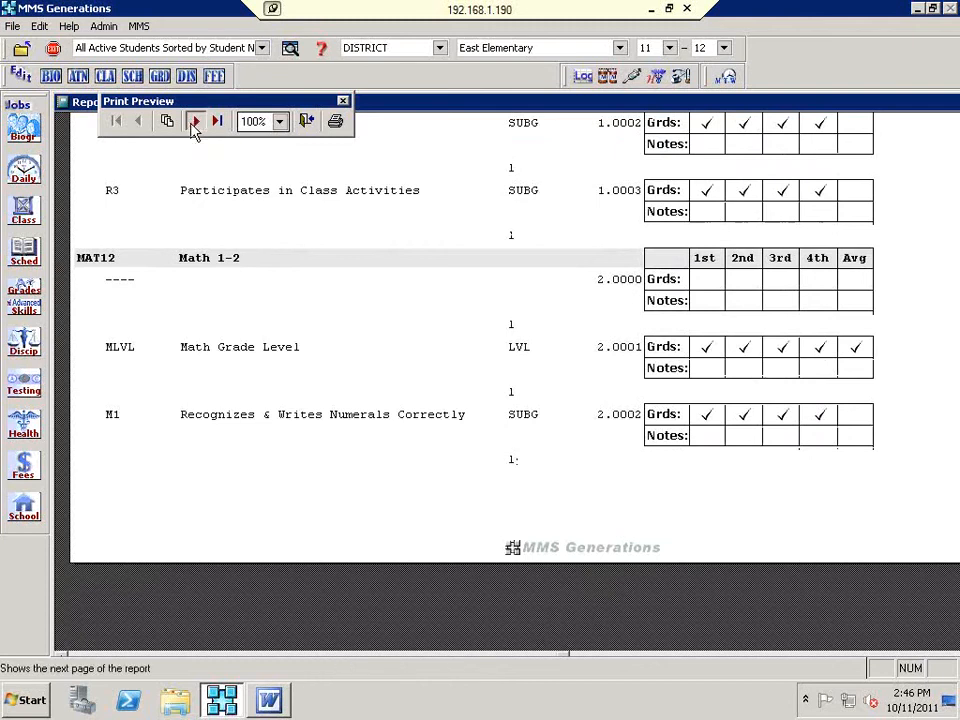
{"action": "left_click", "coordinate": [194, 122]}
{"action": "left_click", "coordinate": [194, 122]}
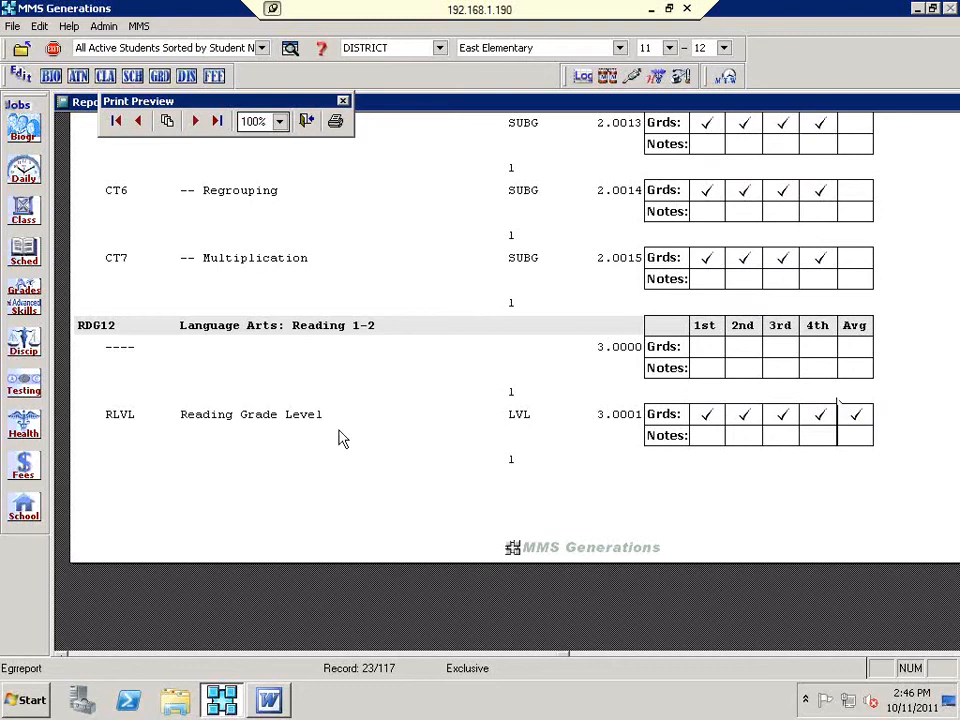
{"action": "scroll", "coordinate": [343, 432], "scroll_direction": "up", "scroll_amount": 5}
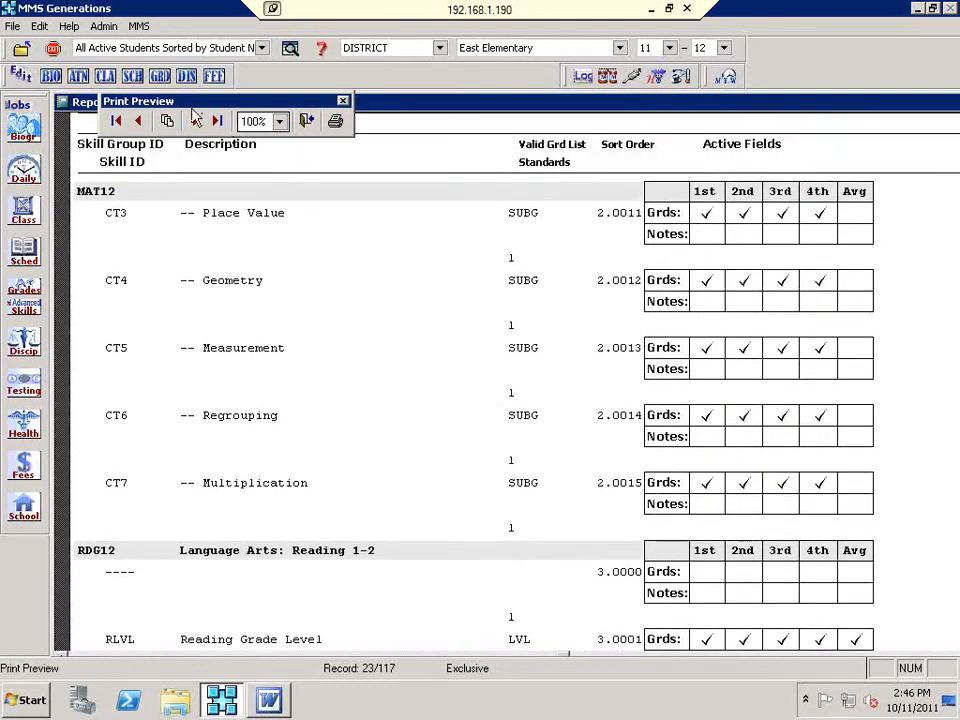
{"action": "left_click", "coordinate": [197, 124]}
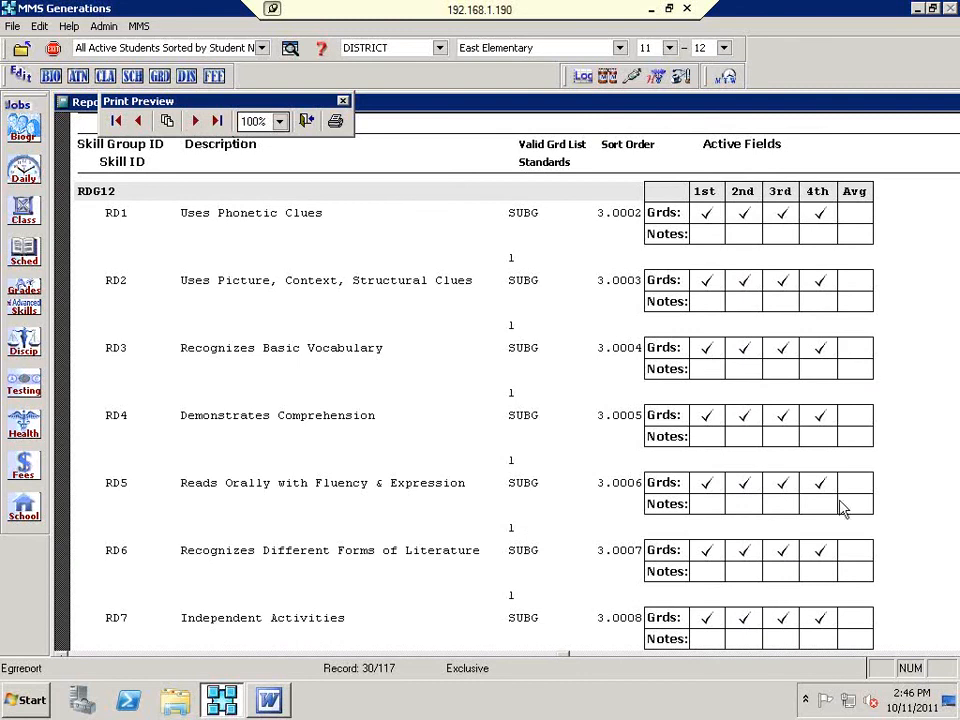
{"action": "scroll", "coordinate": [849, 560], "scroll_direction": "down", "scroll_amount": 1}
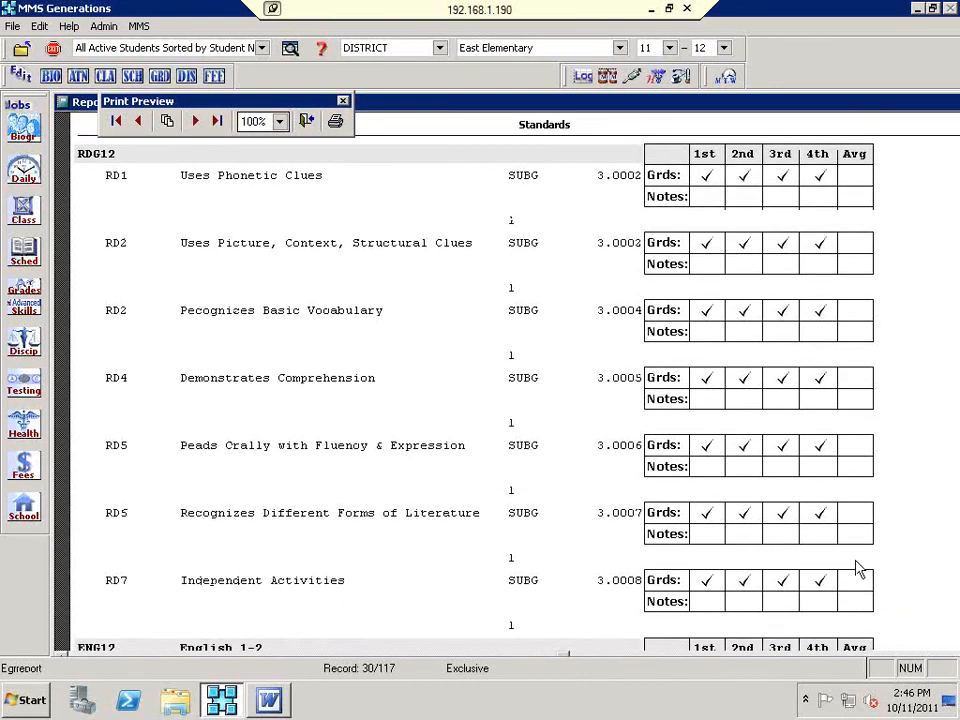
{"action": "scroll", "coordinate": [857, 569], "scroll_direction": "down", "scroll_amount": 2}
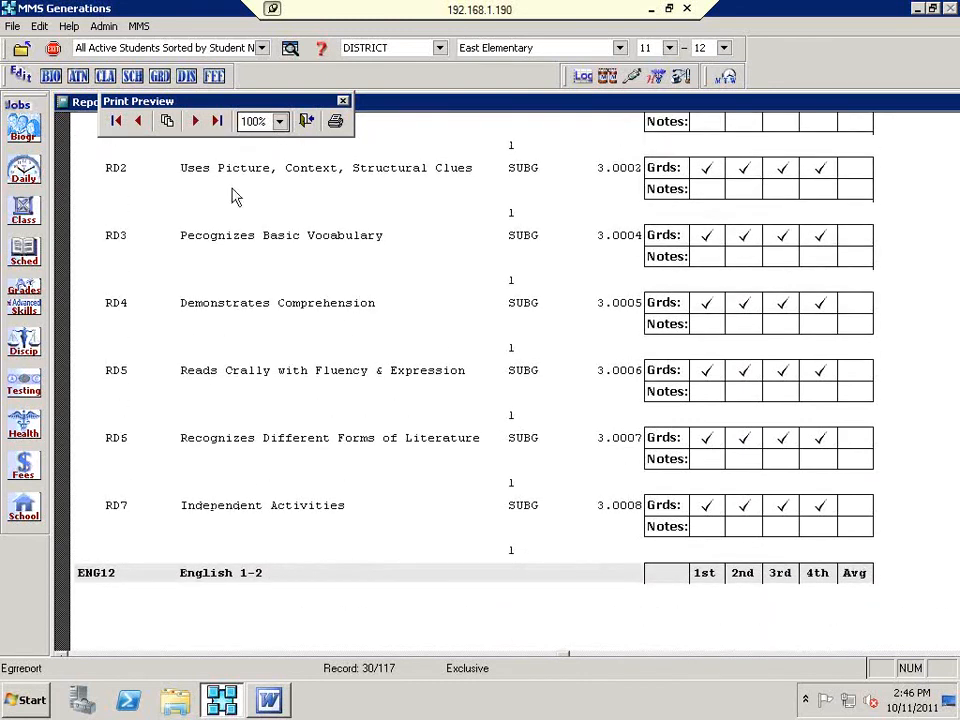
{"action": "left_click", "coordinate": [196, 122]}
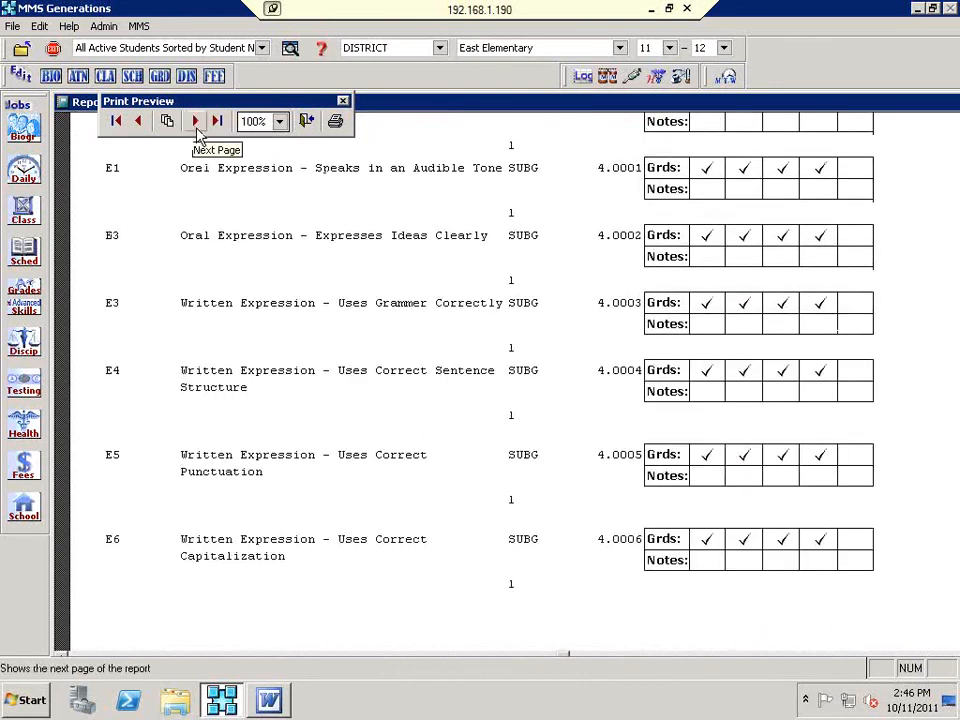
{"action": "left_click", "coordinate": [308, 124]}
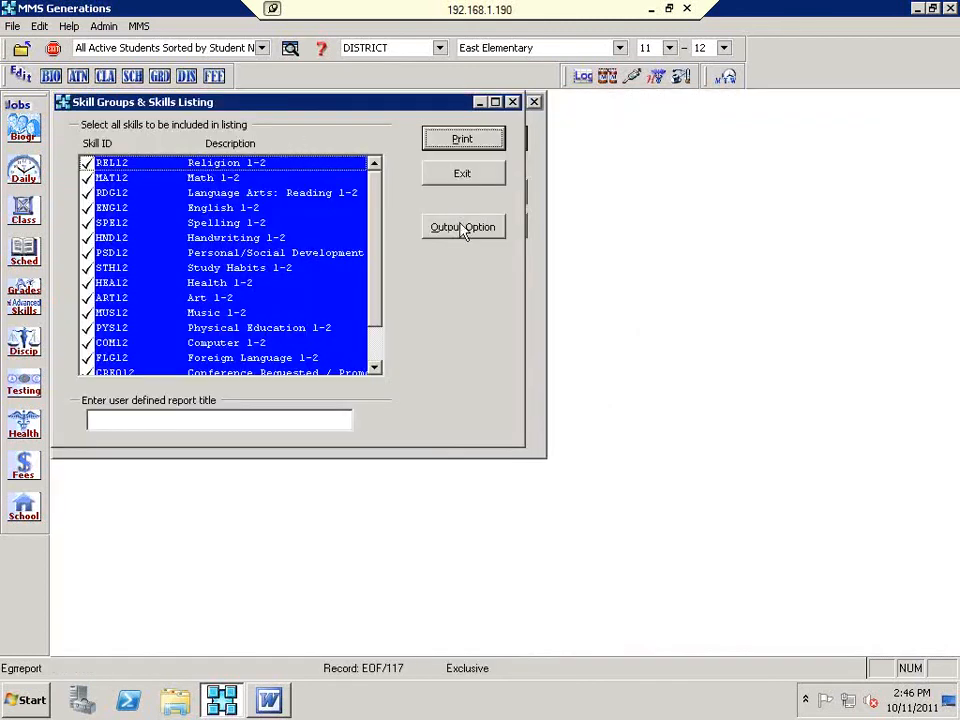
Step: Leave the Skill Groups listing's output options unchanged and exit the report
{"action": "left_click", "coordinate": [461, 228]}
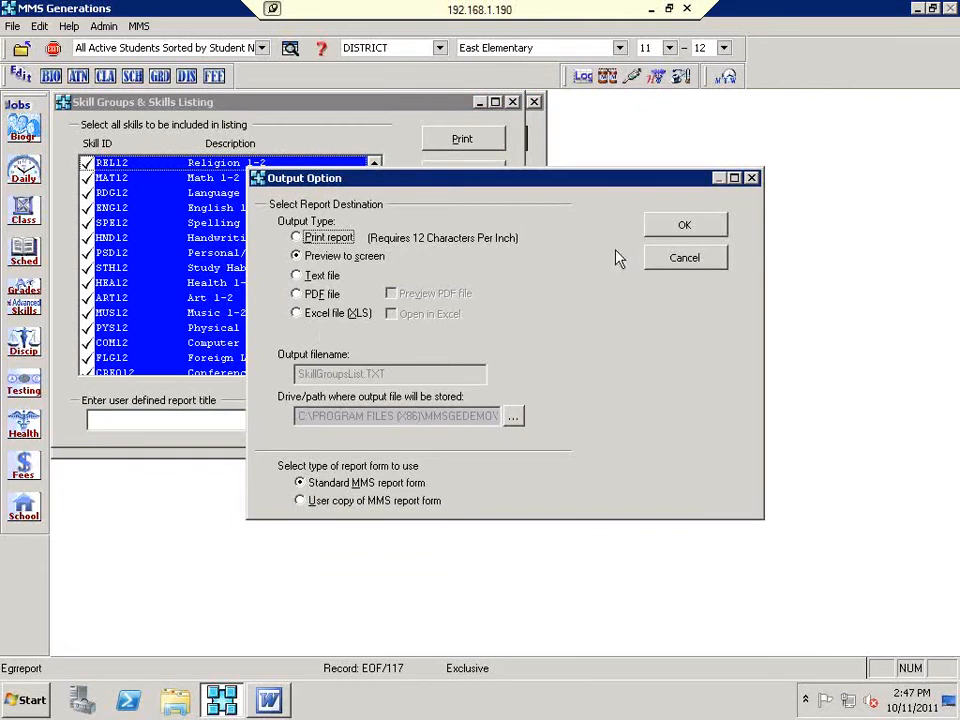
{"action": "left_click", "coordinate": [685, 262]}
{"action": "left_click", "coordinate": [444, 180]}
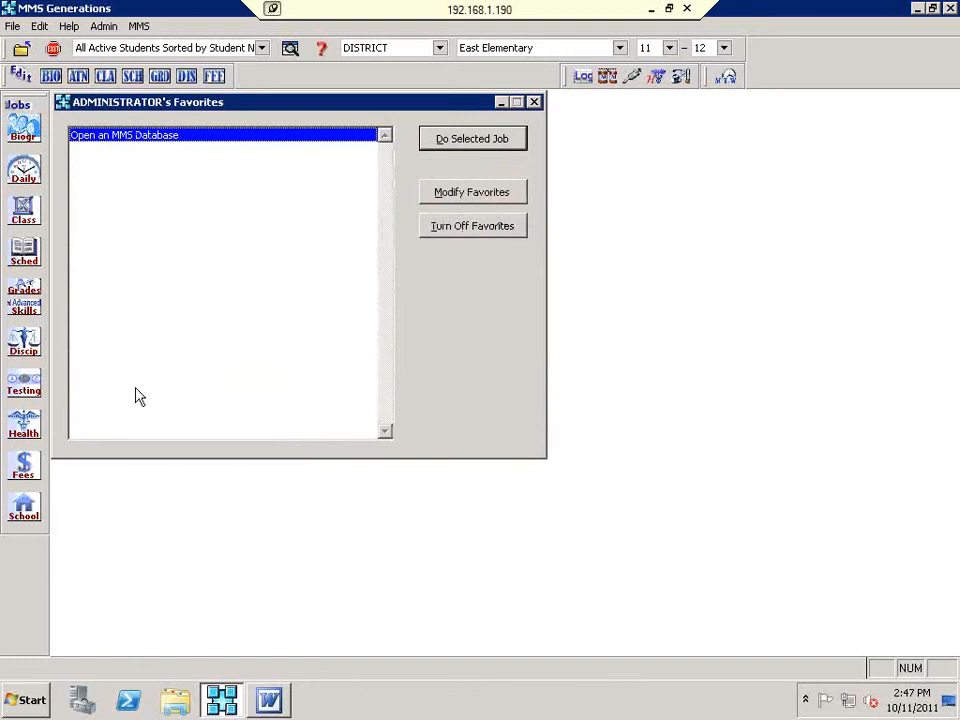
Step: Open the Valid Grades for Skill Groups Listing with all nine grade groups checked
{"action": "left_click", "coordinate": [27, 304]}
{"action": "mouse_move", "coordinate": [186, 413]}
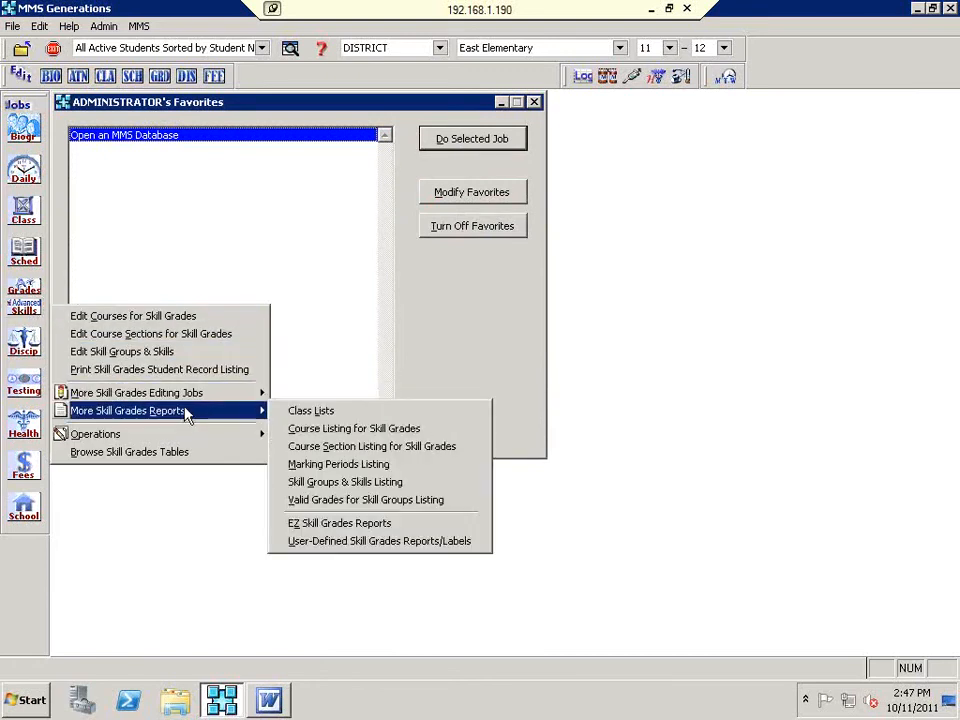
{"action": "left_click", "coordinate": [372, 500]}
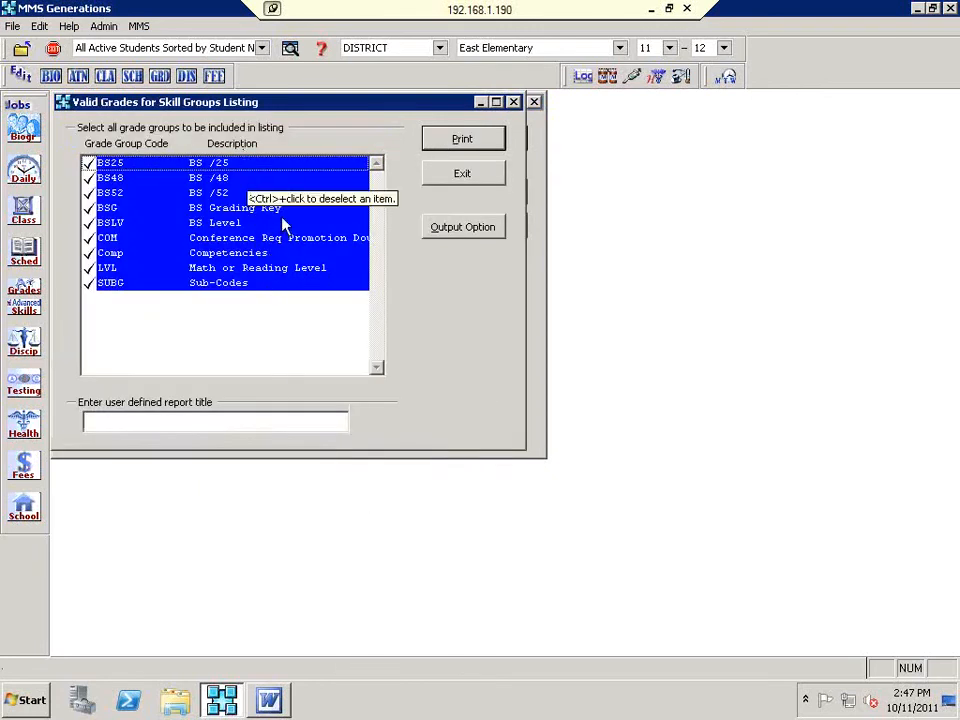
Step: Preview the valid grades listing and page forward to the BS Grading Key page
{"action": "left_click", "coordinate": [463, 140]}
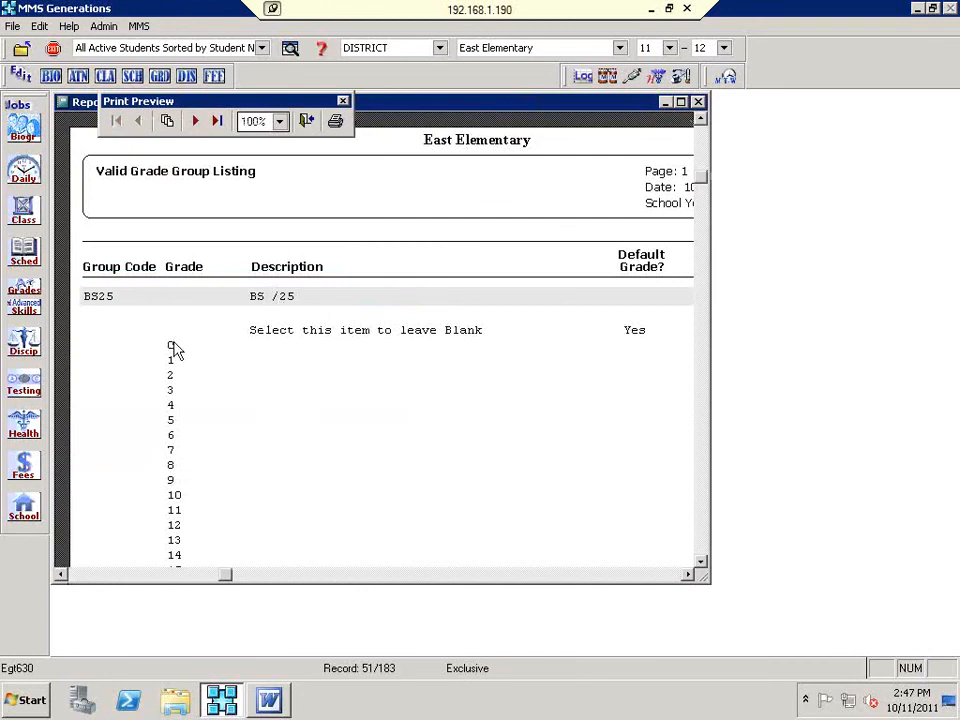
{"action": "scroll", "coordinate": [342, 362], "scroll_direction": "down", "scroll_amount": 1}
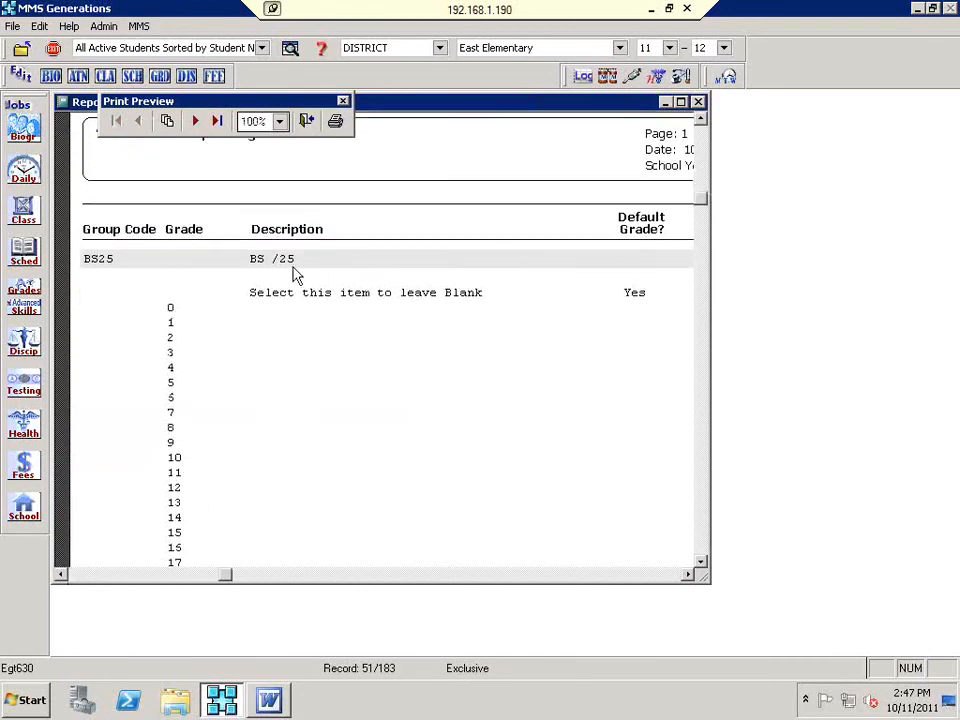
{"action": "scroll", "coordinate": [361, 383], "scroll_direction": "down", "scroll_amount": 2}
{"action": "scroll", "coordinate": [362, 383], "scroll_direction": "down", "scroll_amount": 3}
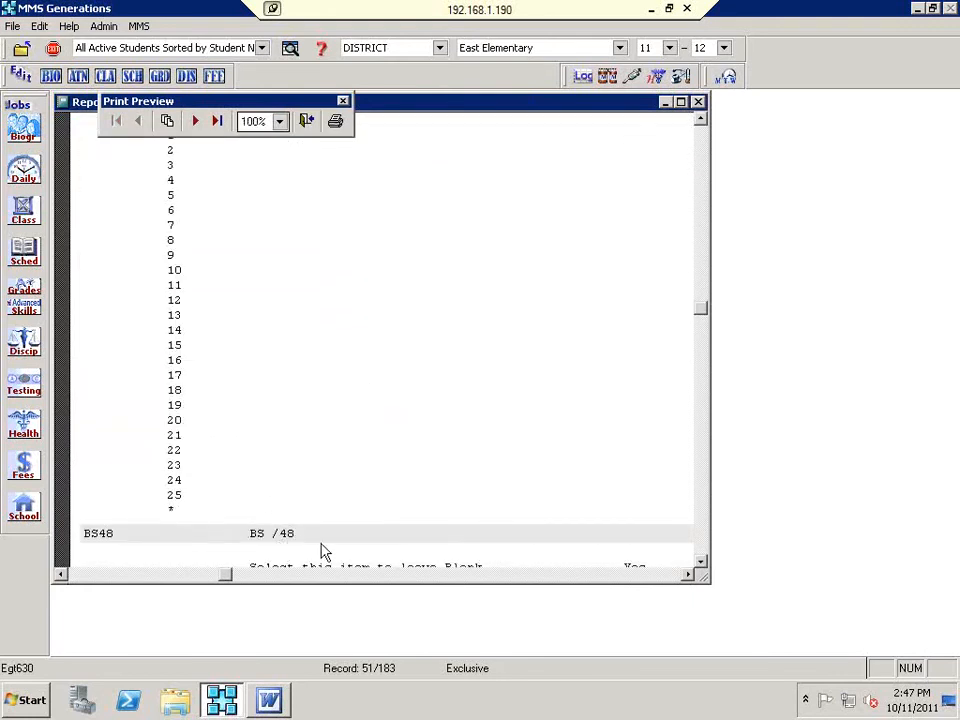
{"action": "scroll", "coordinate": [294, 545], "scroll_direction": "down", "scroll_amount": 2}
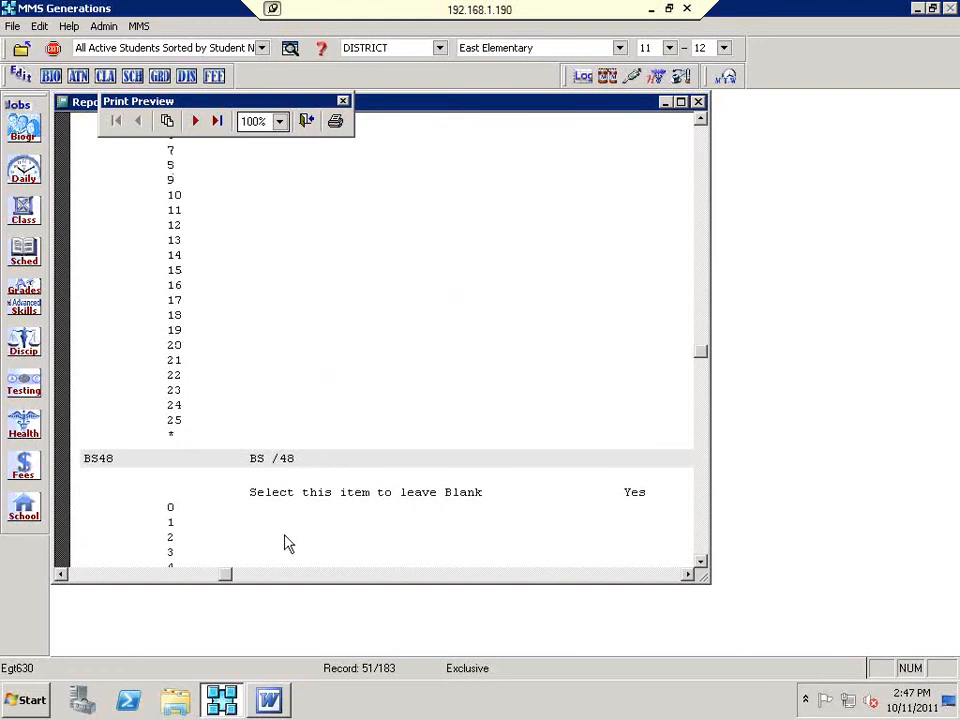
{"action": "left_click", "coordinate": [195, 121]}
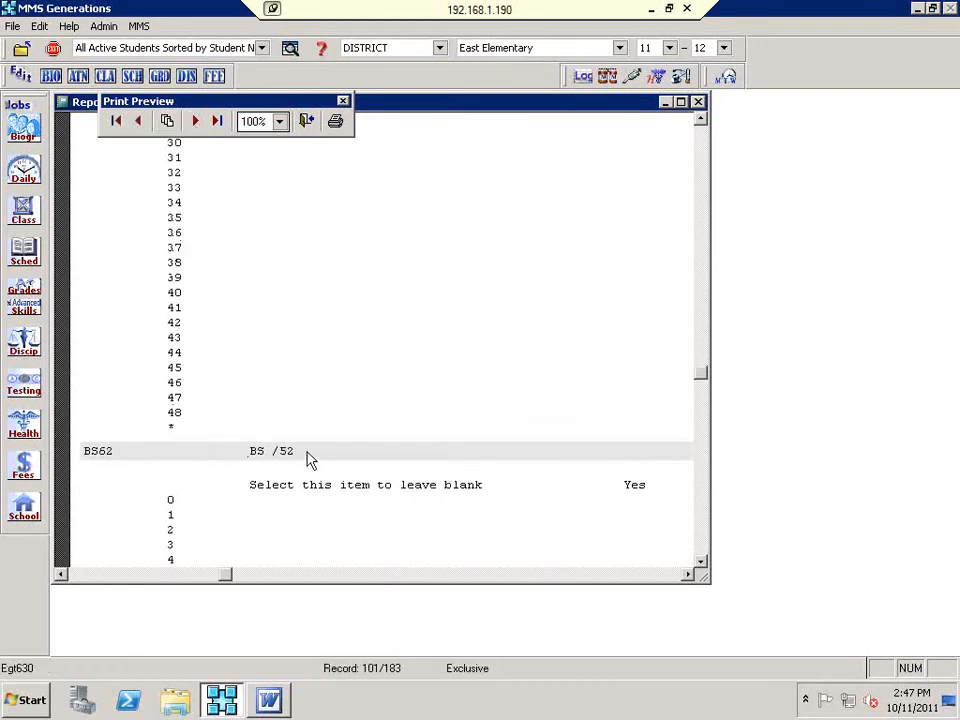
{"action": "left_click", "coordinate": [195, 121]}
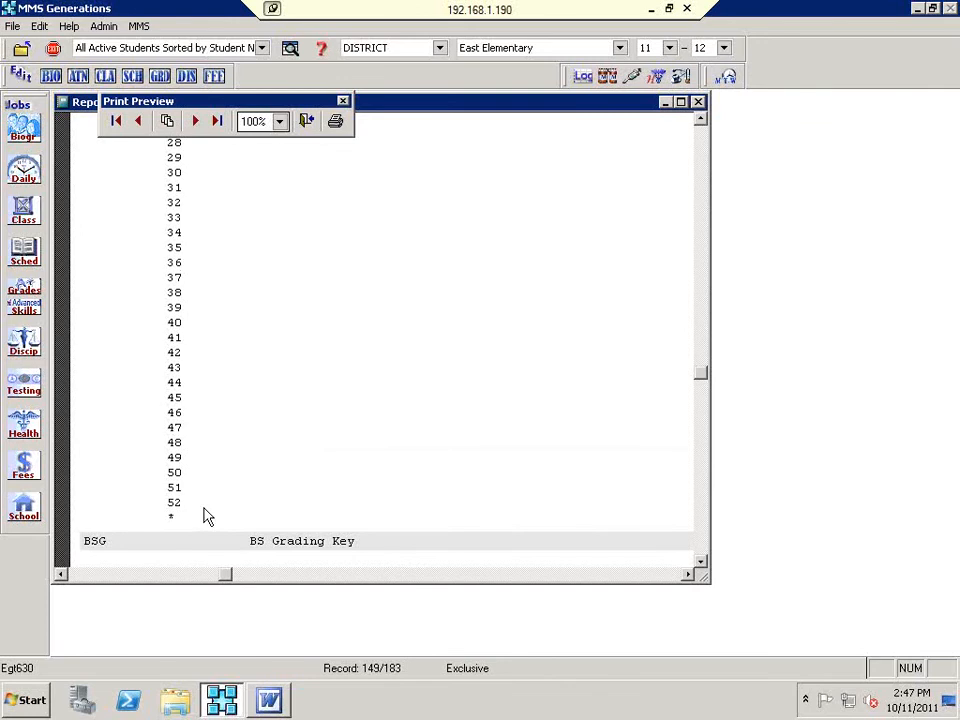
Step: Jump to the report's last page, review it, and close the print preview
{"action": "scroll", "coordinate": [203, 516], "scroll_direction": "down", "scroll_amount": 6}
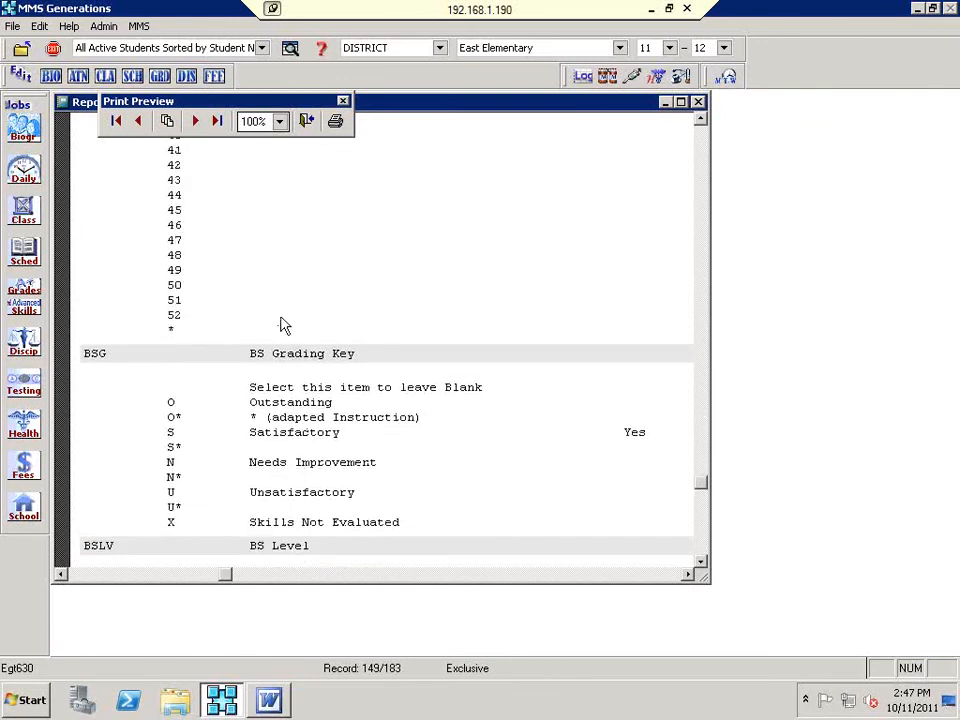
{"action": "scroll", "coordinate": [300, 450], "scroll_direction": "down", "scroll_amount": 1}
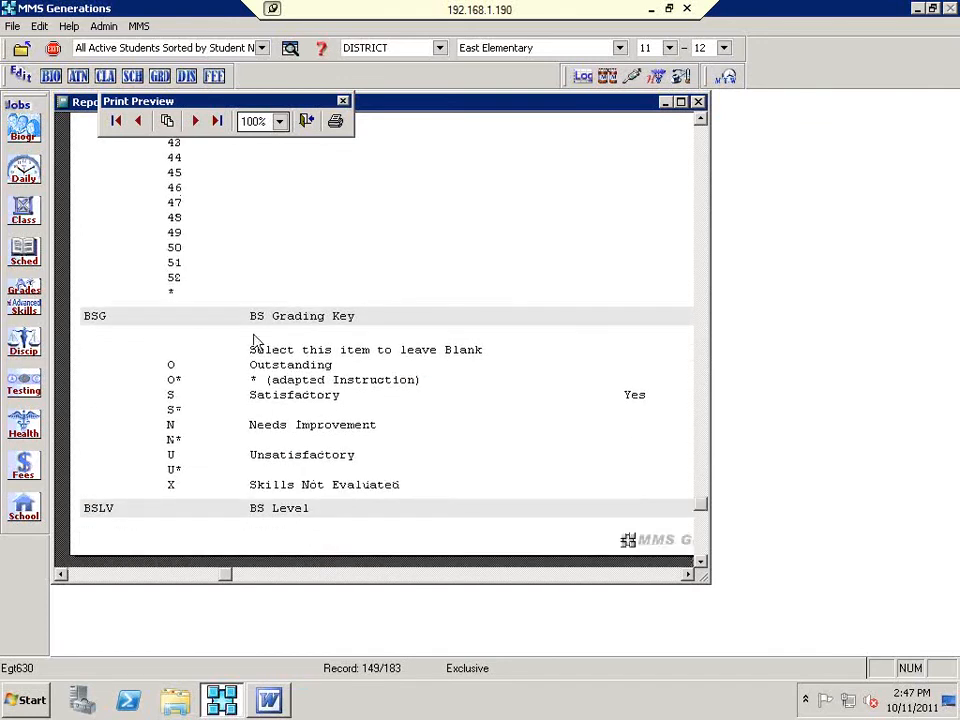
{"action": "left_click", "coordinate": [196, 122]}
{"action": "scroll", "coordinate": [300, 380], "scroll_direction": "up", "scroll_amount": 2}
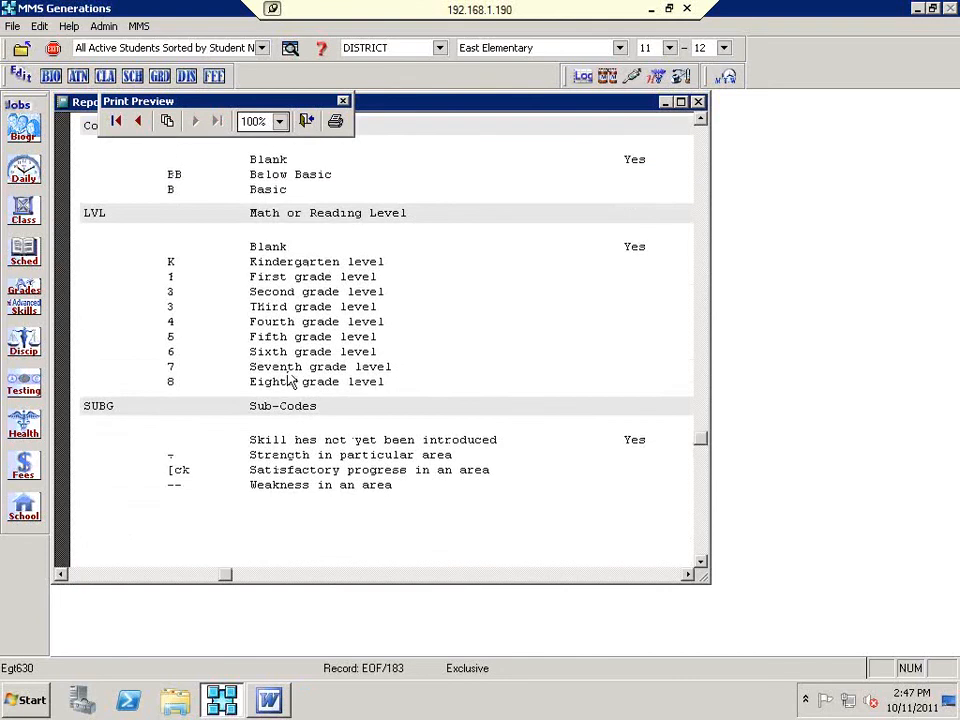
{"action": "scroll", "coordinate": [290, 382], "scroll_direction": "up", "scroll_amount": 2}
{"action": "scroll", "coordinate": [290, 382], "scroll_direction": "up", "scroll_amount": 4}
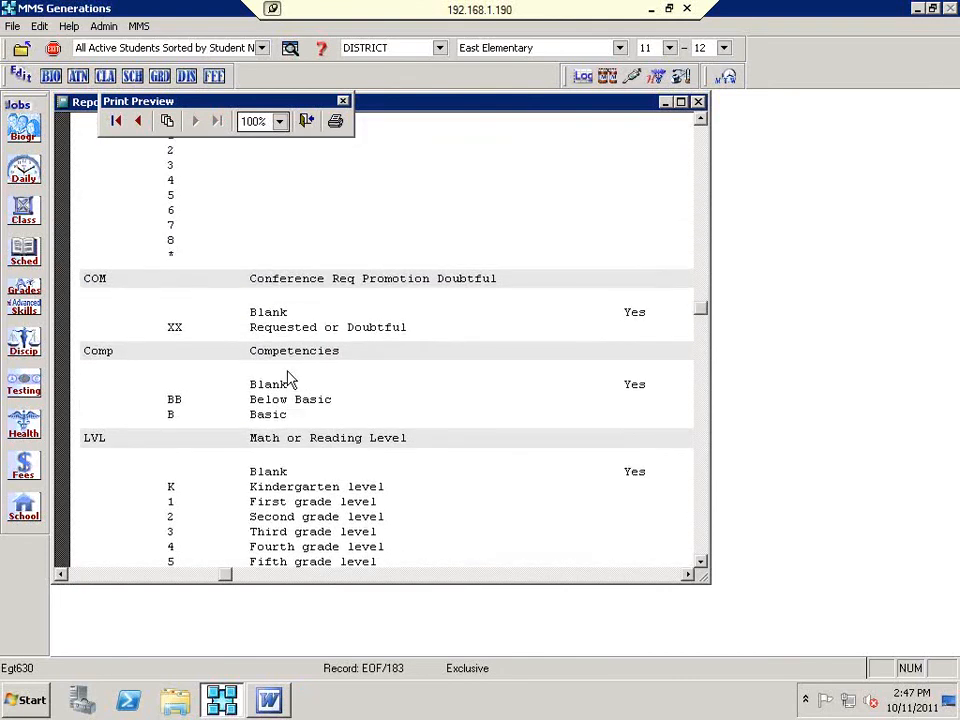
{"action": "scroll", "coordinate": [289, 379], "scroll_direction": "up", "scroll_amount": 3}
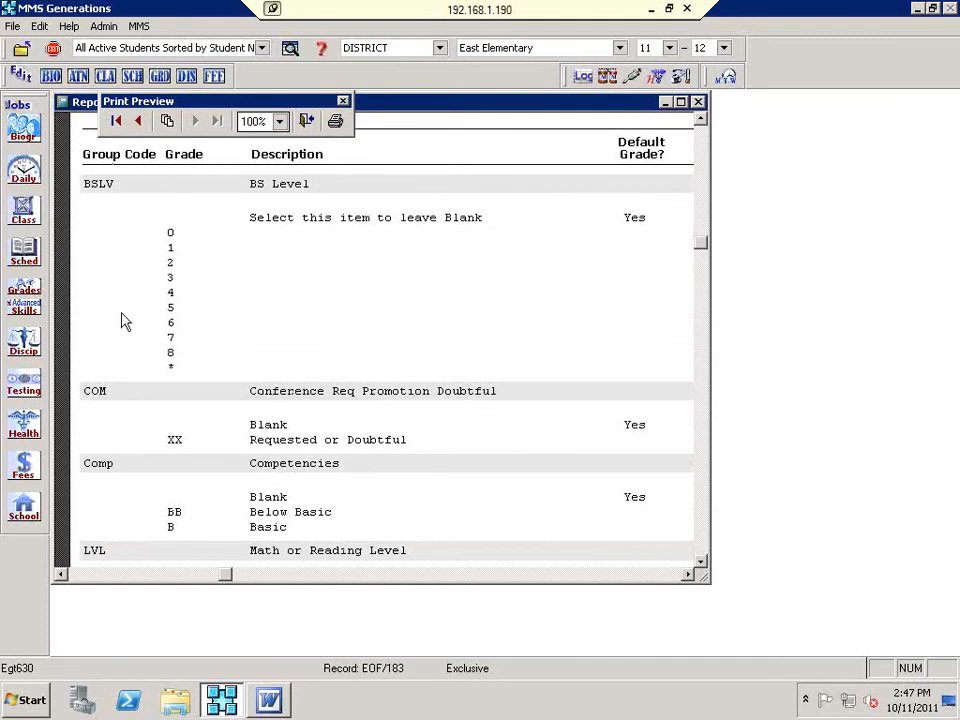
{"action": "scroll", "coordinate": [360, 405], "scroll_direction": "down", "scroll_amount": 5}
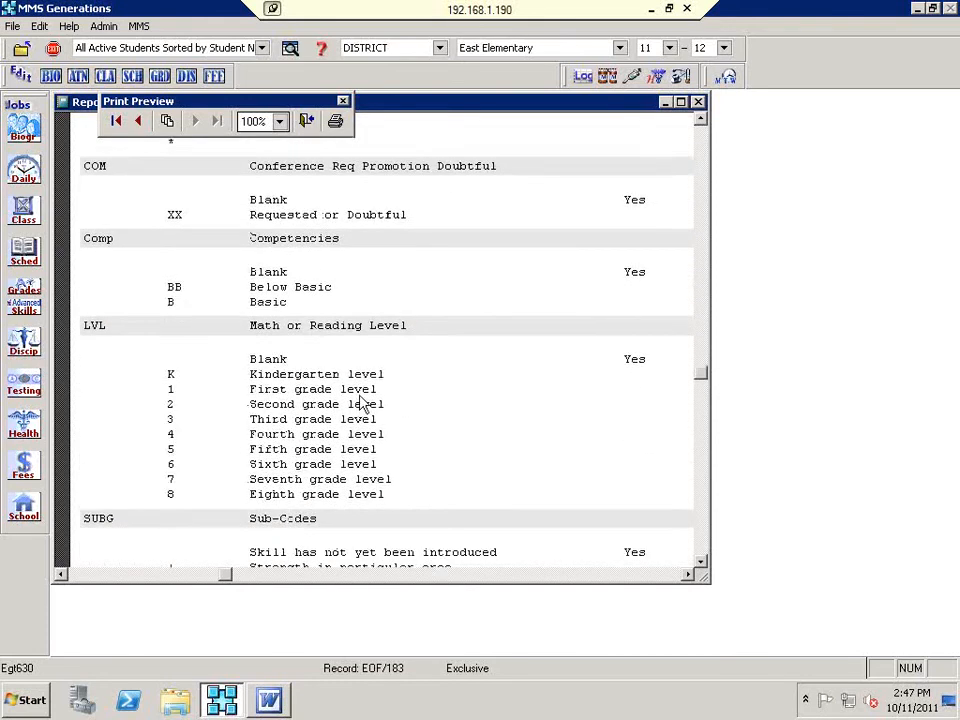
{"action": "scroll", "coordinate": [298, 165], "scroll_direction": "down", "scroll_amount": 1}
{"action": "left_click", "coordinate": [306, 121]}
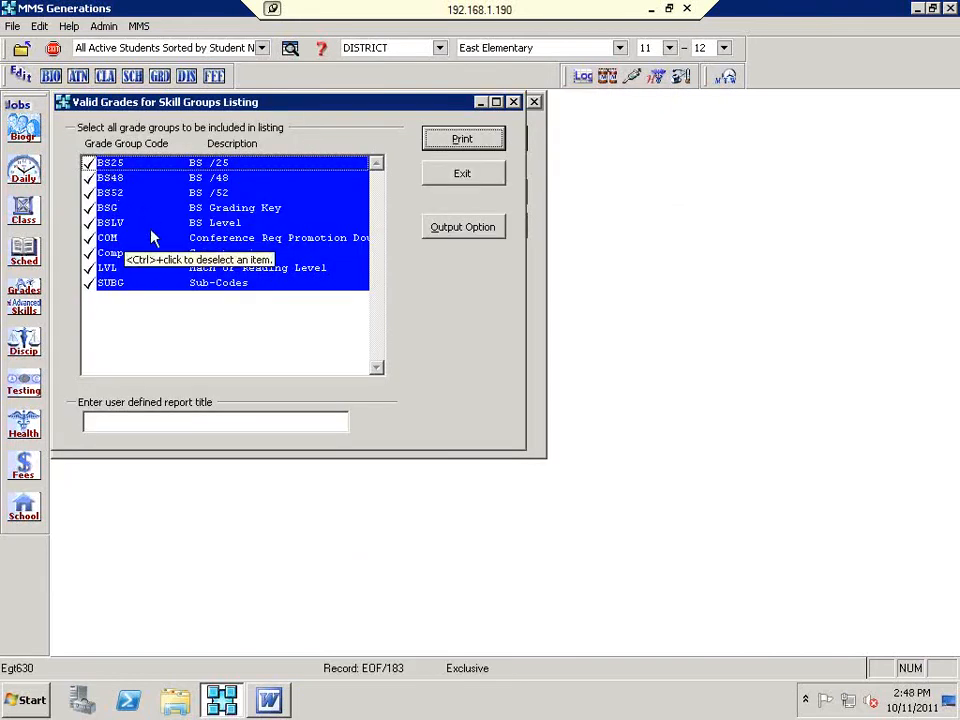
Step: Select grade groups BSG through SUBG, leaving BS Level excluded
{"action": "left_click", "coordinate": [122, 284]}
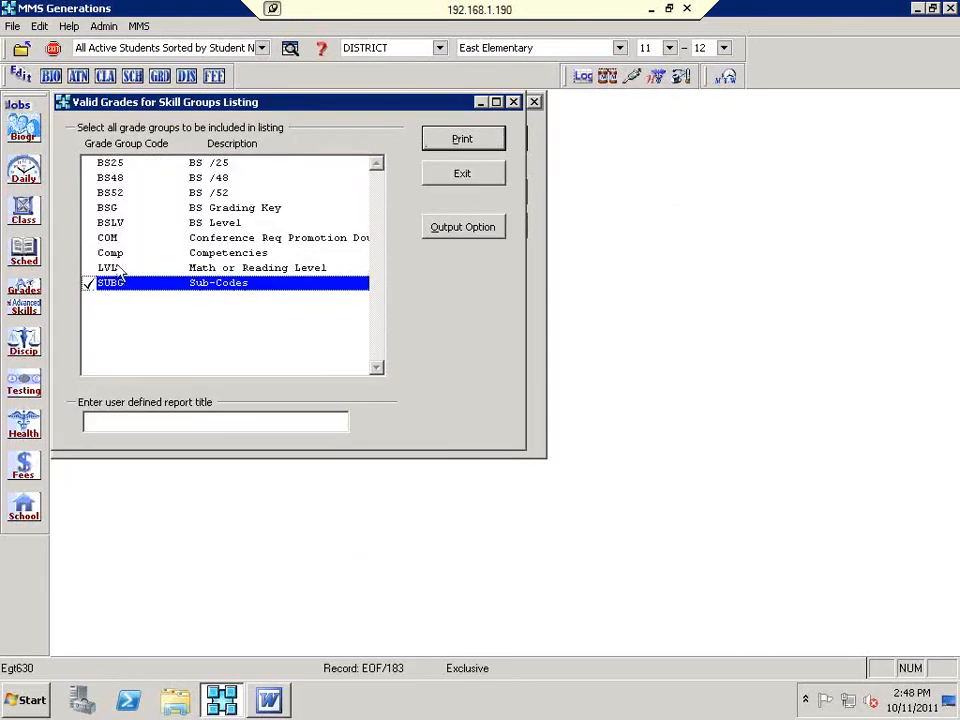
{"action": "left_click", "coordinate": [118, 210], "text": "shift"}
{"action": "left_click", "coordinate": [122, 225], "text": "ctrl"}
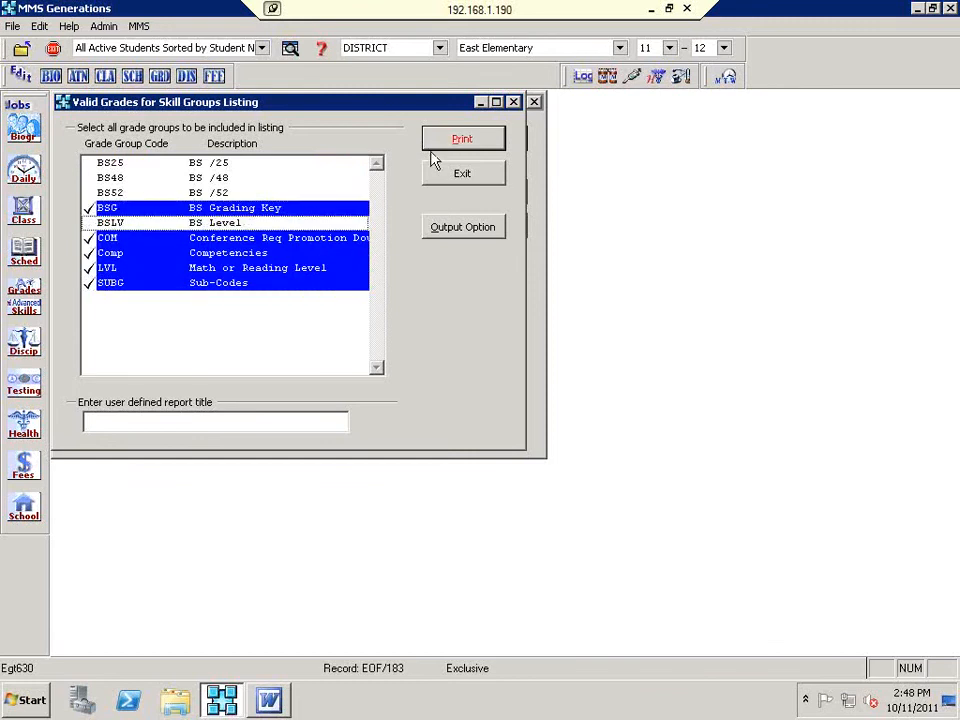
{"action": "left_click", "coordinate": [200, 289]}
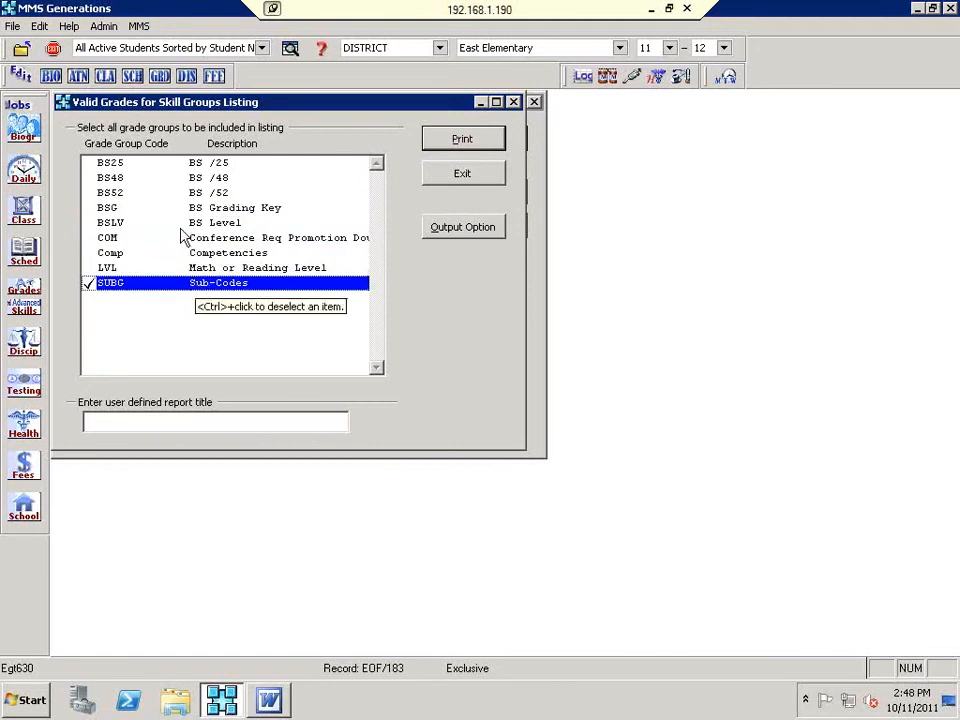
{"action": "left_click", "coordinate": [252, 210], "text": "shift"}
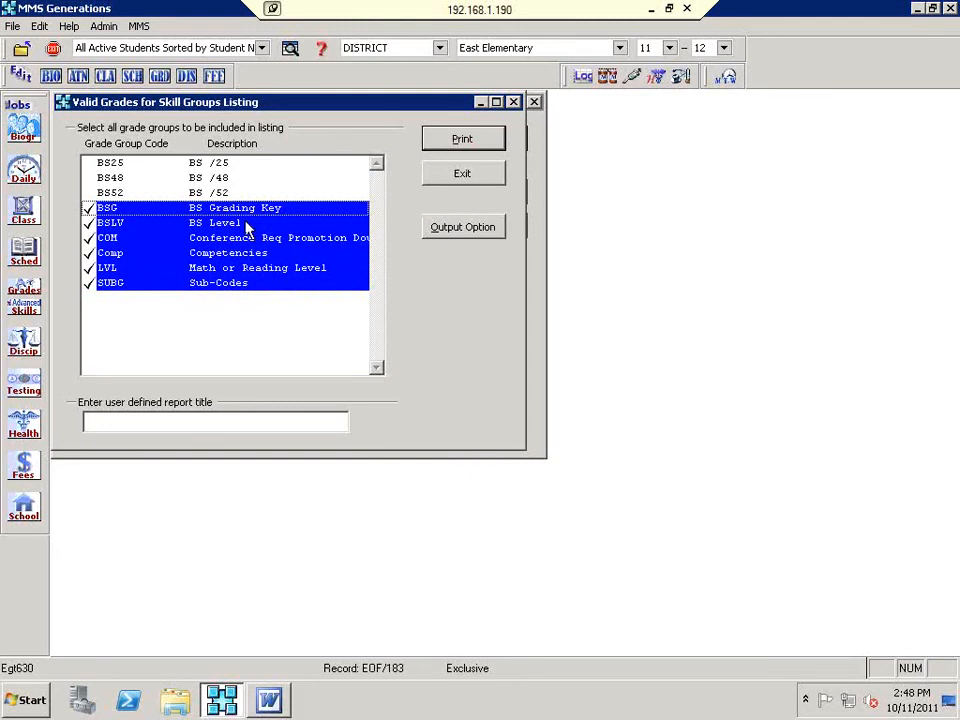
{"action": "left_click", "coordinate": [240, 226], "text": "ctrl"}
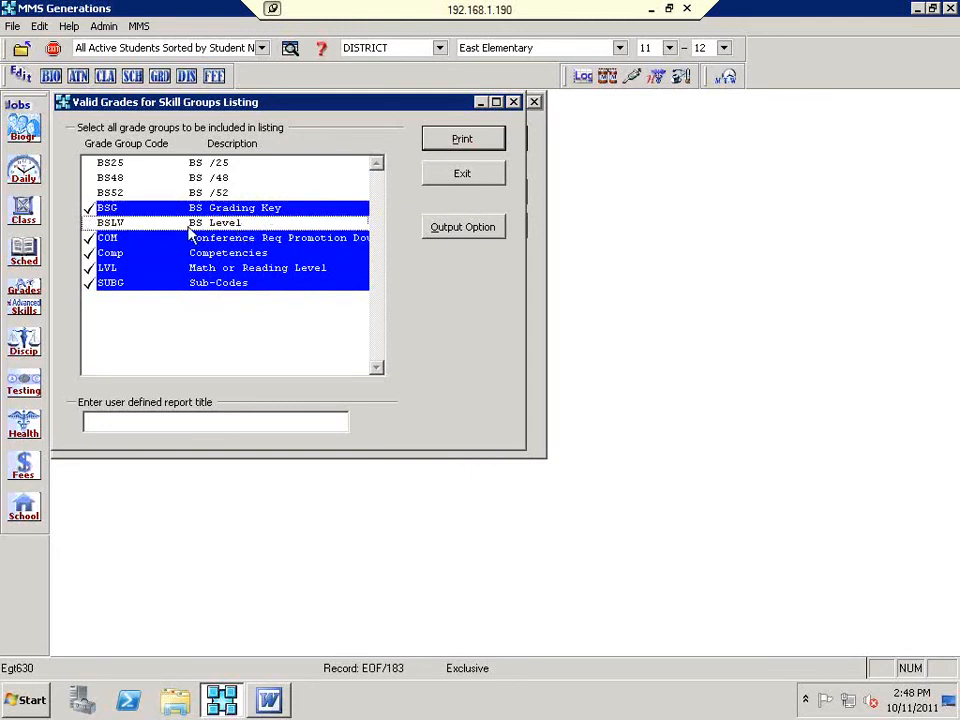
{"action": "left_click", "coordinate": [296, 225], "text": "ctrl"}
{"action": "left_click", "coordinate": [296, 225], "text": "ctrl"}
Step: Preview the five-group listing at whole-page zoom, then close the preview
{"action": "left_click", "coordinate": [481, 143]}
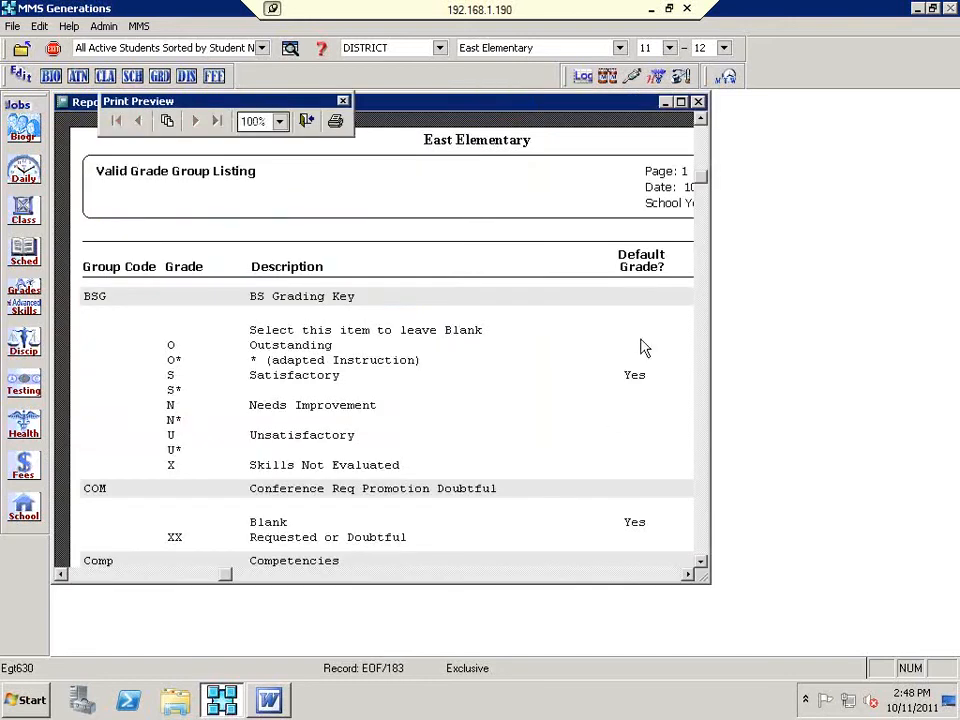
{"action": "left_click", "coordinate": [463, 440]}
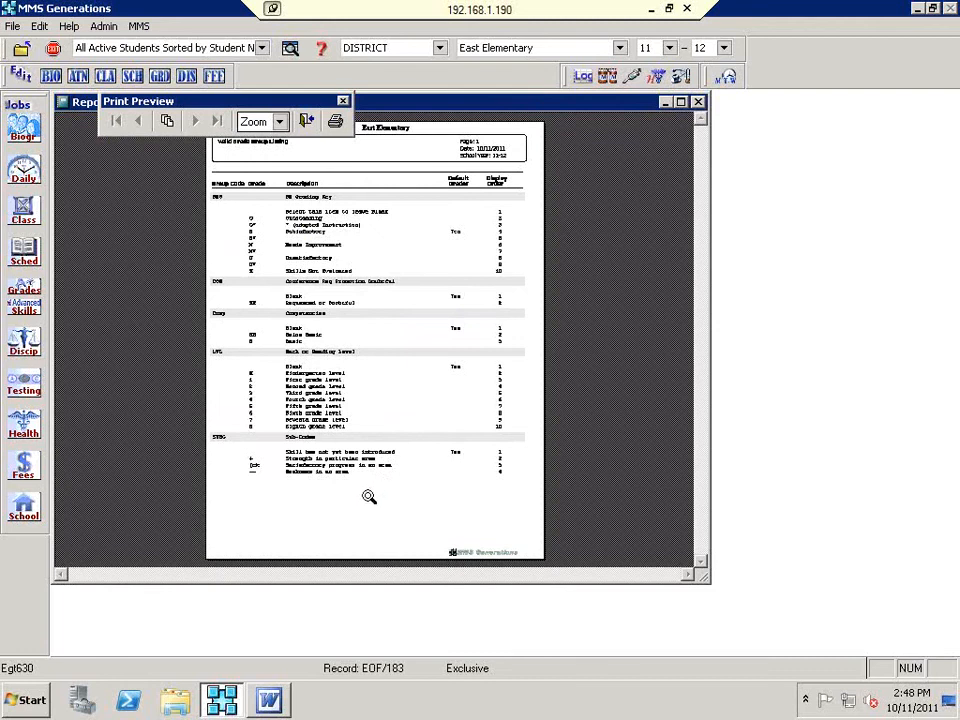
{"action": "left_click", "coordinate": [308, 120]}
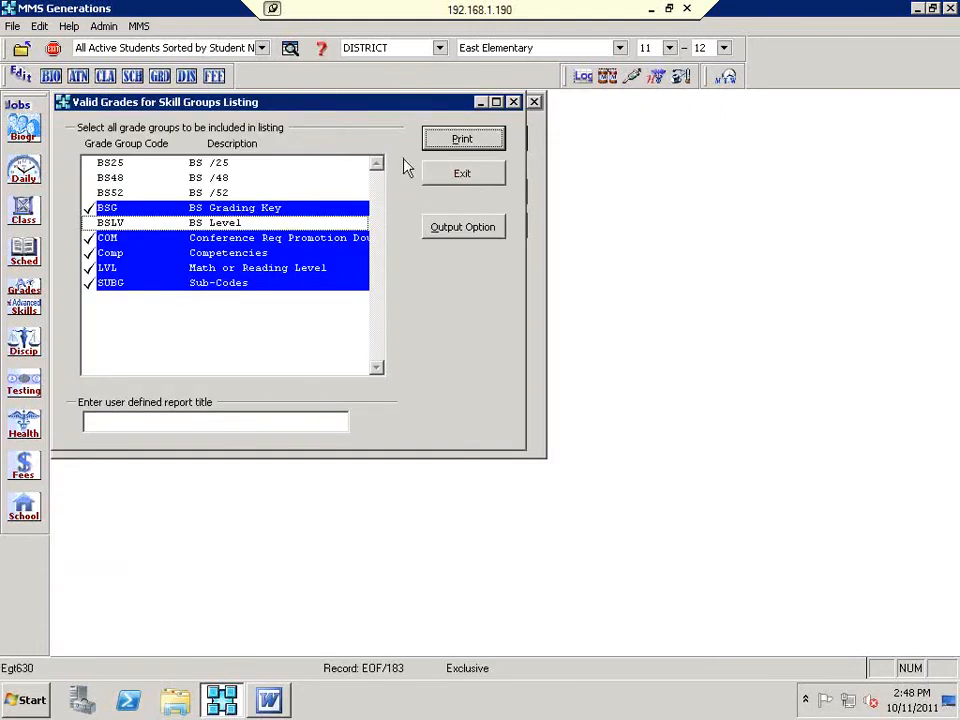
Step: Close the valid grades listing and open Edit Rooms from the School jobs
{"action": "left_click", "coordinate": [487, 178]}
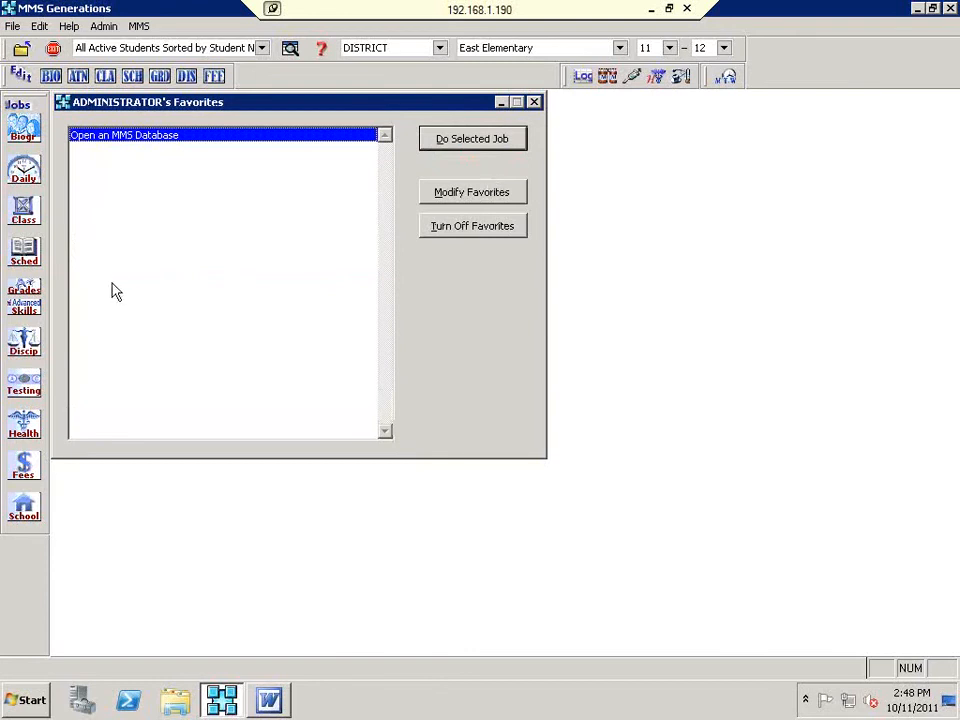
{"action": "left_click", "coordinate": [24, 306]}
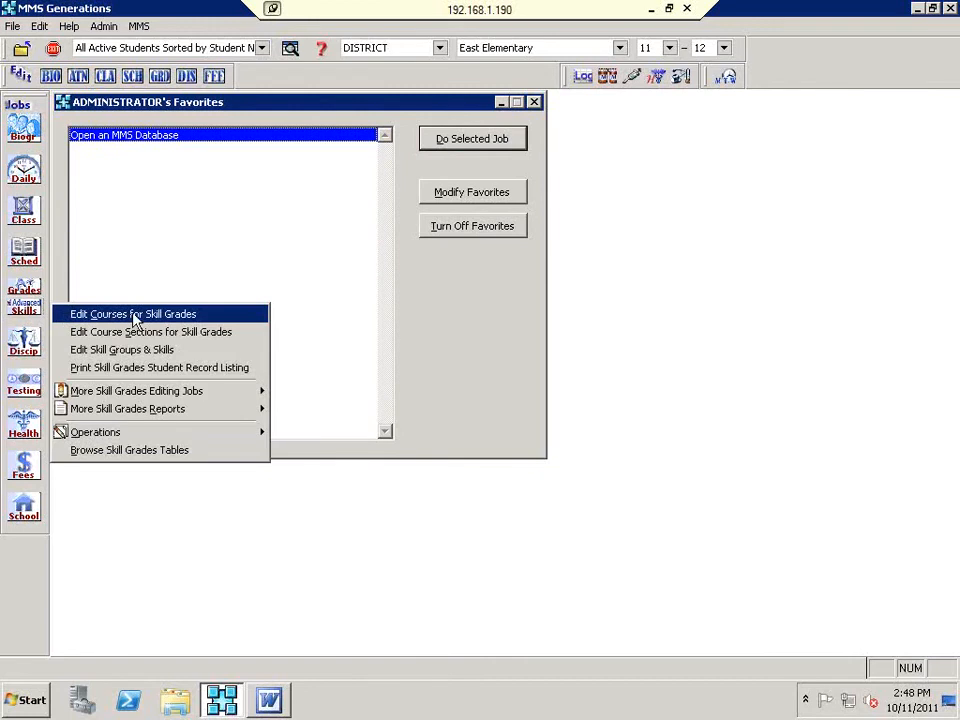
{"action": "left_click", "coordinate": [433, 310]}
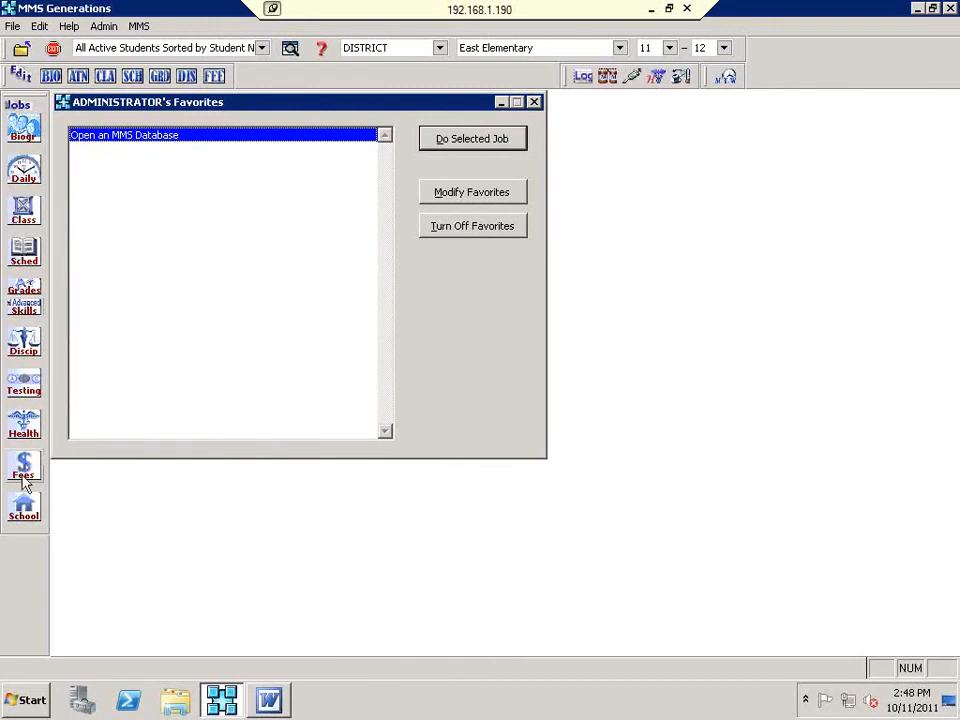
{"action": "left_click", "coordinate": [24, 512]}
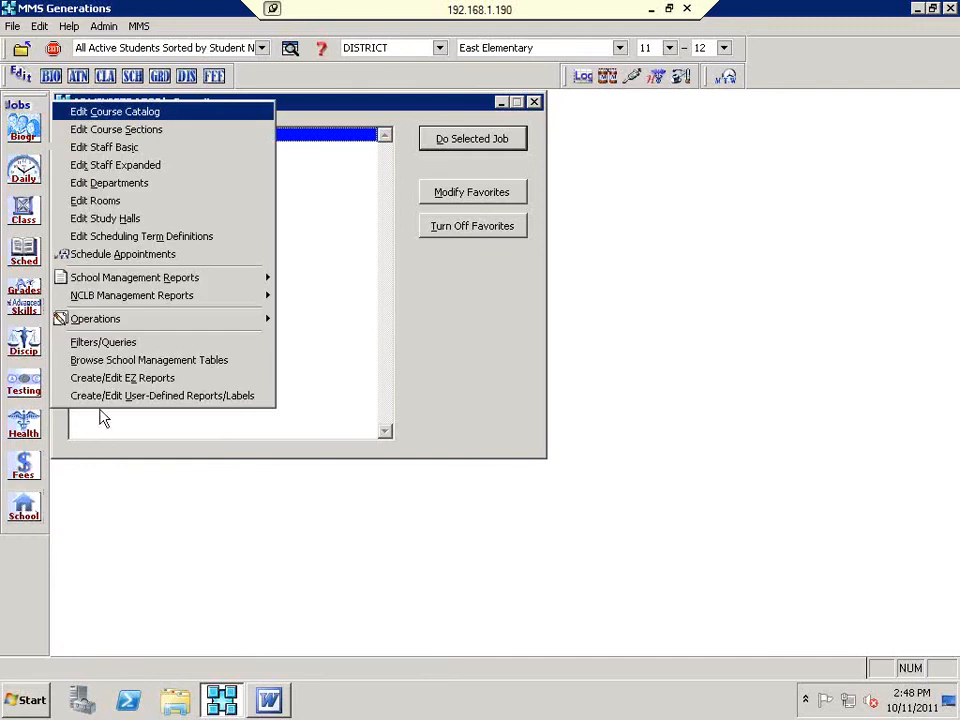
{"action": "left_click", "coordinate": [99, 204]}
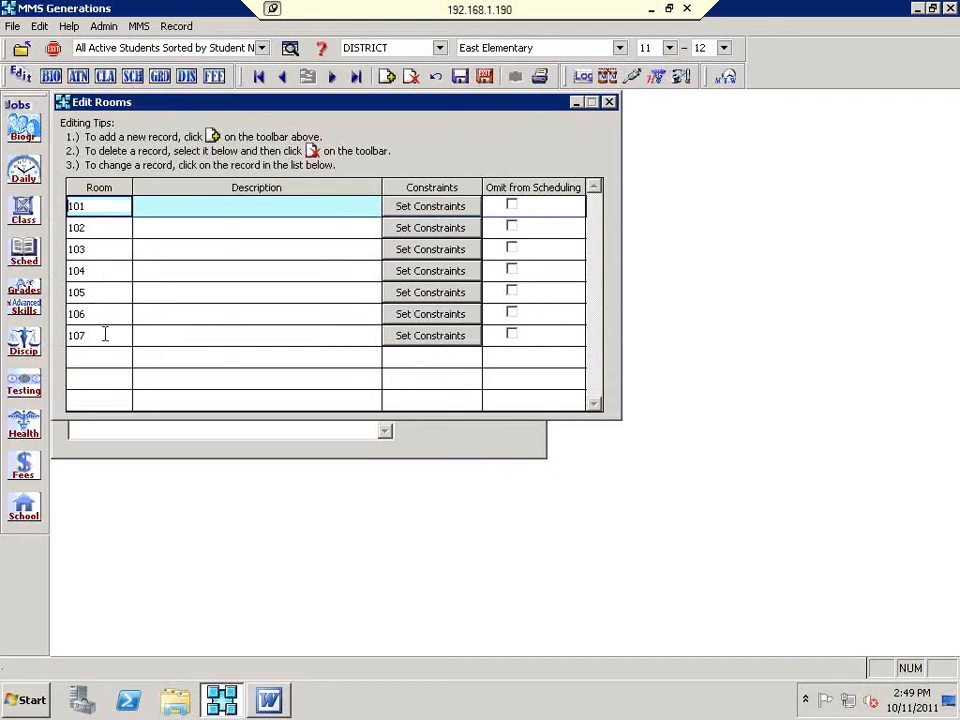
Step: Add room 201 after rooms 101–107 and exit the room editor
{"action": "left_click", "coordinate": [387, 78]}
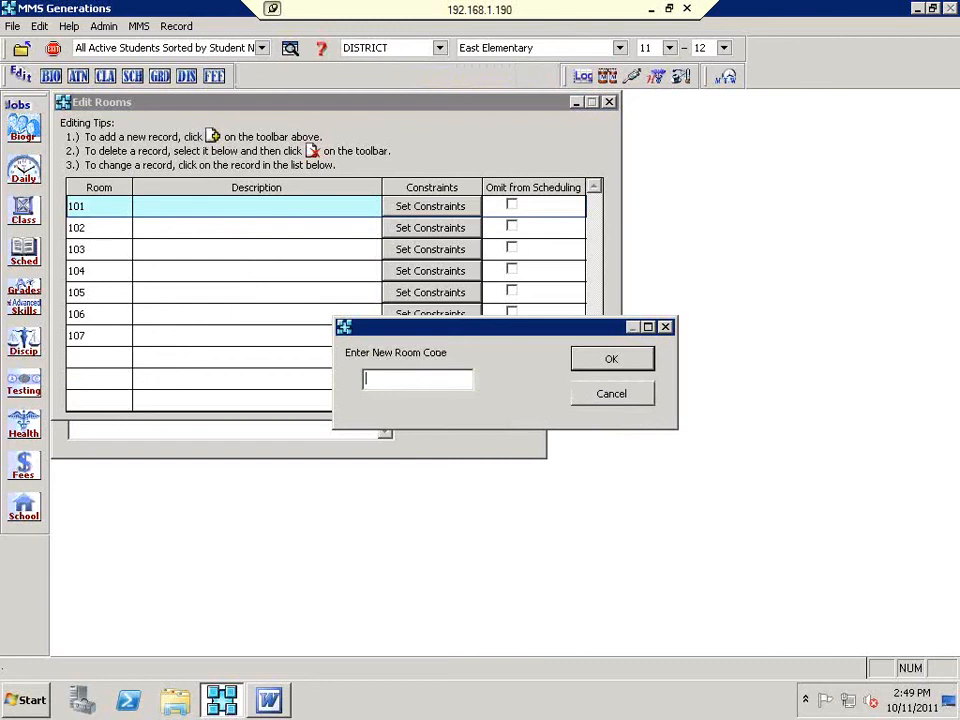
{"action": "type", "text": "201"}
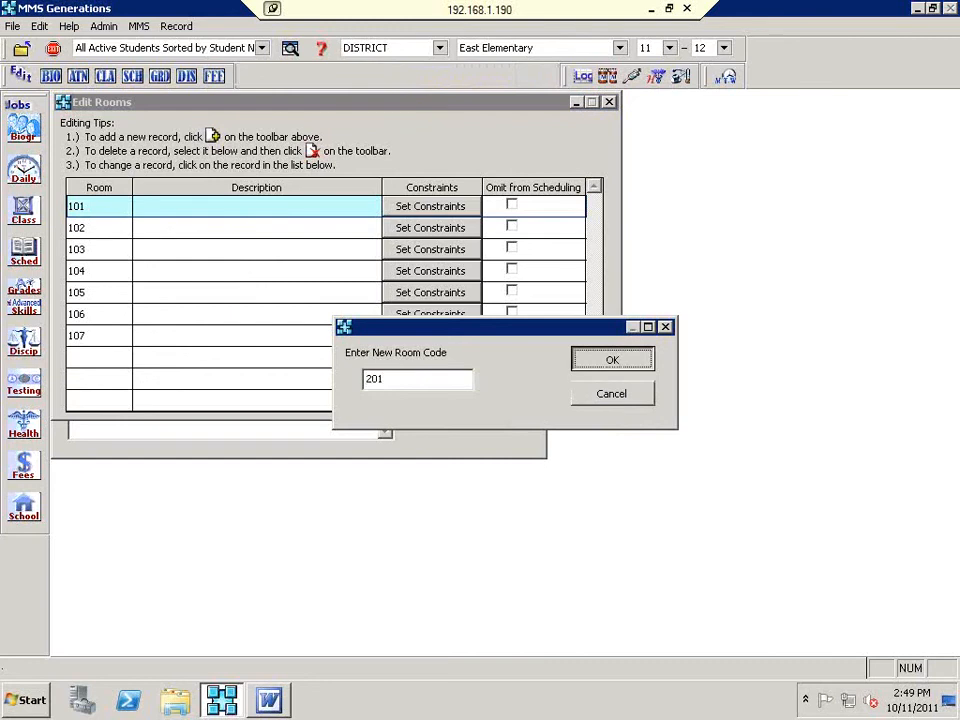
{"action": "key", "text": "Return"}
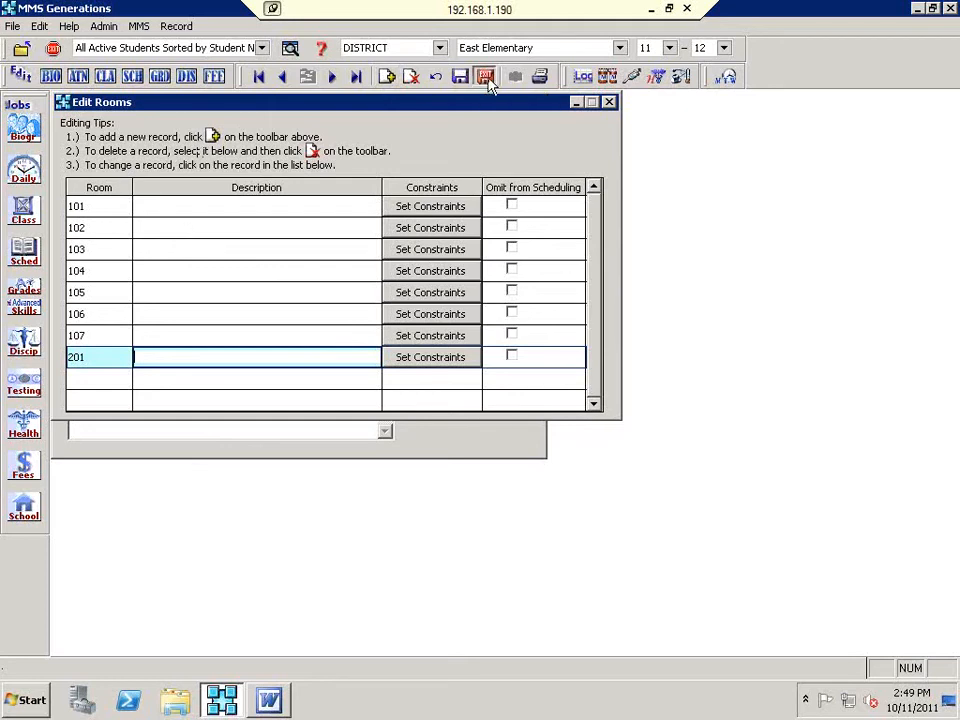
{"action": "left_click", "coordinate": [485, 78]}
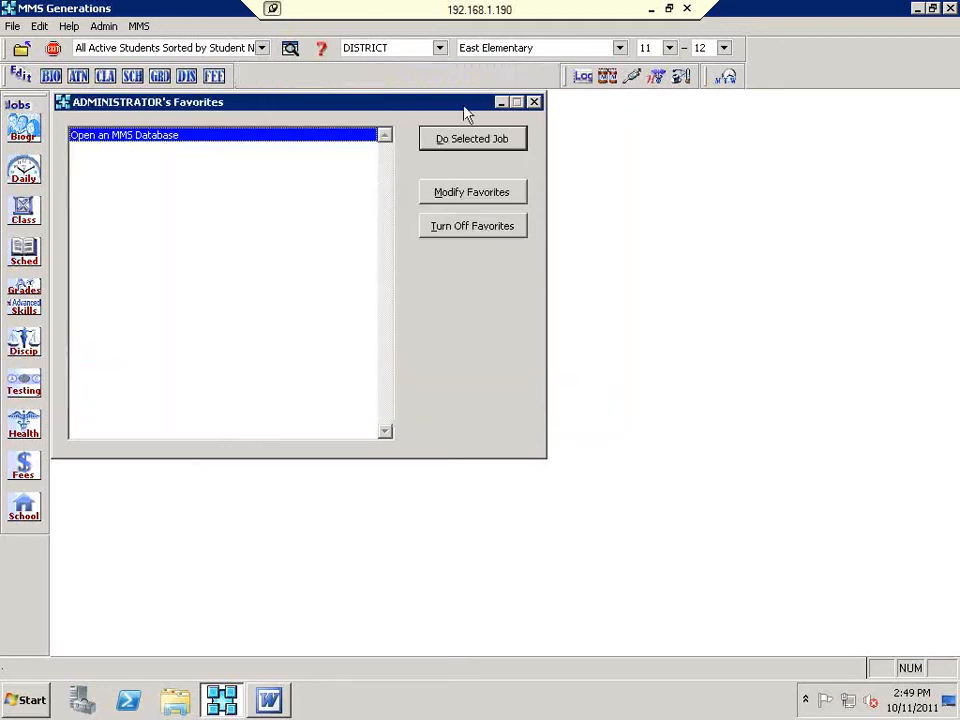
Step: Open Edit Staff Basic and view the staff list twice, cancelling back to staff 101's record
{"action": "left_click", "coordinate": [34, 505]}
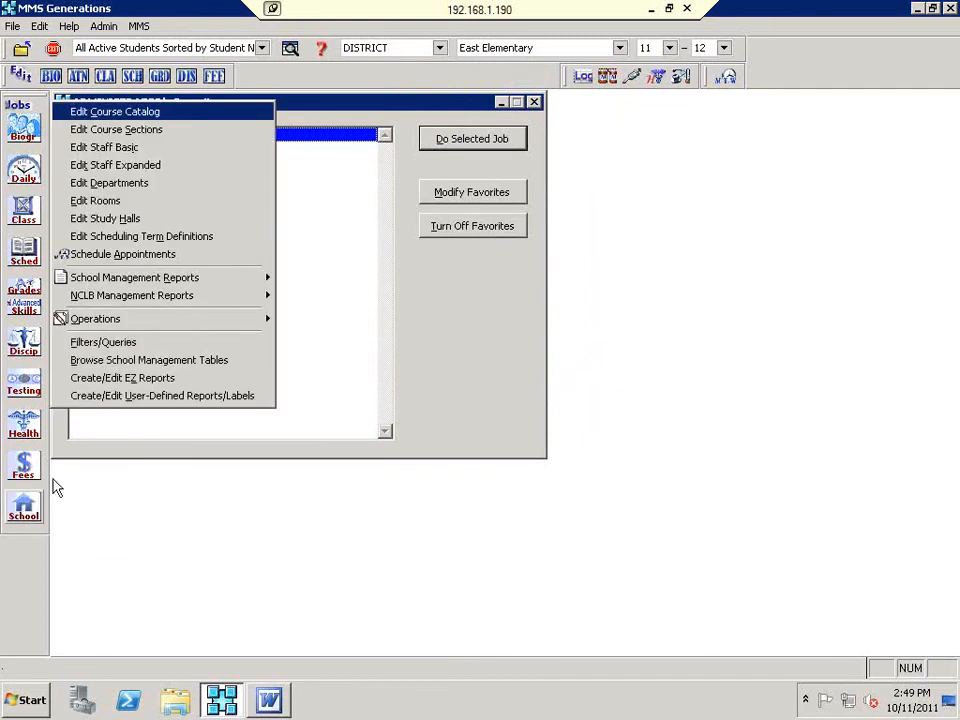
{"action": "left_click", "coordinate": [128, 149]}
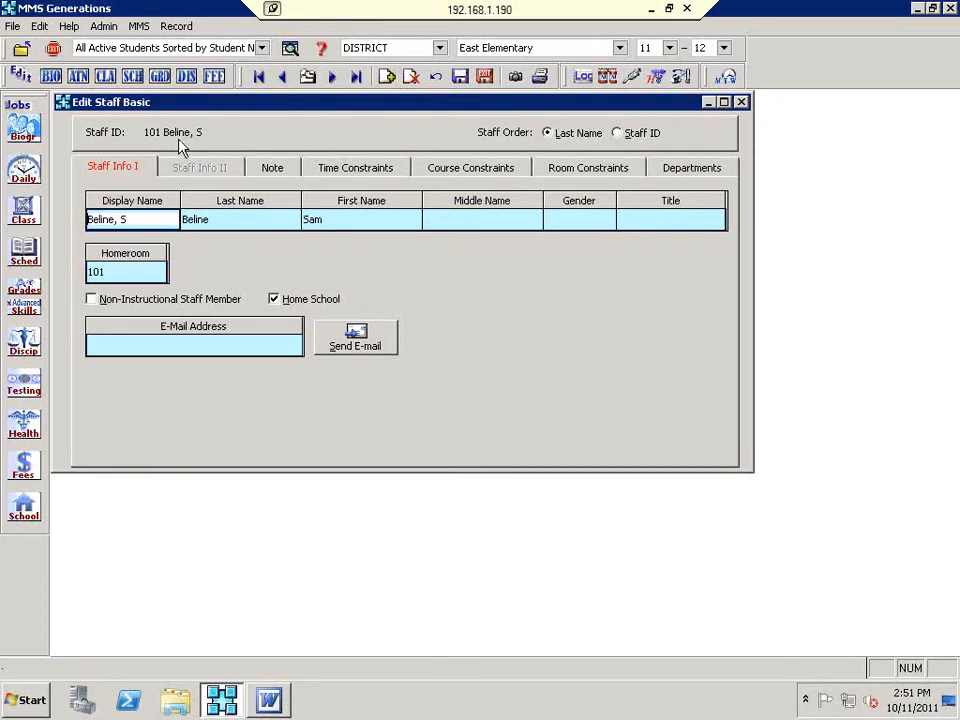
{"action": "left_click", "coordinate": [306, 78]}
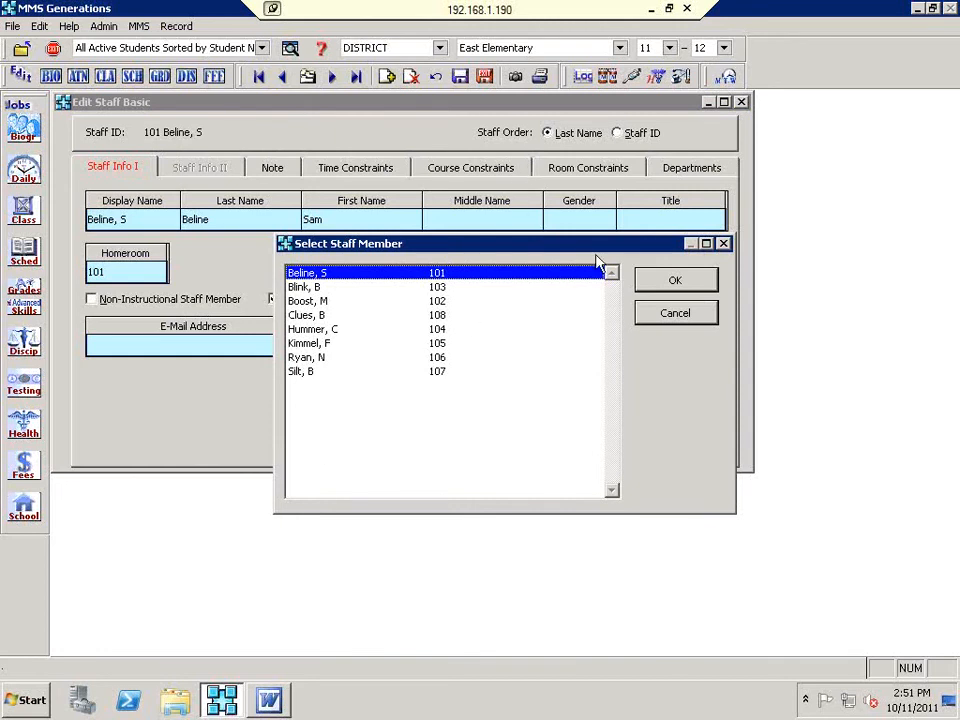
{"action": "left_click", "coordinate": [645, 312]}
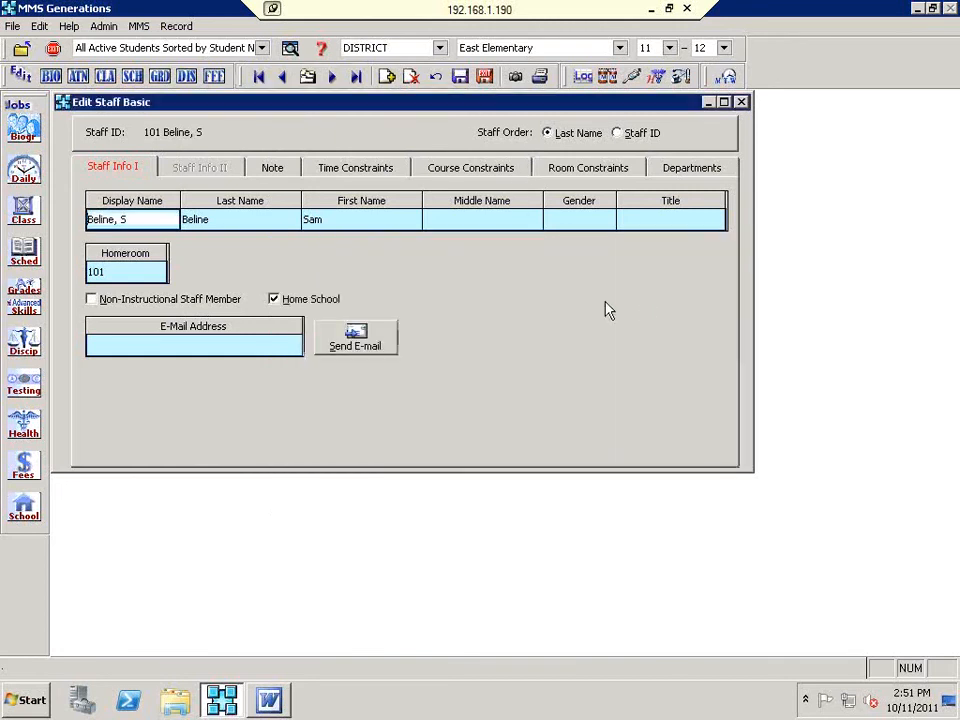
{"action": "left_click", "coordinate": [307, 79]}
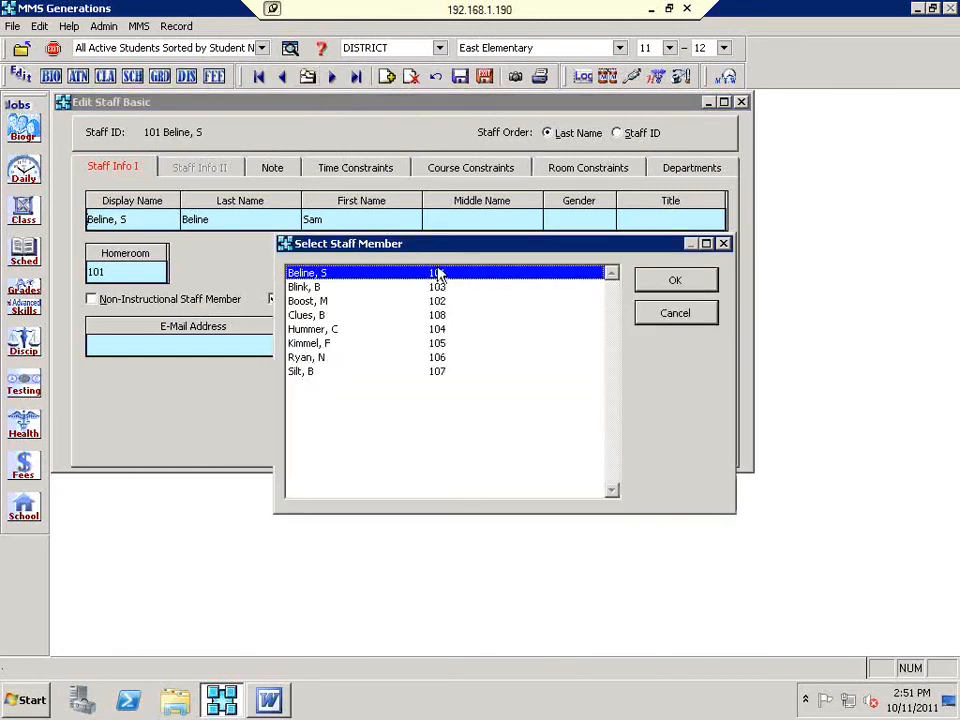
{"action": "left_click", "coordinate": [667, 318]}
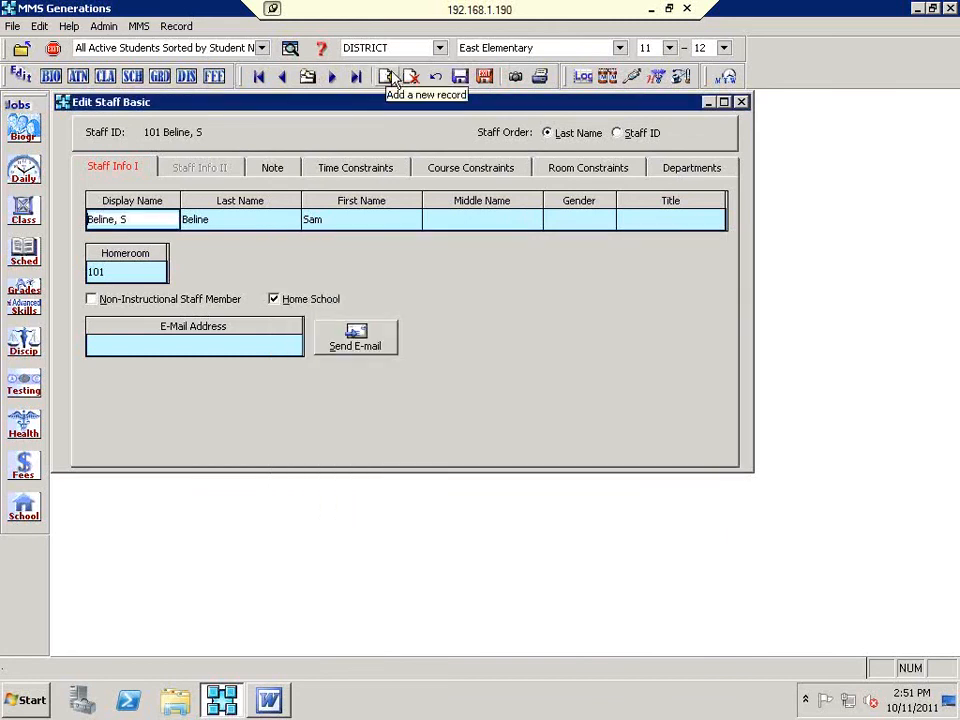
Step: Try staff code 108 for a new staff member, then enter 110 after the duplicate-ID warning
{"action": "left_click", "coordinate": [389, 77]}
{"action": "type", "text": "201"}
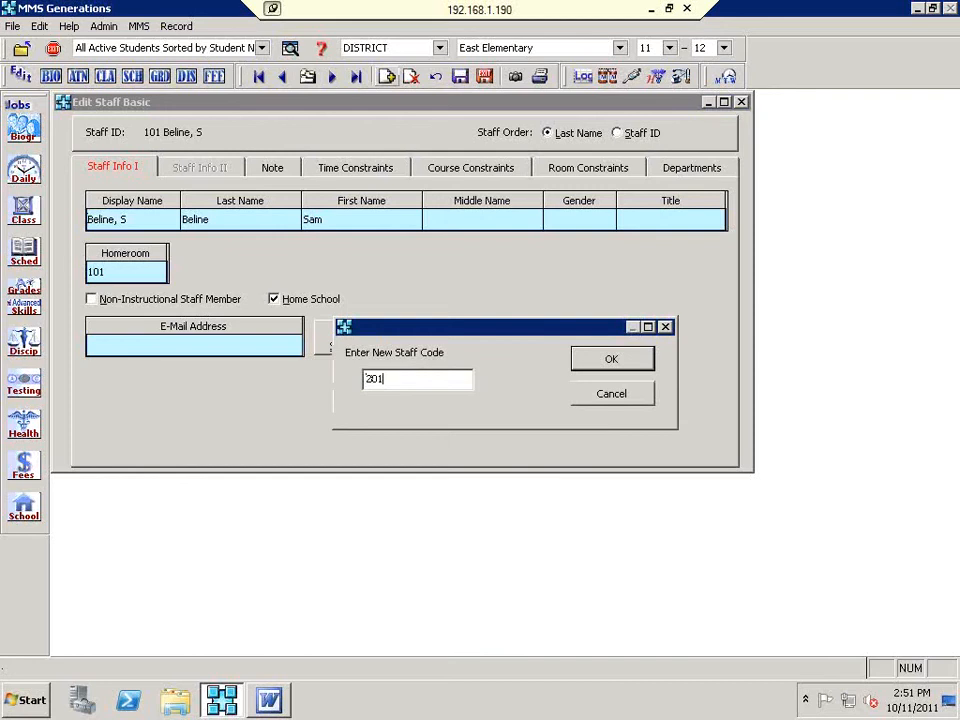
{"action": "key", "text": "BackSpace"}
{"action": "key", "text": "BackSpace"}
{"action": "key", "text": "BackSpace"}
{"action": "type", "text": "108"}
{"action": "key", "text": "Return"}
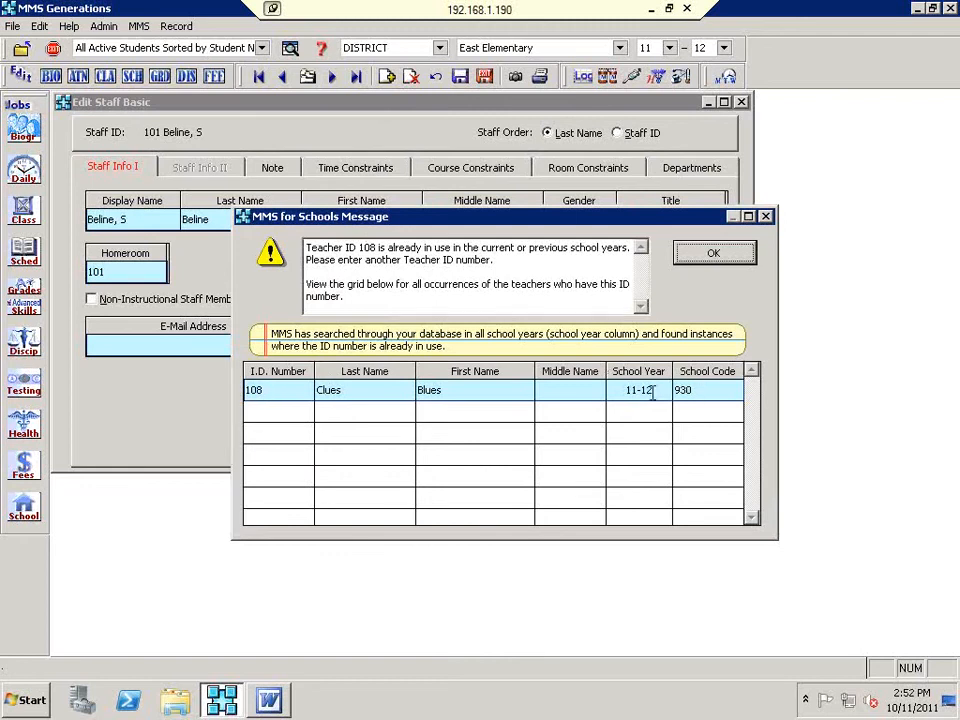
{"action": "left_click", "coordinate": [694, 262]}
{"action": "type", "text": "111"}
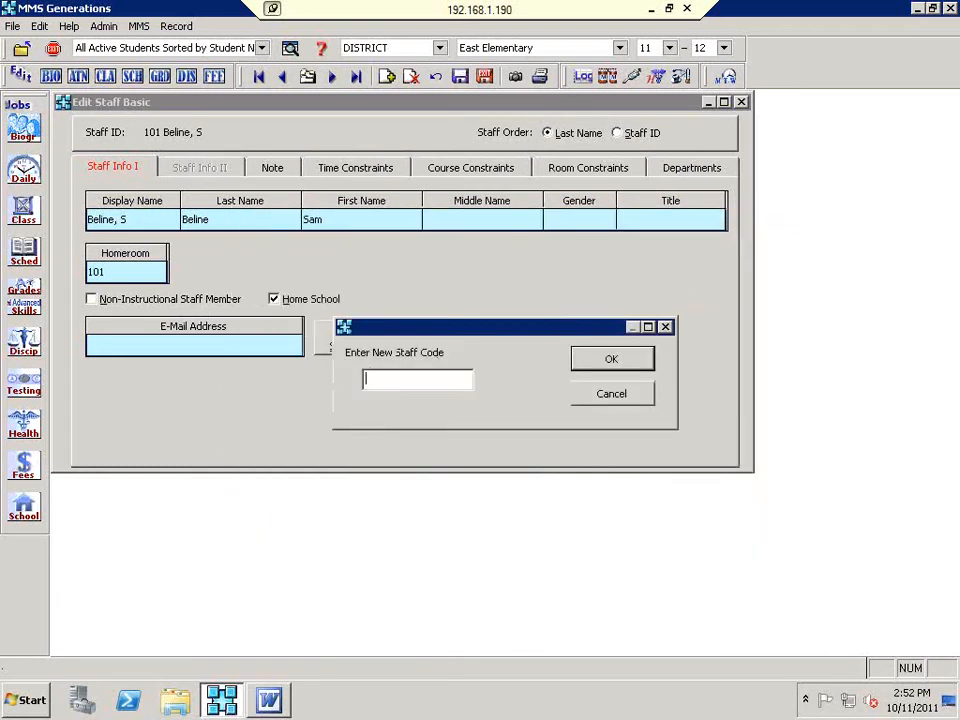
{"action": "type", "text": "0"}
Step: Confirm staff code 110 and fill in the teacher's display, last and first names
{"action": "left_click", "coordinate": [634, 360]}
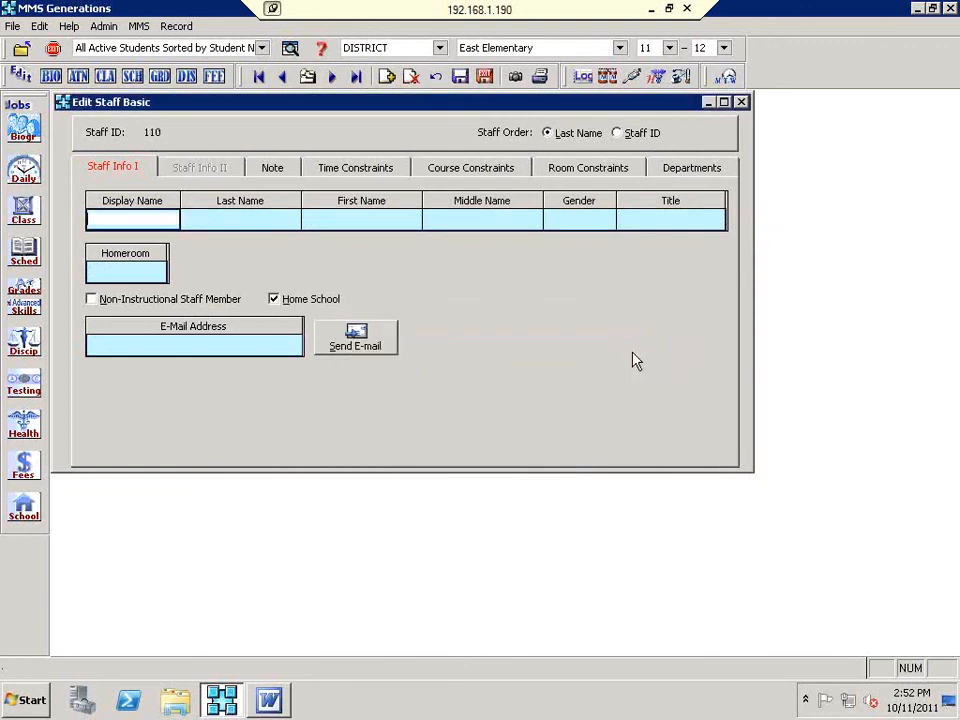
{"action": "type", "text": "Grace, P"}
{"action": "key", "text": "Tab"}
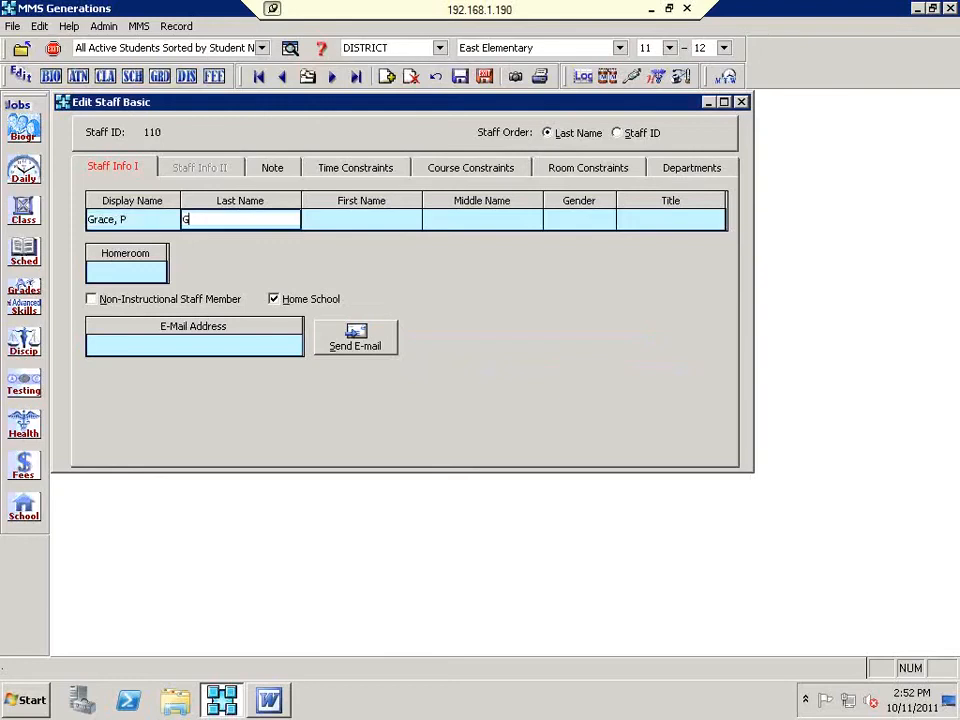
{"action": "key", "text": "Tab"}
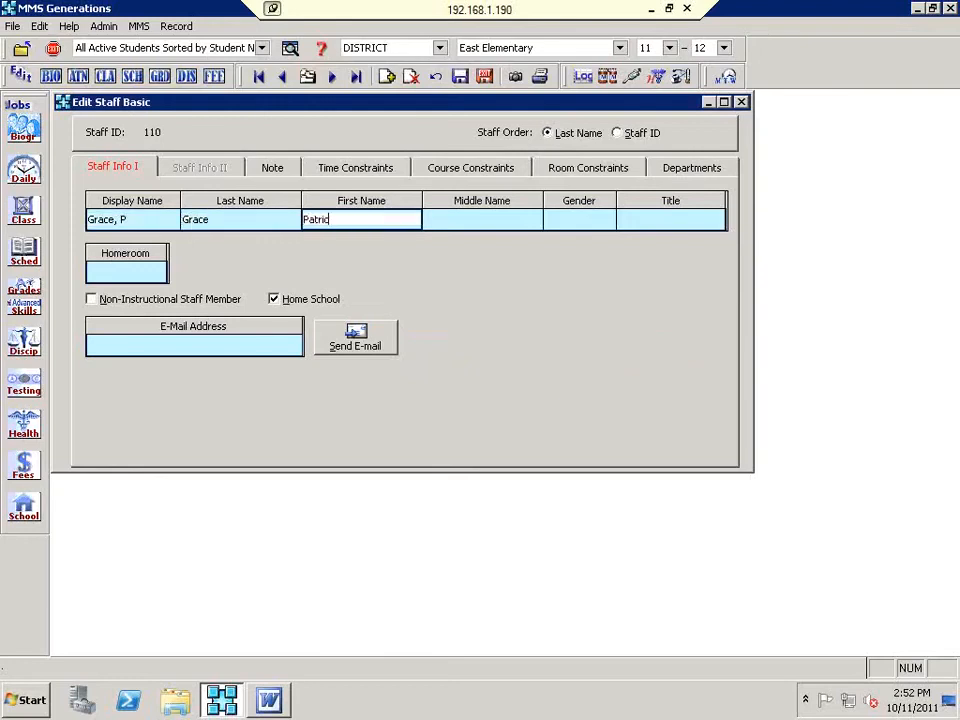
Step: Set gender to M, leave the title blank, and assign homeroom 201
{"action": "key", "text": "Tab"}
{"action": "key", "text": "Tab"}
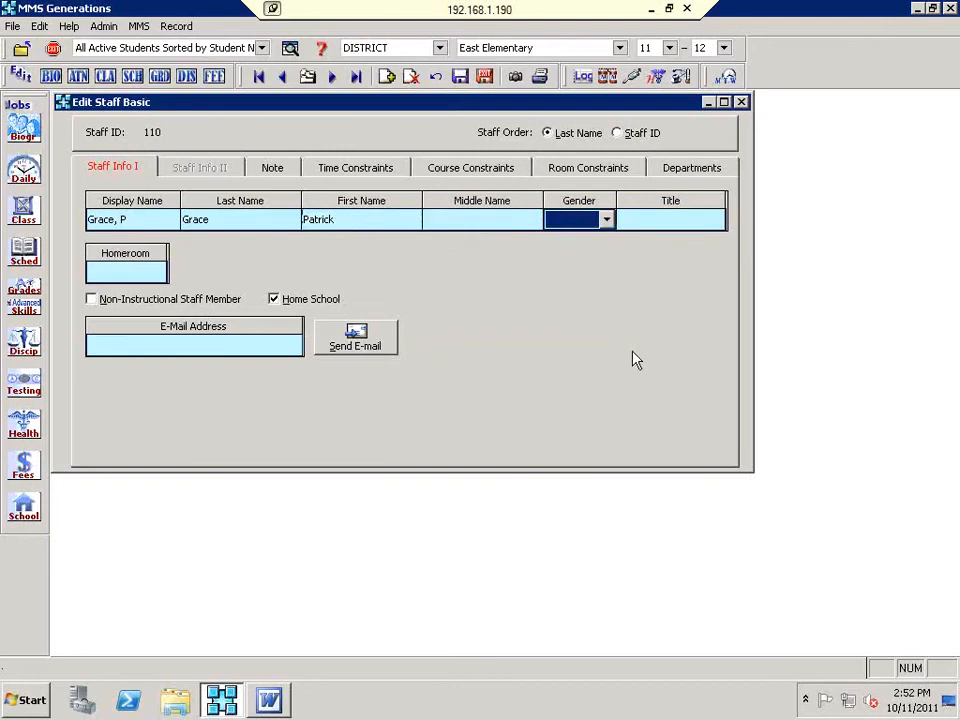
{"action": "key", "text": "m"}
{"action": "key", "text": "Tab"}
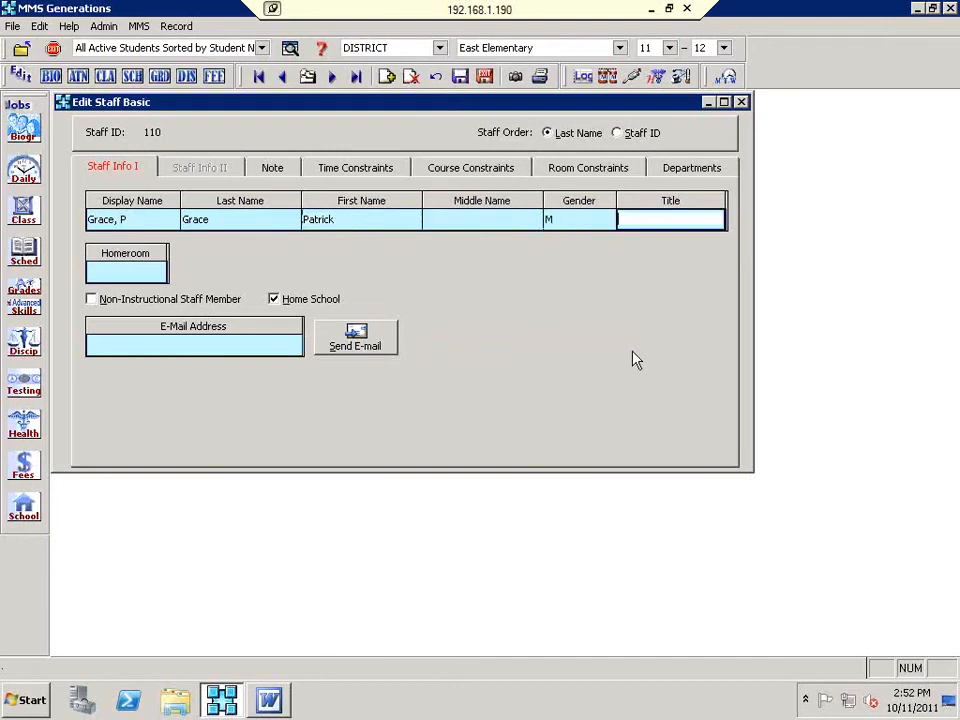
{"action": "key", "text": "Tab"}
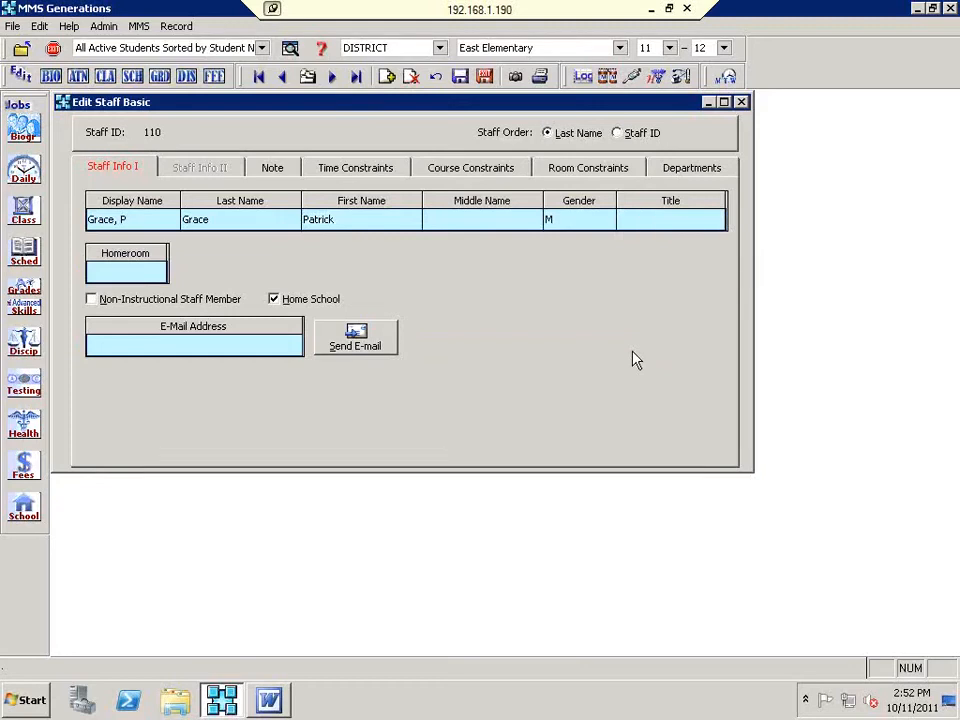
{"action": "key", "text": "2"}
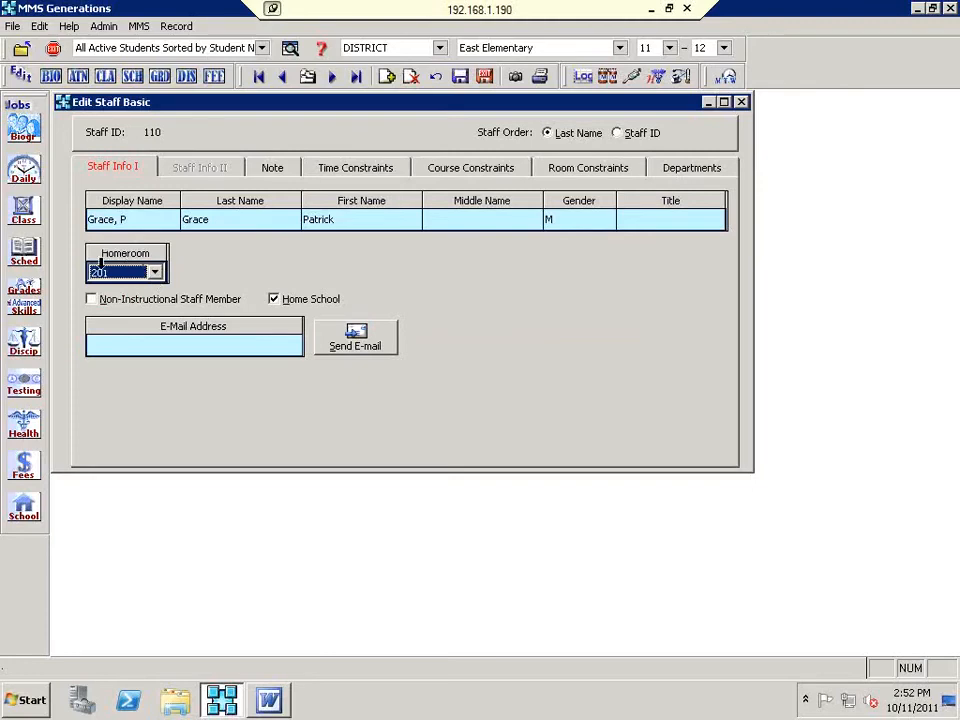
{"action": "left_click", "coordinate": [156, 276]}
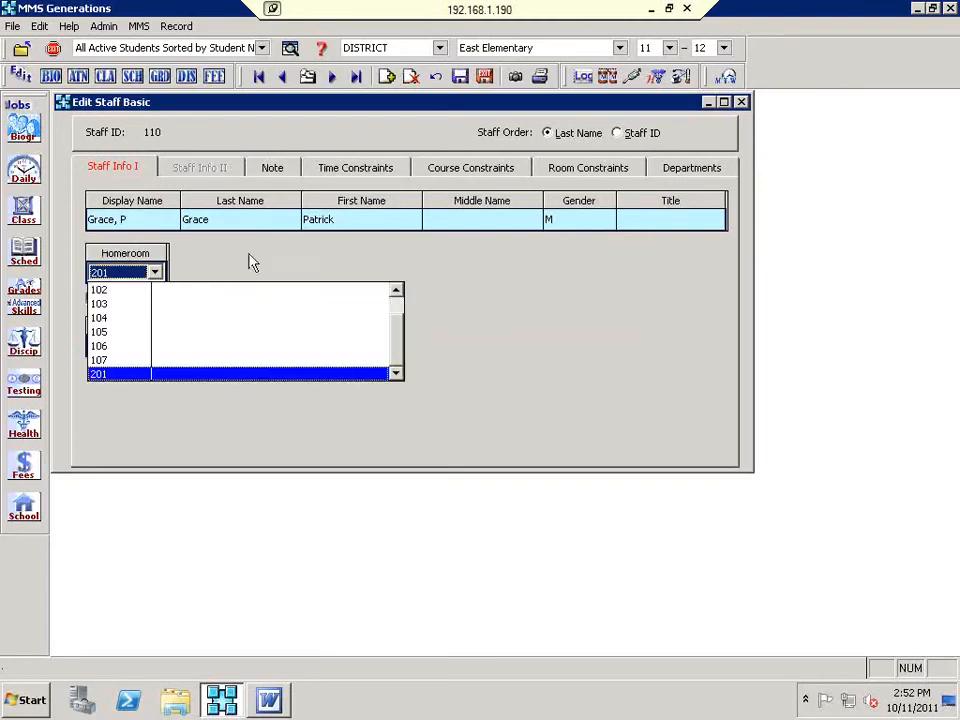
{"action": "left_click_drag", "start_coordinate": [399, 342], "coordinate": [400, 368]}
{"action": "left_click", "coordinate": [272, 376]}
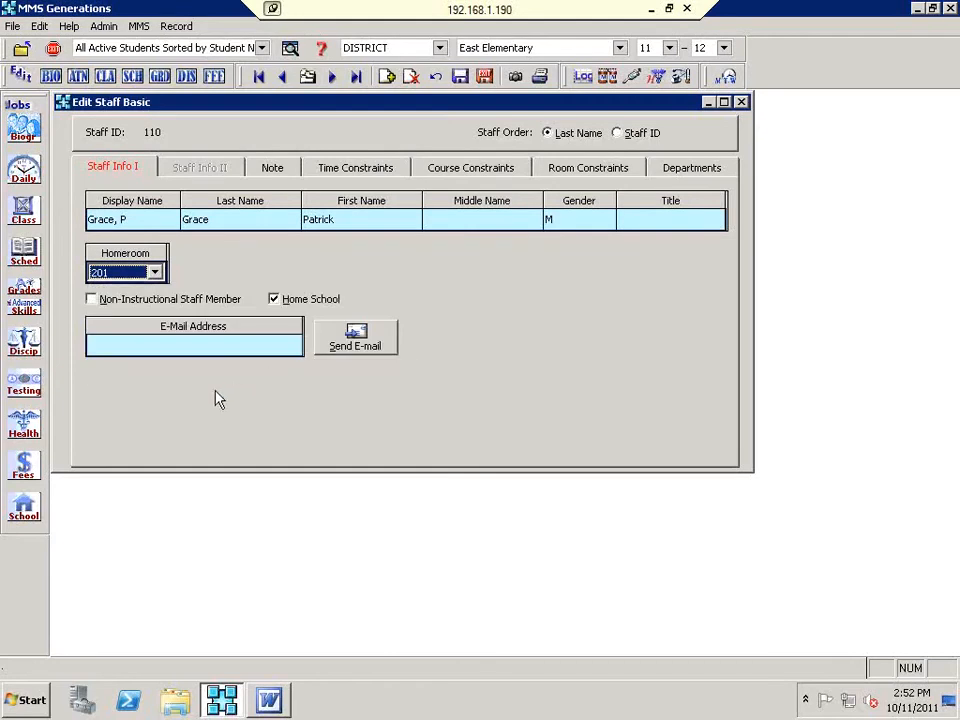
{"action": "left_click", "coordinate": [213, 351]}
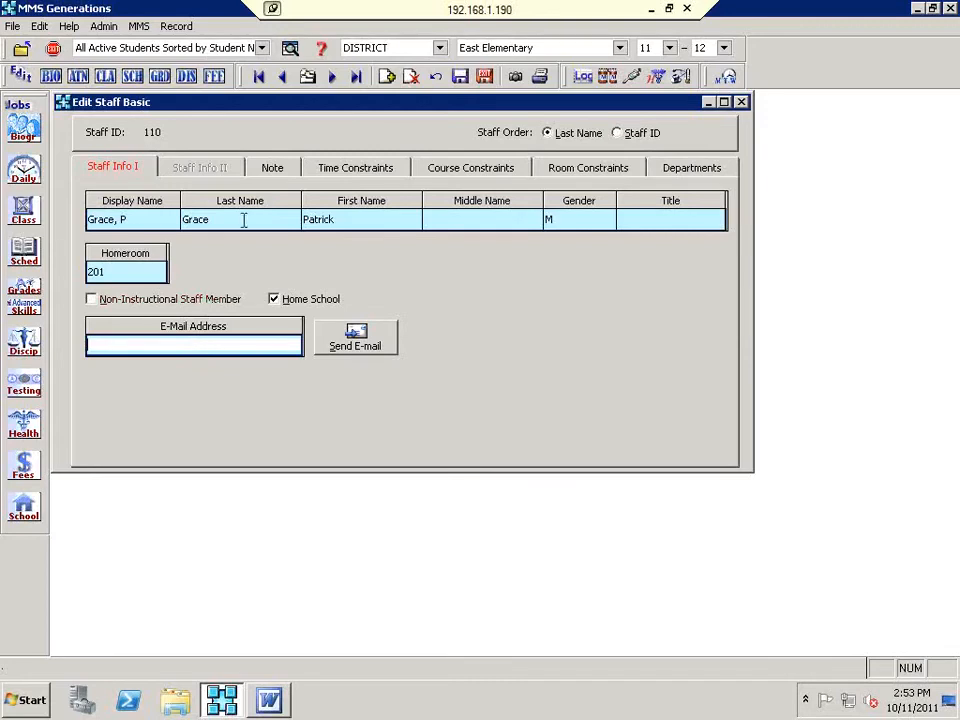
Step: Check the Note tab, then save staff record 110 and close the editor
{"action": "left_click", "coordinate": [267, 172]}
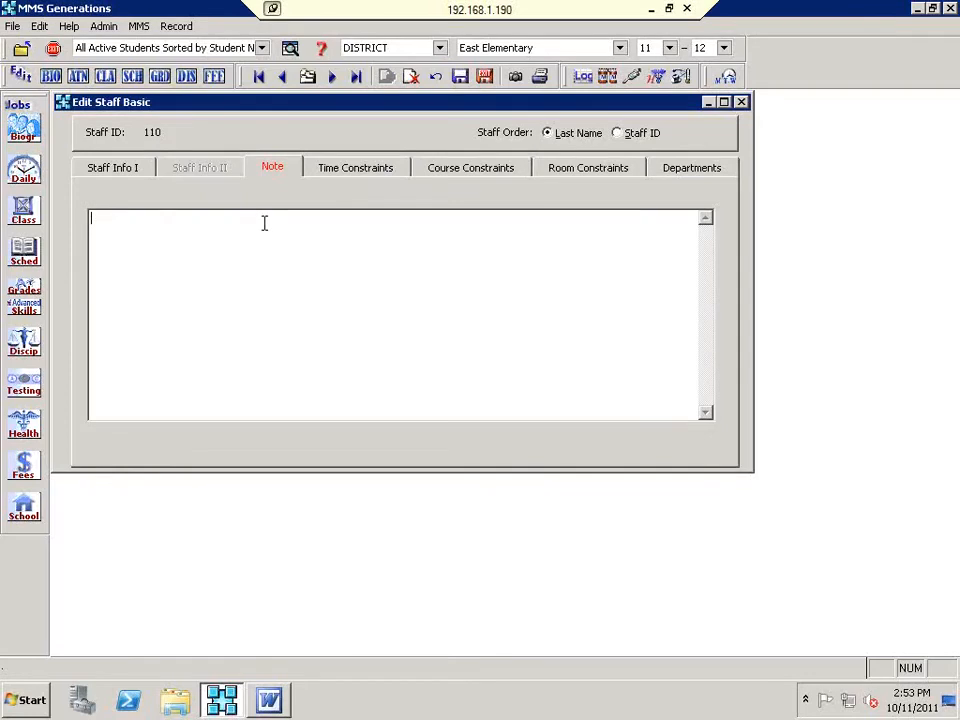
{"action": "left_click", "coordinate": [484, 85]}
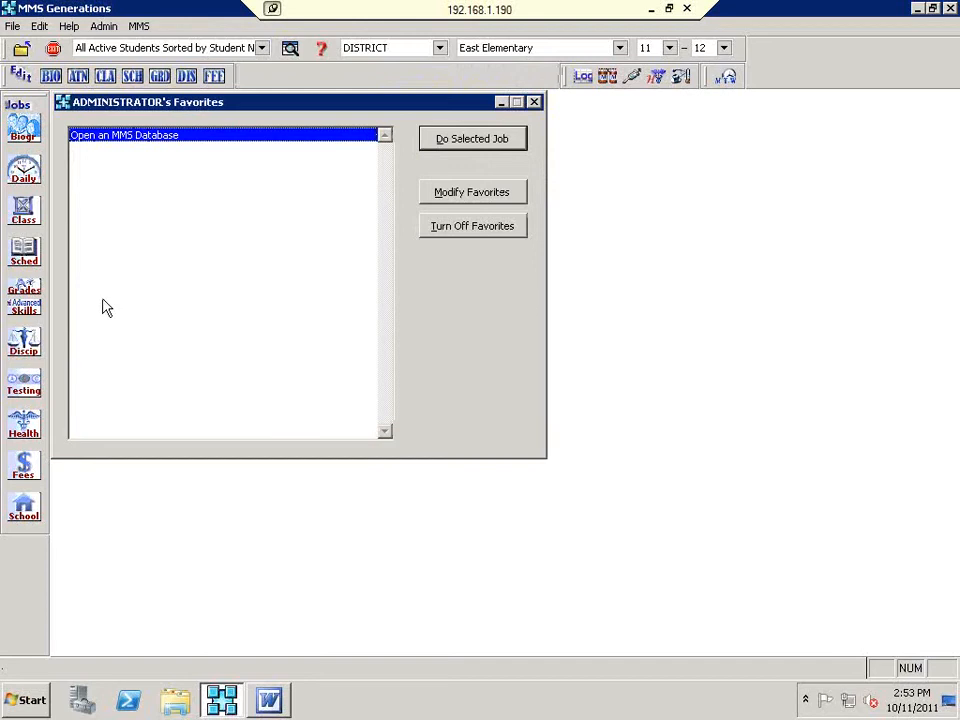
{"action": "left_click", "coordinate": [110, 30]}
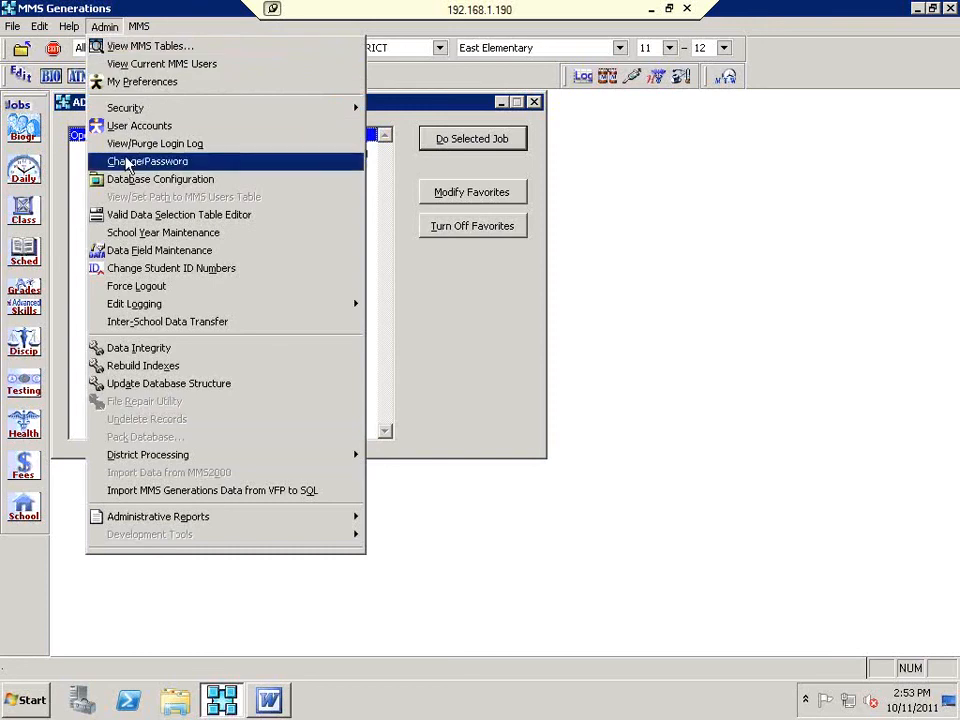
{"action": "left_click", "coordinate": [128, 180]}
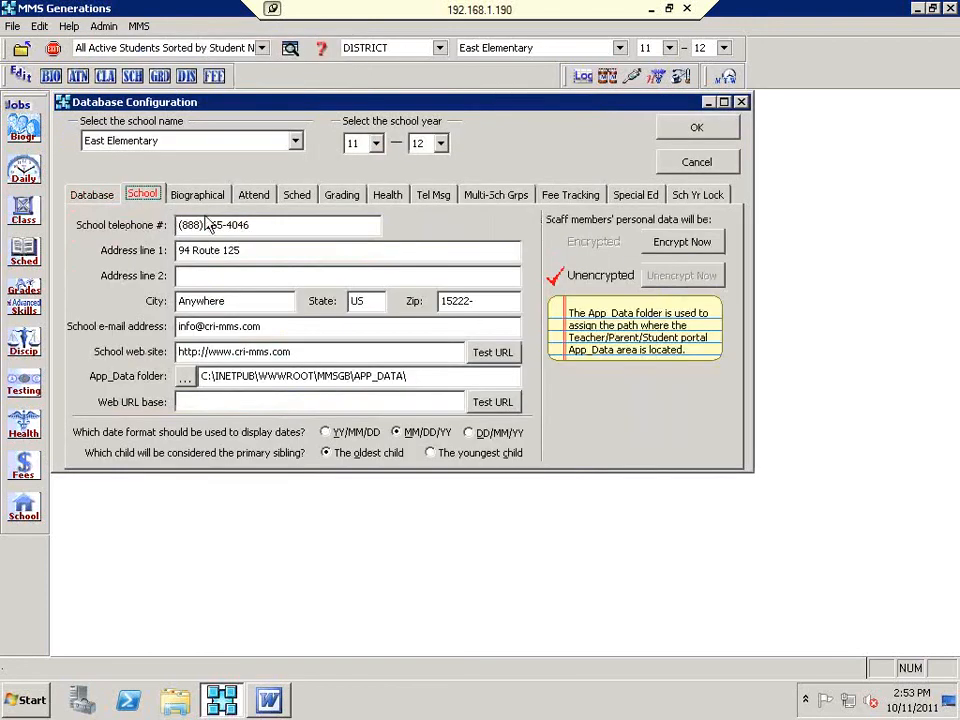
{"action": "left_click", "coordinate": [310, 198]}
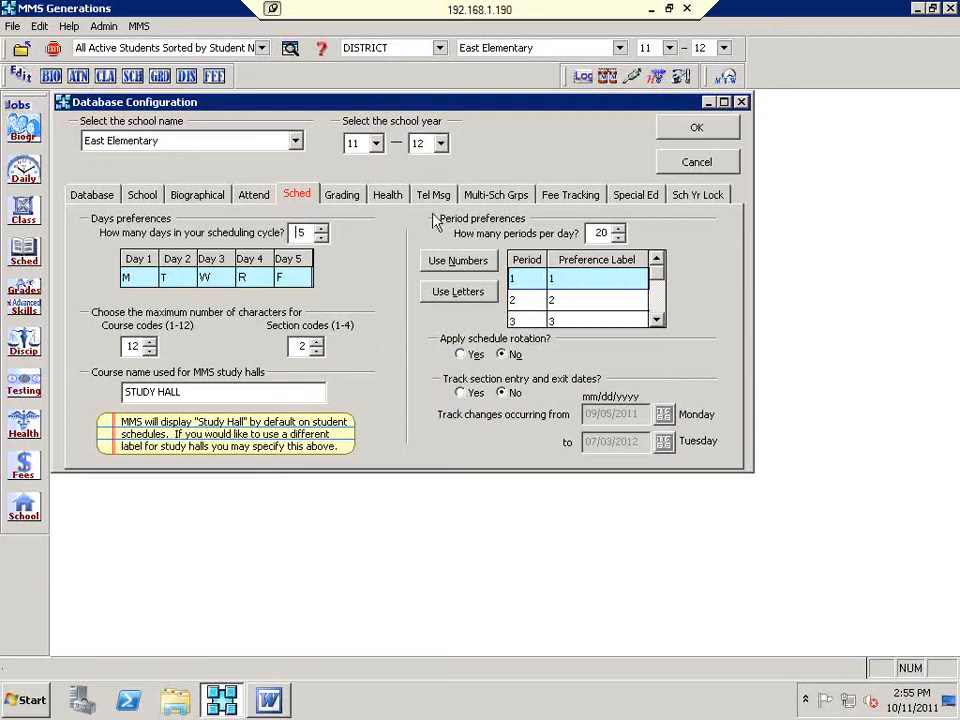
{"action": "left_click", "coordinate": [714, 131]}
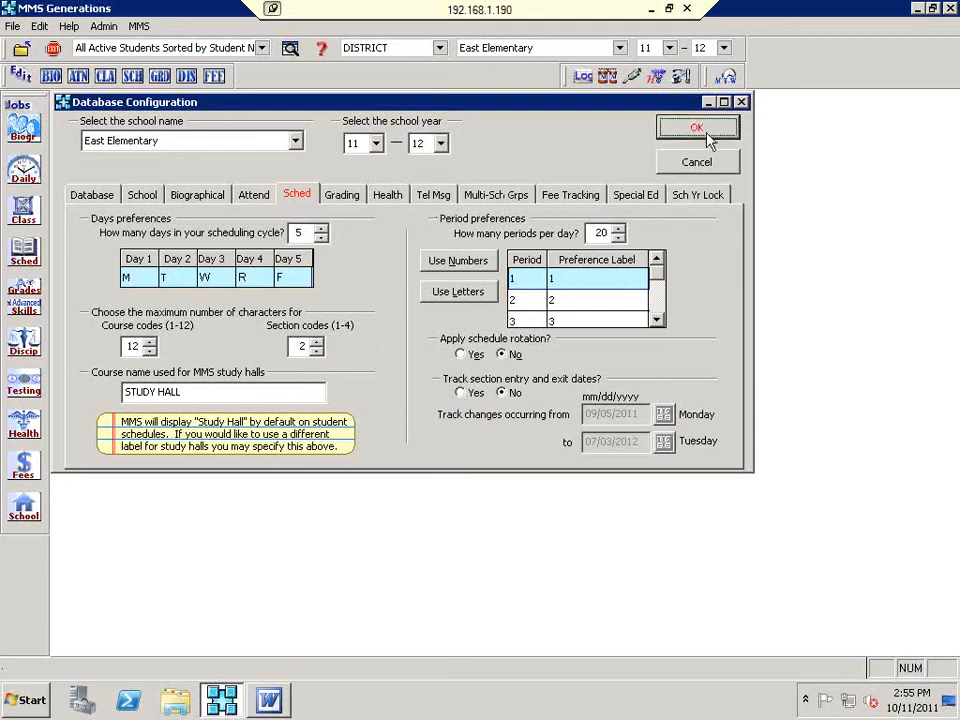
Step: Open Edit Course Sections for Skill Grades and try Art 01 at periods 3–4, then reset to period 1
{"action": "left_click", "coordinate": [17, 312]}
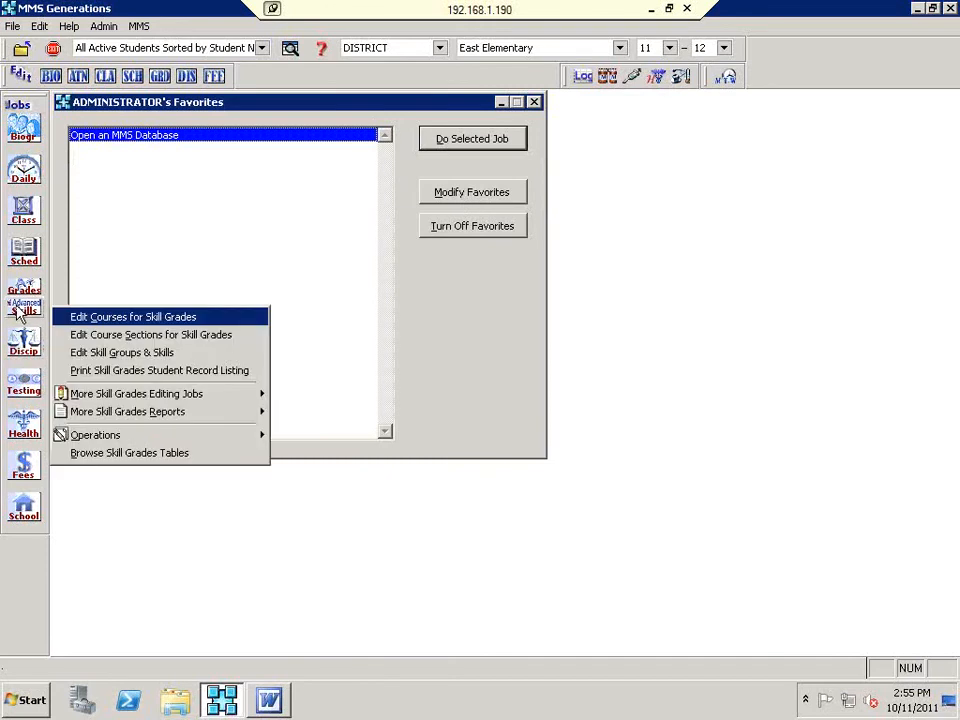
{"action": "left_click", "coordinate": [100, 336]}
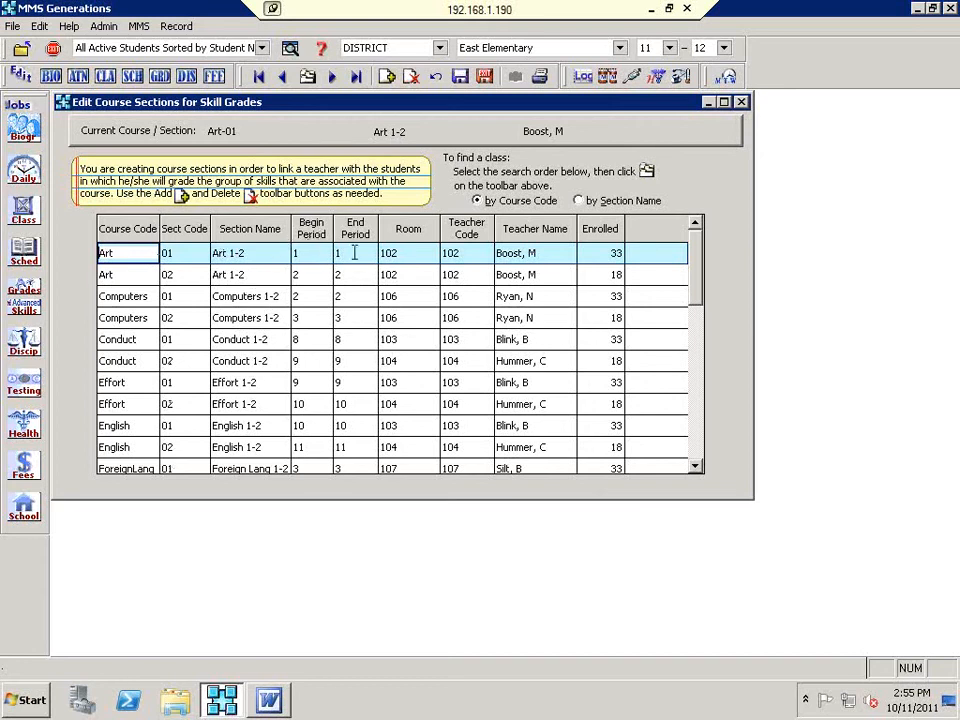
{"action": "left_click", "coordinate": [324, 254]}
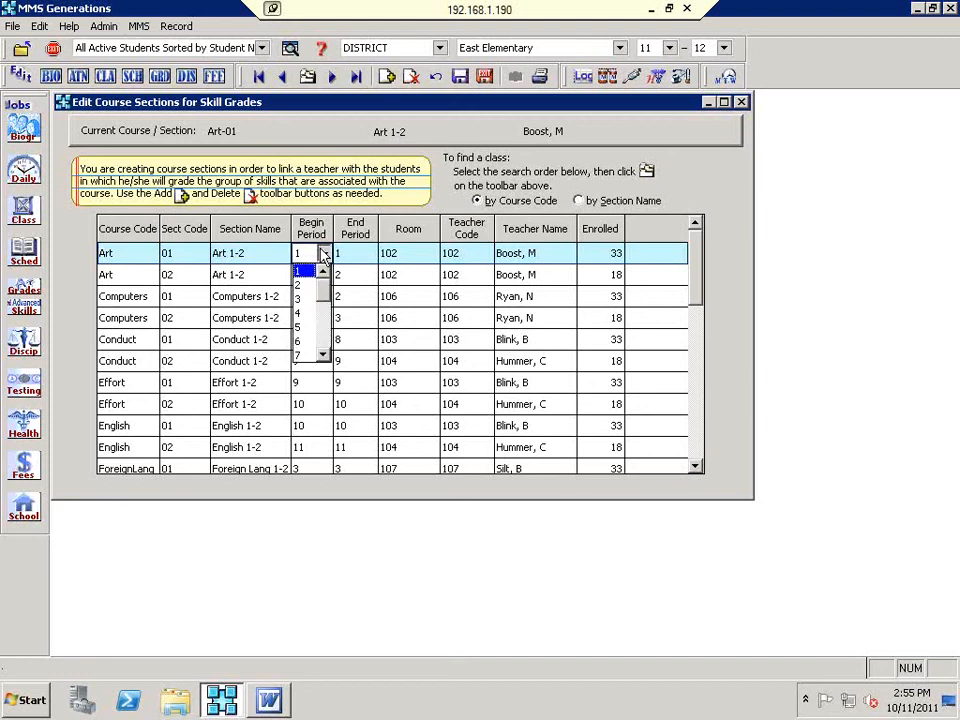
{"action": "left_click", "coordinate": [306, 298]}
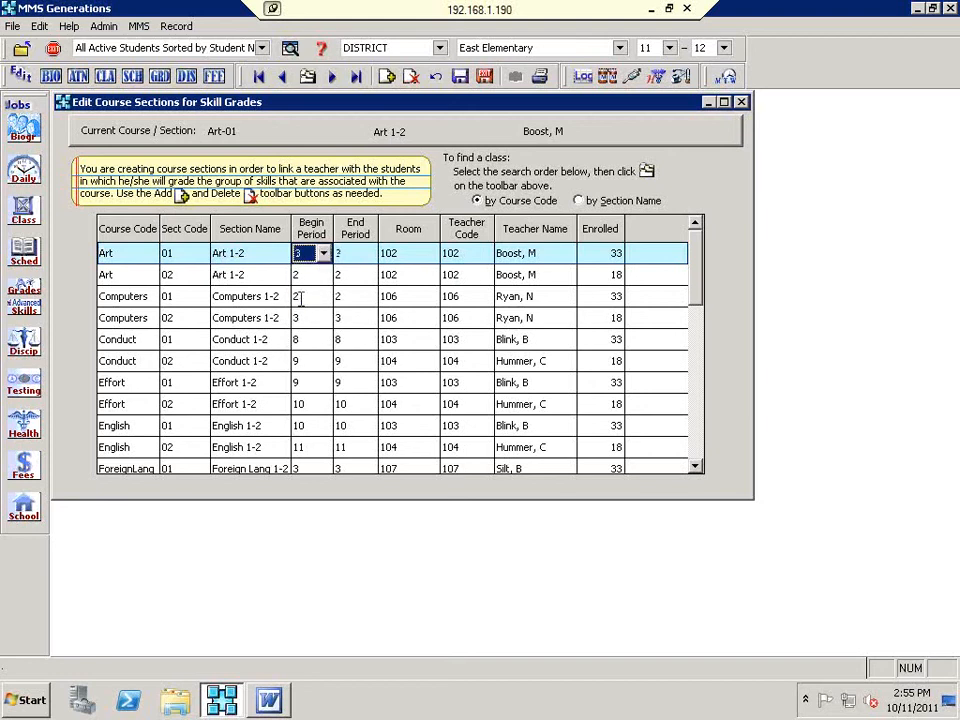
{"action": "left_click", "coordinate": [368, 256]}
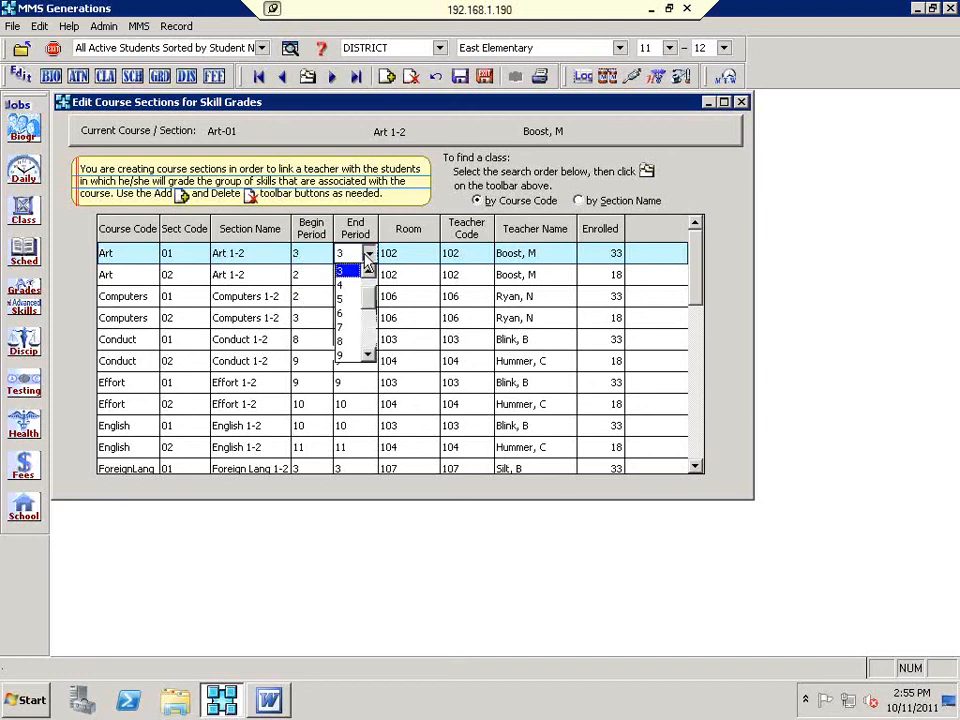
{"action": "left_click", "coordinate": [354, 285]}
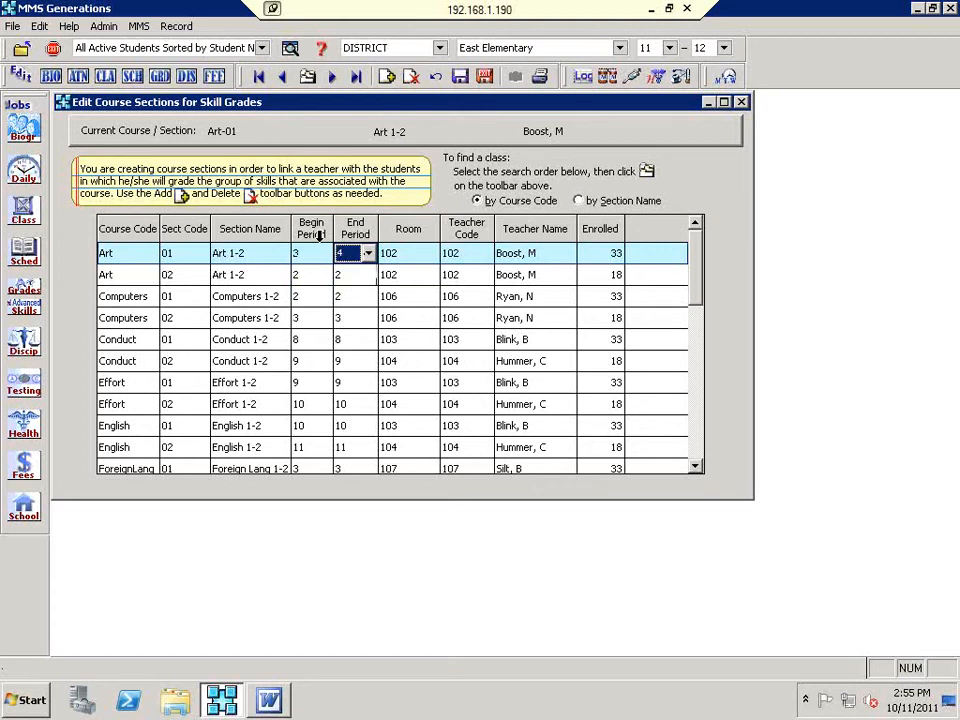
{"action": "left_click", "coordinate": [318, 253]}
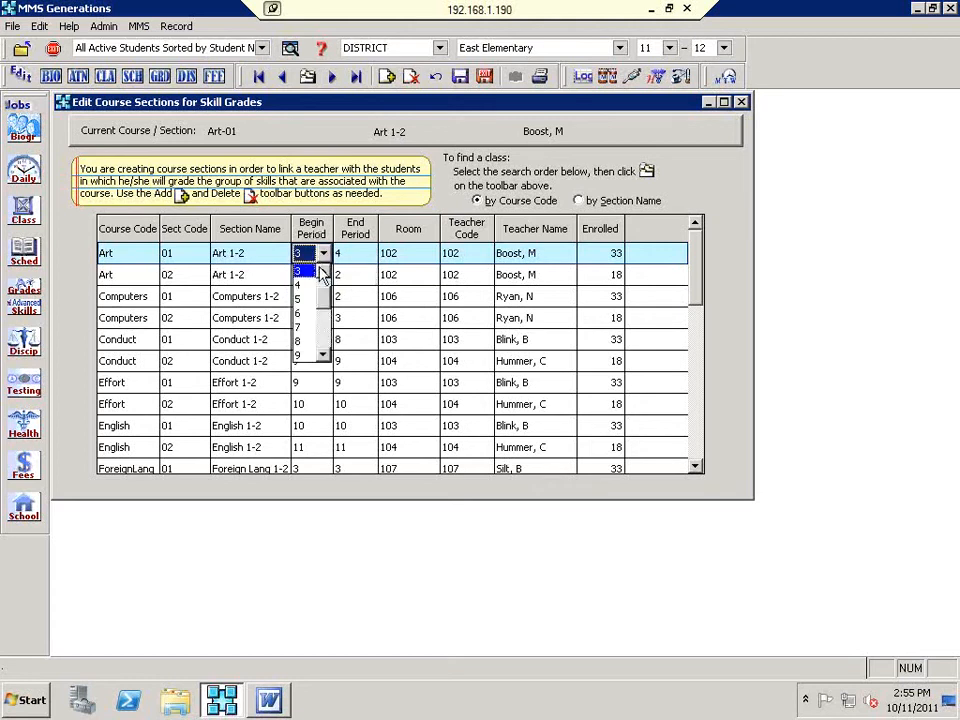
{"action": "left_click", "coordinate": [322, 272]}
{"action": "left_click", "coordinate": [322, 272]}
{"action": "left_click", "coordinate": [307, 271]}
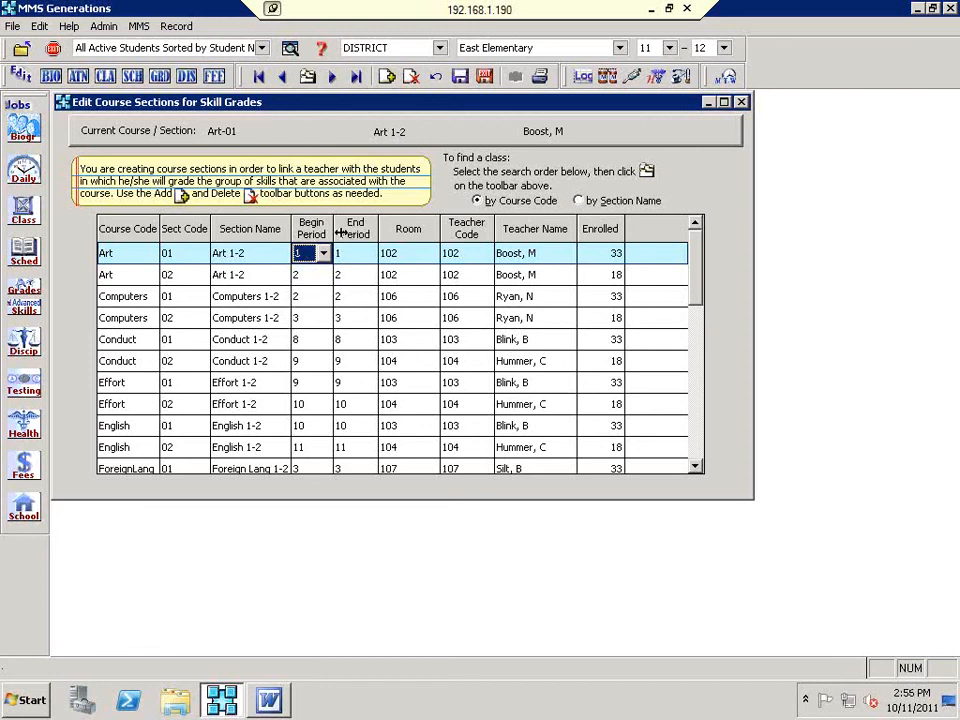
Step: Check the Art 01 teacher code and name lists, keeping the original teacher
{"action": "left_click", "coordinate": [481, 253]}
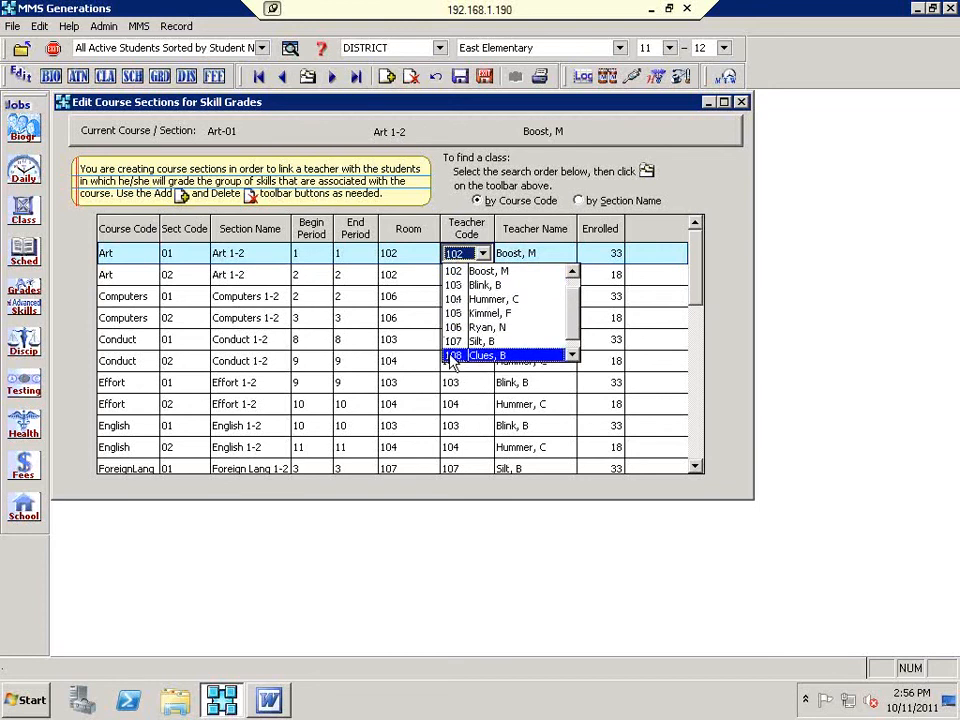
{"action": "left_click", "coordinate": [544, 252]}
{"action": "left_click", "coordinate": [546, 256]}
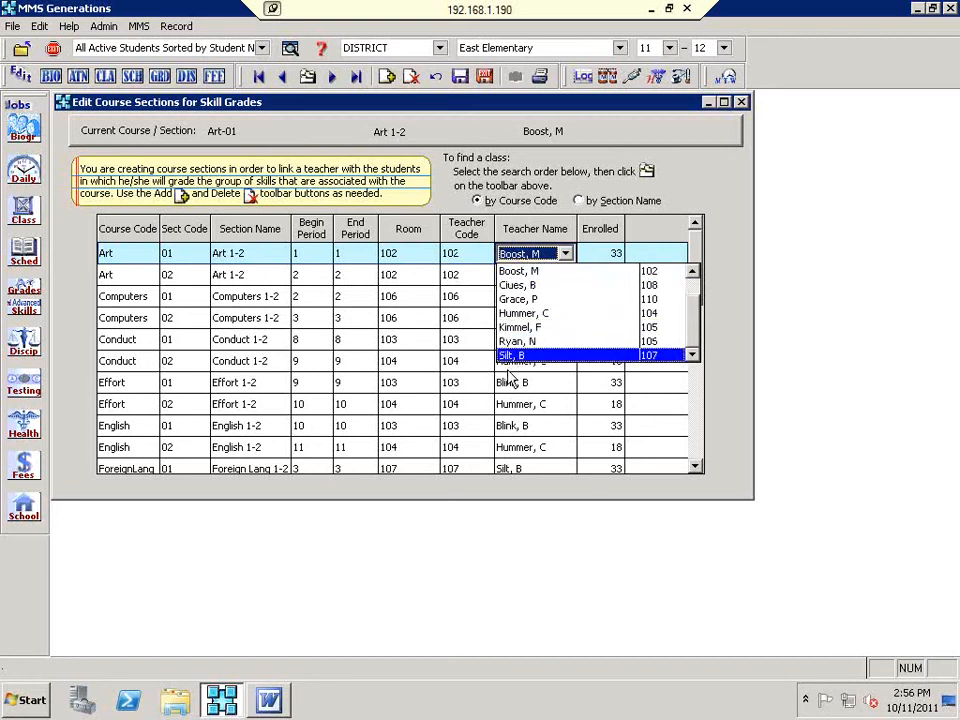
{"action": "left_click", "coordinate": [511, 272]}
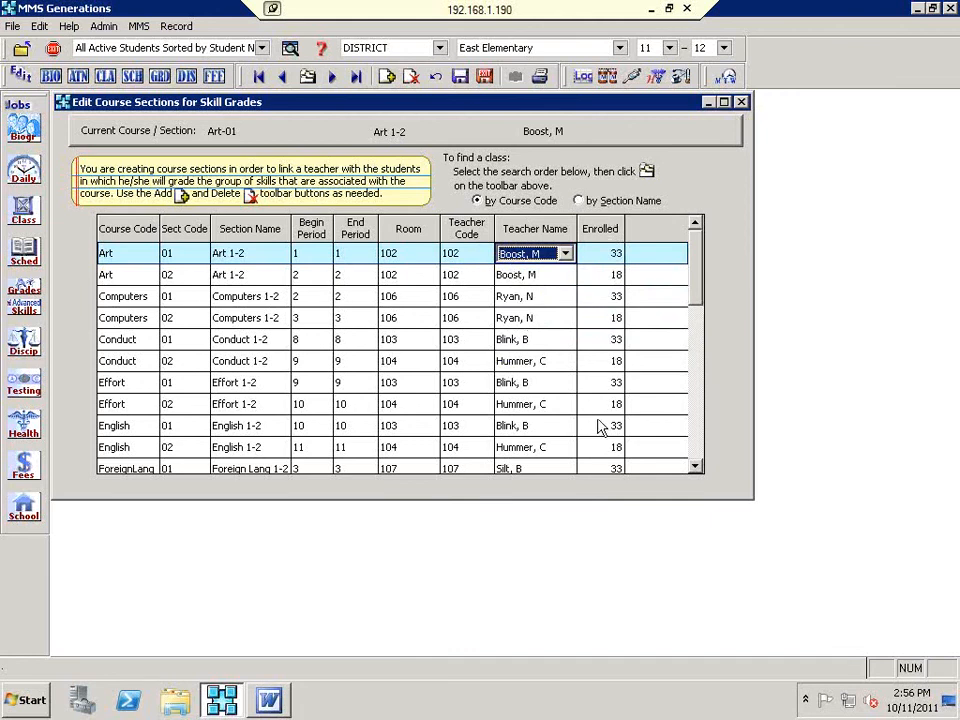
{"action": "scroll", "coordinate": [641, 401], "scroll_direction": "down", "scroll_amount": 1}
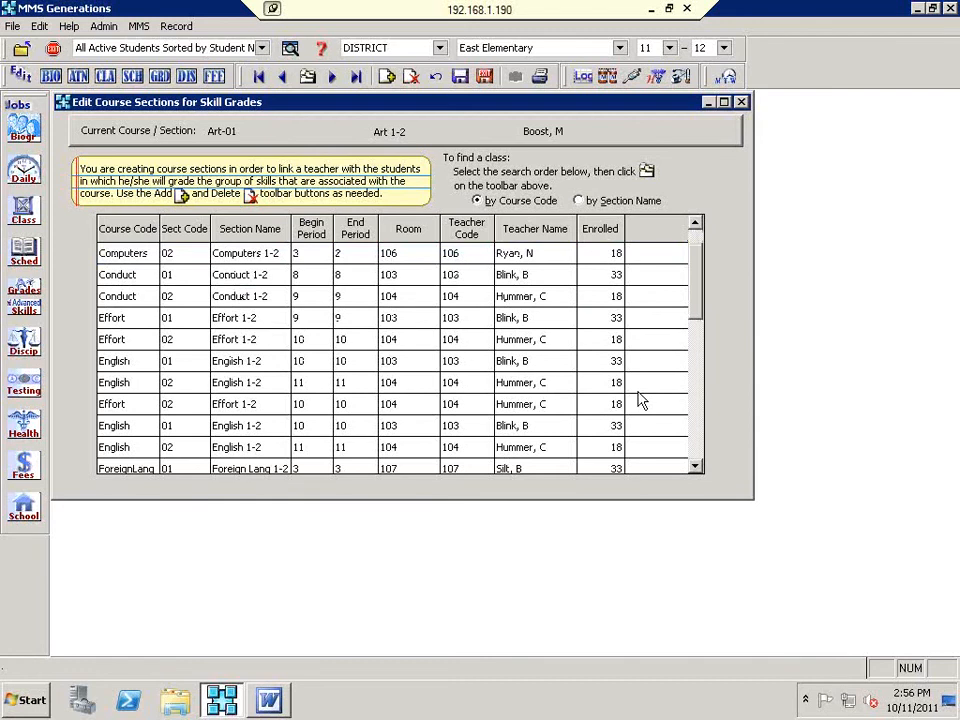
{"action": "scroll", "coordinate": [641, 401], "scroll_direction": "down", "scroll_amount": 1}
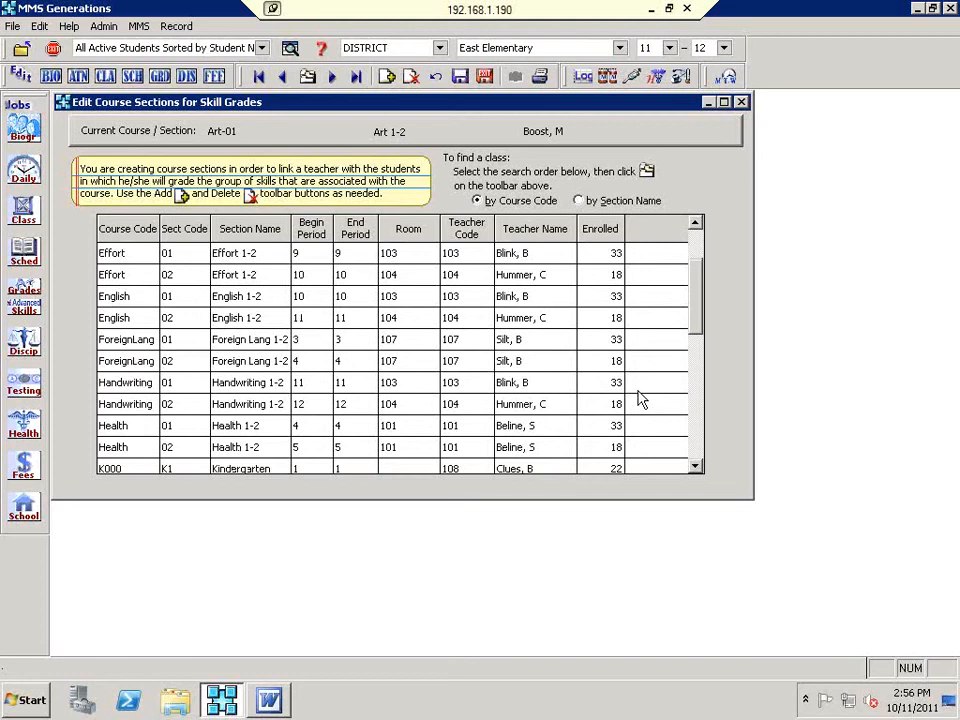
Step: Add a new 3English (English 3) section and set its section code to 3A
{"action": "left_click", "coordinate": [388, 78]}
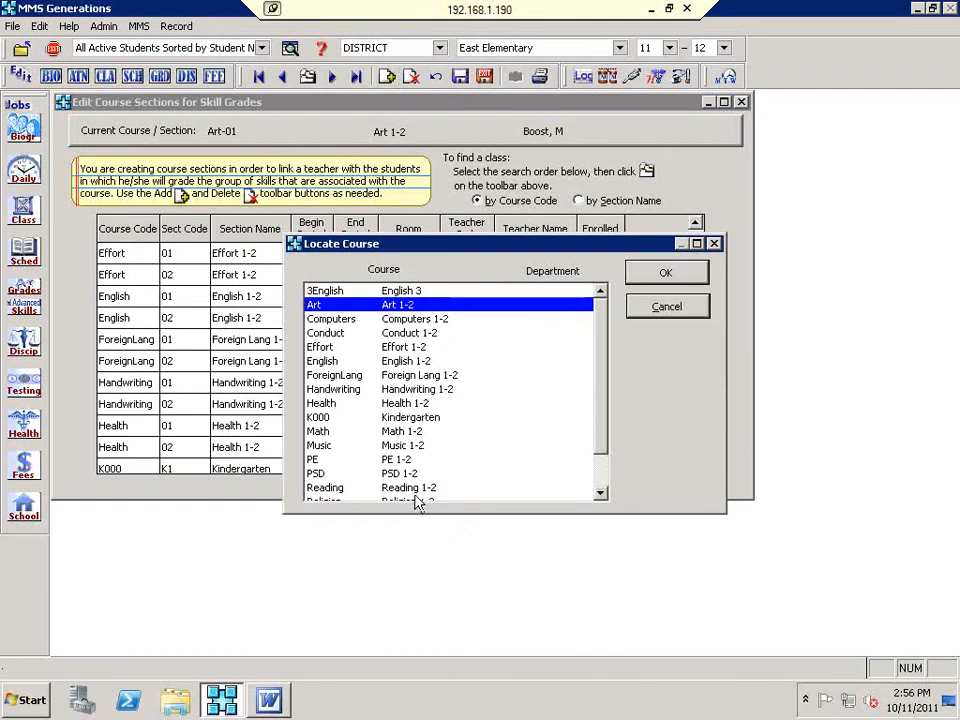
{"action": "left_click", "coordinate": [419, 292]}
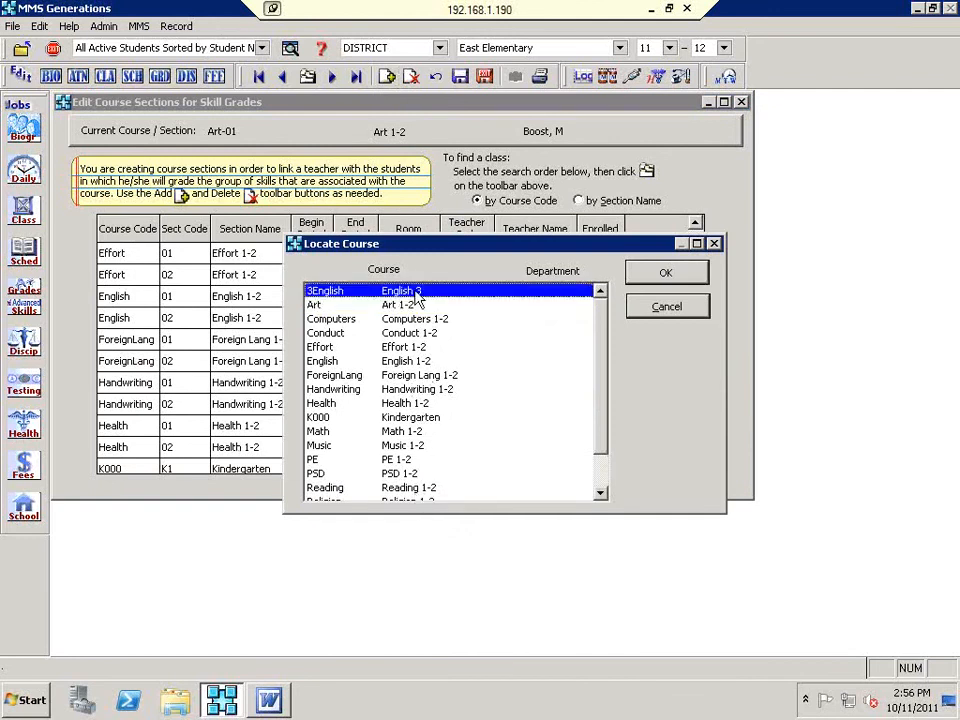
{"action": "left_click", "coordinate": [643, 286]}
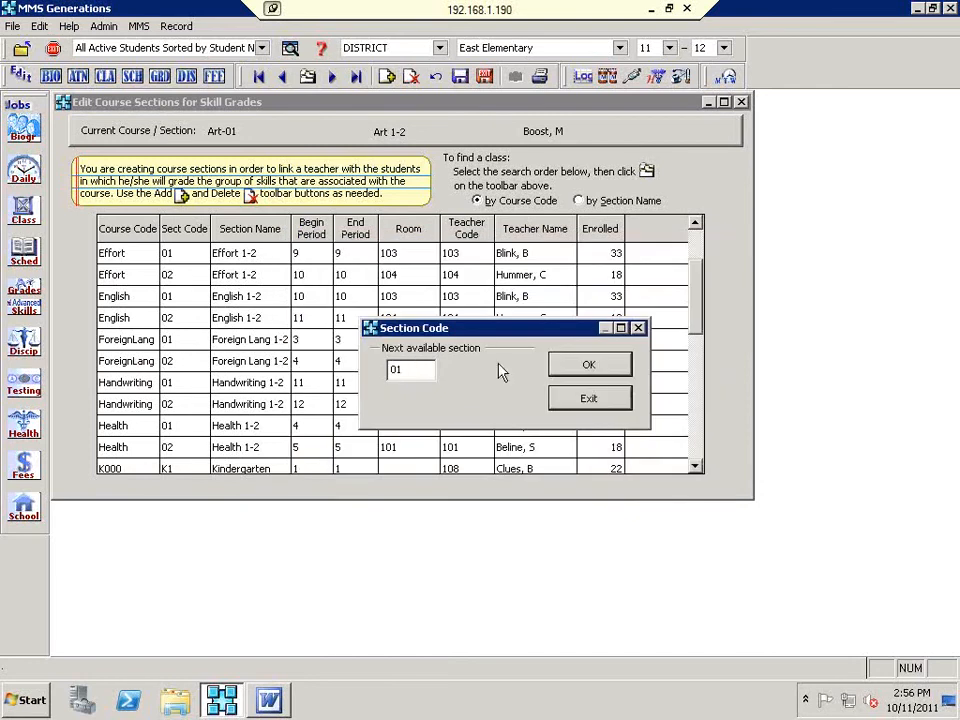
{"action": "double_click", "coordinate": [395, 370]}
{"action": "type", "text": "03"}
{"action": "key", "text": "BackSpace"}
{"action": "key", "text": "BackSpace"}
{"action": "type", "text": "3A"}
Step: Confirm section 3A, set its room to 201 and assign teacher code 110
{"action": "left_click", "coordinate": [591, 369]}
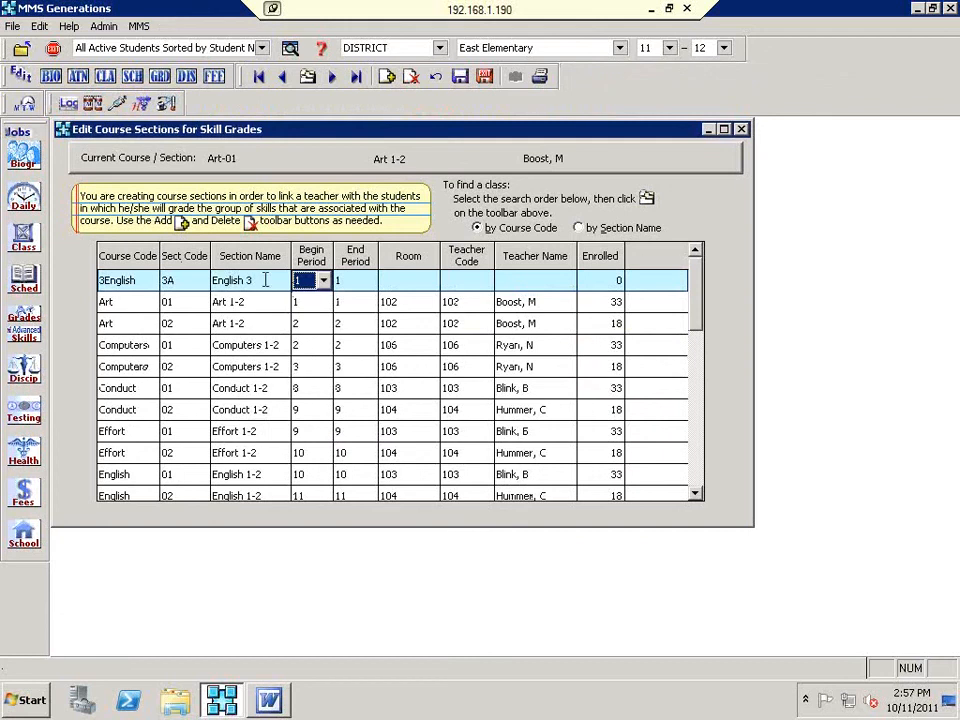
{"action": "left_click", "coordinate": [428, 283]}
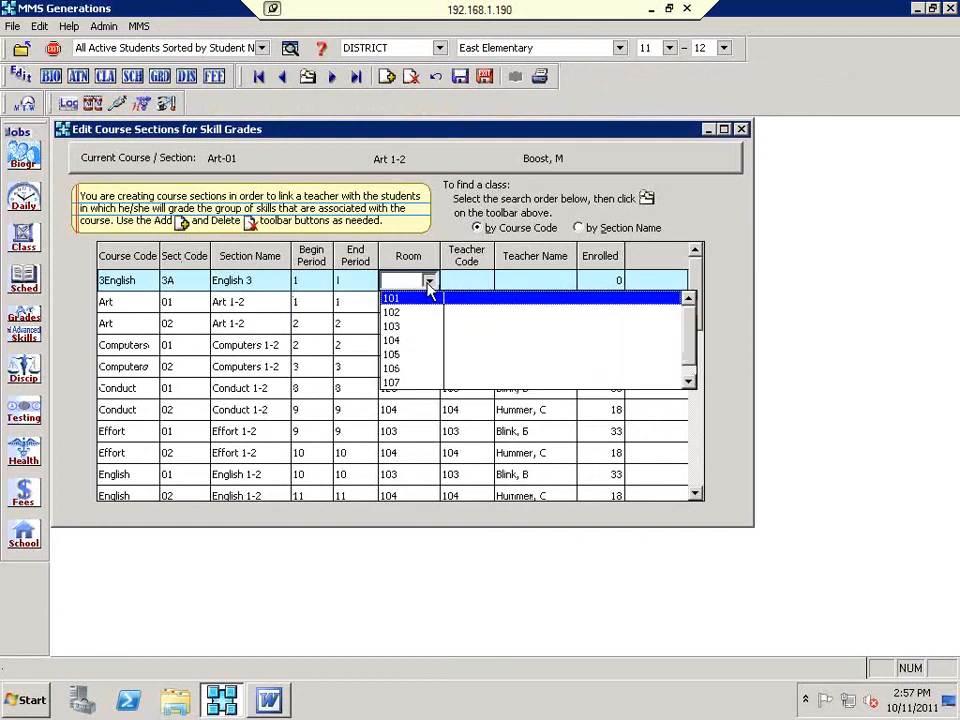
{"action": "left_click", "coordinate": [445, 382]}
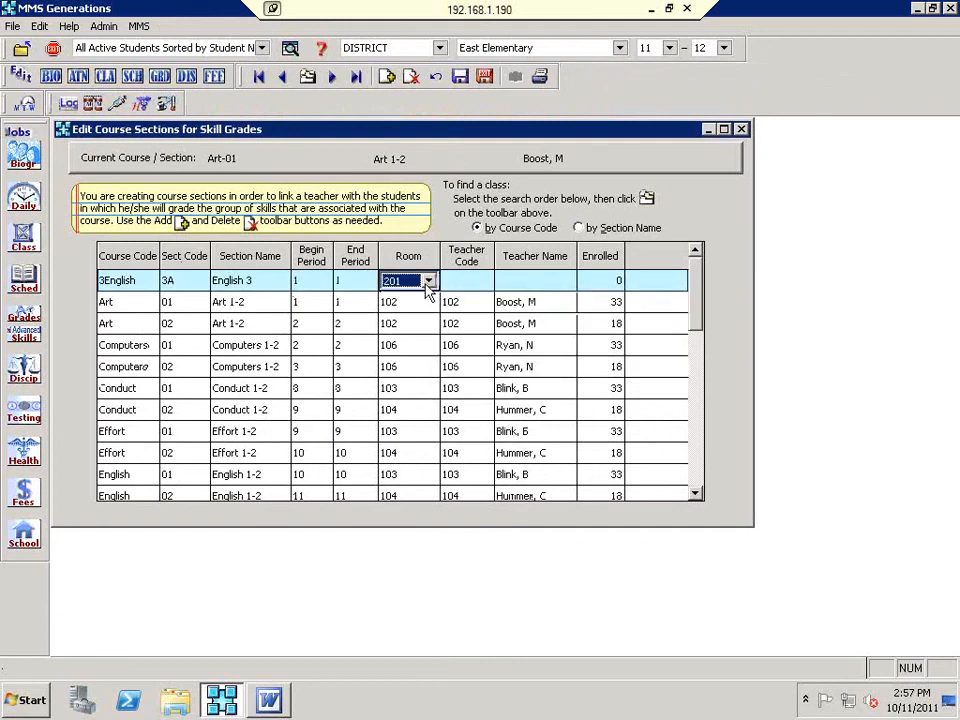
{"action": "key", "text": "Tab"}
{"action": "key", "text": "g"}
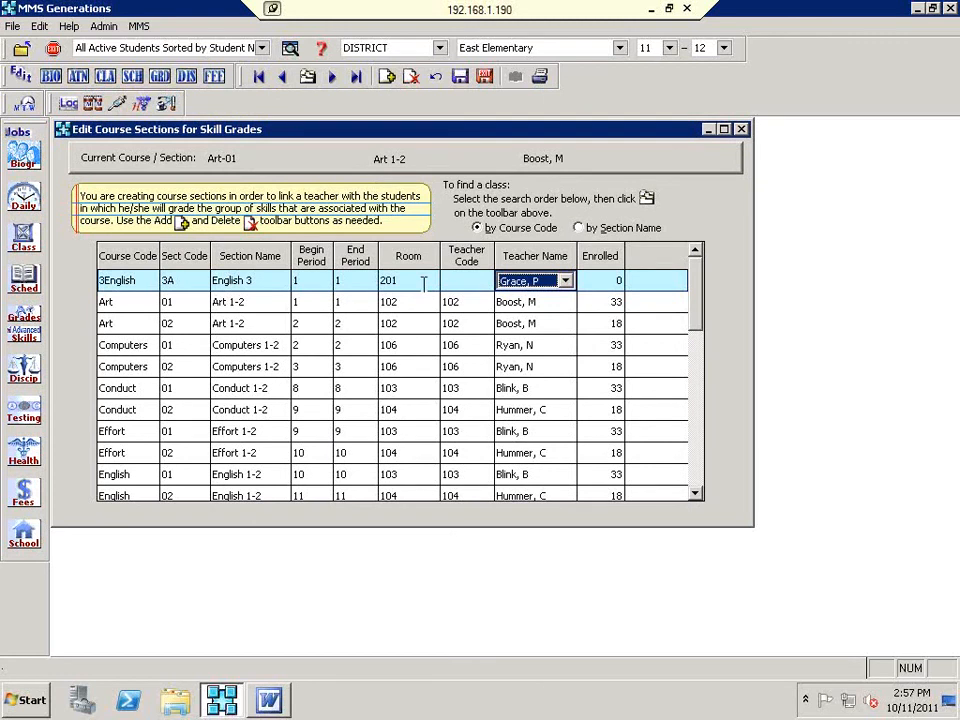
{"action": "left_click", "coordinate": [566, 282]}
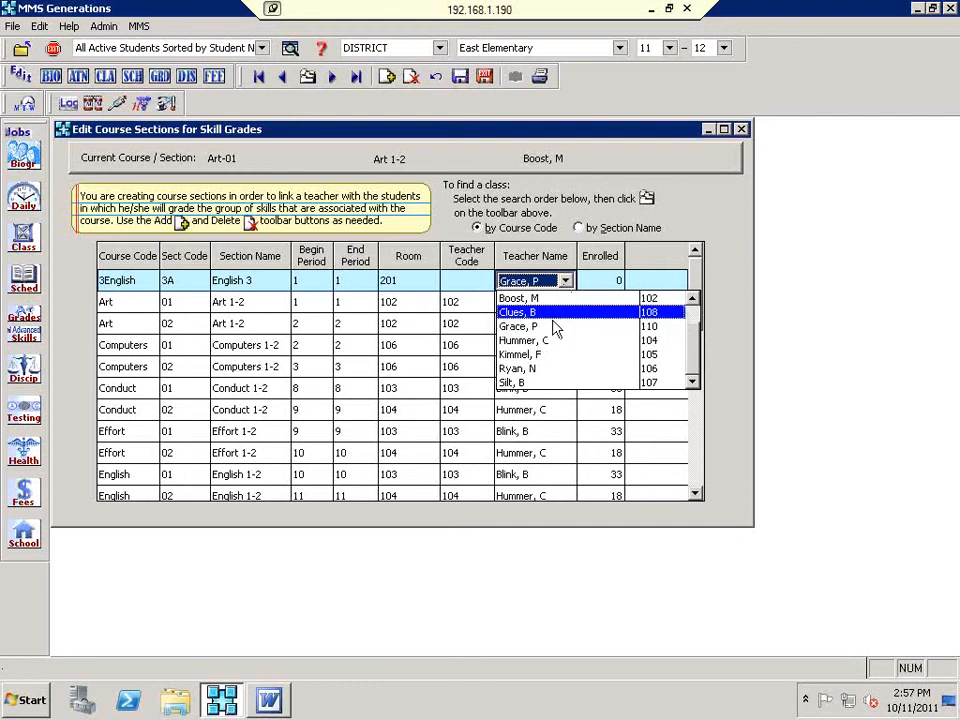
{"action": "left_click", "coordinate": [552, 326]}
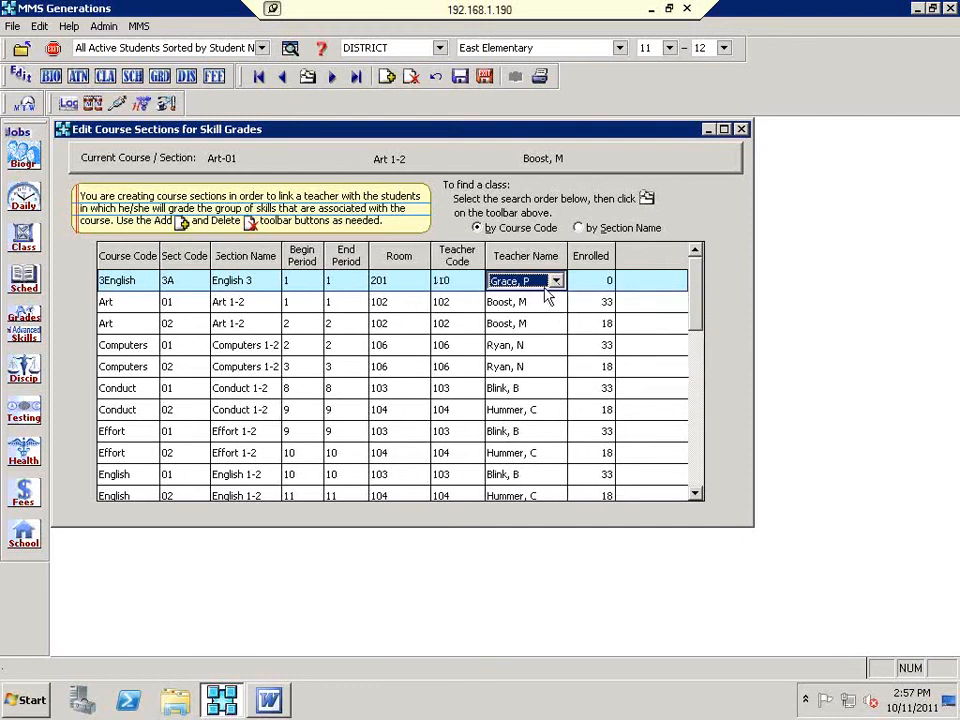
{"action": "left_click", "coordinate": [557, 283]}
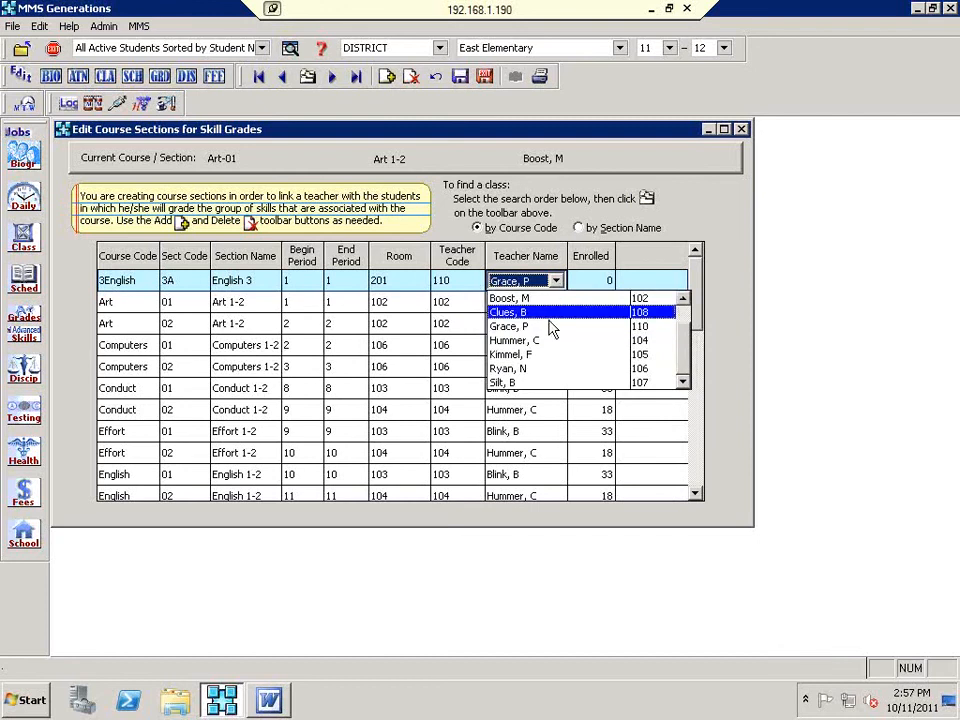
{"action": "left_click", "coordinate": [551, 327]}
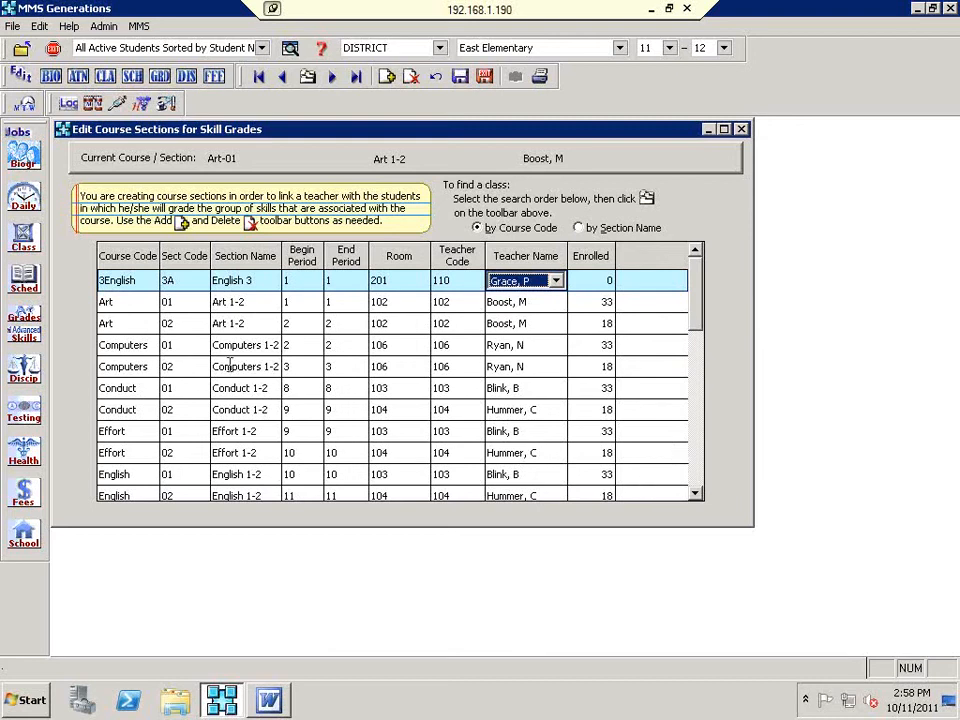
{"action": "left_click", "coordinate": [169, 281]}
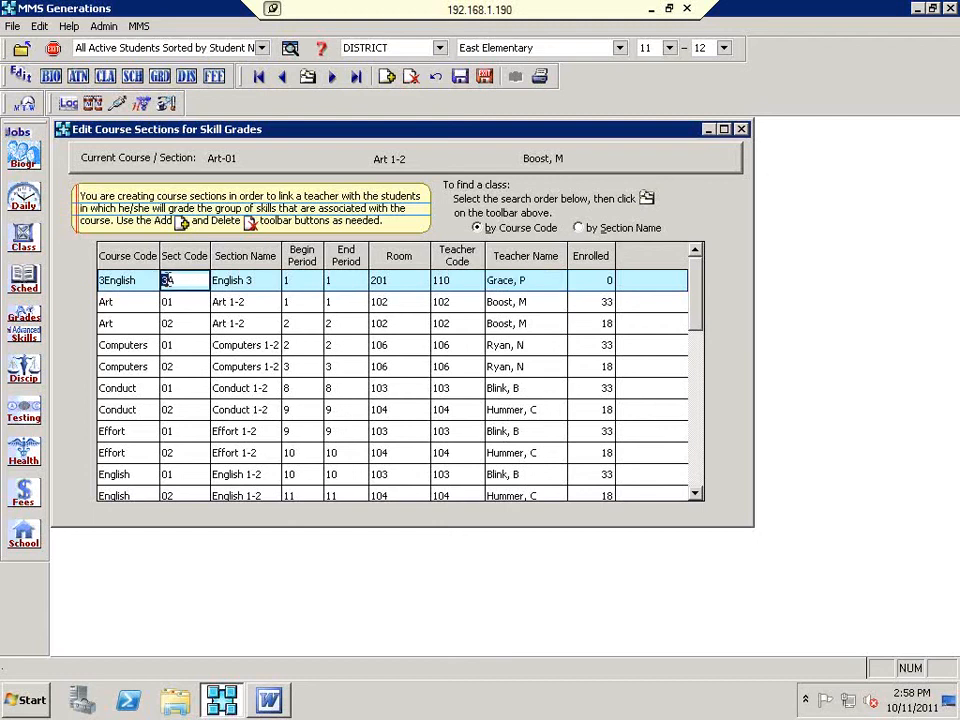
{"action": "left_click_drag", "start_coordinate": [178, 281], "coordinate": [157, 280]}
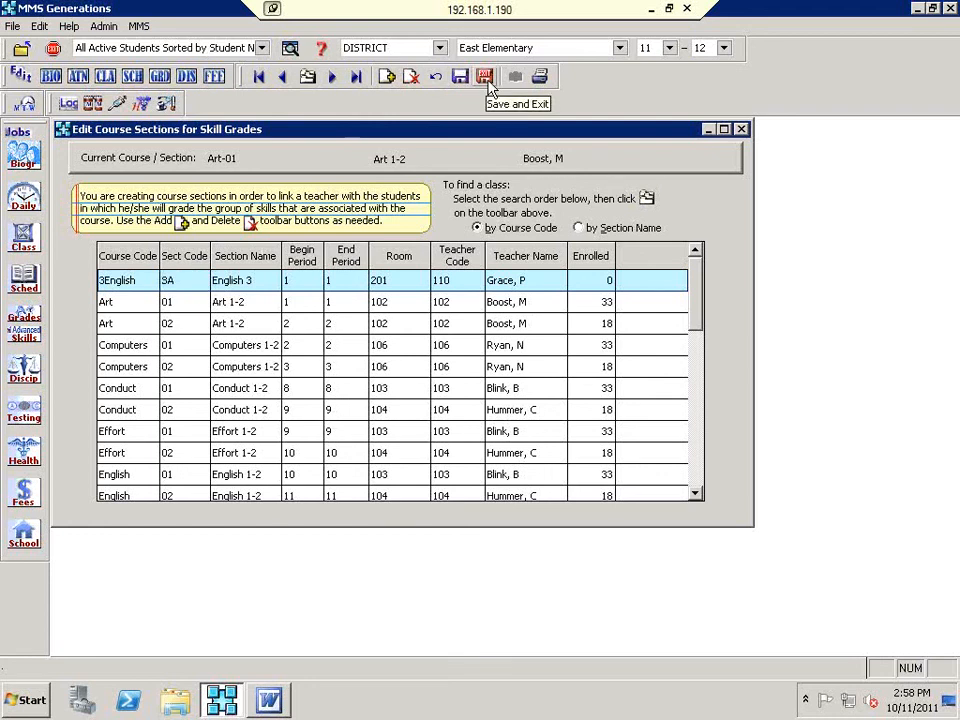
Step: Save and exit the sections editor, agreeing to update the student free time table
{"action": "left_click", "coordinate": [486, 80]}
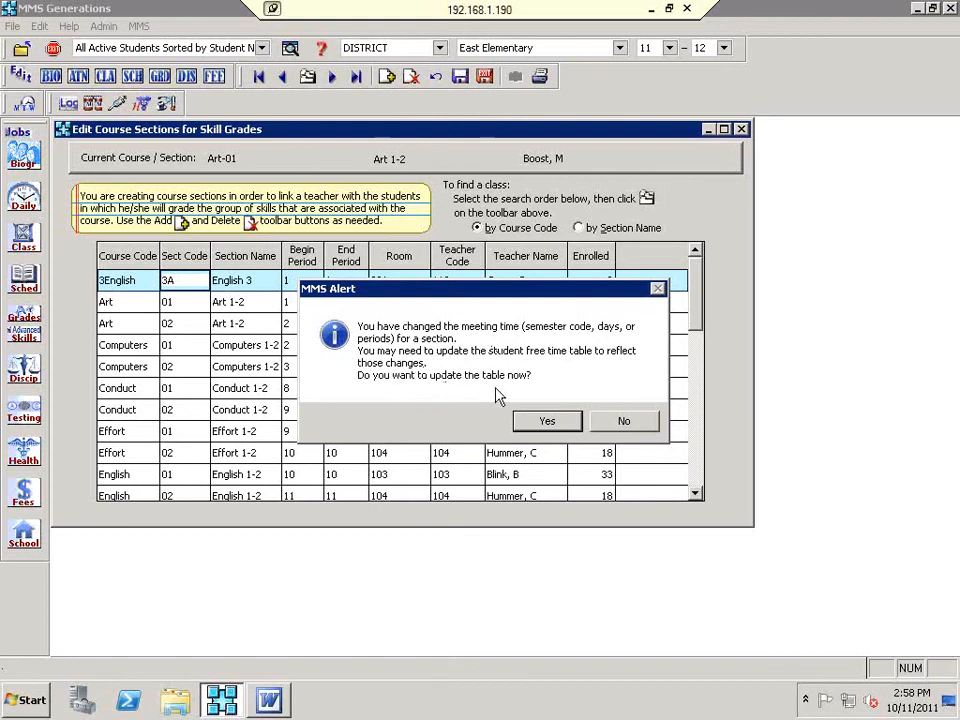
{"action": "left_click", "coordinate": [556, 425]}
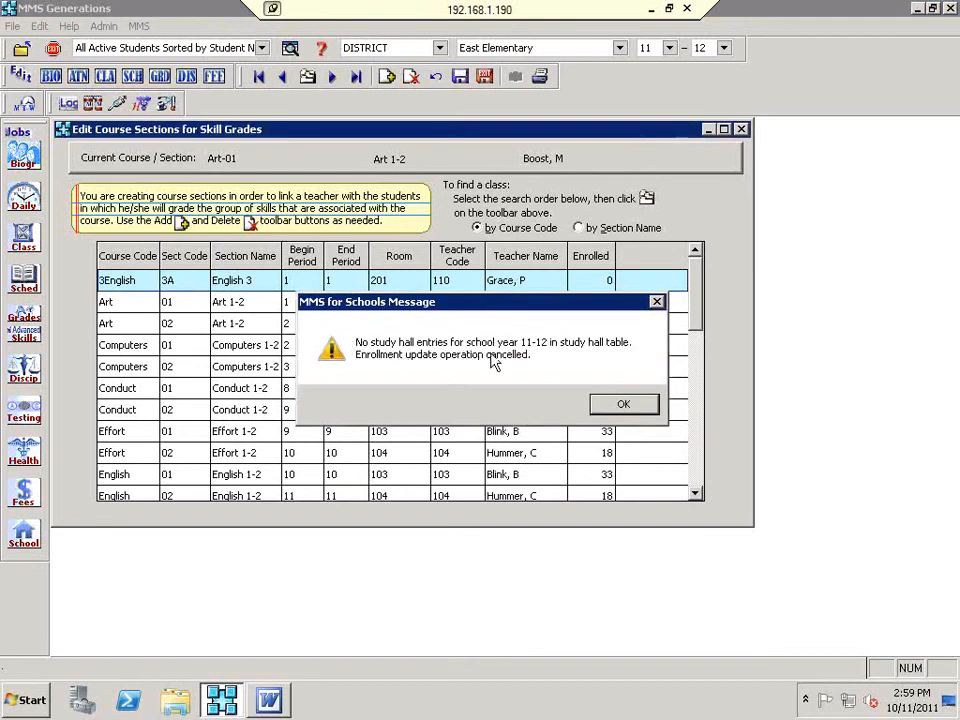
{"action": "left_click", "coordinate": [642, 409]}
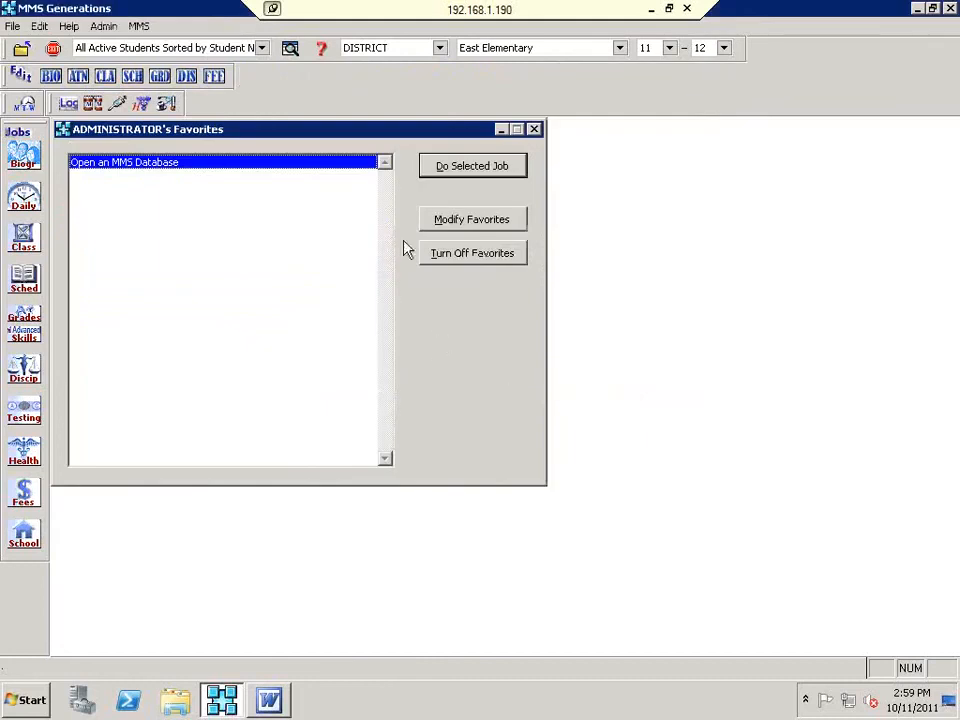
Step: Open Mass-Assign Student Classes from the Advanced Skills Operations menu
{"action": "left_click", "coordinate": [36, 341]}
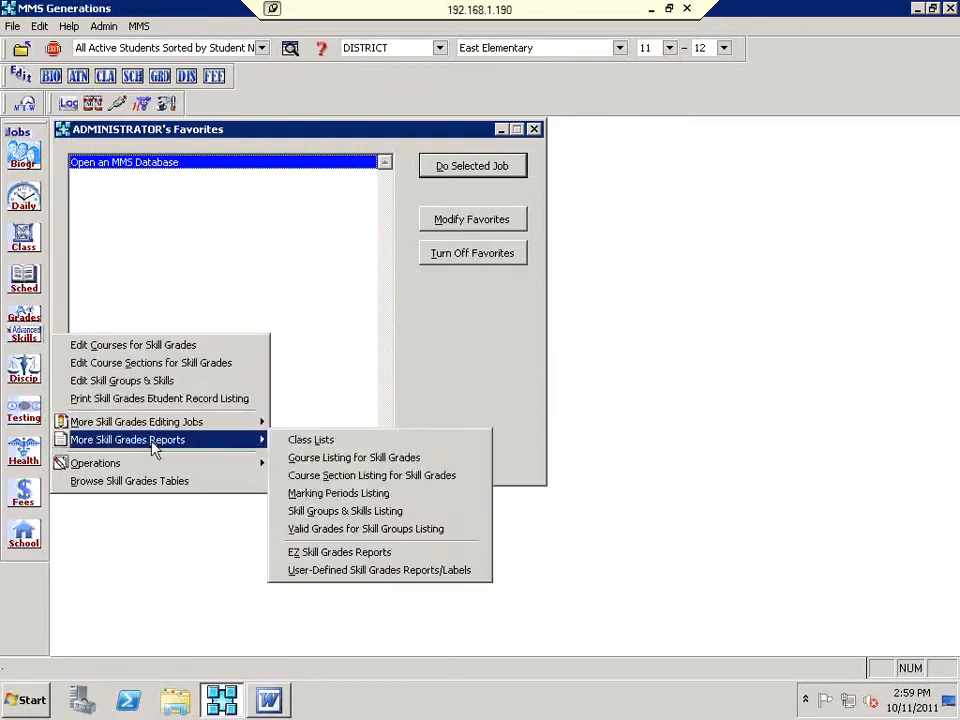
{"action": "mouse_move", "coordinate": [152, 468]}
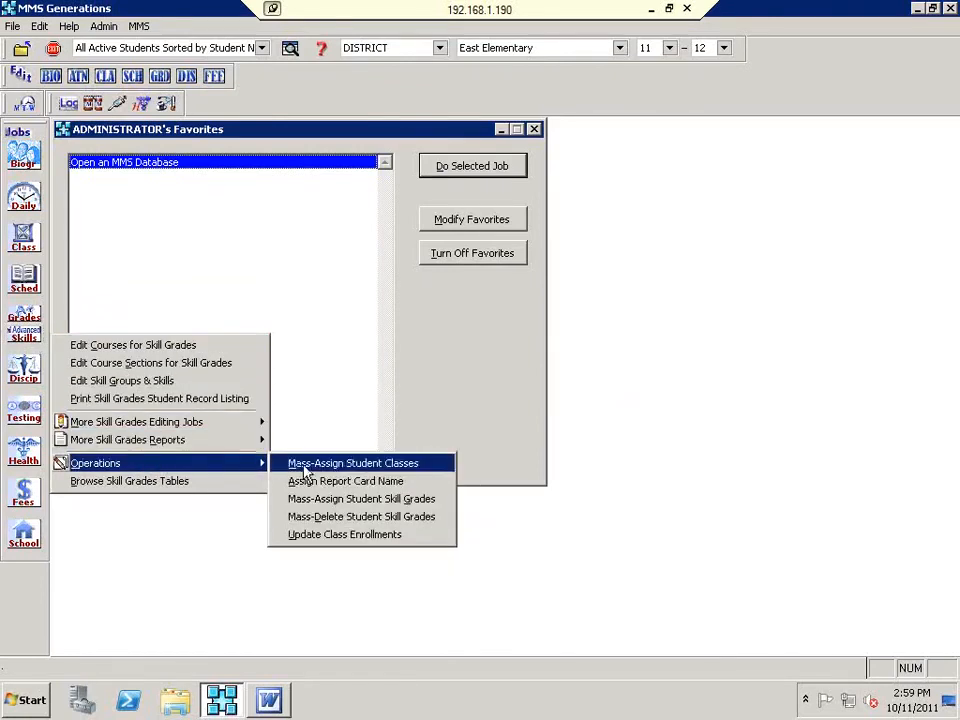
{"action": "left_click", "coordinate": [440, 467]}
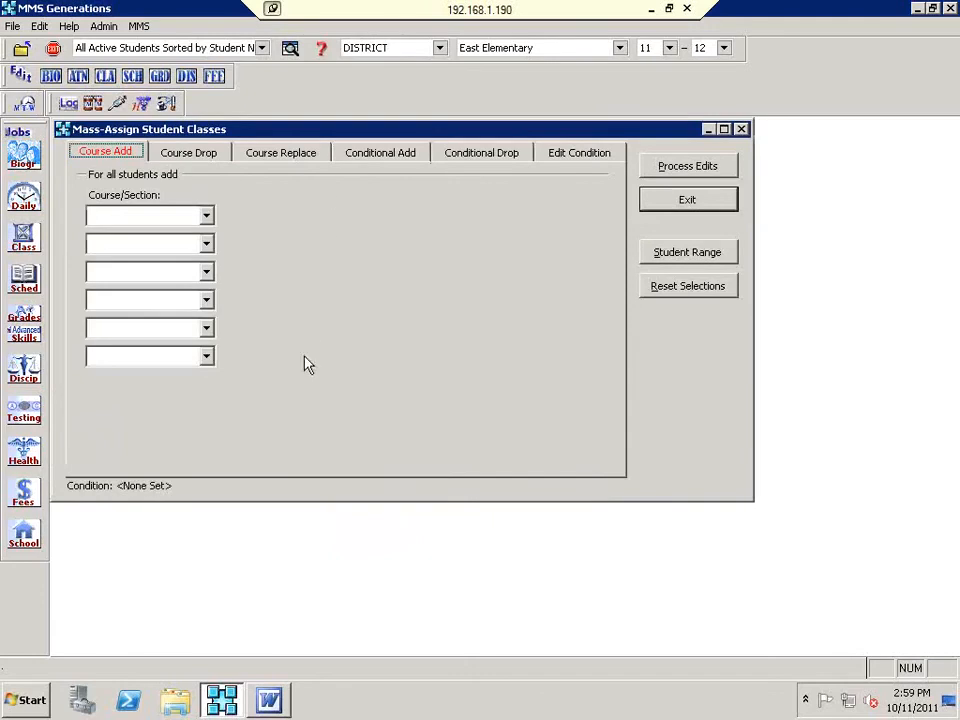
Step: Choose Art-01, Computers-01 and Conduct-01 as the first three sections to add
{"action": "left_click", "coordinate": [207, 216]}
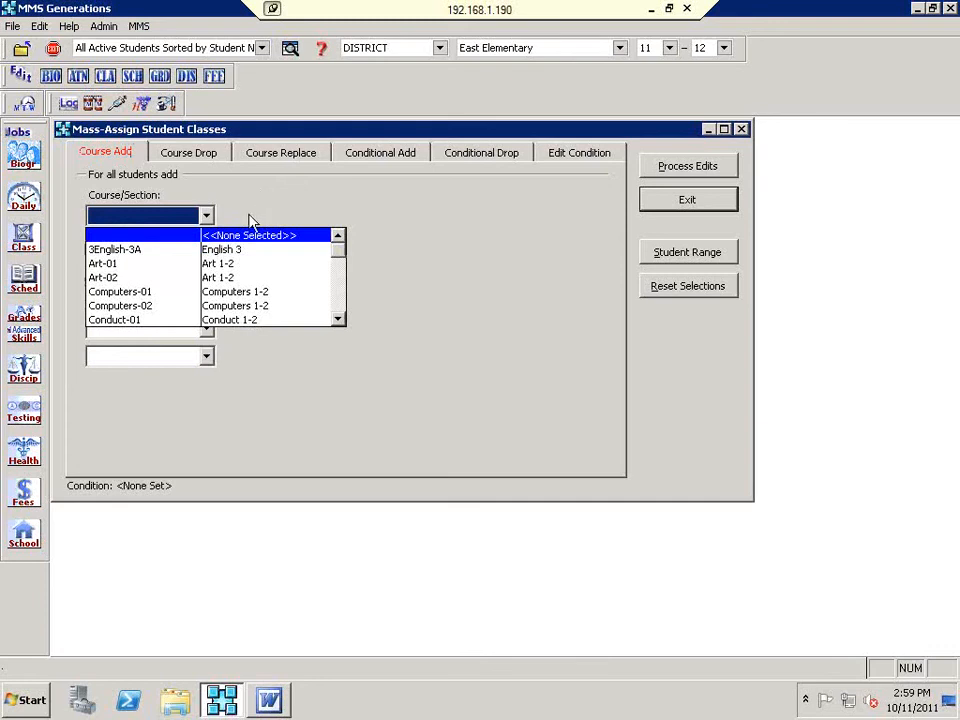
{"action": "left_click", "coordinate": [226, 264]}
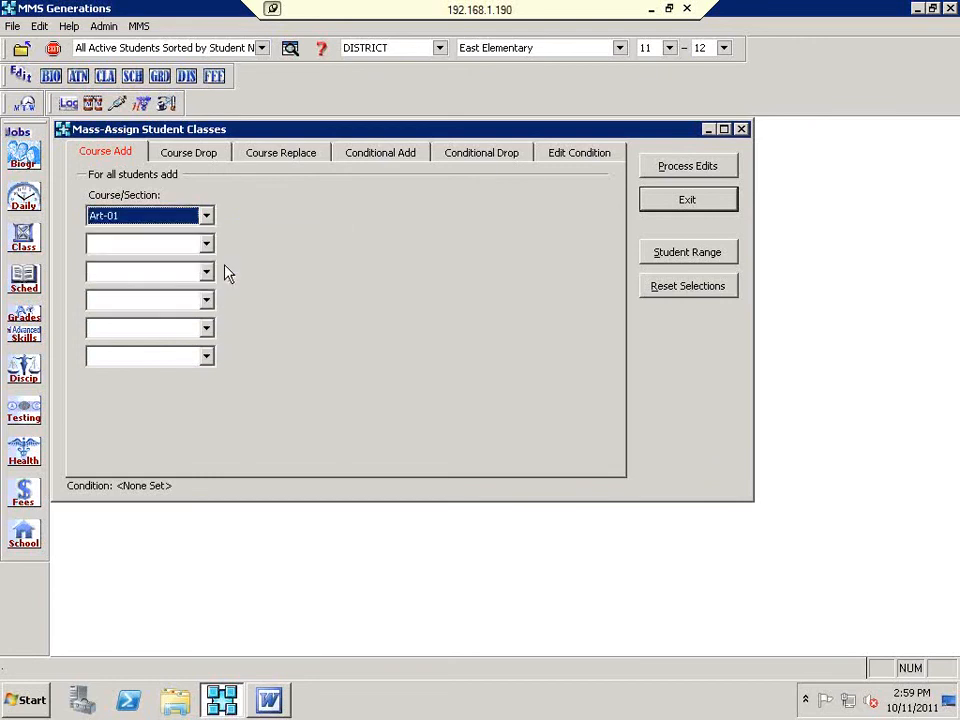
{"action": "left_click", "coordinate": [205, 244]}
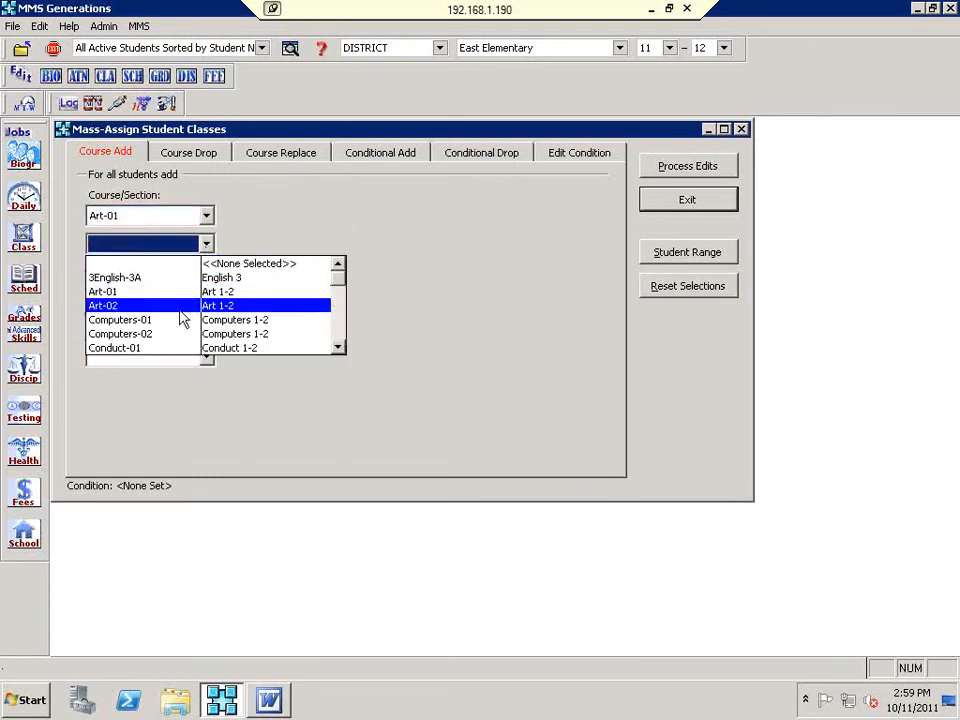
{"action": "left_click", "coordinate": [181, 330]}
{"action": "left_click", "coordinate": [206, 272]}
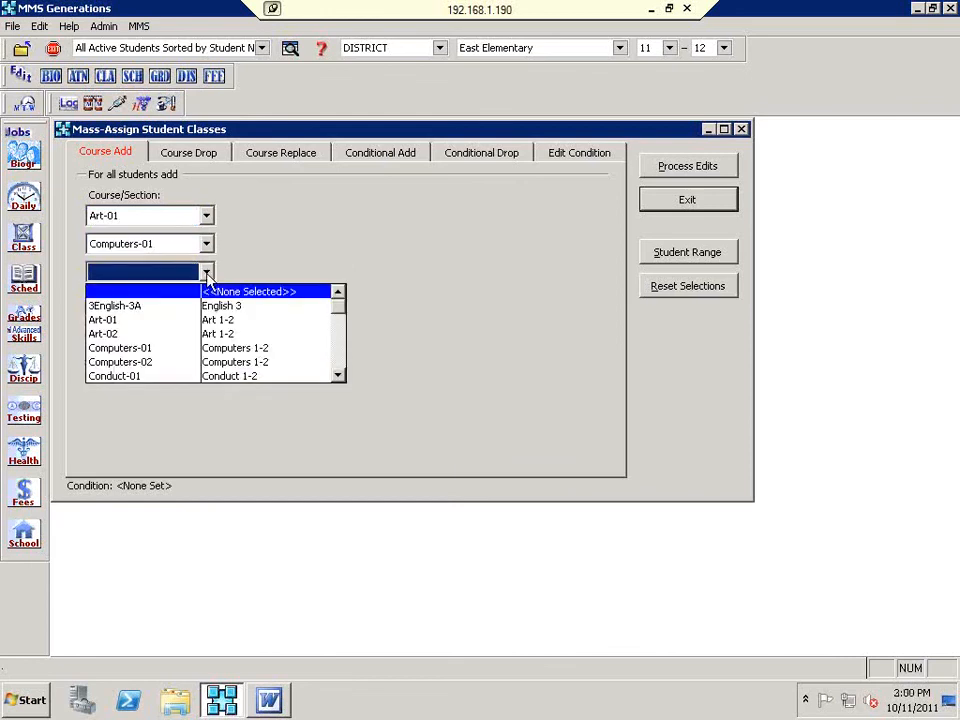
{"action": "left_click", "coordinate": [205, 376]}
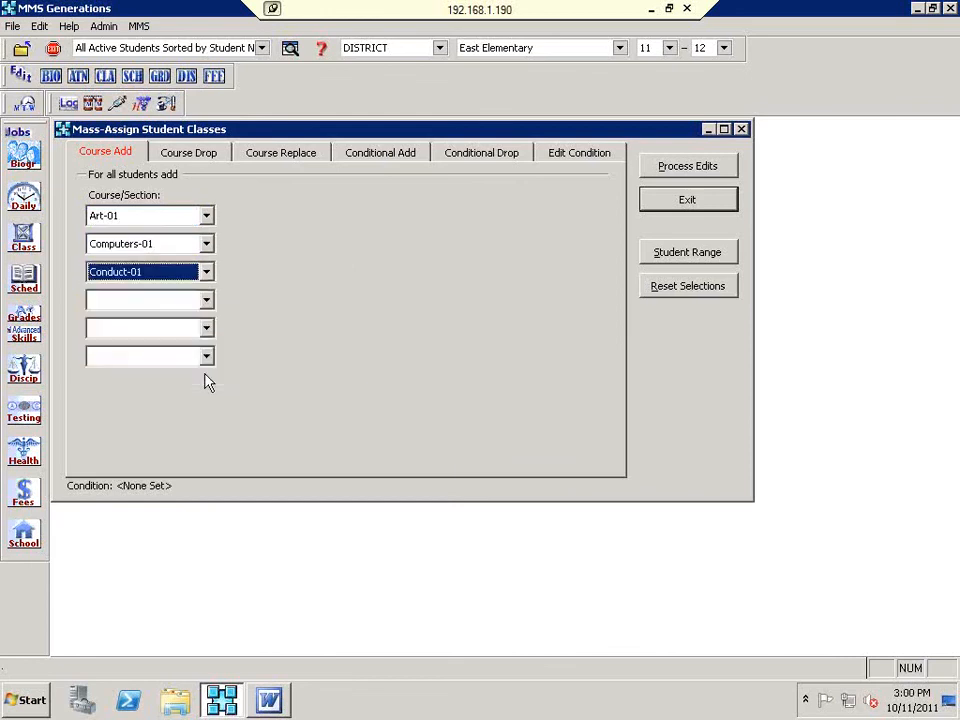
Step: Add Effort-01, English-01 and ForeignLang-01 as the fourth through sixth sections
{"action": "left_click", "coordinate": [207, 300]}
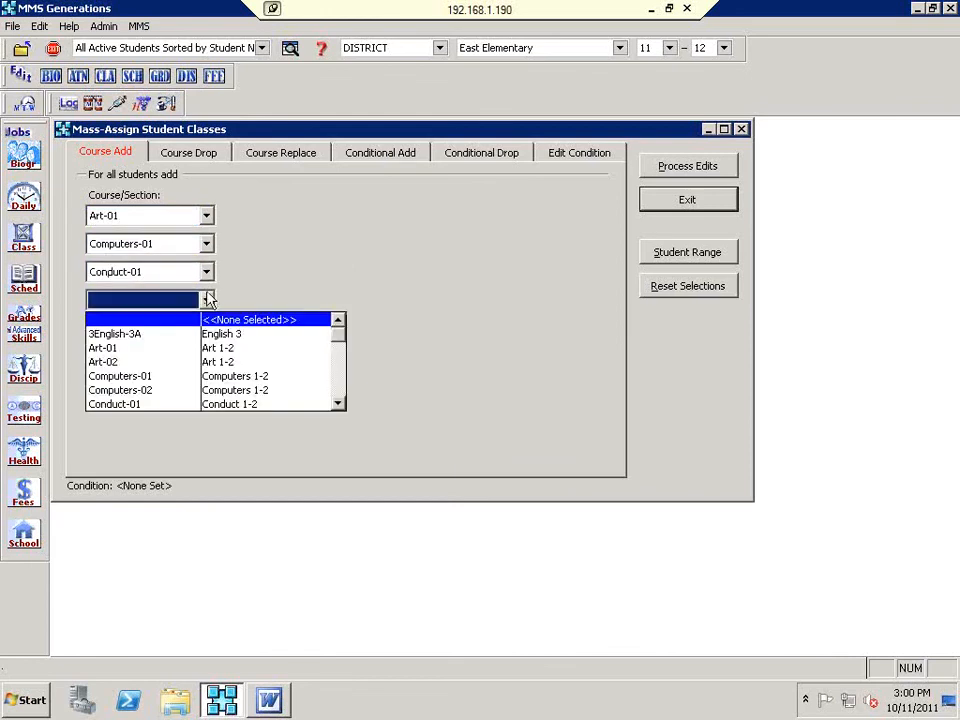
{"action": "scroll", "coordinate": [336, 366], "scroll_direction": "down", "scroll_amount": 2}
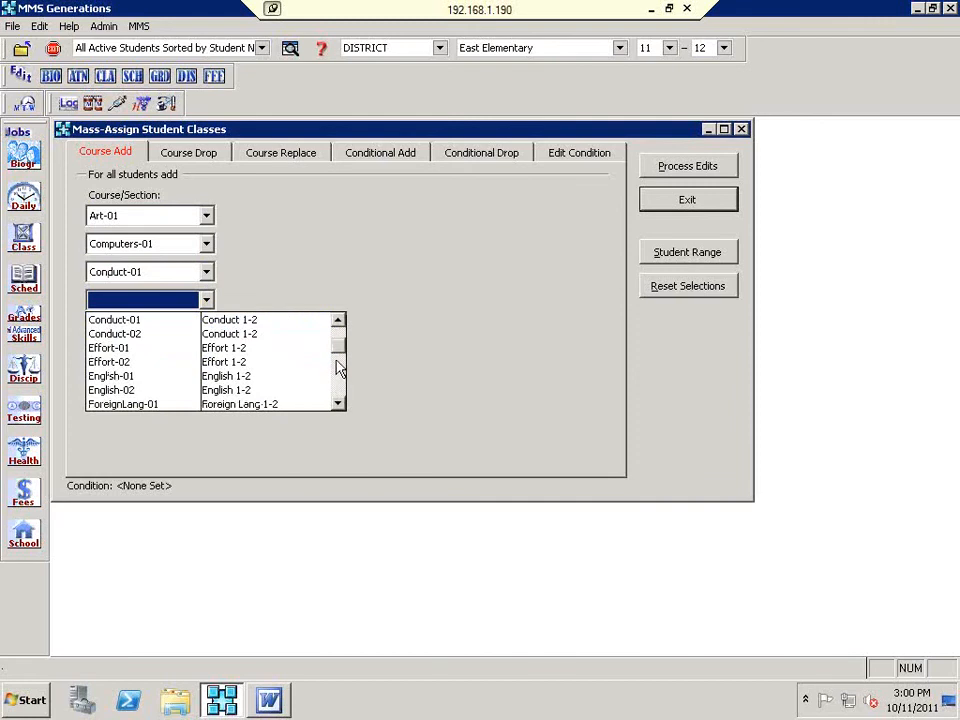
{"action": "left_click", "coordinate": [207, 347]}
{"action": "left_click", "coordinate": [206, 328]}
{"action": "scroll", "coordinate": [339, 416], "scroll_direction": "down", "scroll_amount": 2}
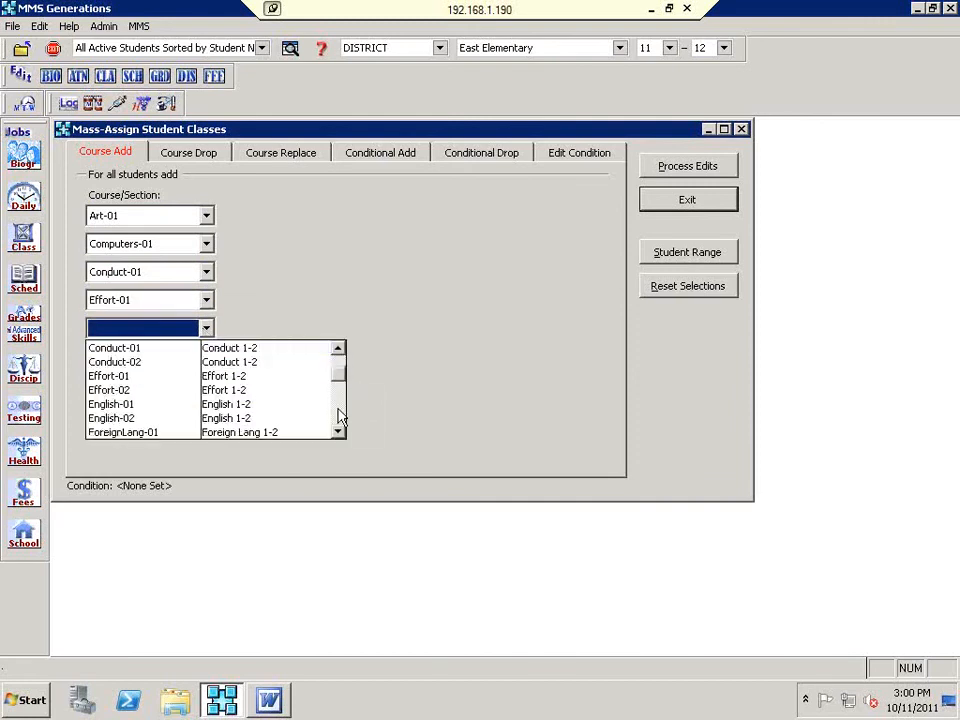
{"action": "left_click", "coordinate": [287, 404]}
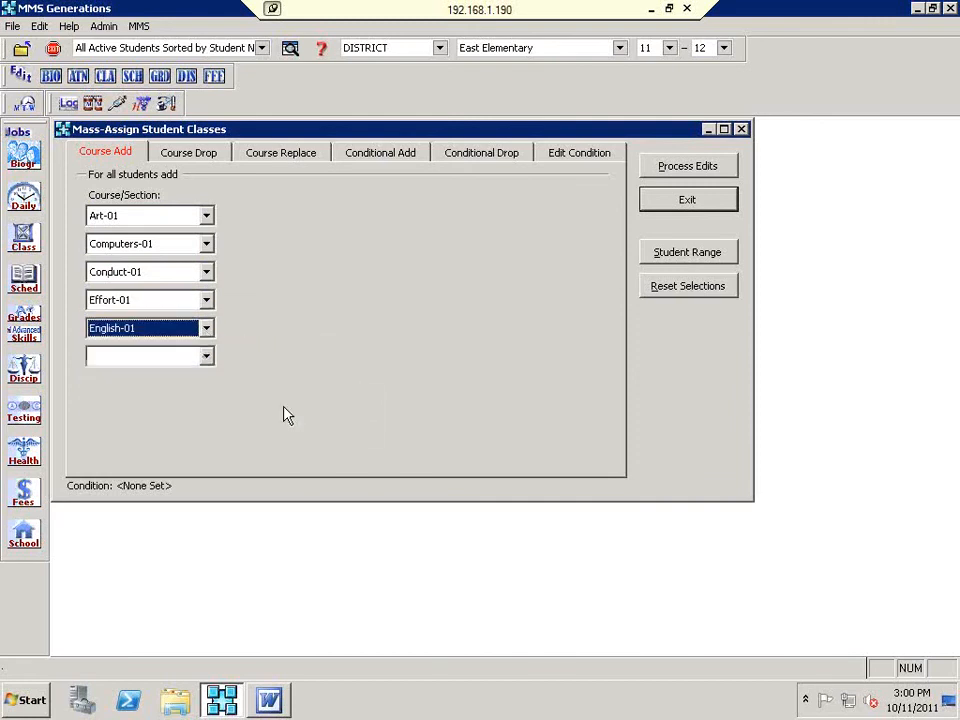
{"action": "left_click", "coordinate": [207, 358]}
{"action": "scroll", "coordinate": [340, 447], "scroll_direction": "down", "scroll_amount": 2}
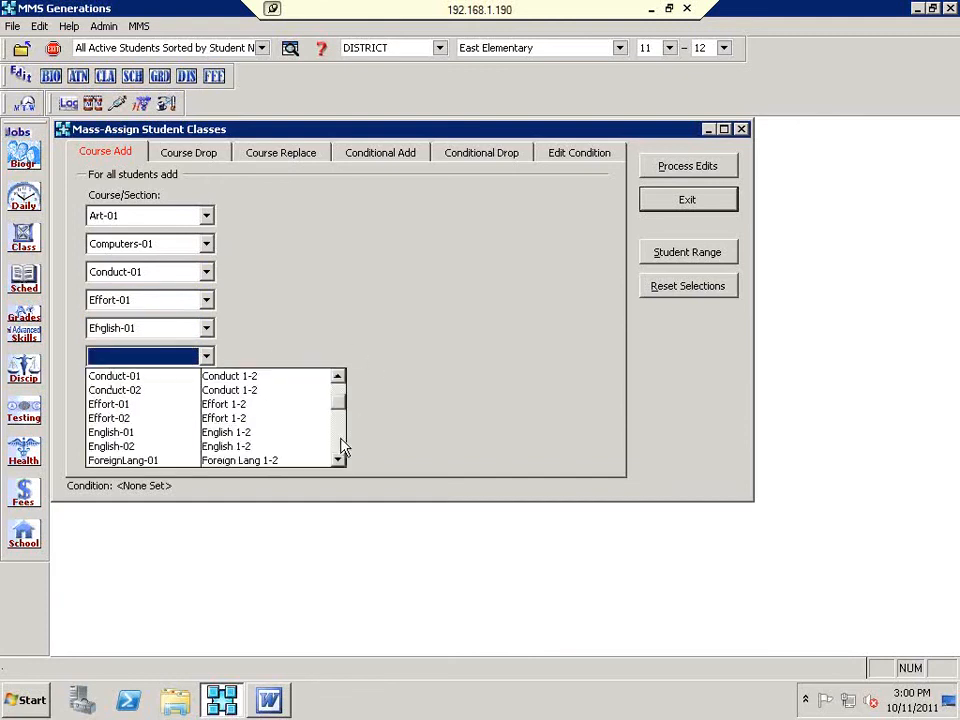
{"action": "left_click", "coordinate": [221, 461]}
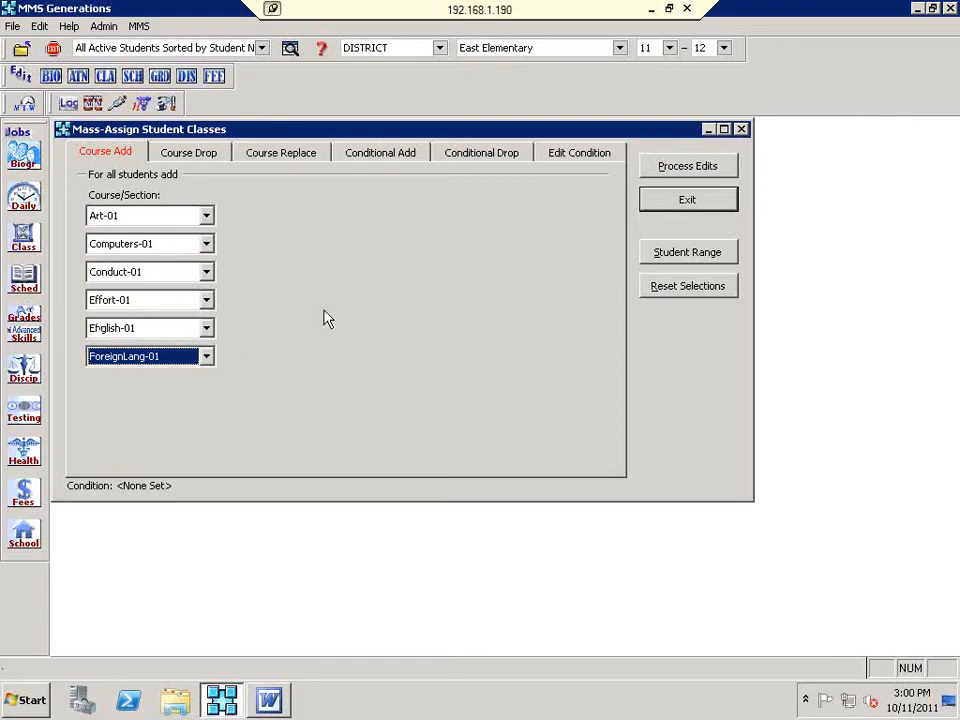
{"action": "left_click", "coordinate": [566, 156]}
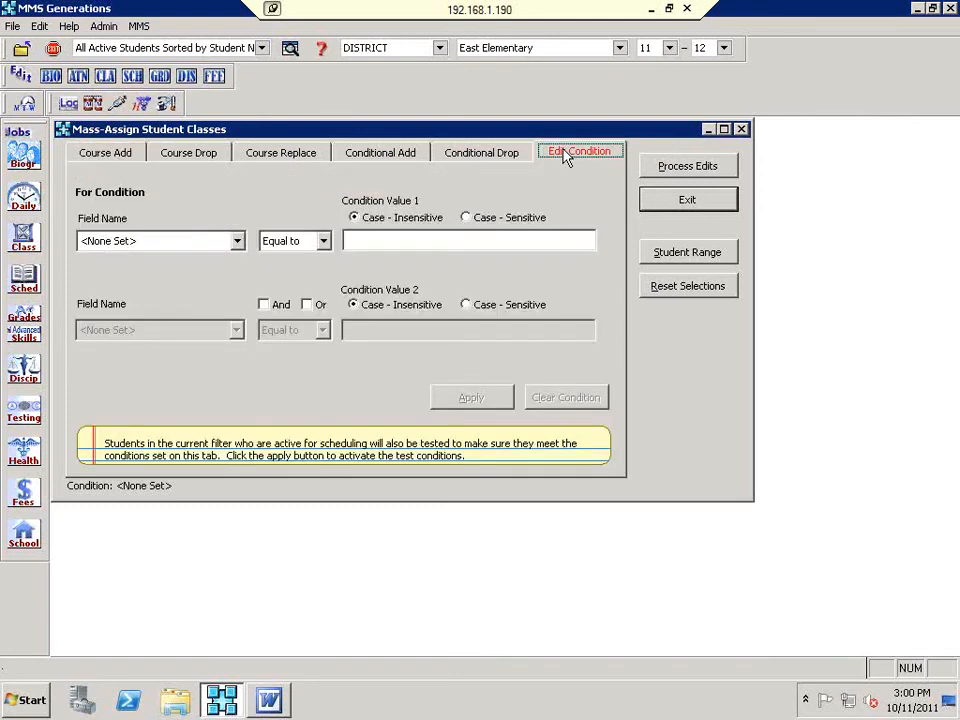
Step: Try HRTEACH as the condition field and browse its teacher values
{"action": "left_click", "coordinate": [219, 245]}
{"action": "left_click", "coordinate": [219, 245]}
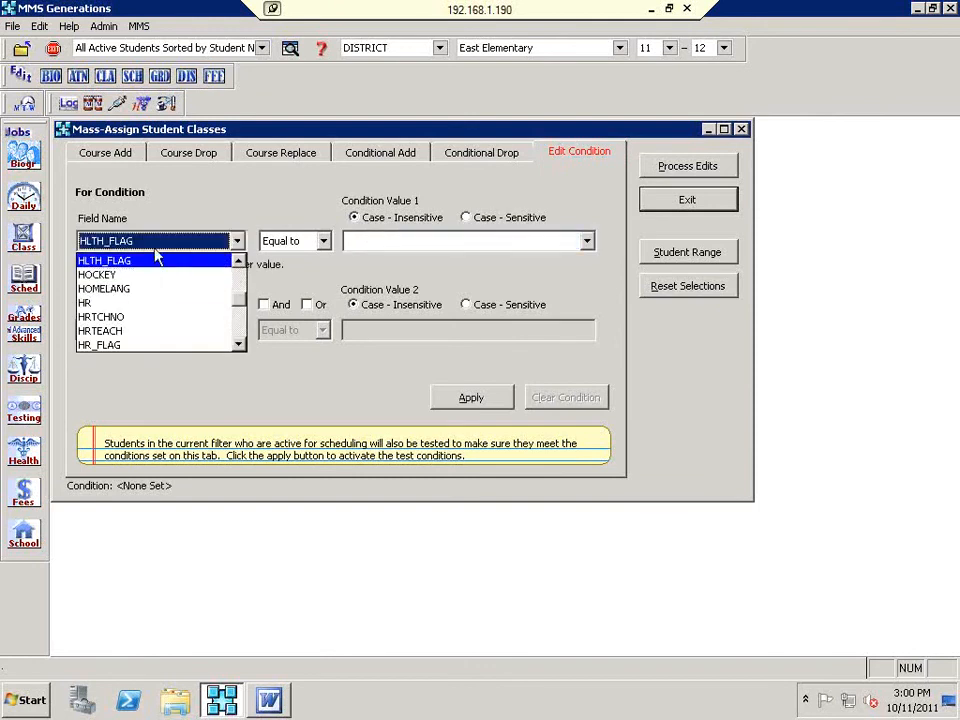
{"action": "left_click", "coordinate": [239, 261]}
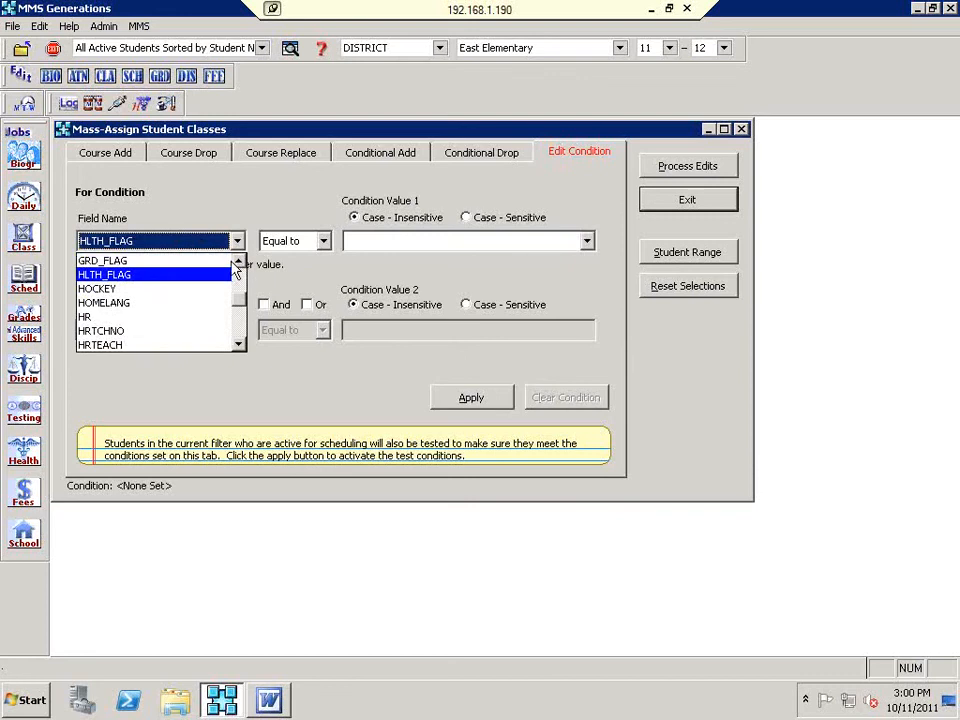
{"action": "left_click", "coordinate": [97, 344]}
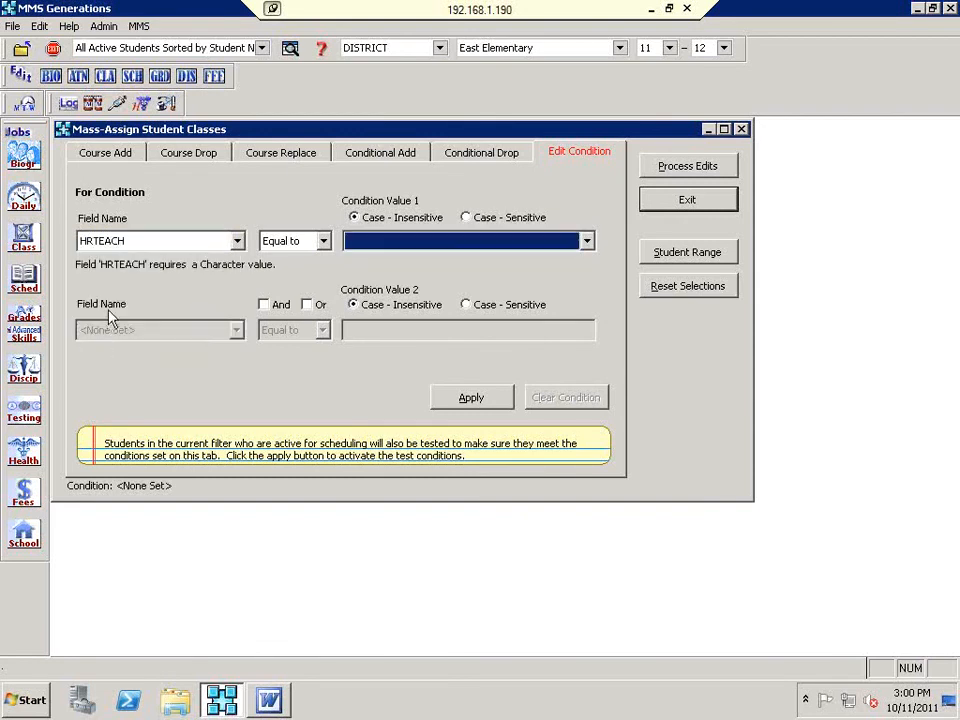
{"action": "left_click", "coordinate": [435, 240]}
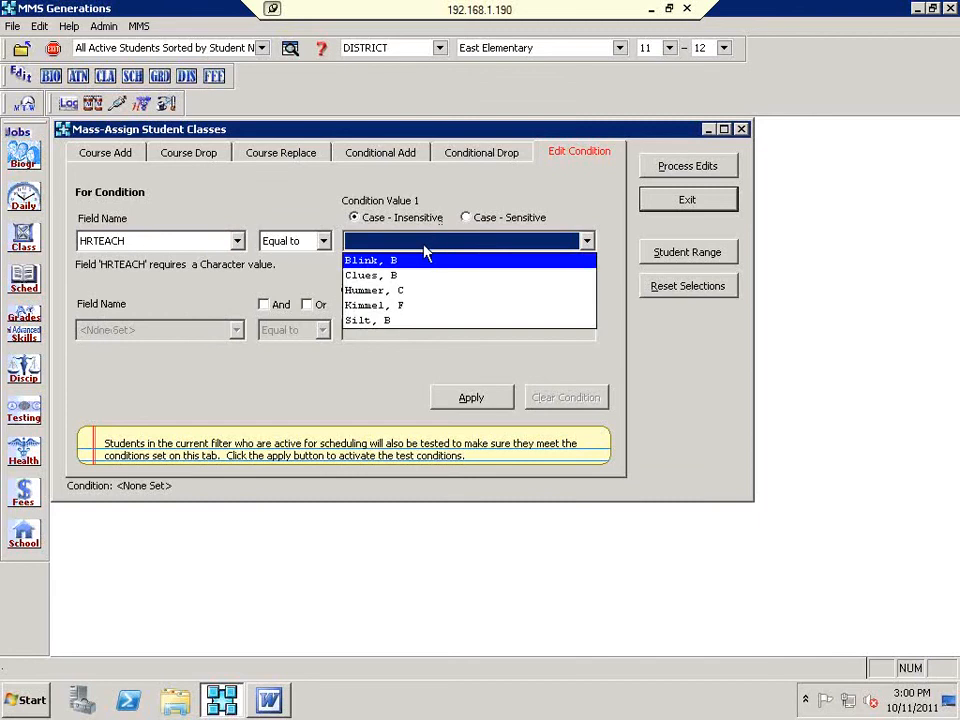
{"action": "left_click", "coordinate": [416, 345]}
Step: Set the condition to HR equals 105 and apply it
{"action": "left_click", "coordinate": [234, 242]}
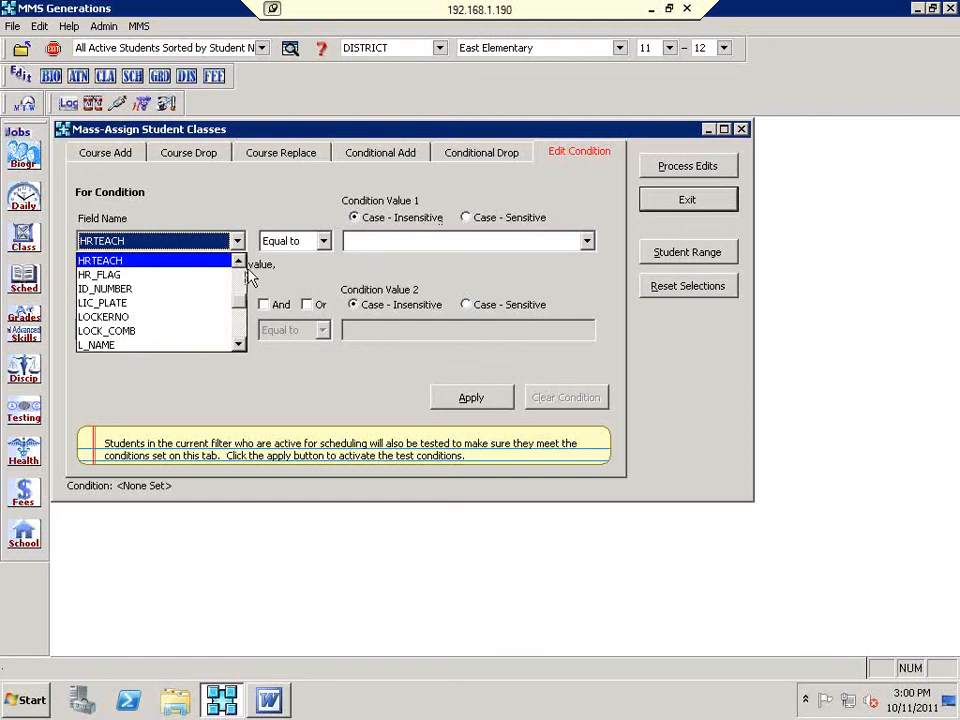
{"action": "left_click", "coordinate": [240, 262]}
{"action": "left_click", "coordinate": [240, 262]}
{"action": "left_click", "coordinate": [224, 262]}
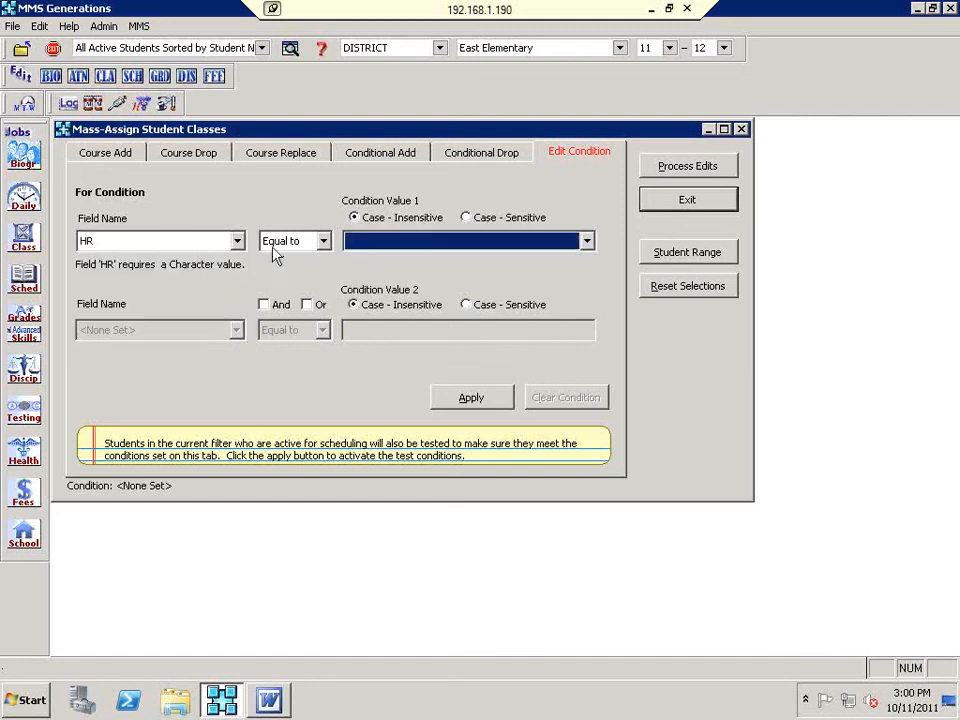
{"action": "left_click", "coordinate": [370, 245]}
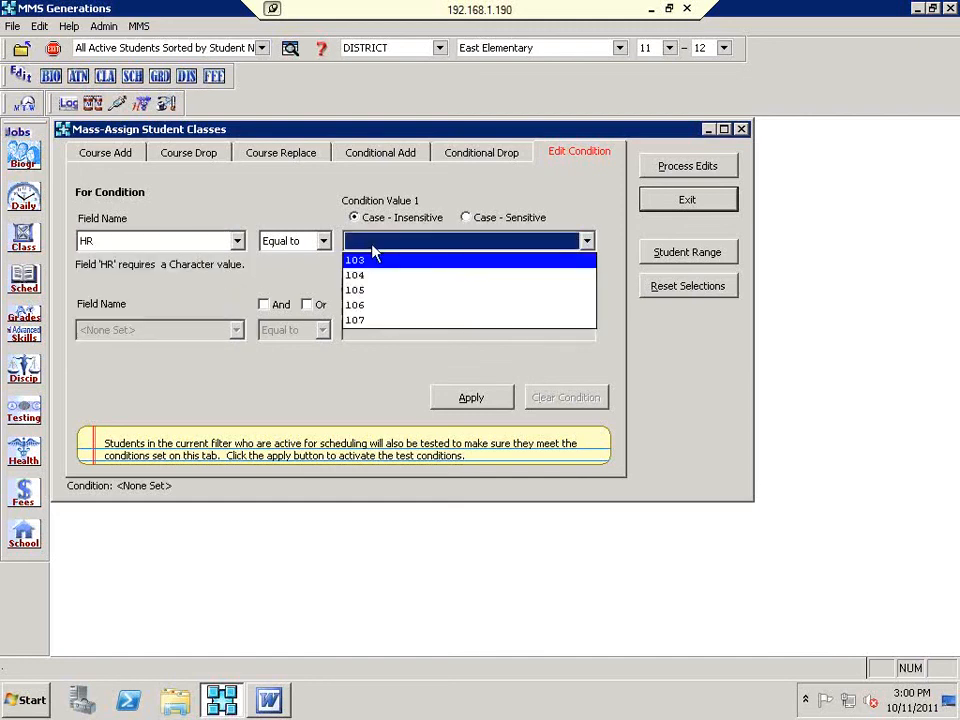
{"action": "left_click", "coordinate": [387, 298]}
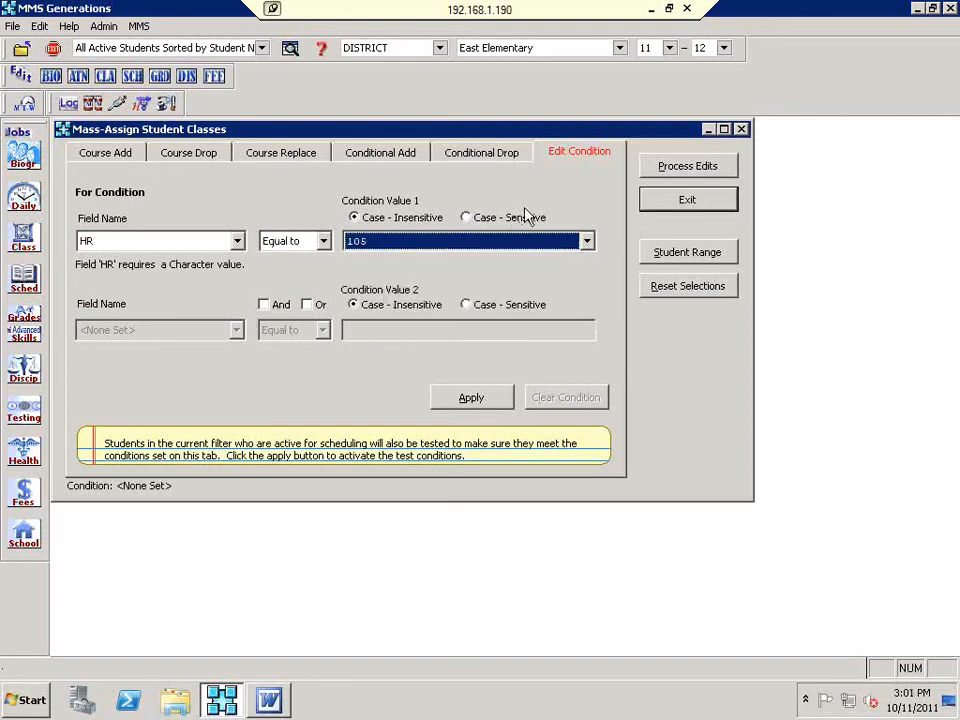
{"action": "left_click", "coordinate": [466, 400]}
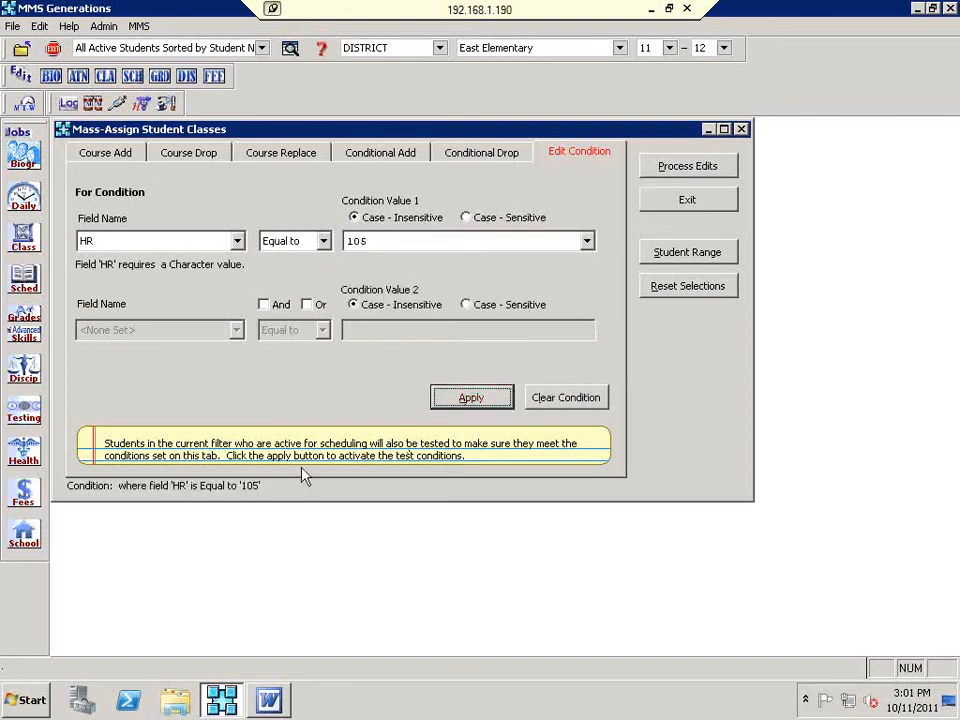
{"action": "left_click", "coordinate": [113, 157]}
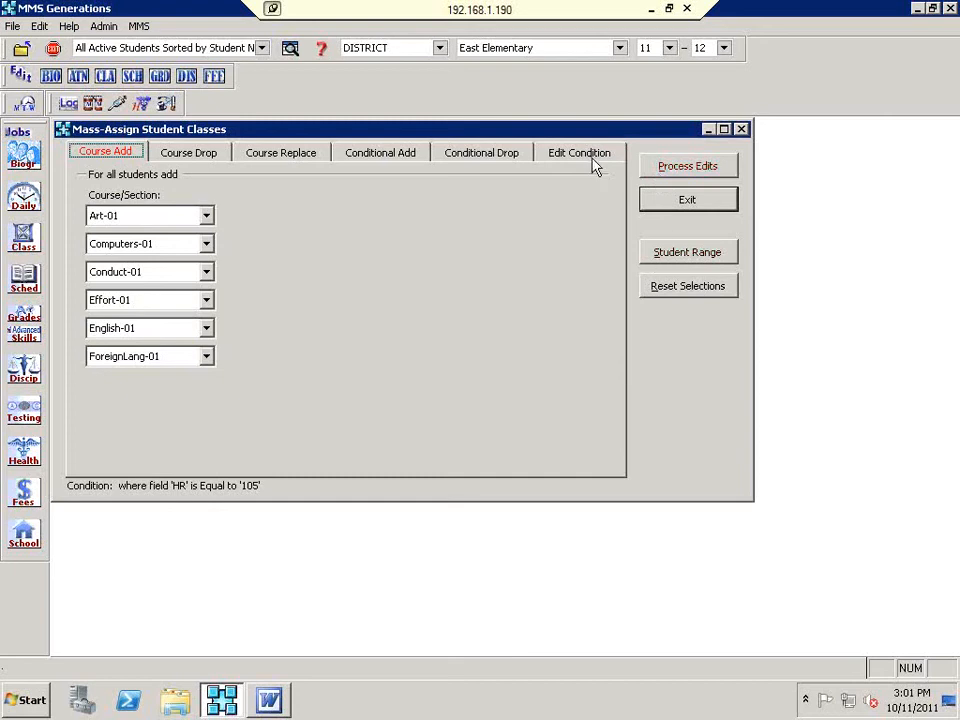
Step: Open the student range list, sort it by homeroom and deselect every student
{"action": "left_click", "coordinate": [681, 252]}
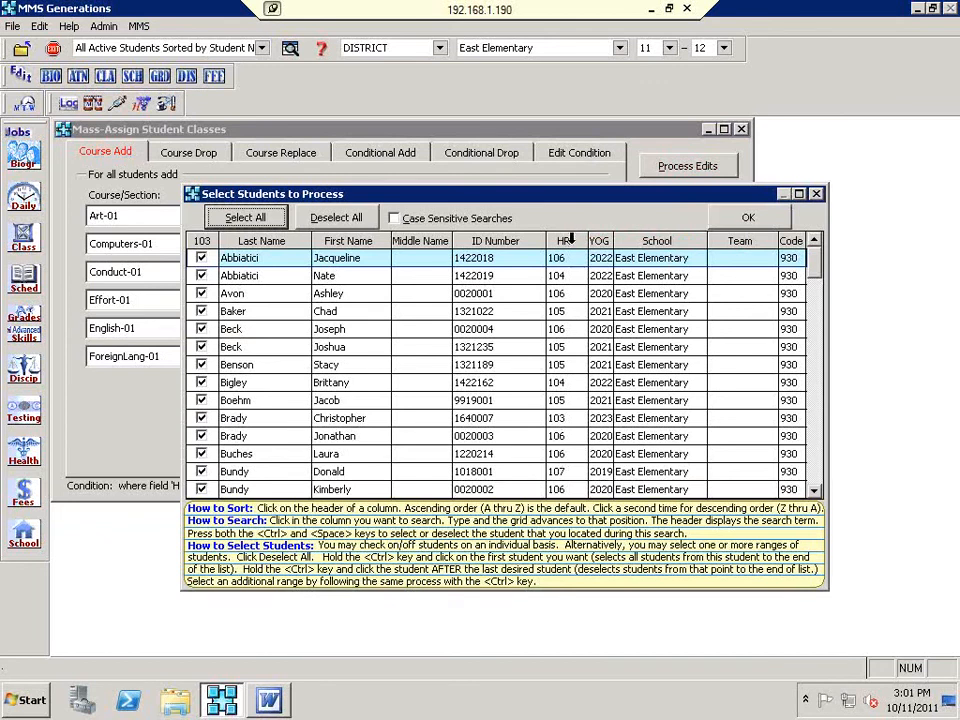
{"action": "left_click", "coordinate": [571, 239]}
{"action": "left_click", "coordinate": [571, 240]}
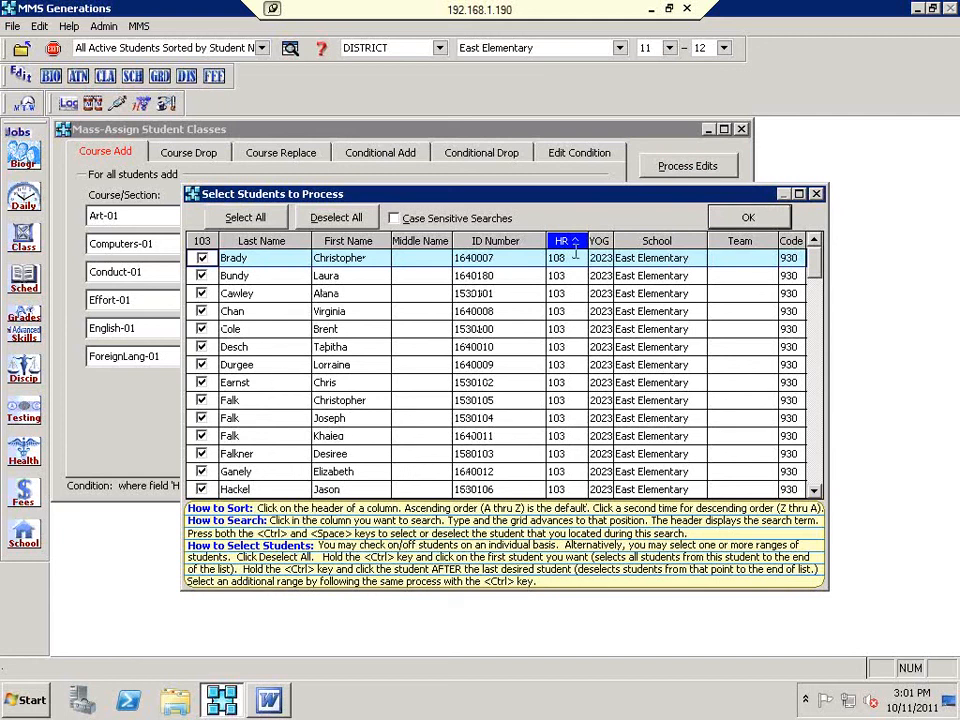
{"action": "scroll", "coordinate": [588, 258], "scroll_direction": "down", "scroll_amount": 9}
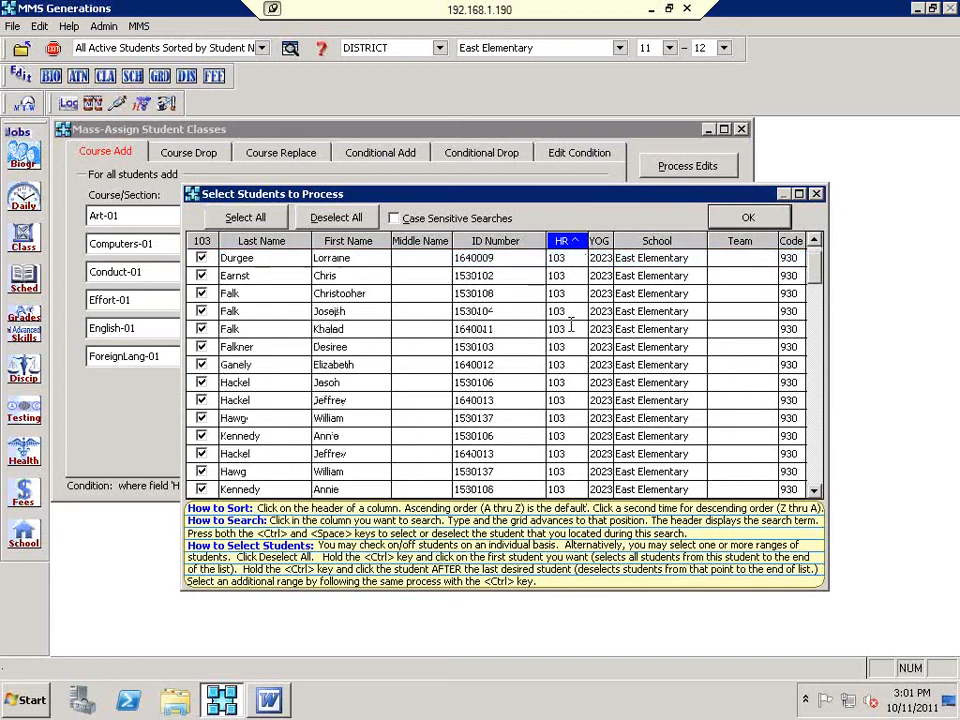
{"action": "scroll", "coordinate": [571, 325], "scroll_direction": "down", "scroll_amount": 6}
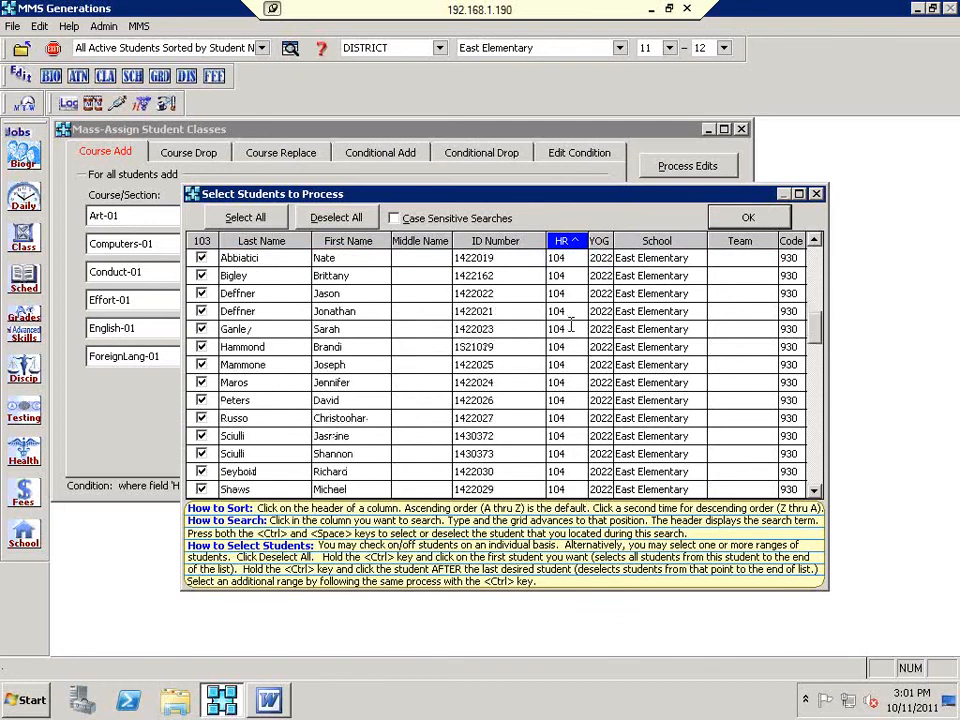
{"action": "scroll", "coordinate": [572, 455], "scroll_direction": "up", "scroll_amount": 4}
{"action": "left_click", "coordinate": [358, 220]}
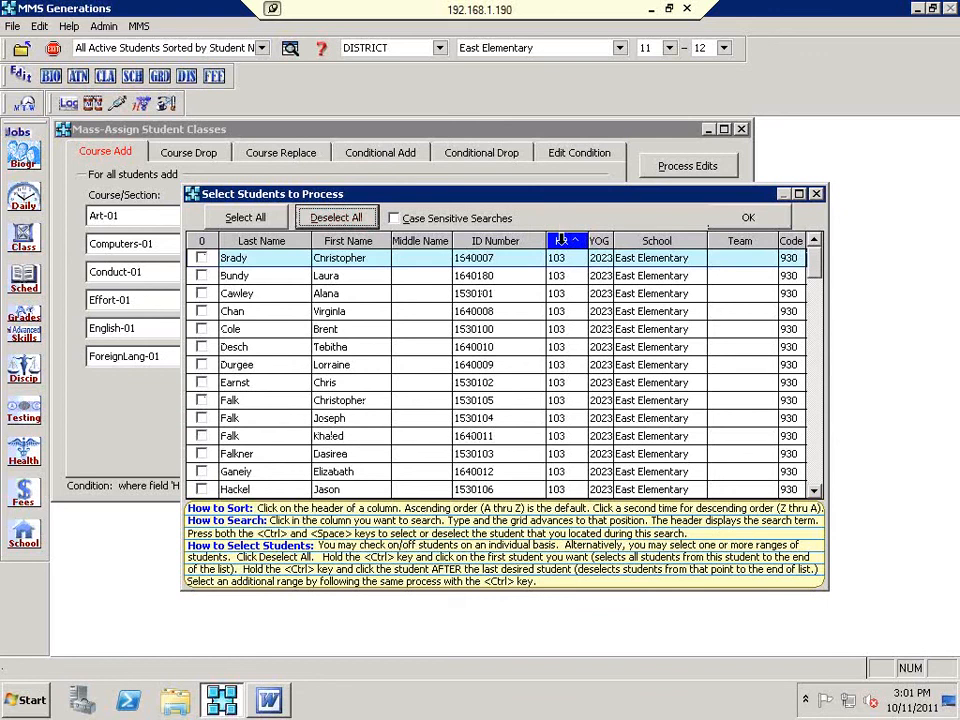
{"action": "left_click", "coordinate": [565, 241]}
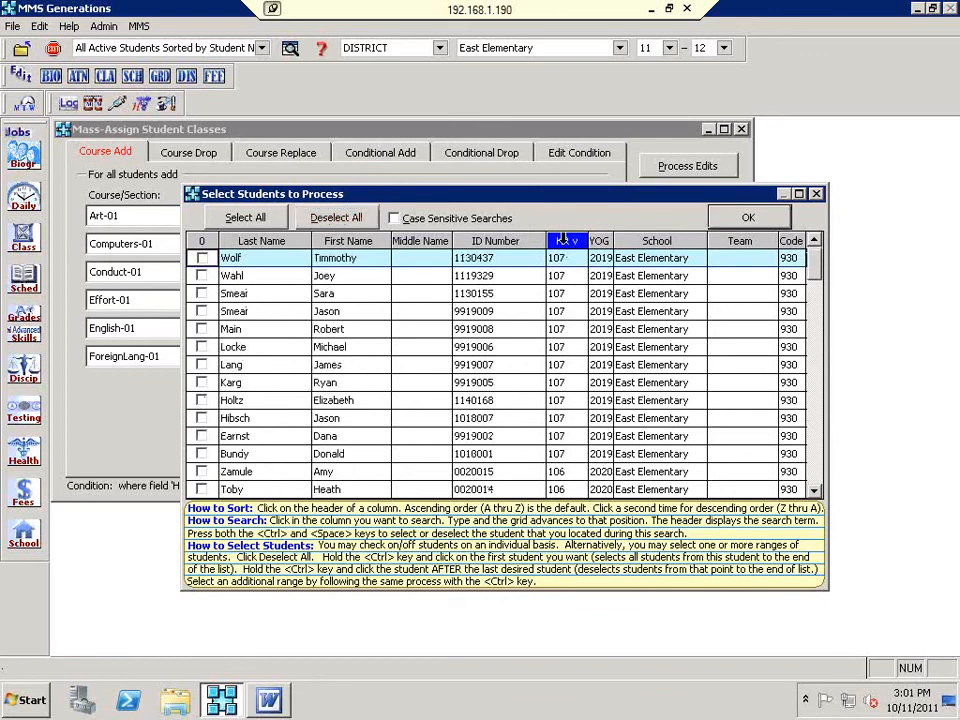
{"action": "left_click", "coordinate": [565, 241]}
Step: Check only the homeroom 104 students, stopping before homeroom 105, and confirm the range
{"action": "left_click", "coordinate": [566, 277]}
{"action": "type", "text": "1"}
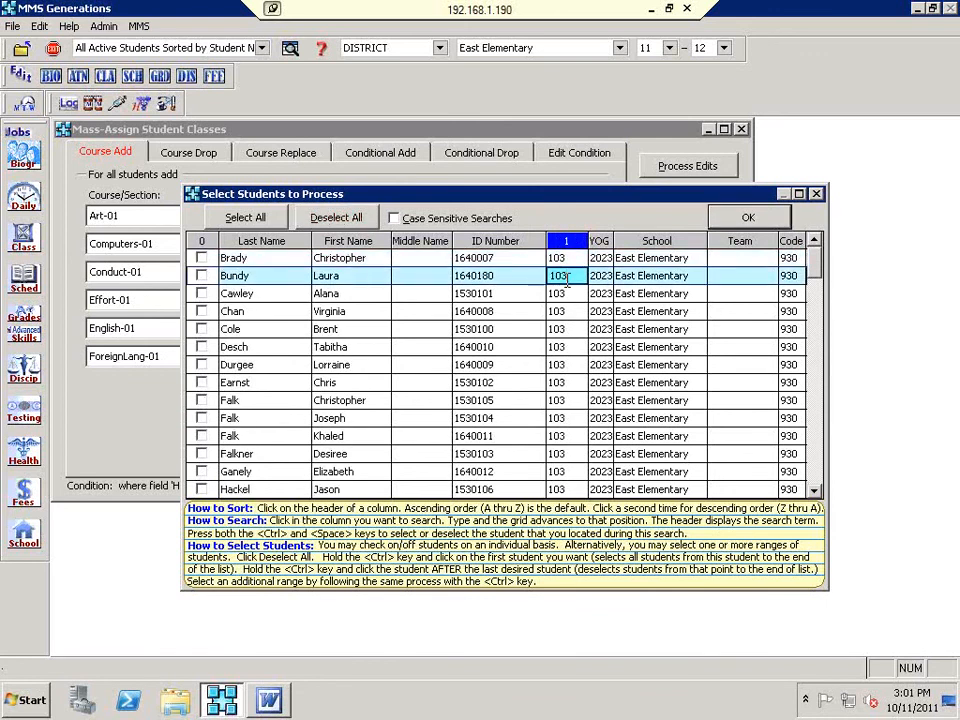
{"action": "type", "text": "04"}
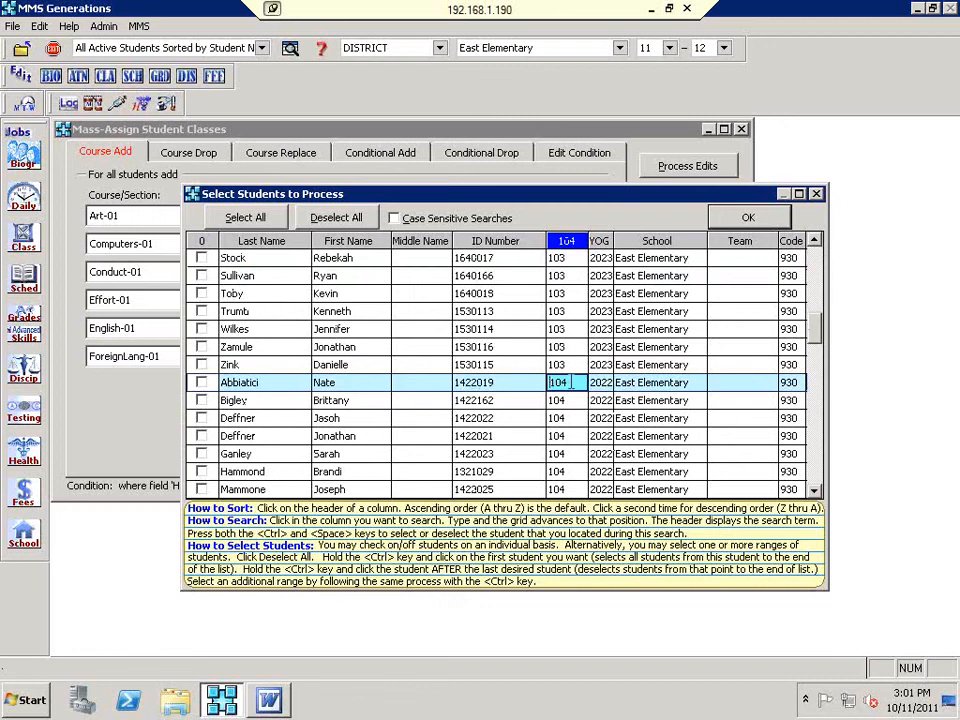
{"action": "left_click", "coordinate": [202, 386], "text": "ctrl"}
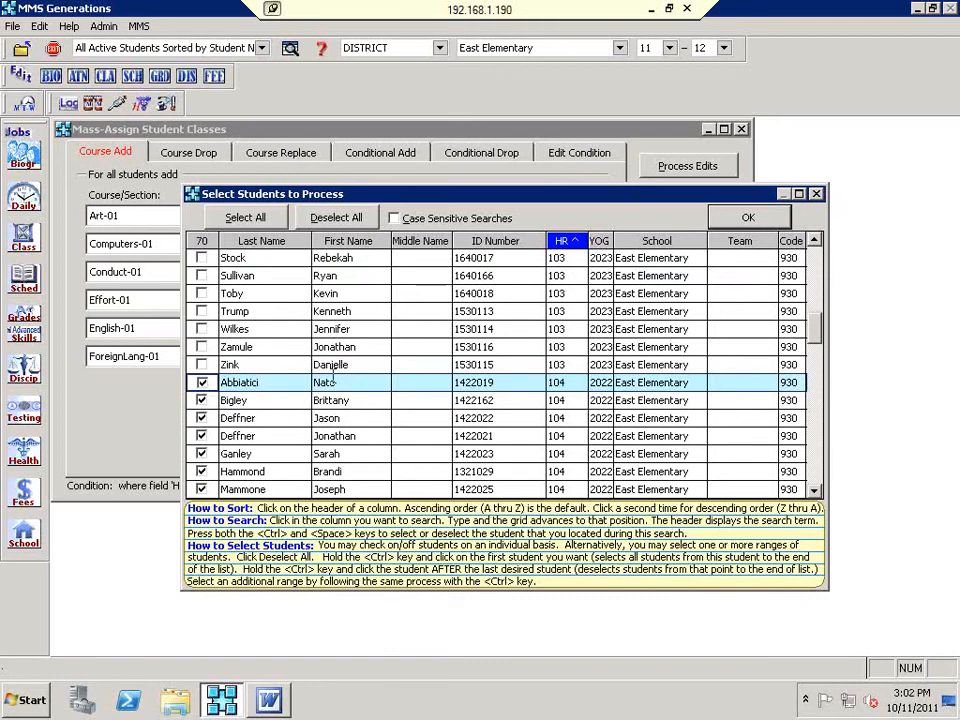
{"action": "left_click", "coordinate": [560, 420]}
{"action": "type", "text": "105"}
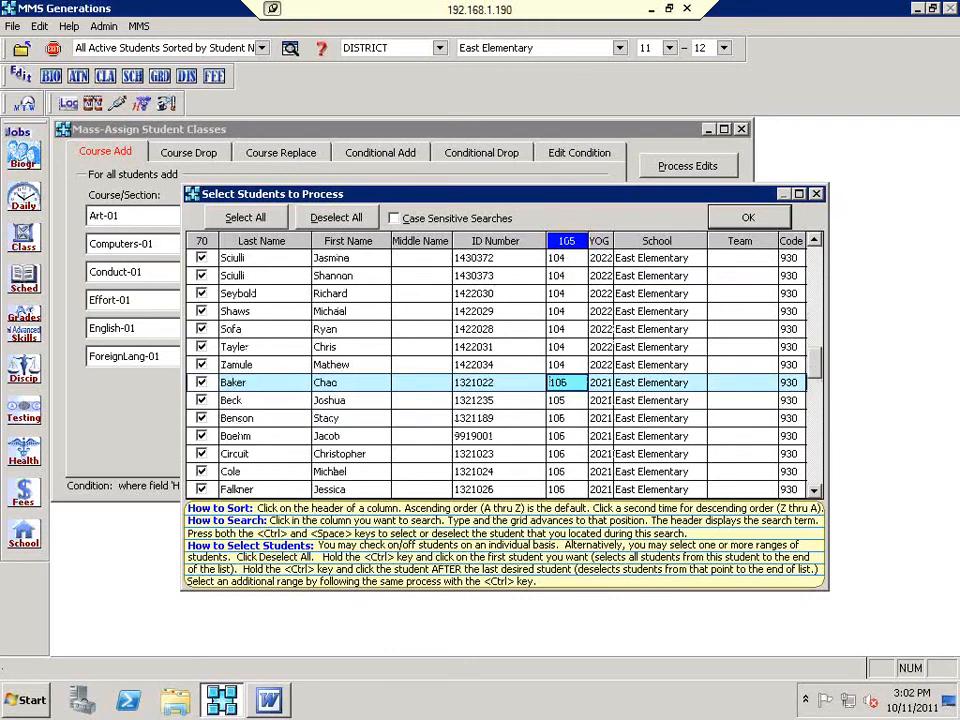
{"action": "left_click", "coordinate": [203, 388], "text": "ctrl"}
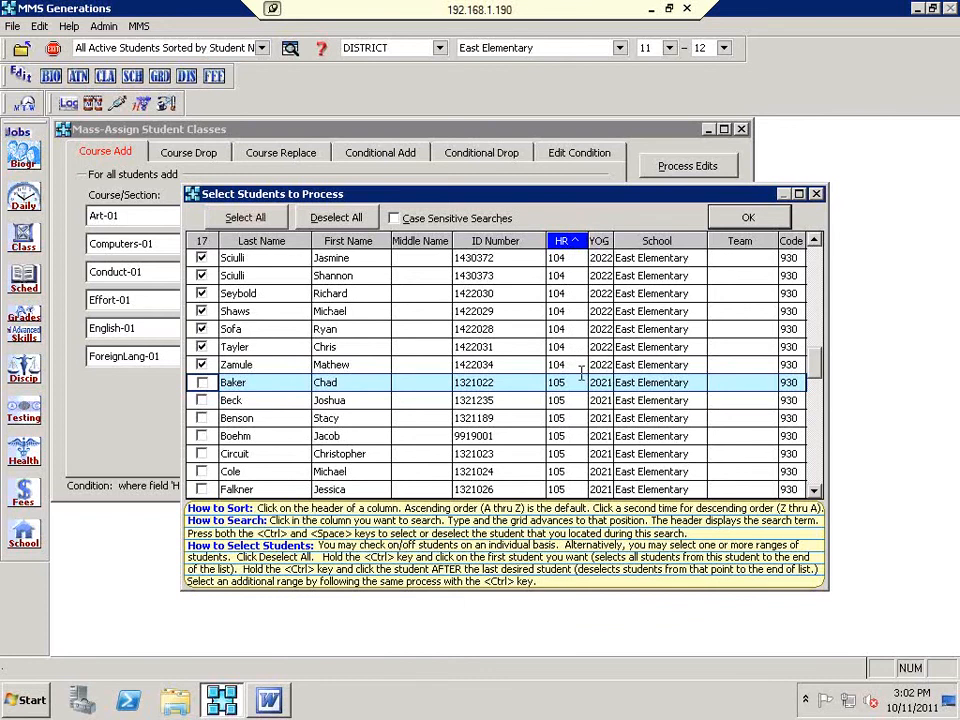
{"action": "left_click", "coordinate": [742, 218]}
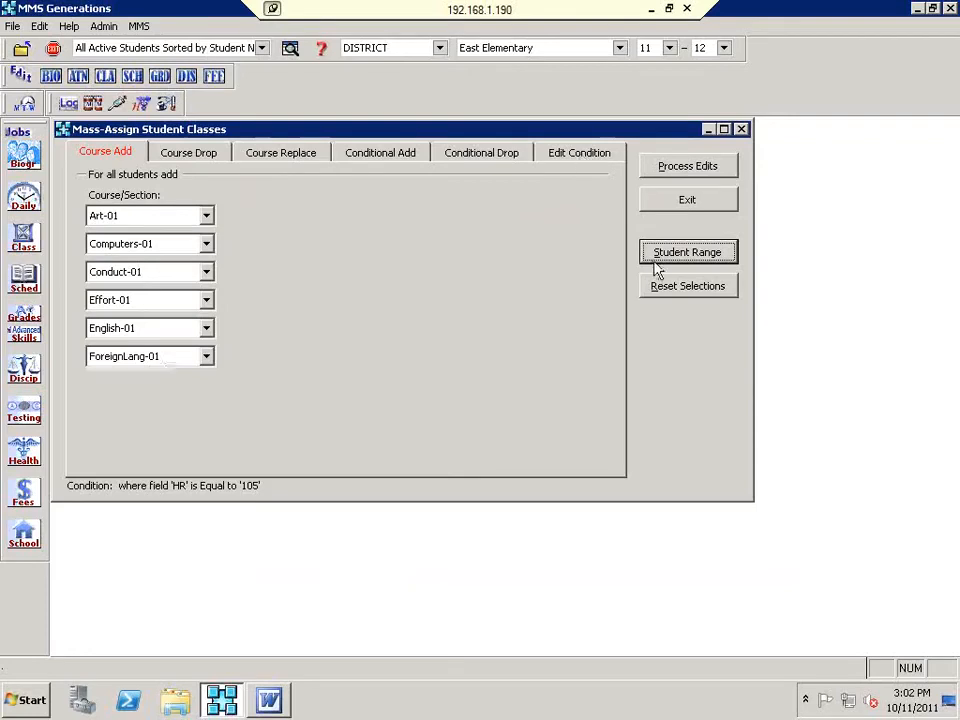
Step: Clear the chosen add sections, then queue Conduct-01 and Conduct-02 as sections to drop
{"action": "left_click", "coordinate": [686, 290]}
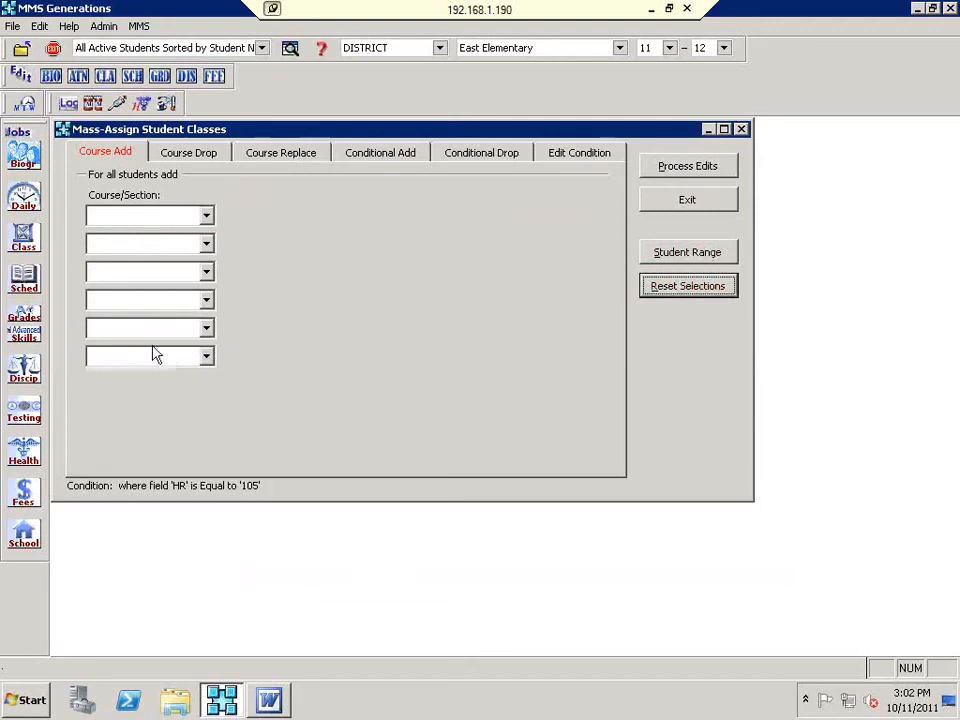
{"action": "left_click", "coordinate": [211, 158]}
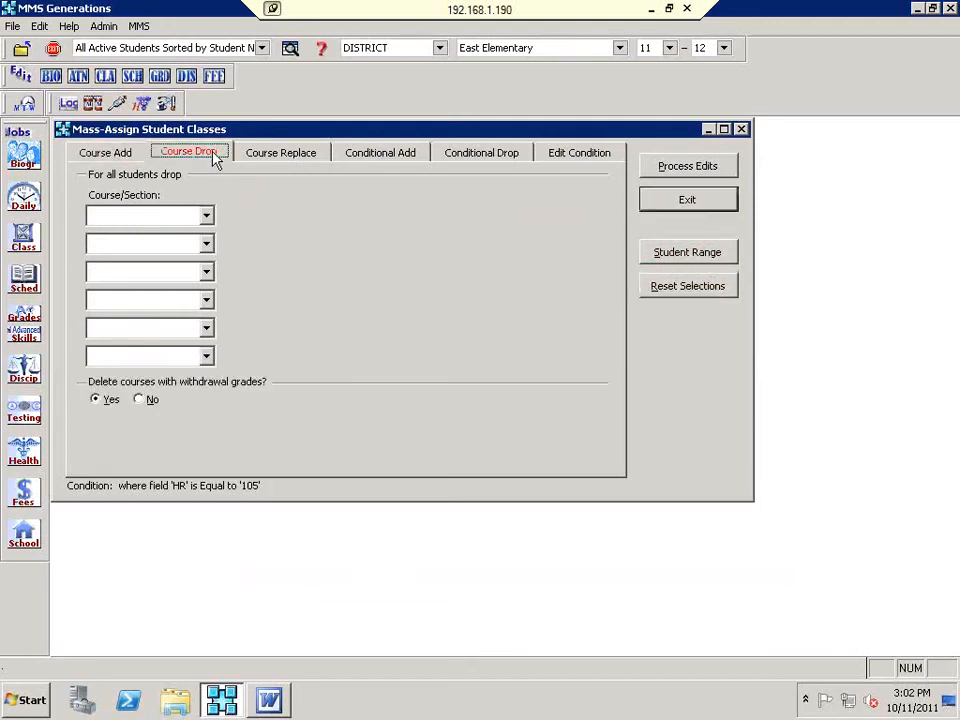
{"action": "left_click", "coordinate": [206, 216]}
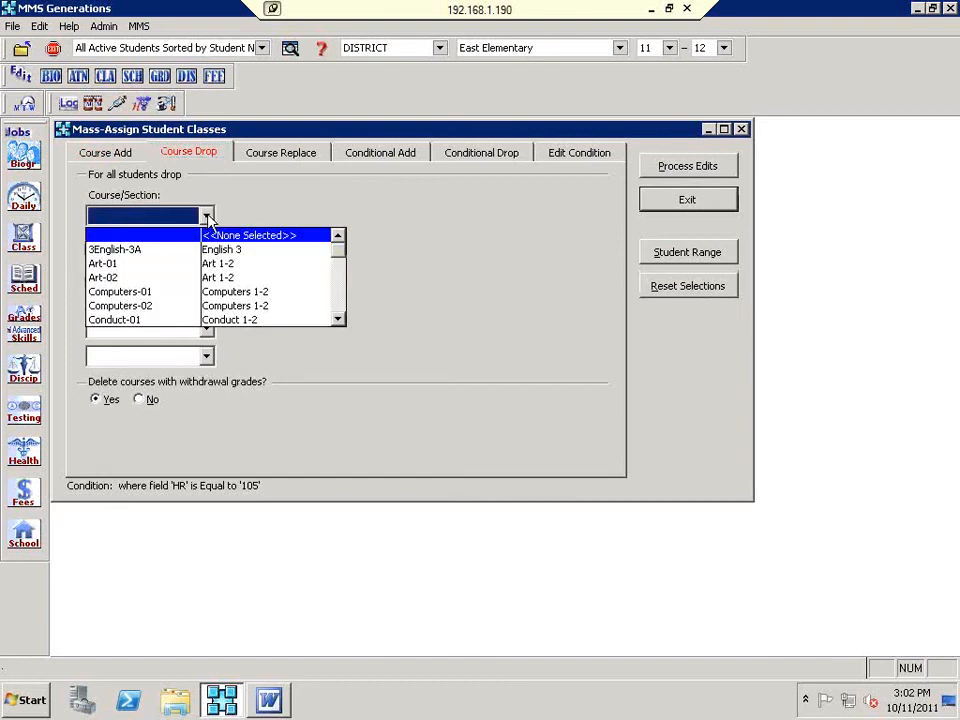
{"action": "left_click", "coordinate": [338, 321]}
{"action": "left_click", "coordinate": [338, 321]}
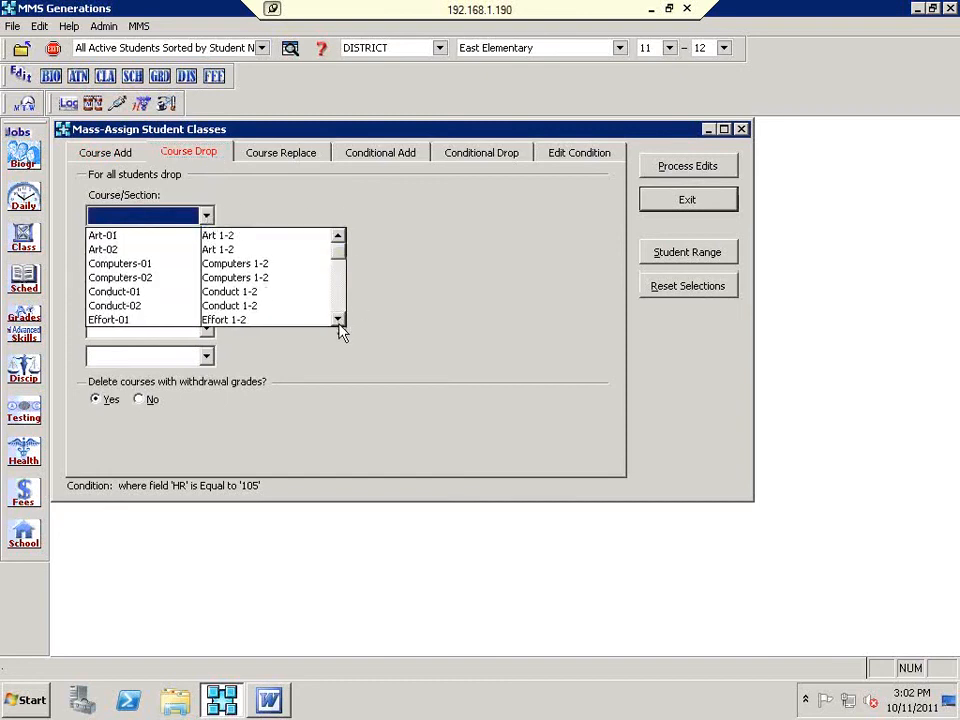
{"action": "left_click", "coordinate": [109, 296]}
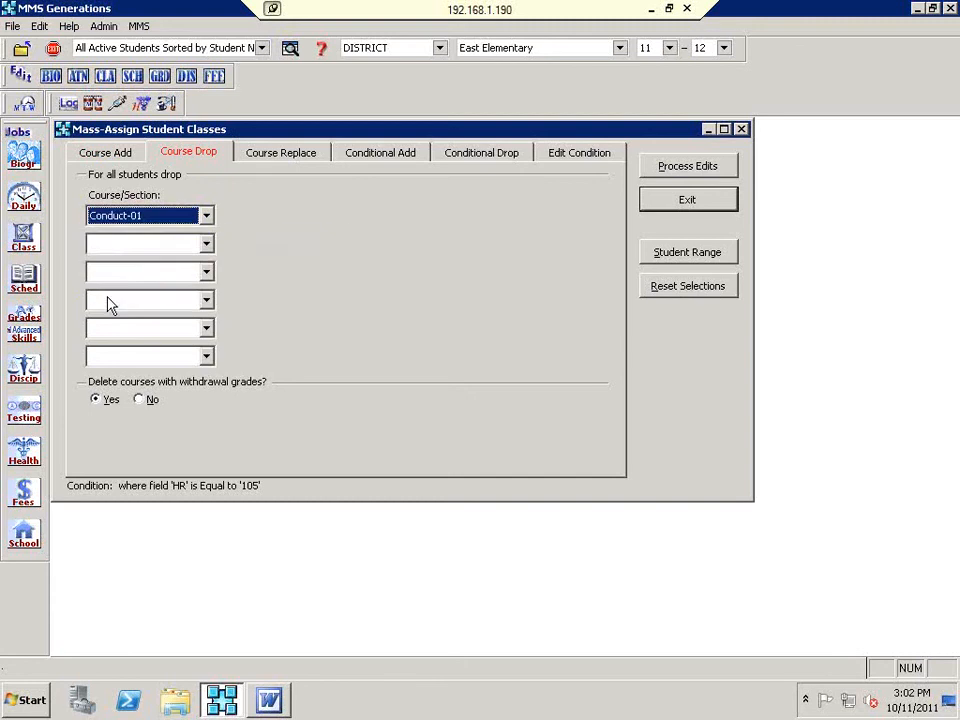
{"action": "left_click", "coordinate": [148, 243]}
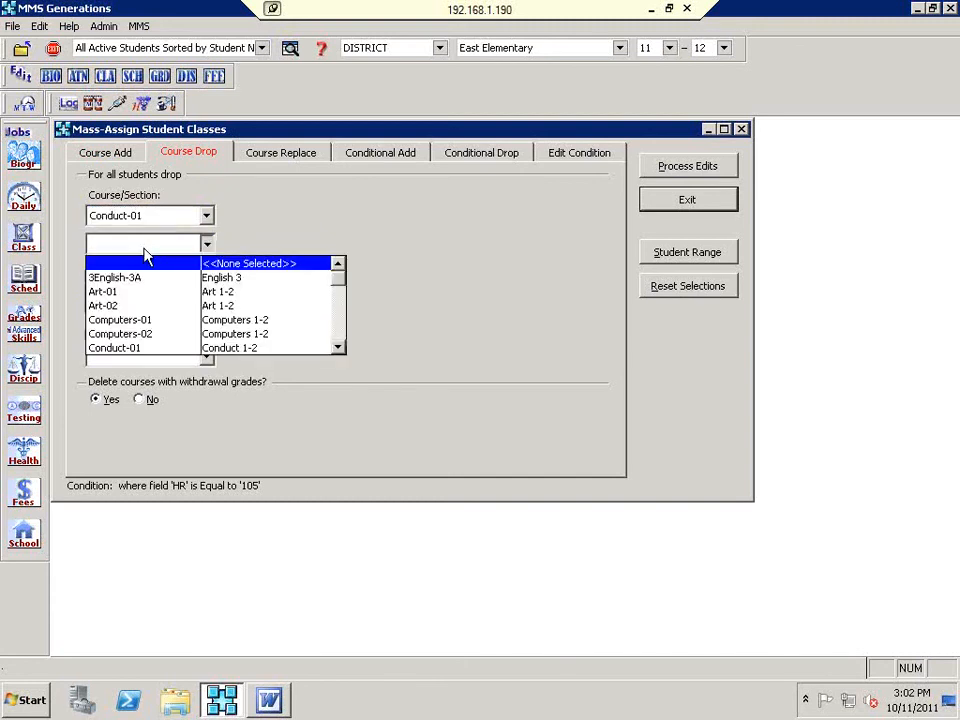
{"action": "left_click", "coordinate": [338, 349]}
{"action": "left_click", "coordinate": [338, 349]}
{"action": "left_click", "coordinate": [339, 350]}
{"action": "left_click", "coordinate": [130, 320]}
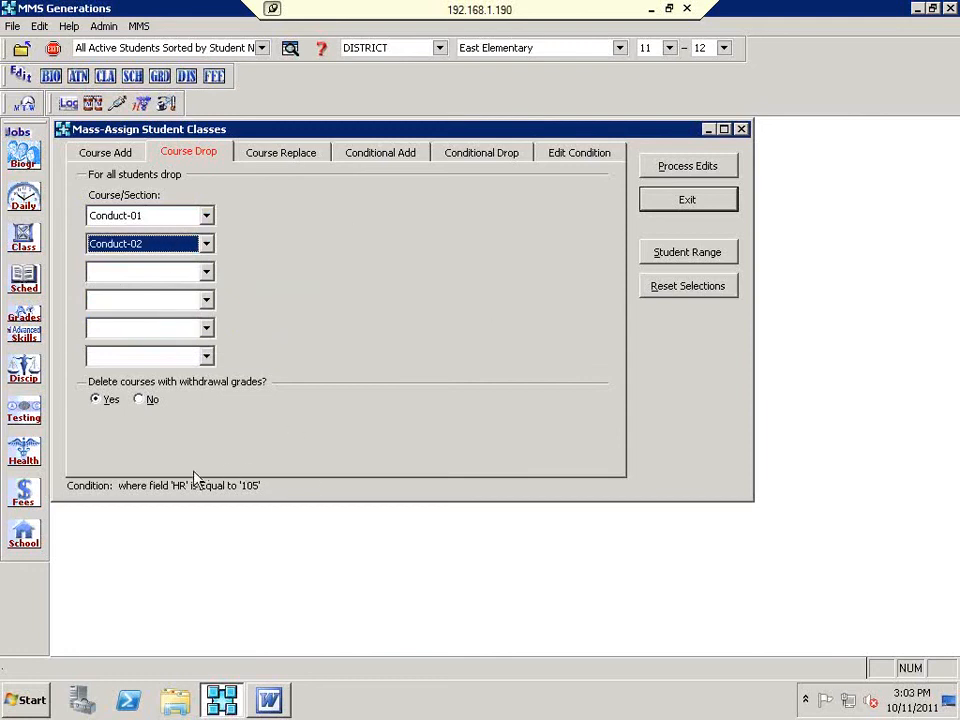
Step: Clear the HR equals 105 condition, then open help for the Course Drop tab
{"action": "left_click", "coordinate": [555, 155]}
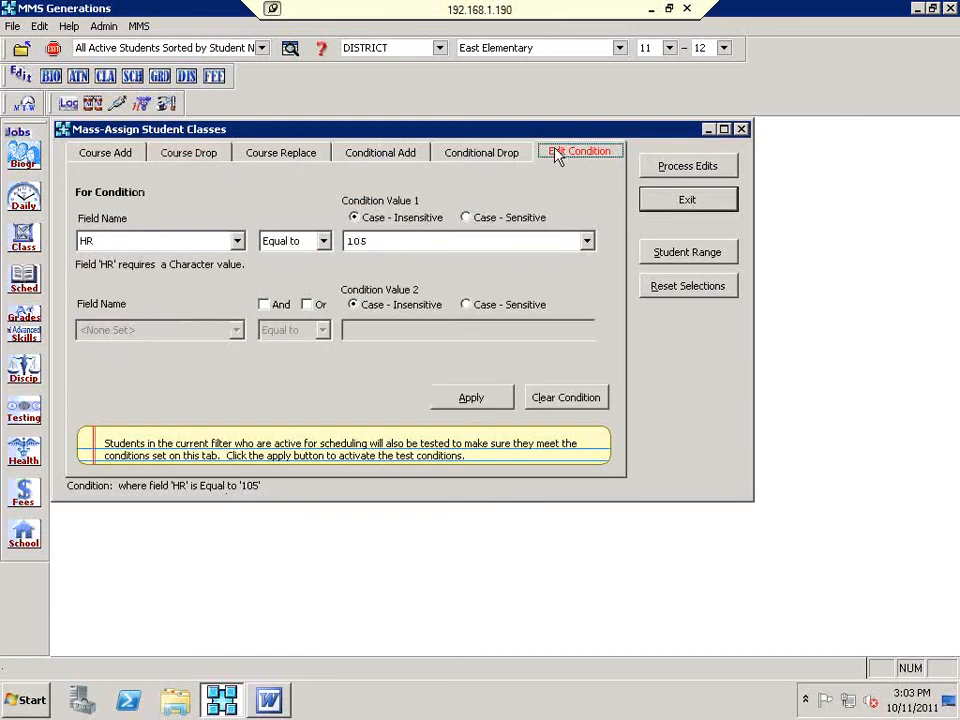
{"action": "left_click", "coordinate": [557, 400]}
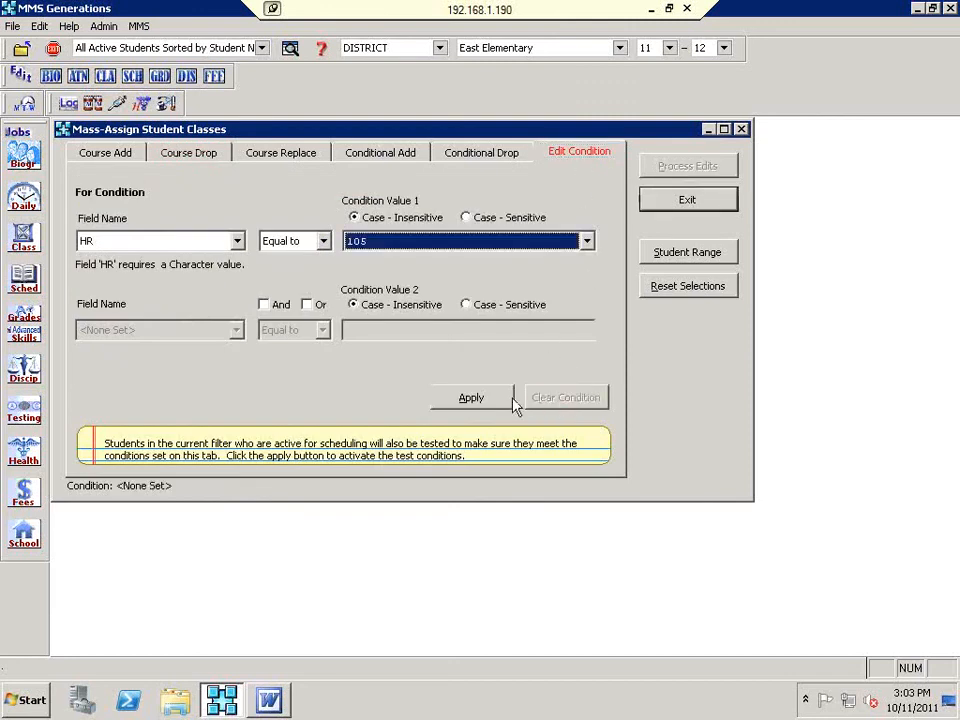
{"action": "left_click", "coordinate": [191, 157]}
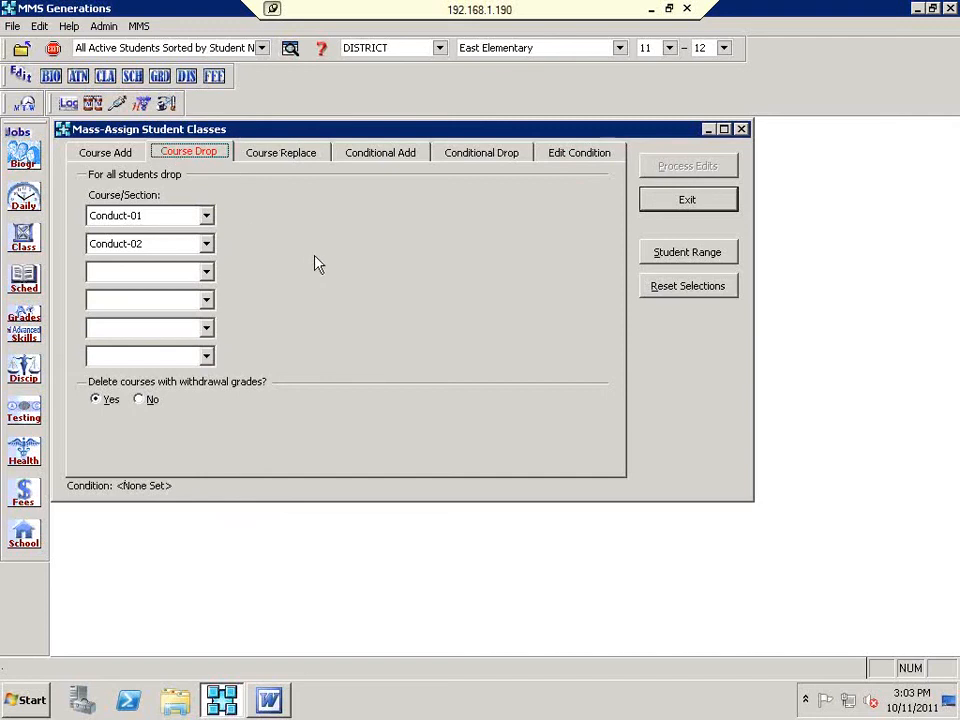
{"action": "left_click", "coordinate": [322, 57]}
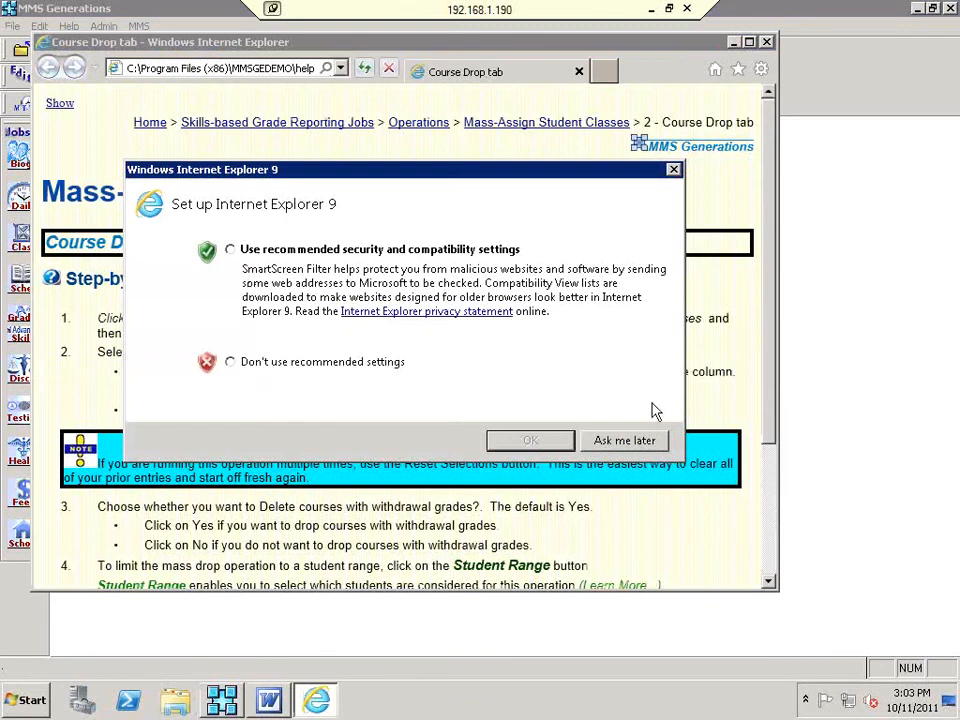
Step: Postpone the Internet Explorer 9 setup prompt and read the Course Drop Tab help page
{"action": "left_click", "coordinate": [643, 444]}
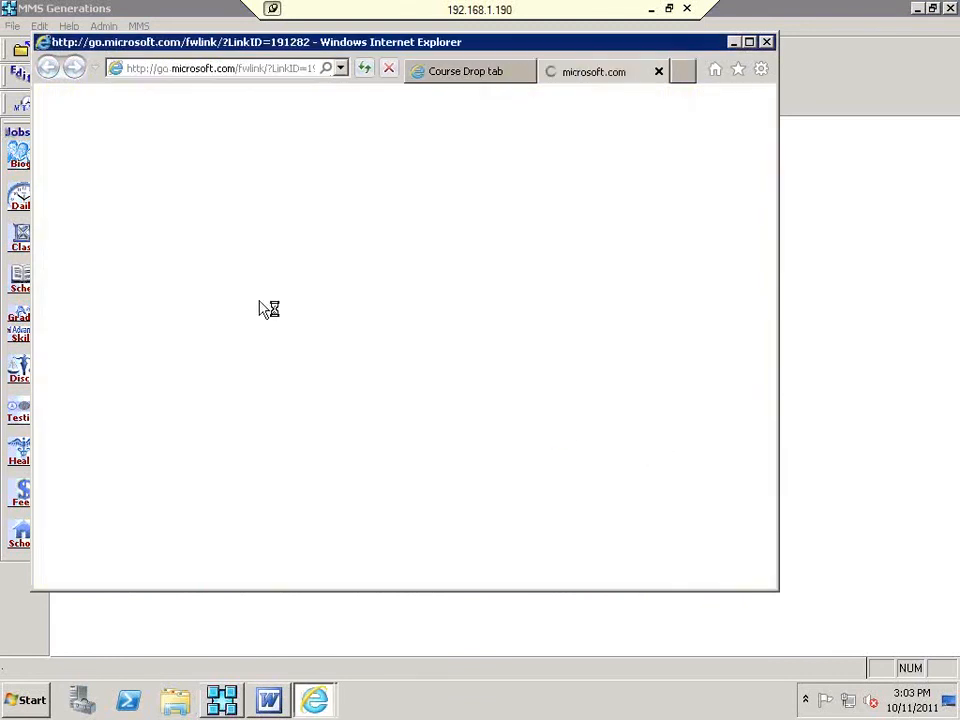
{"action": "left_click", "coordinate": [440, 71]}
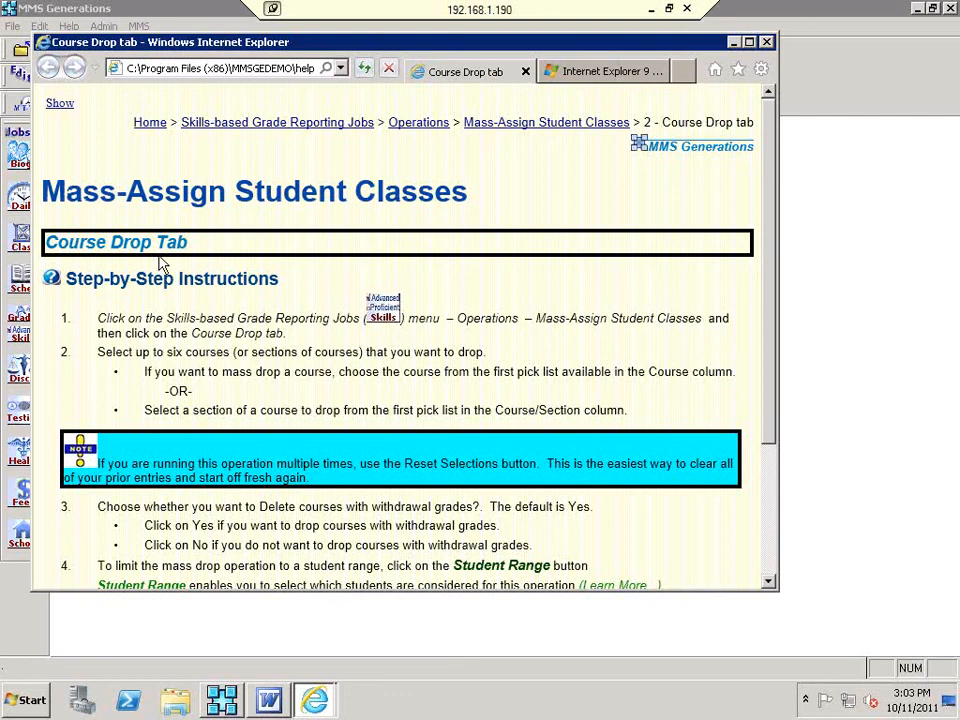
{"action": "left_click_drag", "start_coordinate": [48, 241], "coordinate": [208, 242]}
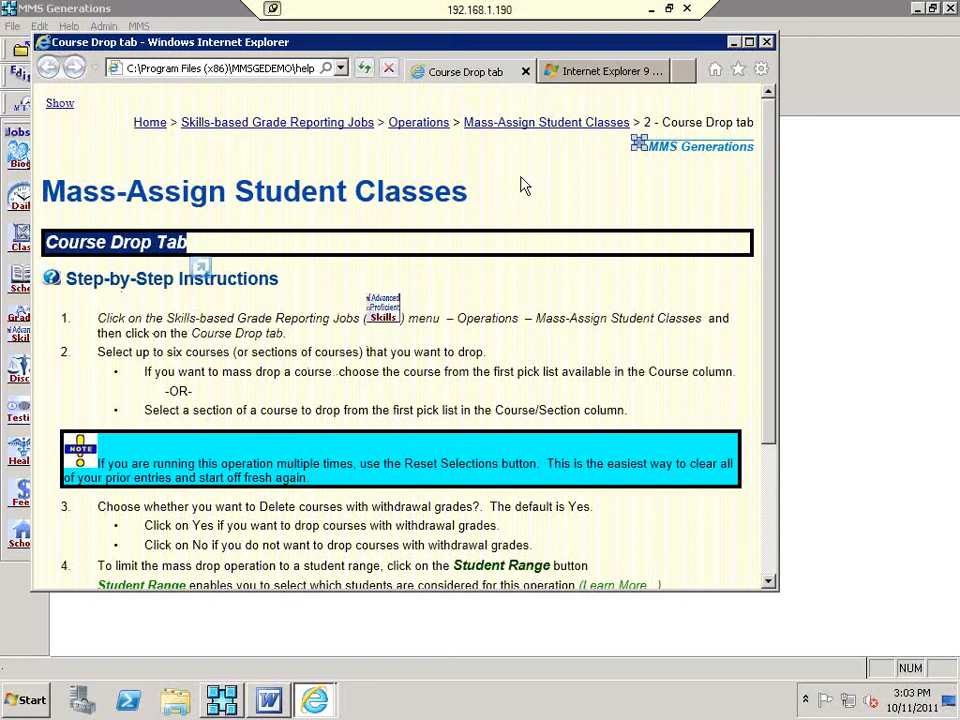
Step: Browse the Mass-Assign Student Classes help overview, then close the browser and all tabs
{"action": "left_click", "coordinate": [541, 125]}
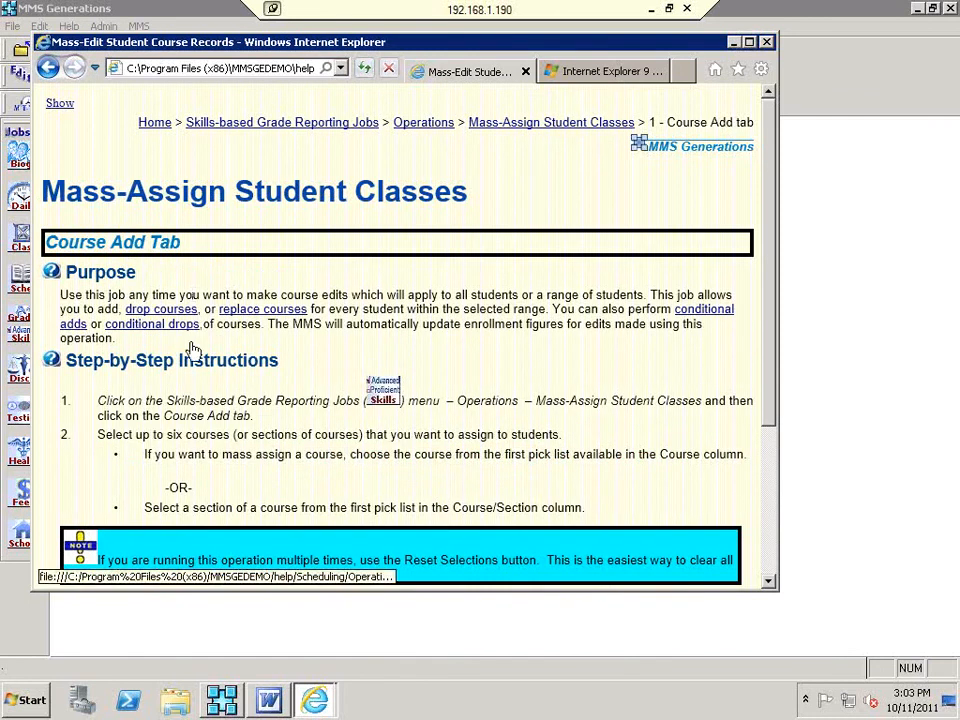
{"action": "scroll", "coordinate": [176, 352], "scroll_direction": "down", "scroll_amount": 1}
{"action": "scroll", "coordinate": [176, 352], "scroll_direction": "down", "scroll_amount": 2}
{"action": "scroll", "coordinate": [193, 381], "scroll_direction": "up", "scroll_amount": 1}
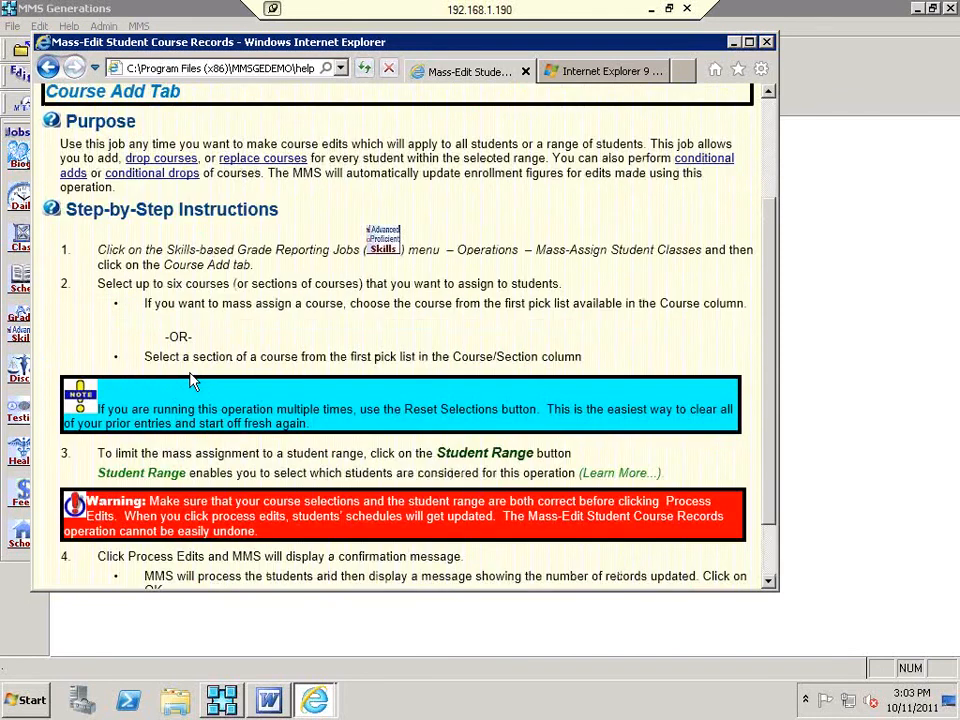
{"action": "scroll", "coordinate": [193, 381], "scroll_direction": "up", "scroll_amount": 2}
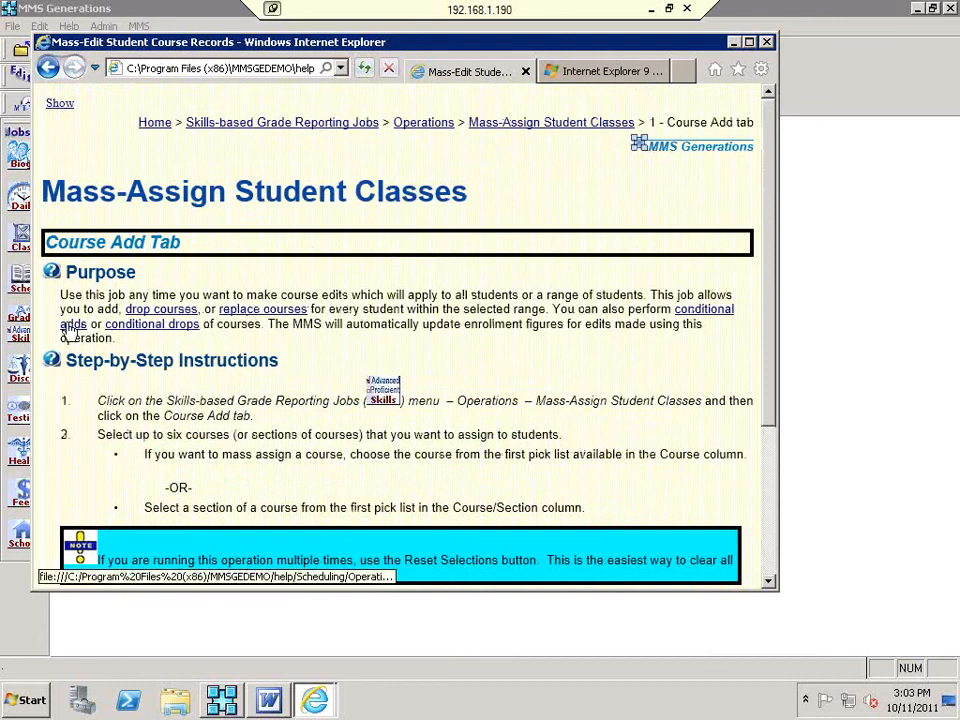
{"action": "left_click", "coordinate": [767, 44]}
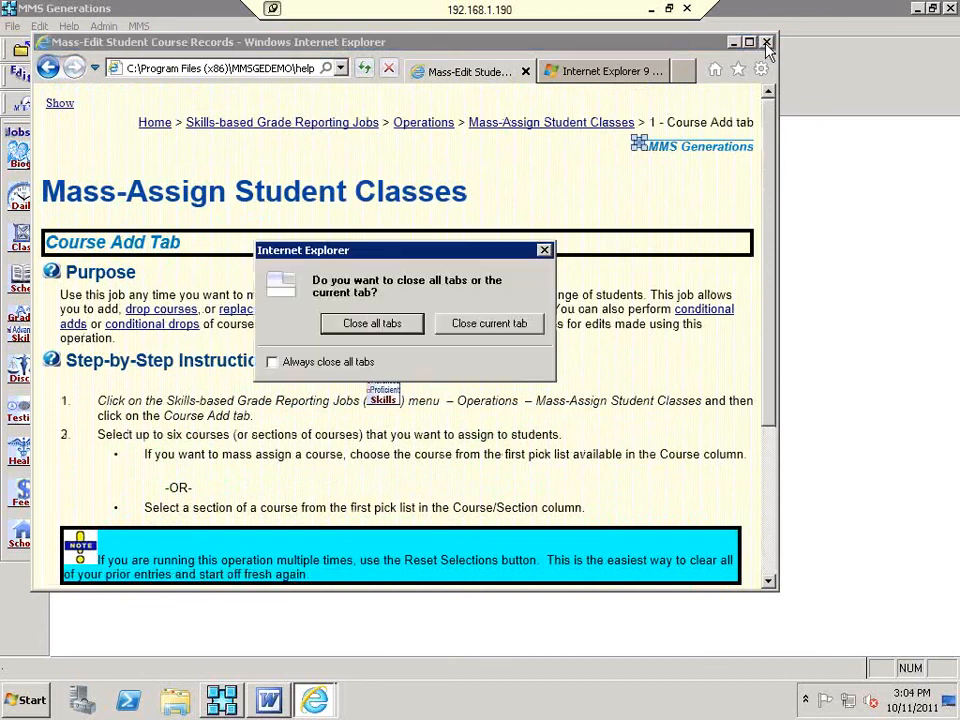
{"action": "left_click", "coordinate": [366, 325]}
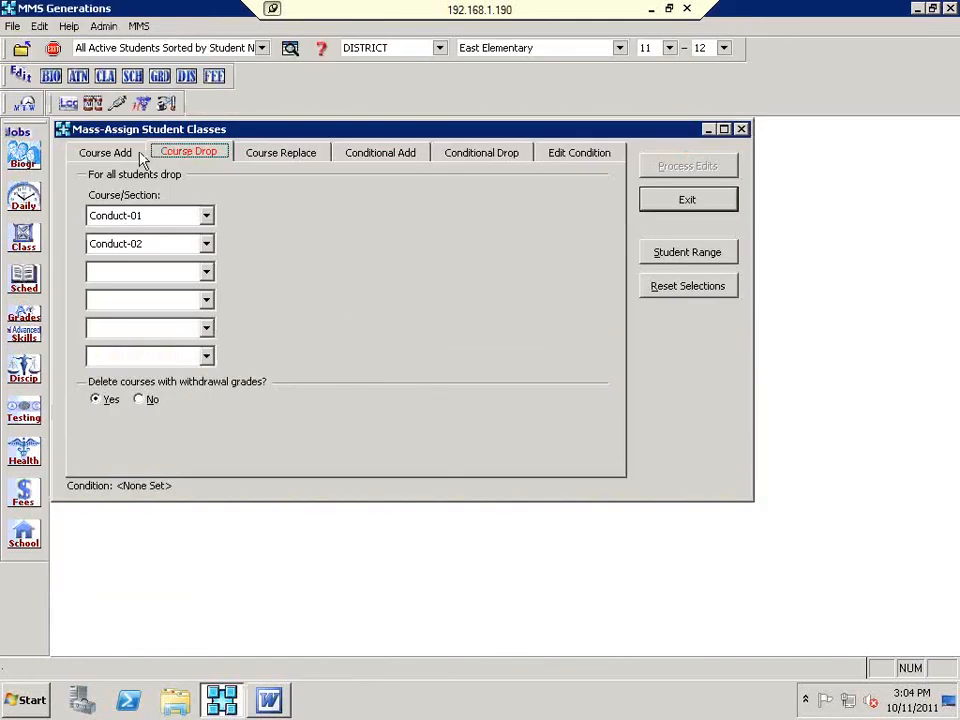
Step: Show the Course Replace settings of Mass-Assign Student Classes
{"action": "left_click", "coordinate": [309, 163]}
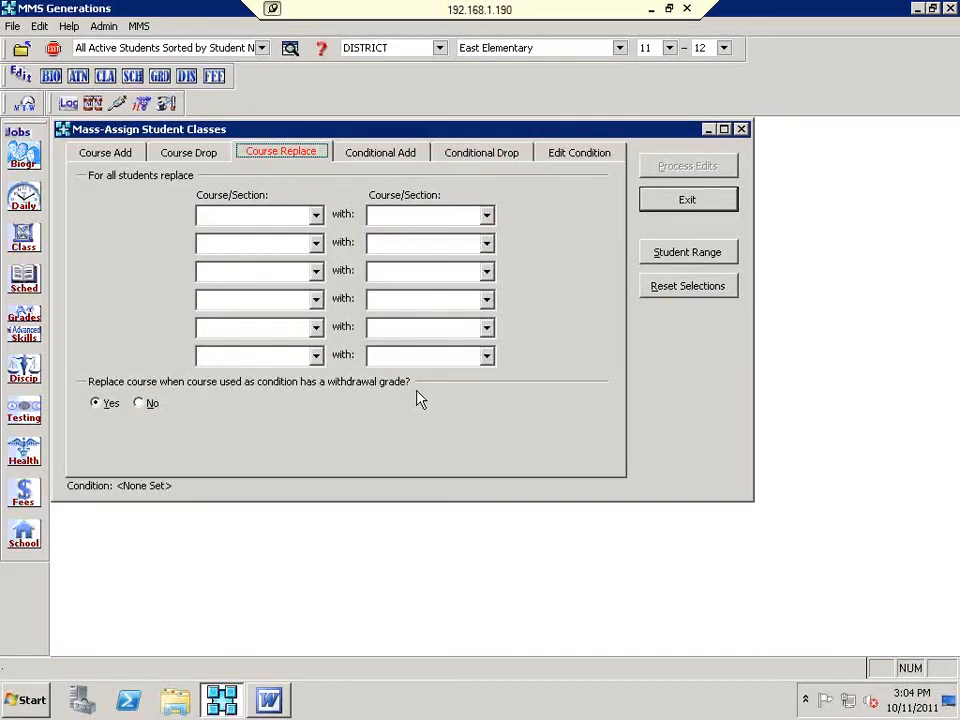
Step: Preview the Conditional Add tab's course list without choosing a course
{"action": "left_click", "coordinate": [407, 158]}
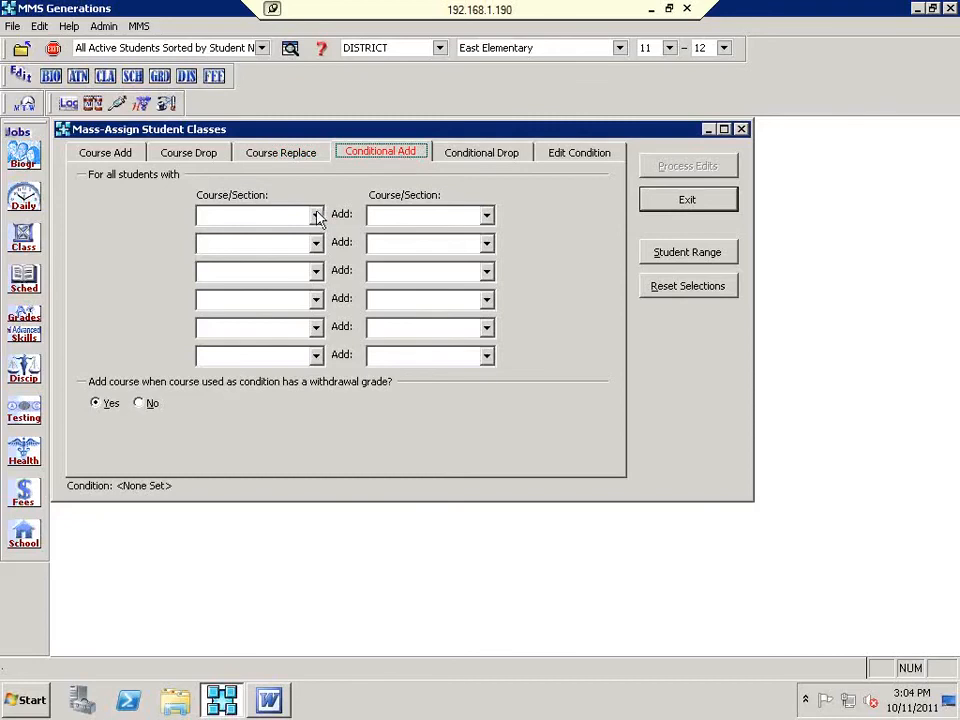
{"action": "left_click", "coordinate": [316, 214]}
{"action": "left_click", "coordinate": [418, 188]}
Step: On Conditional Drop, choose Yes to delete courses with withdrawal grades, then close the job
{"action": "left_click", "coordinate": [472, 155]}
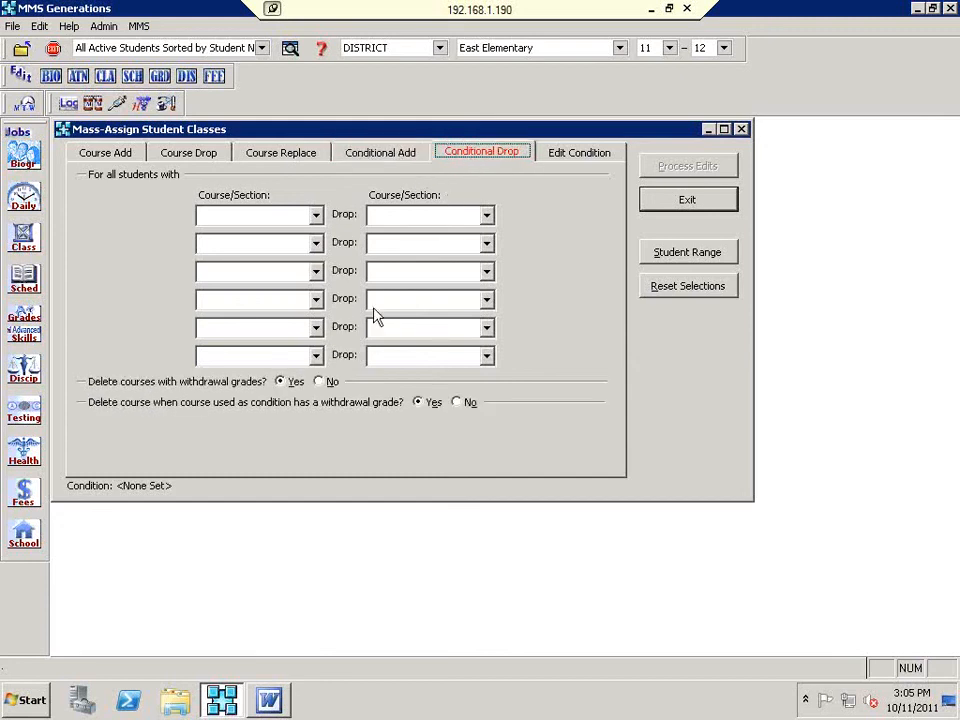
{"action": "left_click", "coordinate": [281, 381]}
{"action": "left_click", "coordinate": [684, 203]}
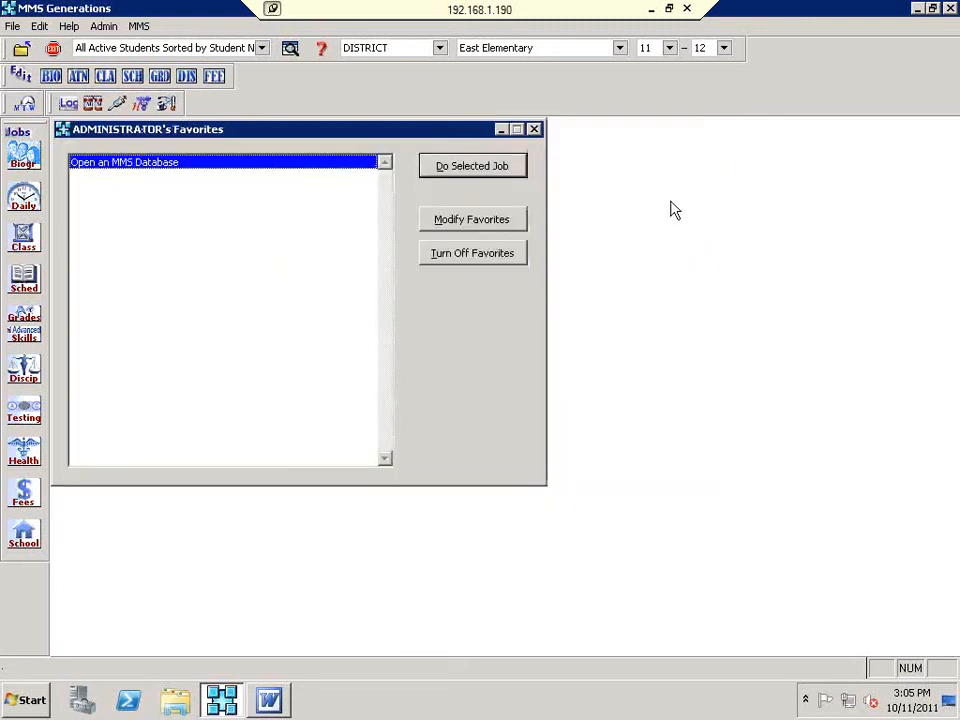
Step: Open Edit Student Grades from the GRD toolbar button
{"action": "left_click", "coordinate": [160, 77]}
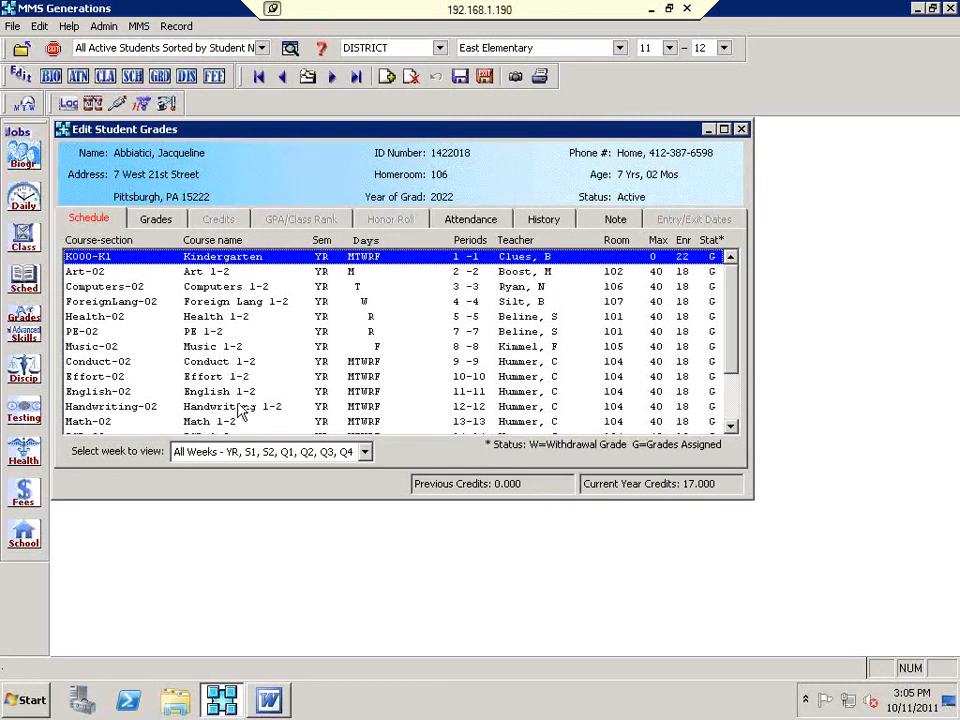
Step: Advance to the next student, view their profile, and scroll their -02 section schedule
{"action": "left_click", "coordinate": [334, 77]}
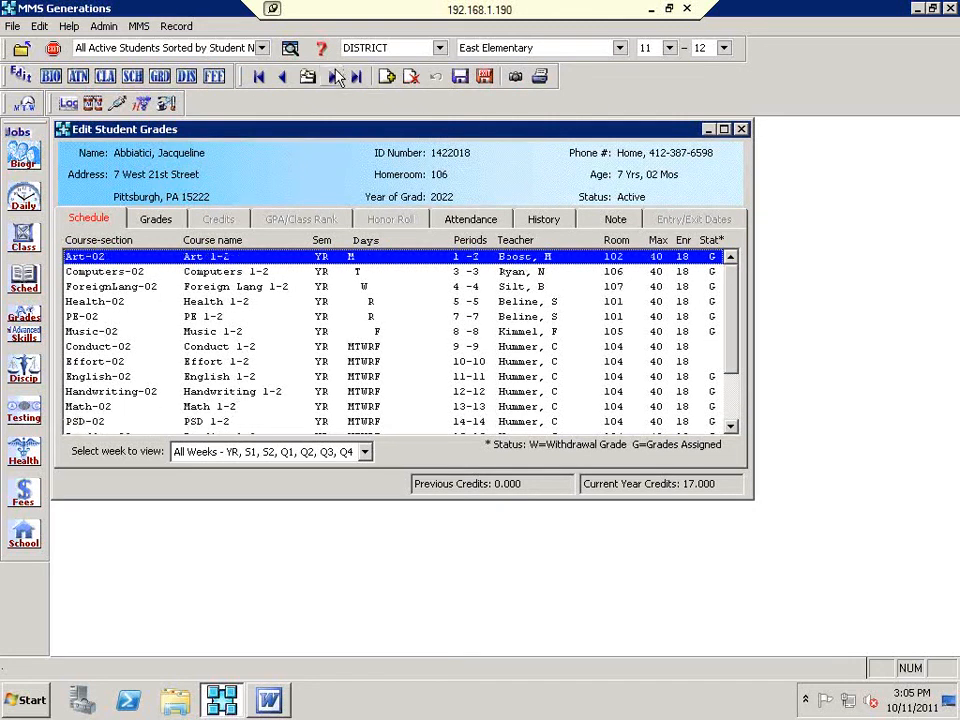
{"action": "left_click", "coordinate": [335, 77]}
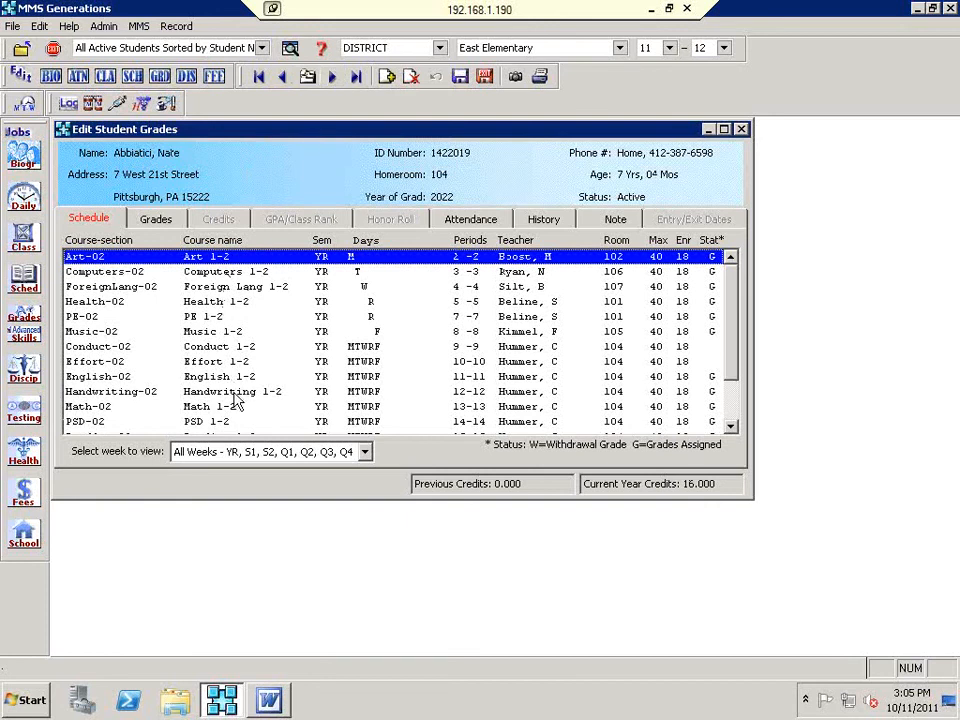
{"action": "left_click", "coordinate": [517, 80]}
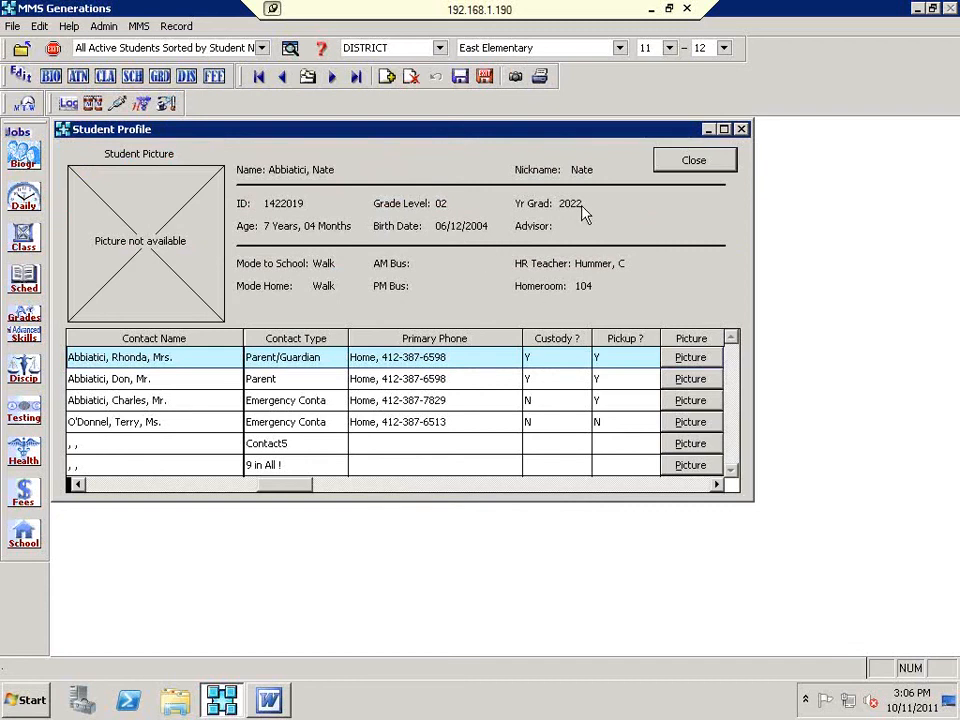
{"action": "left_click", "coordinate": [692, 166]}
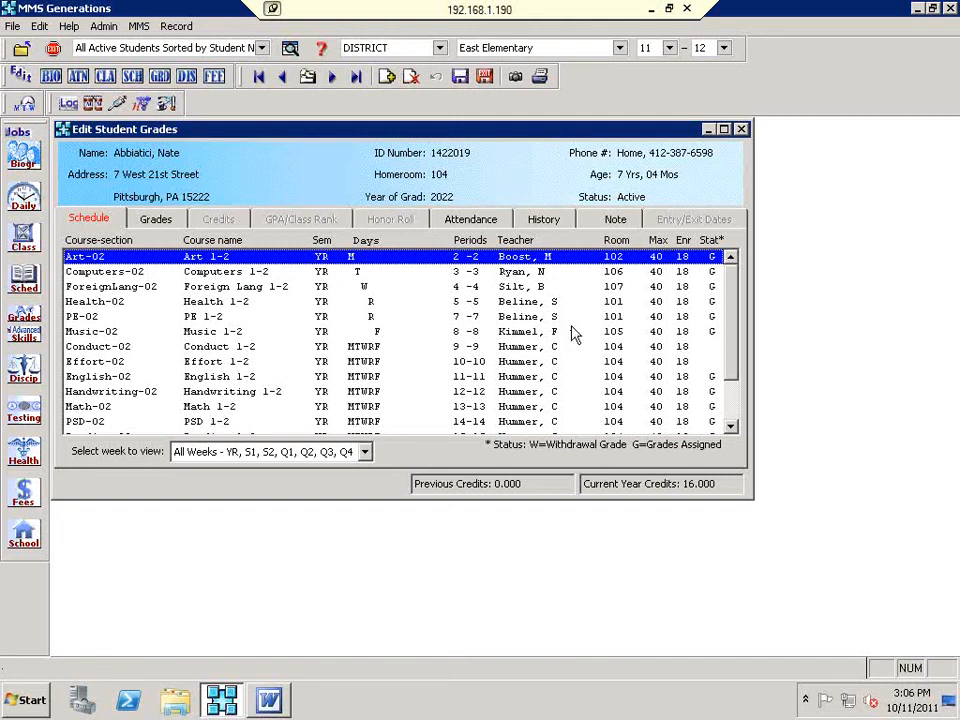
{"action": "scroll", "coordinate": [545, 340], "scroll_direction": "down", "scroll_amount": 1}
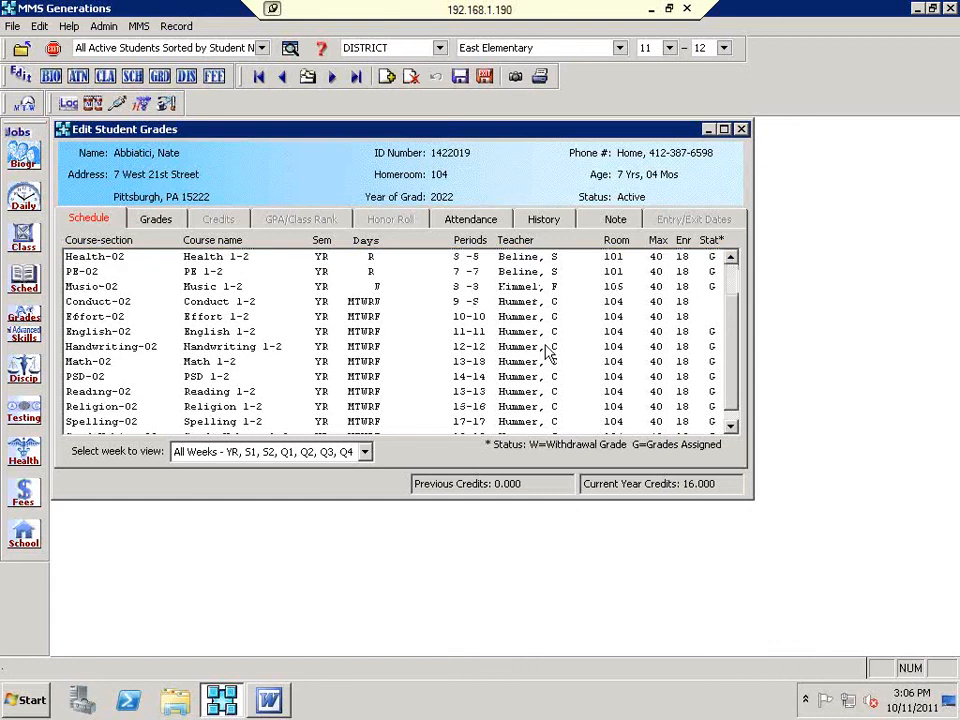
{"action": "scroll", "coordinate": [556, 305], "scroll_direction": "down", "scroll_amount": 1}
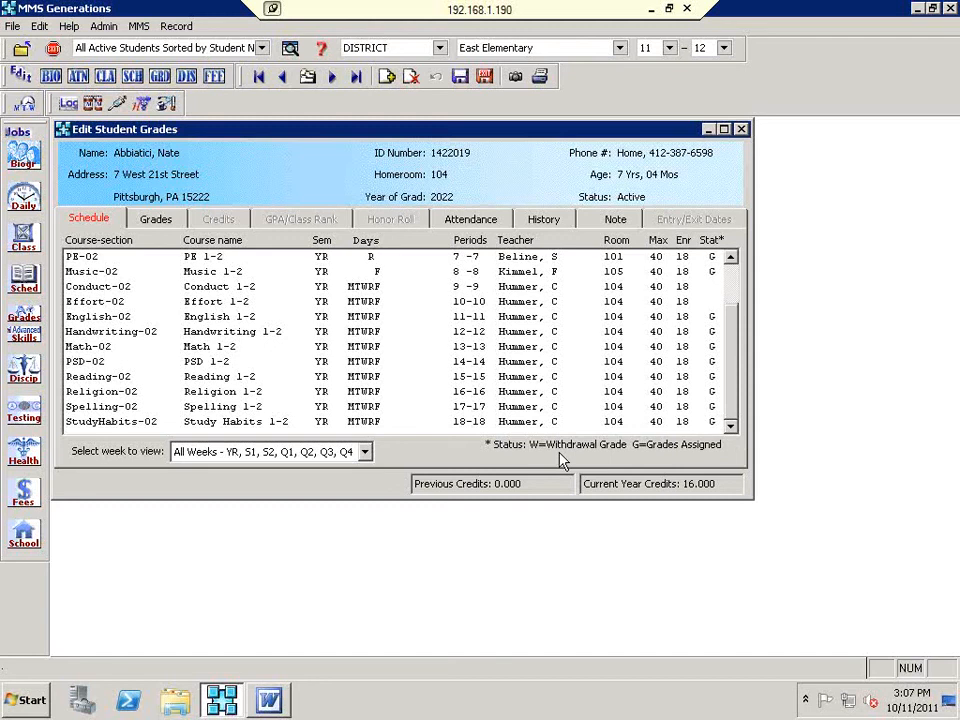
Step: Save and close the student's grades record, then bring up the skill grades jobs list
{"action": "left_click", "coordinate": [486, 78]}
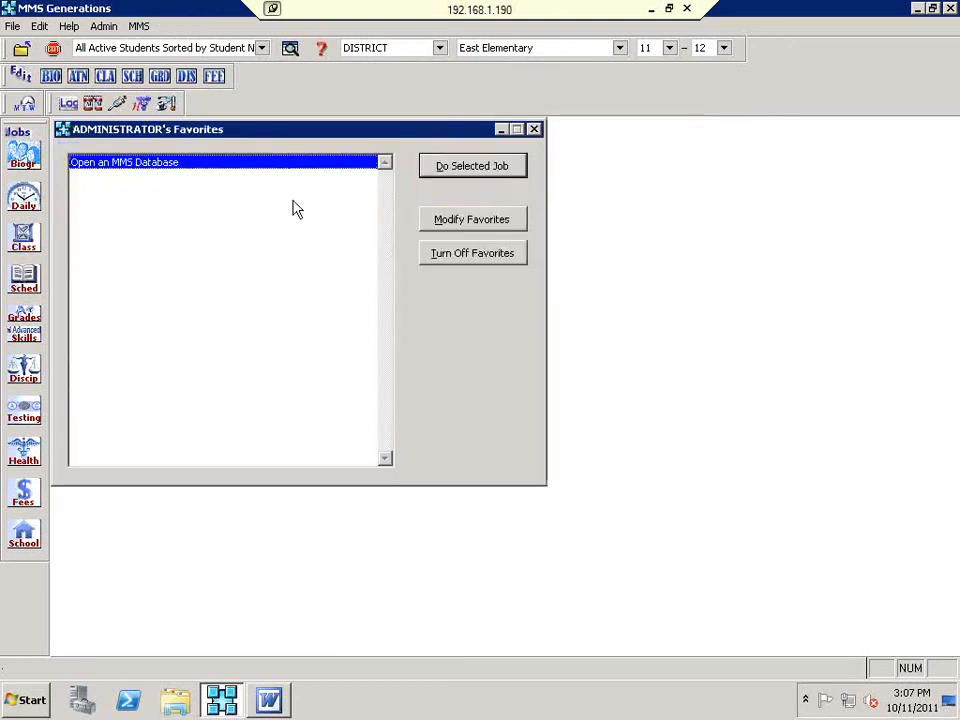
{"action": "left_click", "coordinate": [27, 340]}
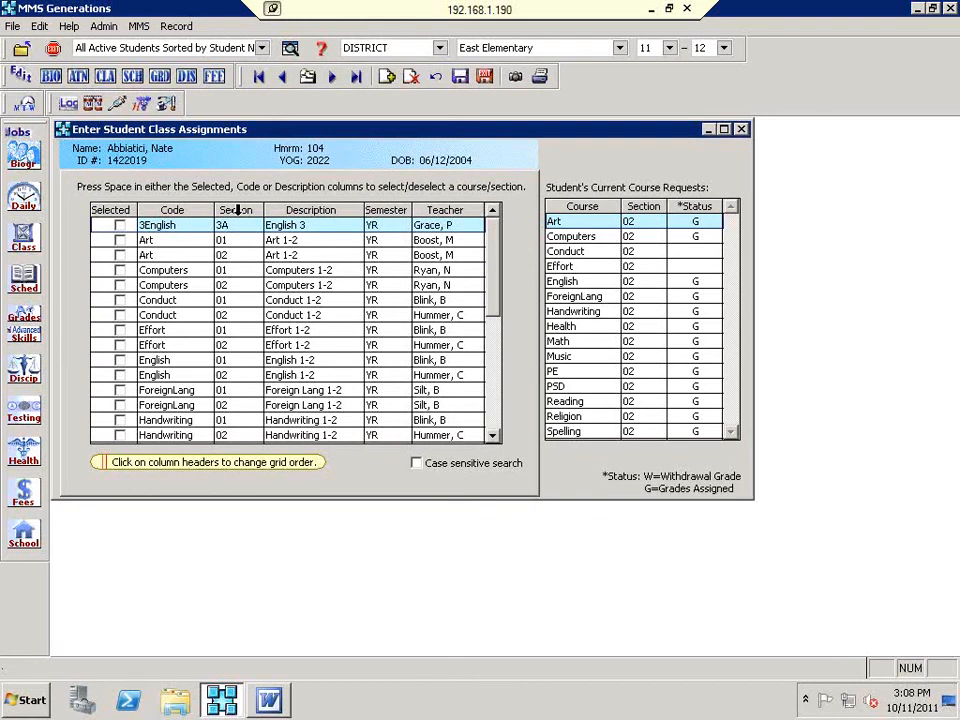
Step: Sort the available course sections by Code, then Section, and finally by Teacher
{"action": "left_click", "coordinate": [180, 210]}
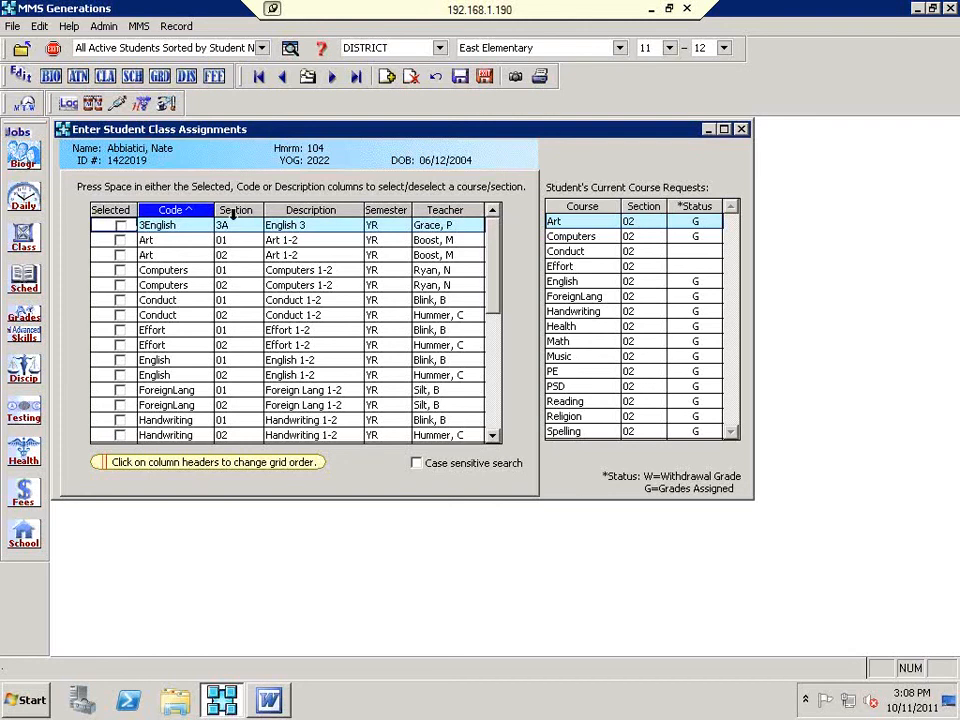
{"action": "left_click", "coordinate": [246, 210]}
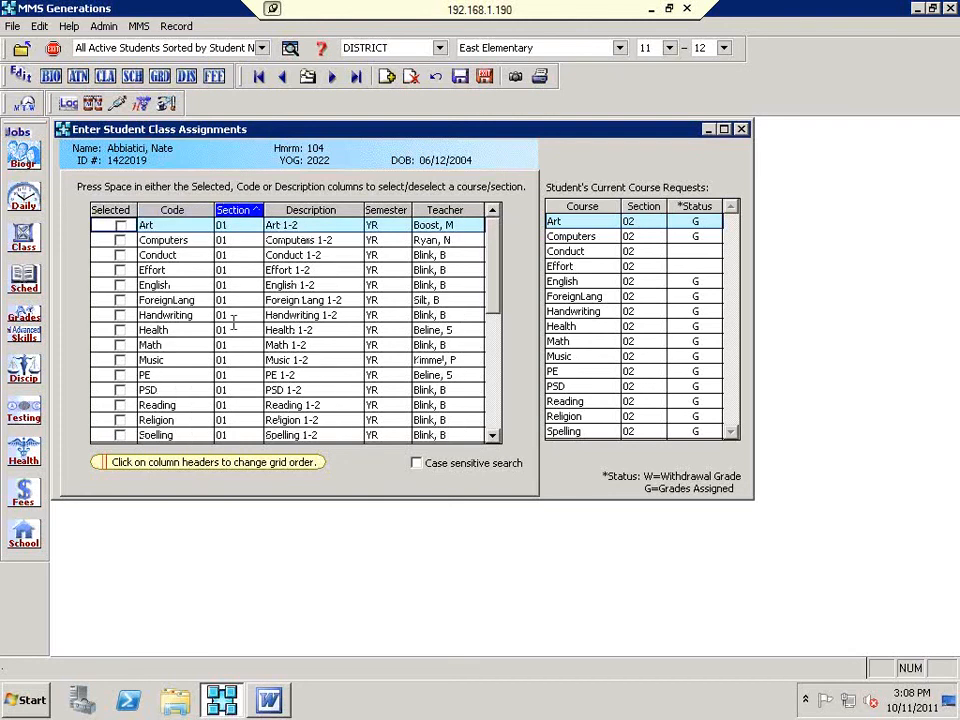
{"action": "scroll", "coordinate": [245, 333], "scroll_direction": "down", "scroll_amount": 5}
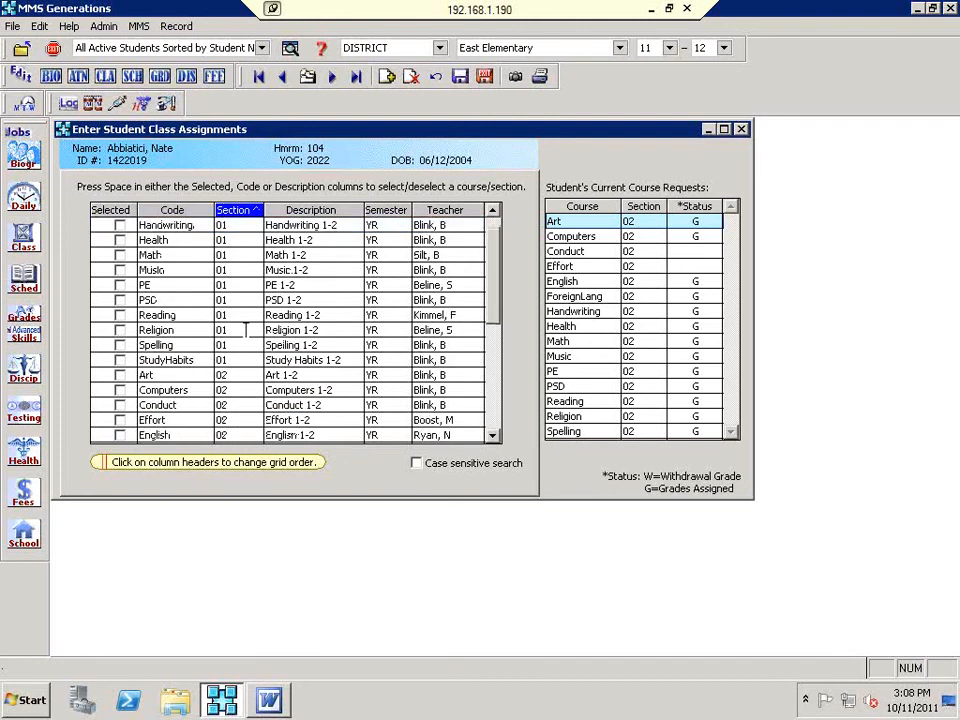
{"action": "scroll", "coordinate": [247, 345], "scroll_direction": "down", "scroll_amount": 3}
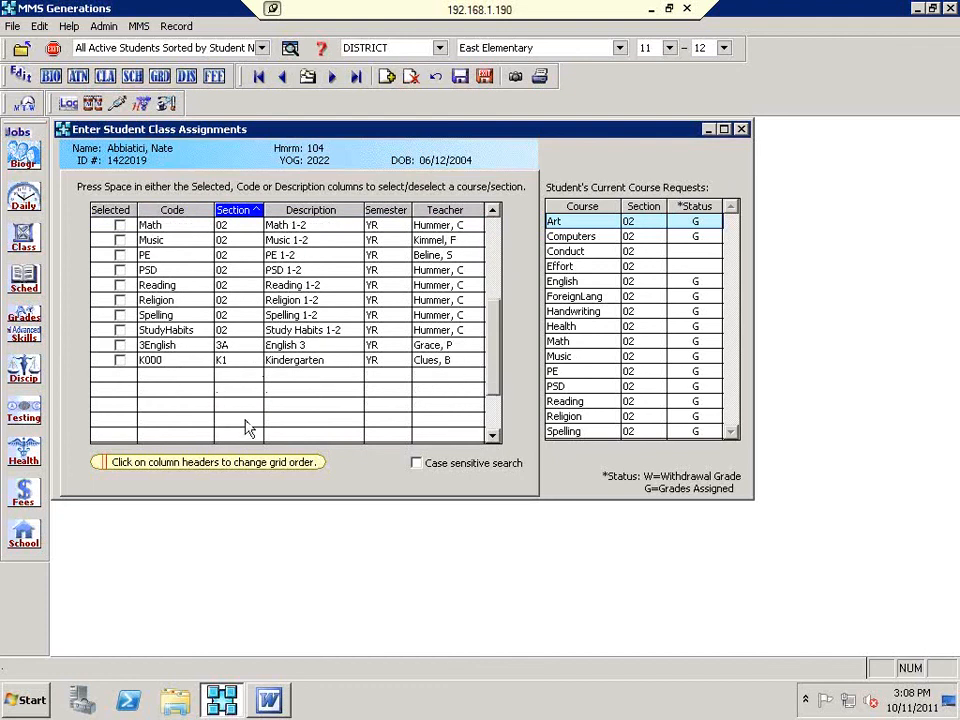
{"action": "scroll", "coordinate": [247, 430], "scroll_direction": "up", "scroll_amount": 5}
{"action": "left_click", "coordinate": [447, 209]}
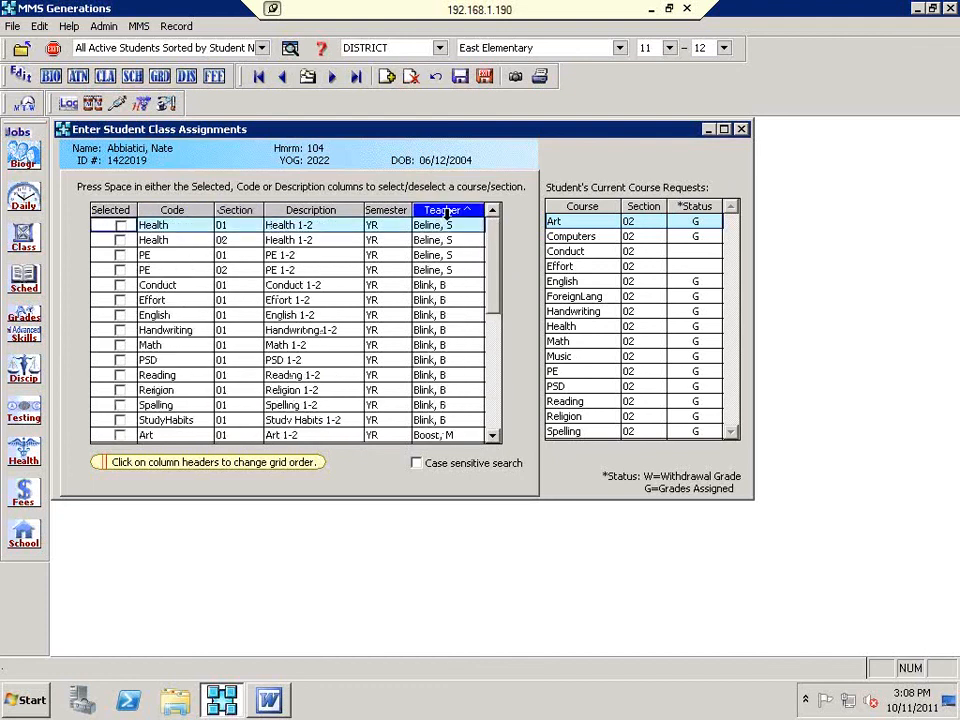
Step: Tick the section checkboxes for Conduct through StudyHabits for the student
{"action": "left_click", "coordinate": [120, 285]}
{"action": "left_click", "coordinate": [120, 300]}
{"action": "left_click", "coordinate": [120, 315]}
{"action": "left_click", "coordinate": [120, 330]}
{"action": "left_click", "coordinate": [120, 345]}
{"action": "left_click", "coordinate": [120, 360]}
{"action": "left_click", "coordinate": [120, 375]}
{"action": "left_click", "coordinate": [120, 390]}
{"action": "left_click", "coordinate": [120, 405]}
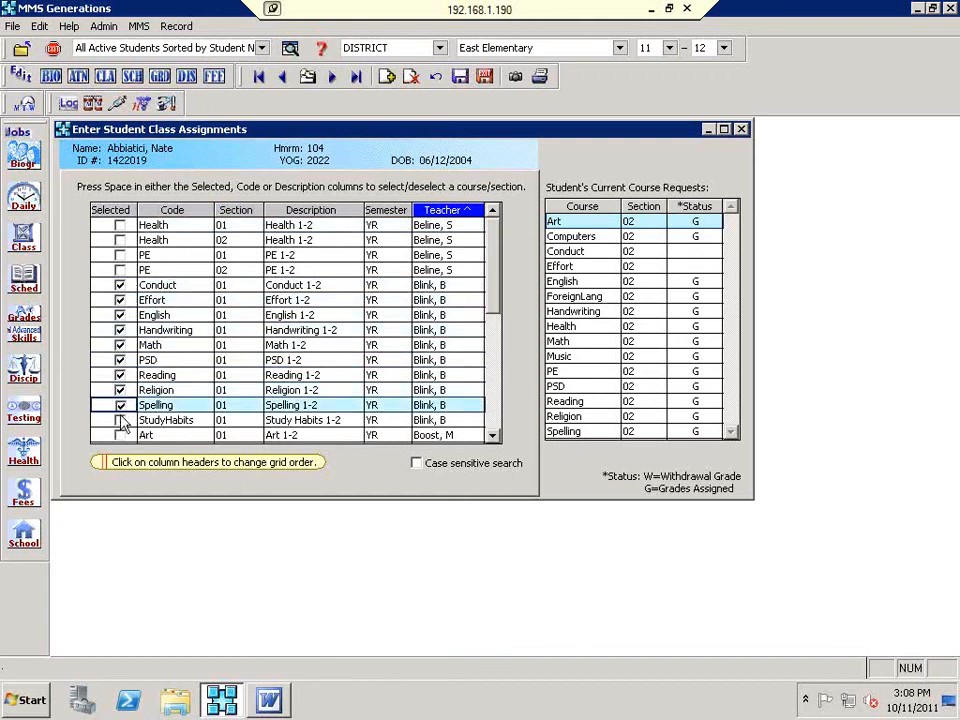
{"action": "left_click", "coordinate": [120, 420]}
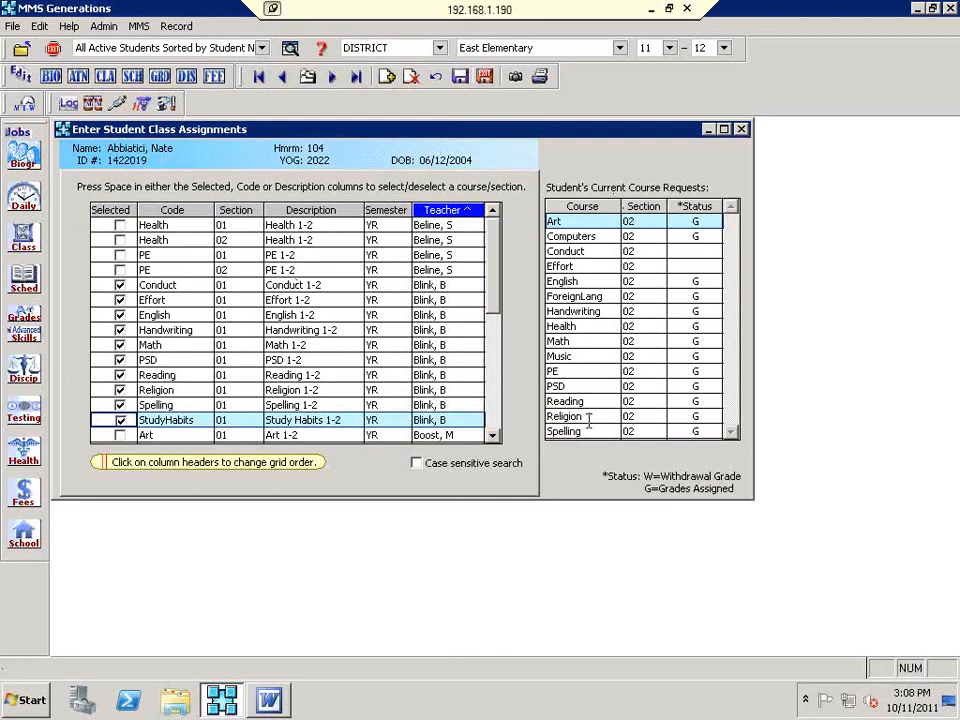
Step: Untick all ten sections again and save the class assignments with none added
{"action": "left_click", "coordinate": [120, 420]}
{"action": "left_click", "coordinate": [122, 405]}
{"action": "left_click", "coordinate": [120, 390]}
{"action": "left_click", "coordinate": [120, 375]}
{"action": "left_click", "coordinate": [120, 360]}
{"action": "left_click", "coordinate": [120, 345]}
{"action": "left_click", "coordinate": [120, 330]}
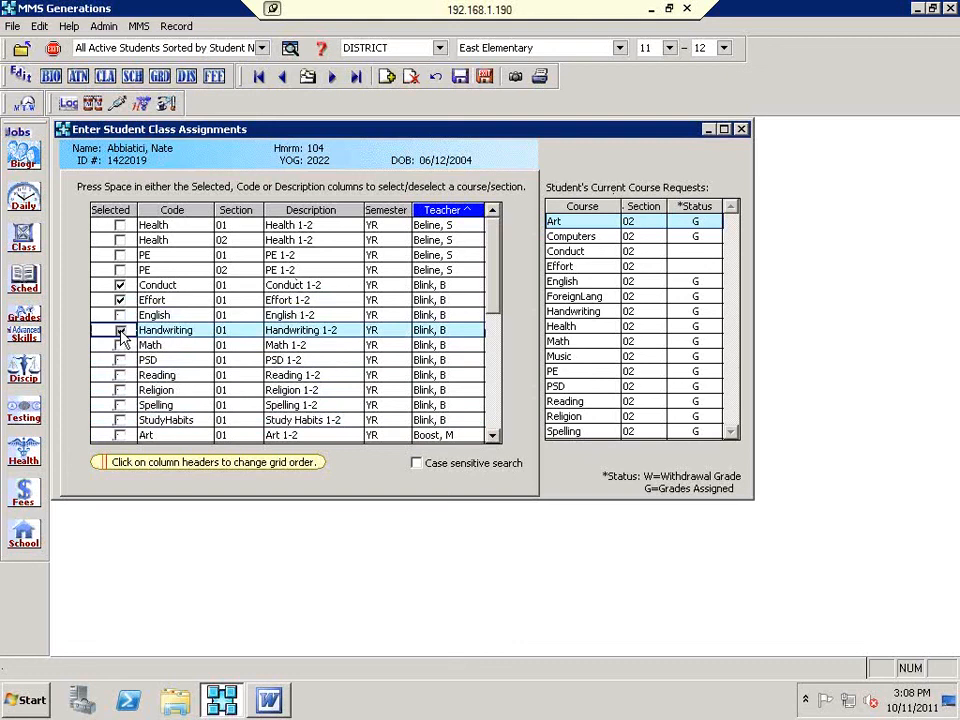
{"action": "left_click", "coordinate": [120, 315]}
{"action": "left_click", "coordinate": [120, 300]}
{"action": "left_click", "coordinate": [120, 285]}
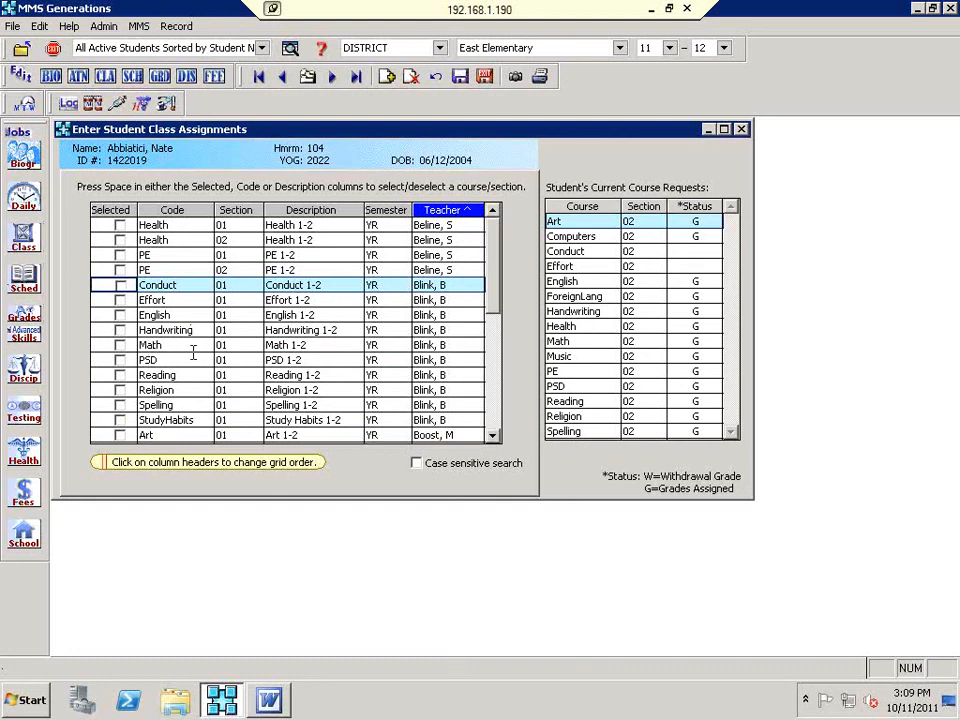
{"action": "left_click", "coordinate": [489, 81]}
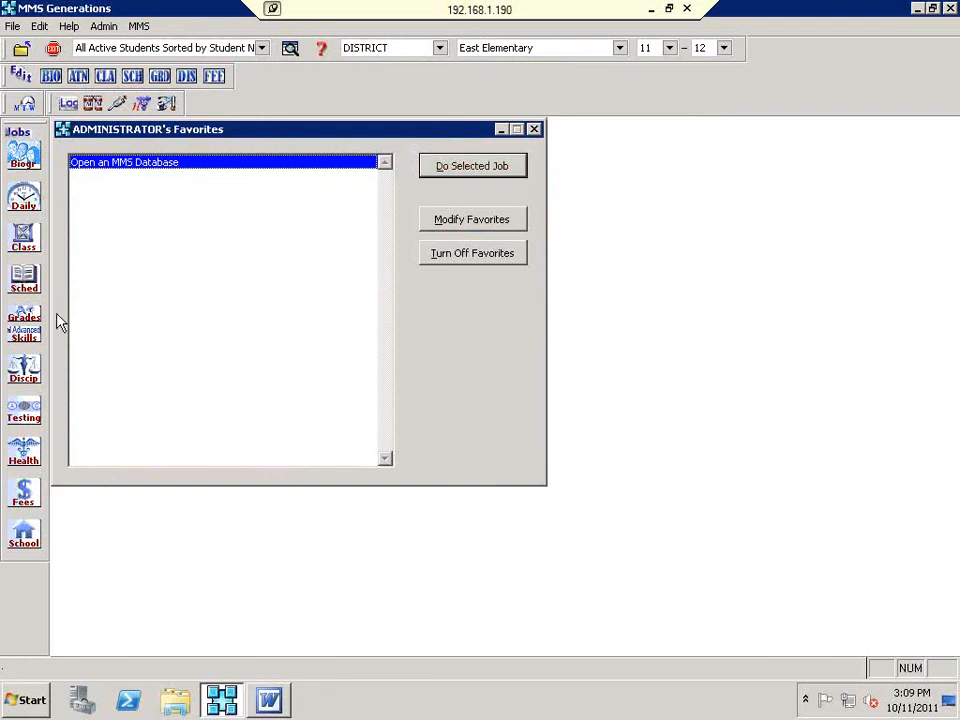
Step: Review Edit Course Sections for Skill Grades, then close it
{"action": "left_click", "coordinate": [37, 341]}
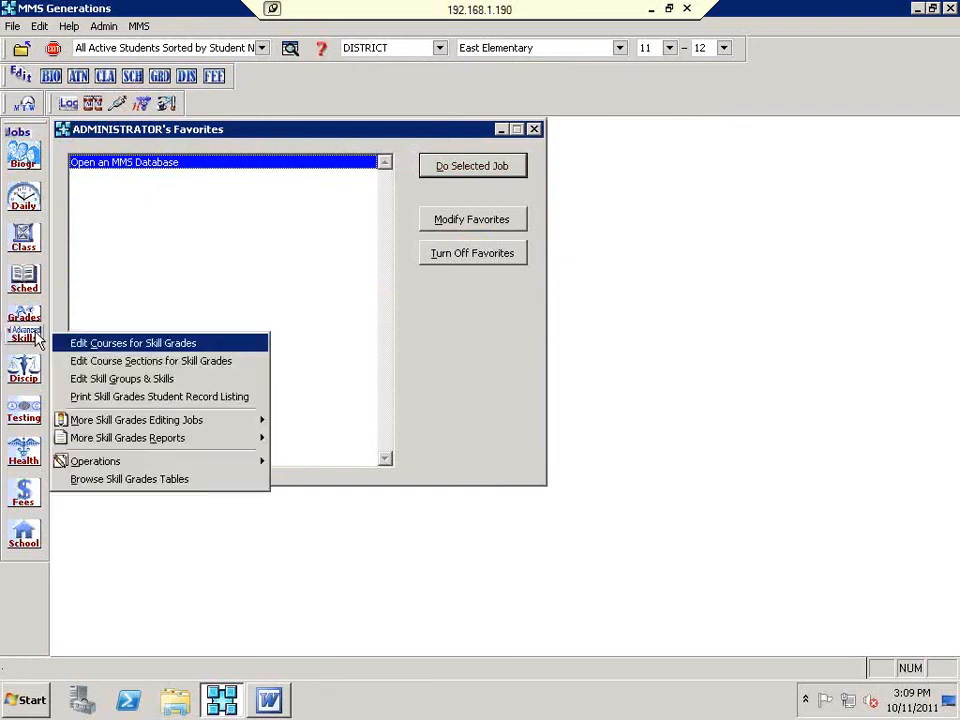
{"action": "left_click", "coordinate": [95, 361]}
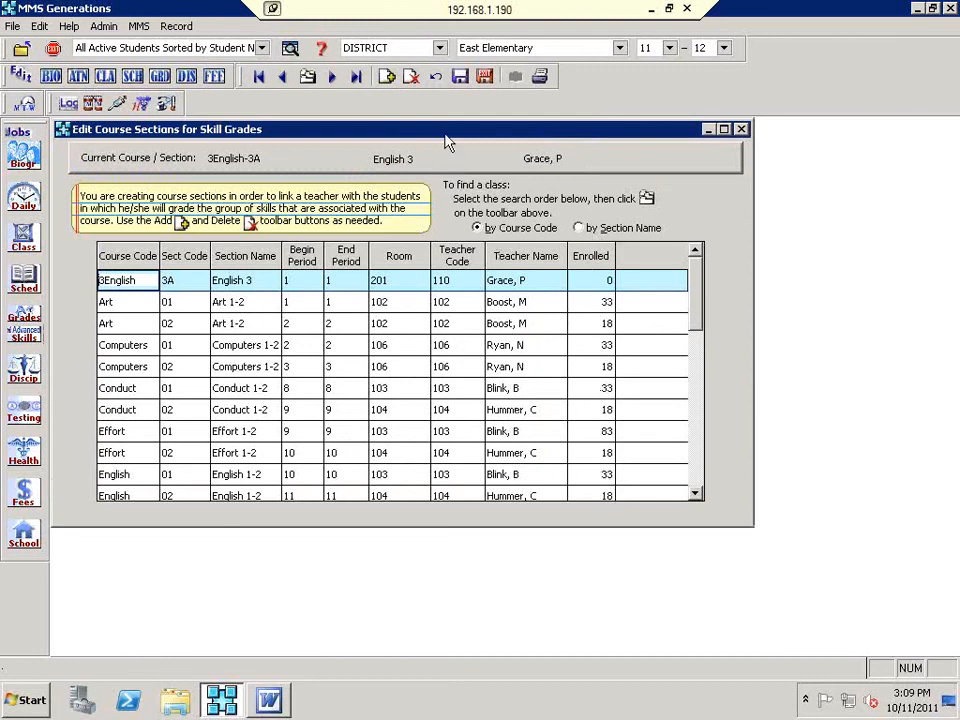
{"action": "left_click", "coordinate": [484, 76]}
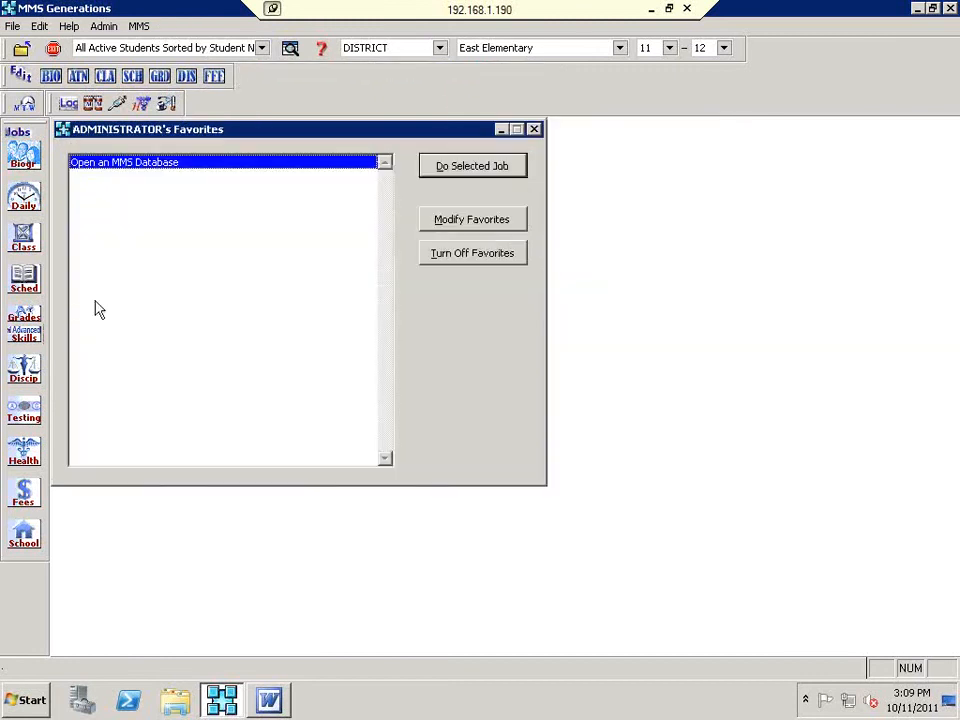
Step: Run Update Class Enrollments from Skills > Operations and acknowledge the completion message
{"action": "left_click", "coordinate": [30, 345]}
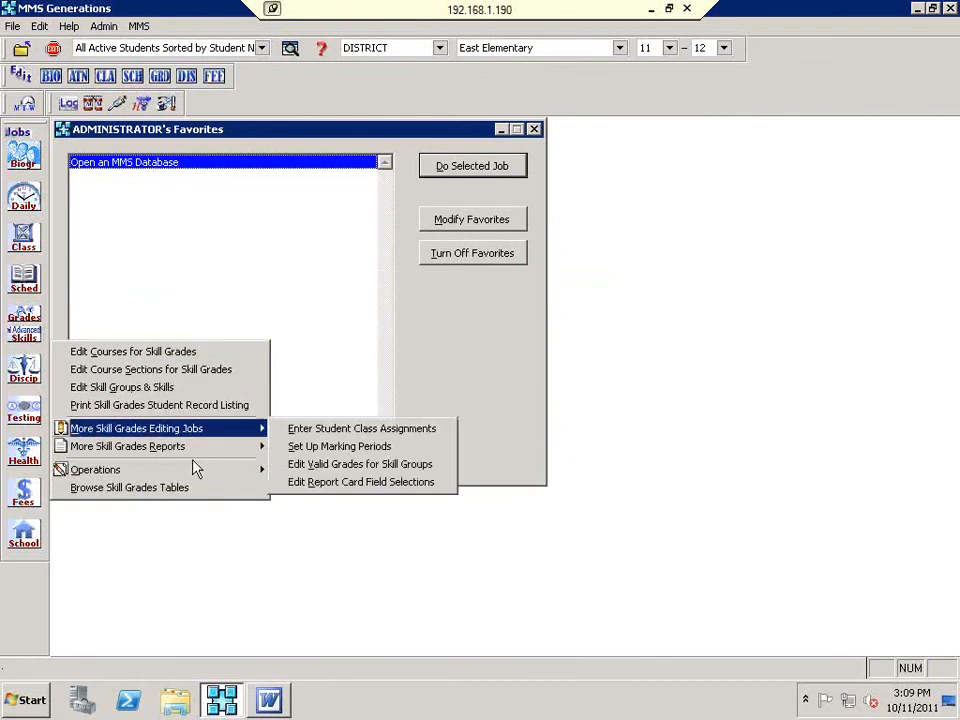
{"action": "mouse_move", "coordinate": [193, 472]}
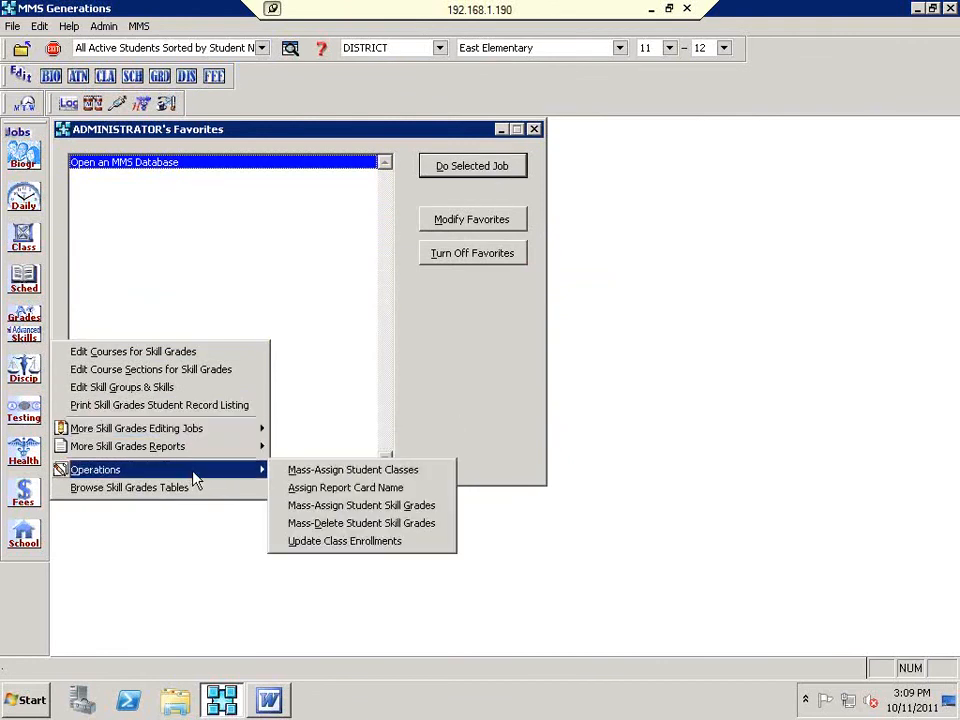
{"action": "left_click", "coordinate": [398, 541]}
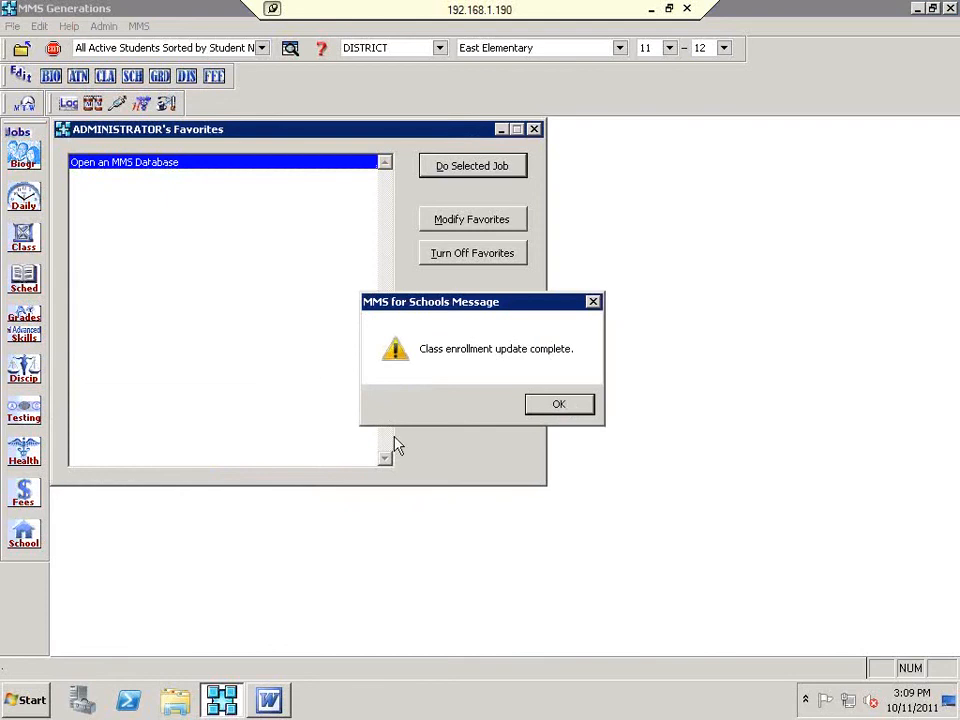
{"action": "left_click", "coordinate": [564, 410]}
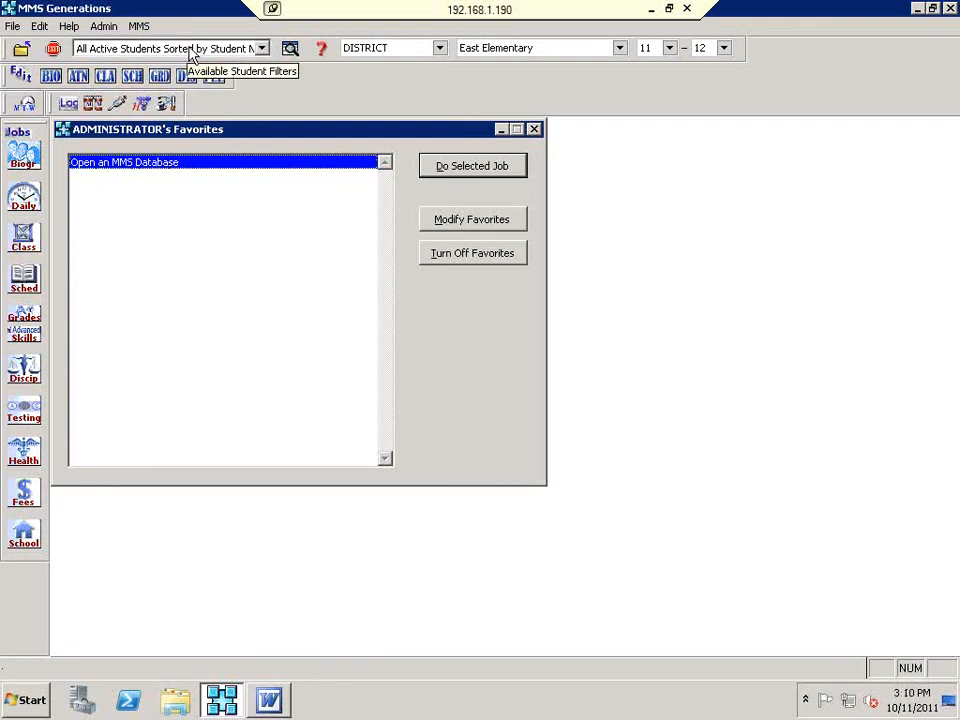
{"action": "left_click", "coordinate": [30, 158]}
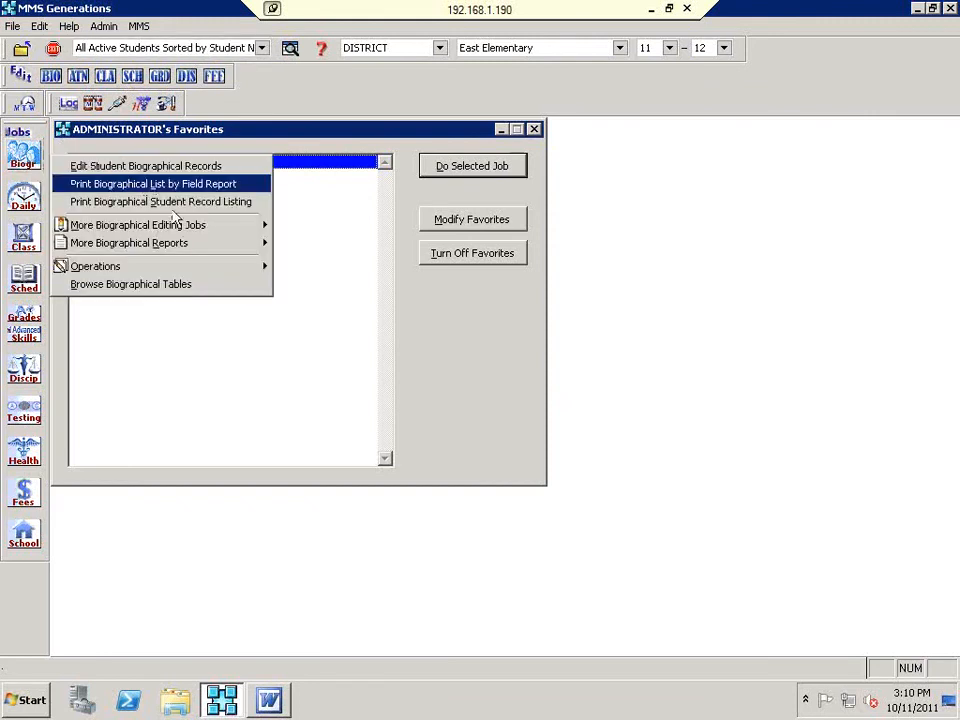
{"action": "mouse_move", "coordinate": [177, 230]}
{"action": "left_click", "coordinate": [349, 224]}
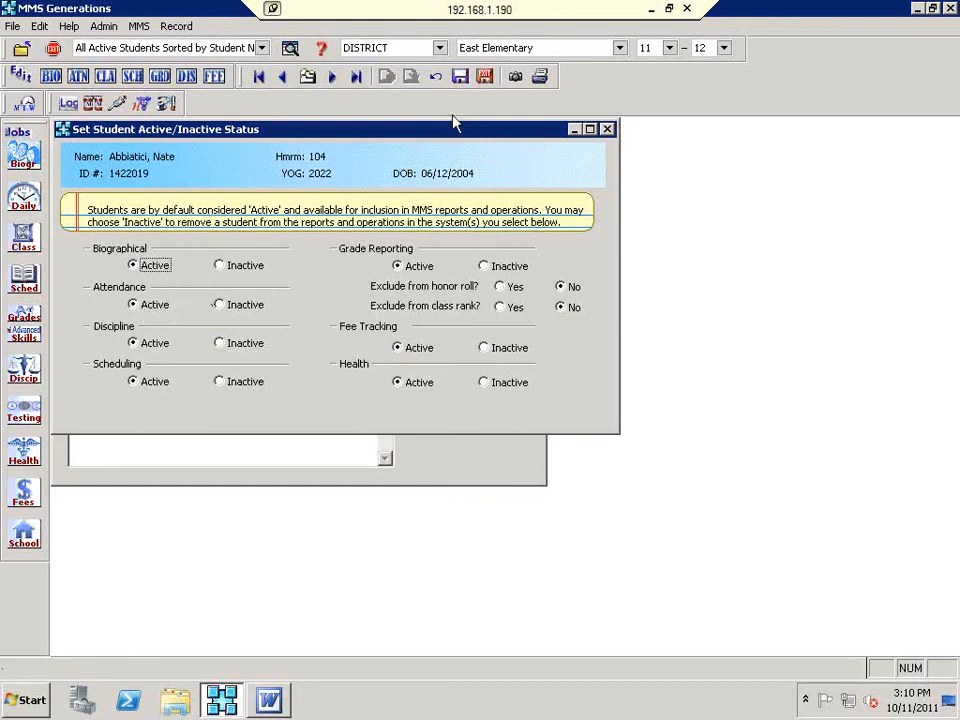
{"action": "left_click", "coordinate": [487, 78]}
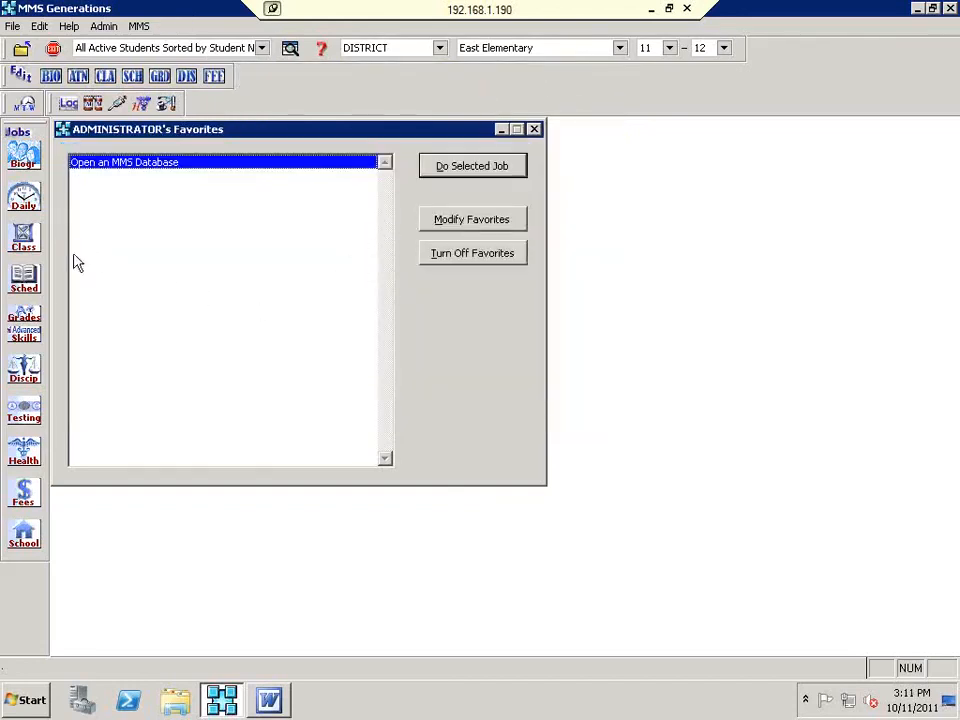
Step: Open Print Class Lists ordered by teacher name and build the list of nine teachers
{"action": "left_click", "coordinate": [35, 340]}
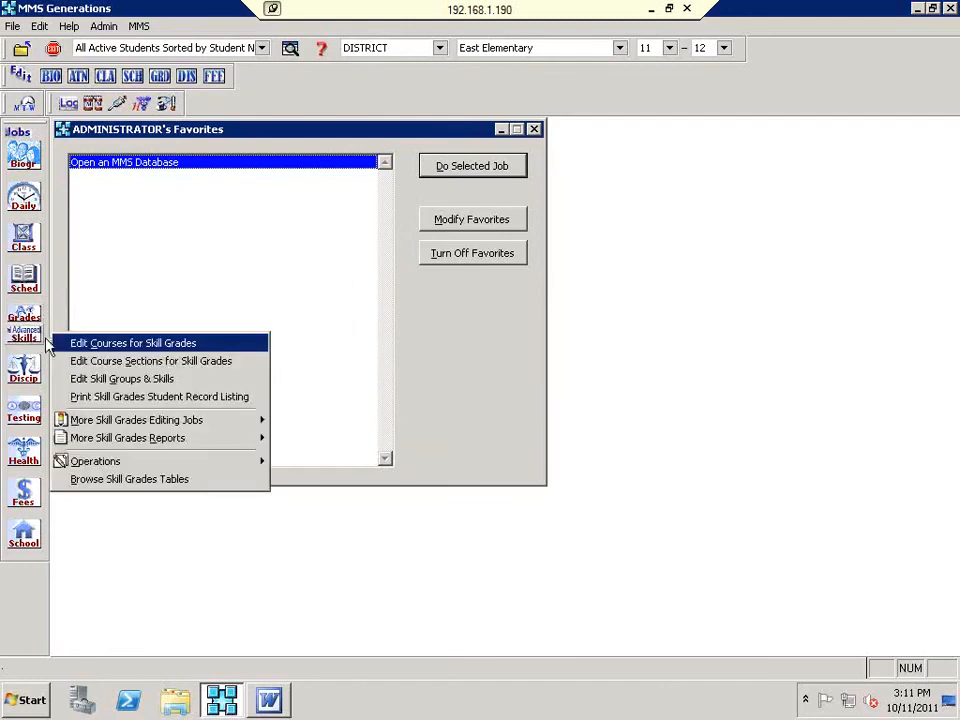
{"action": "mouse_move", "coordinate": [233, 444]}
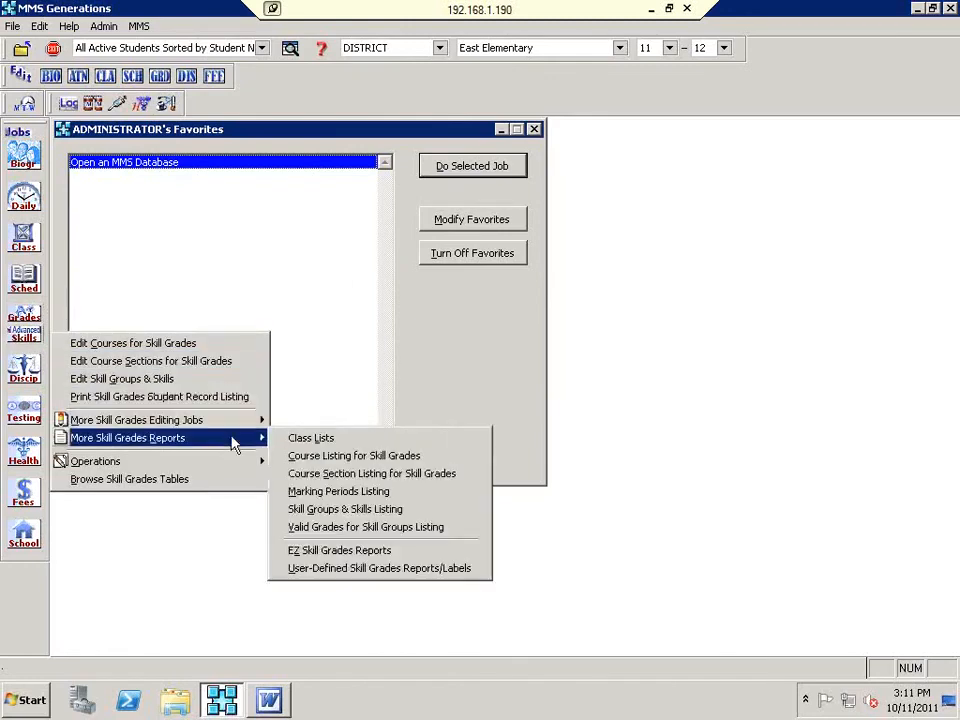
{"action": "left_click", "coordinate": [343, 441]}
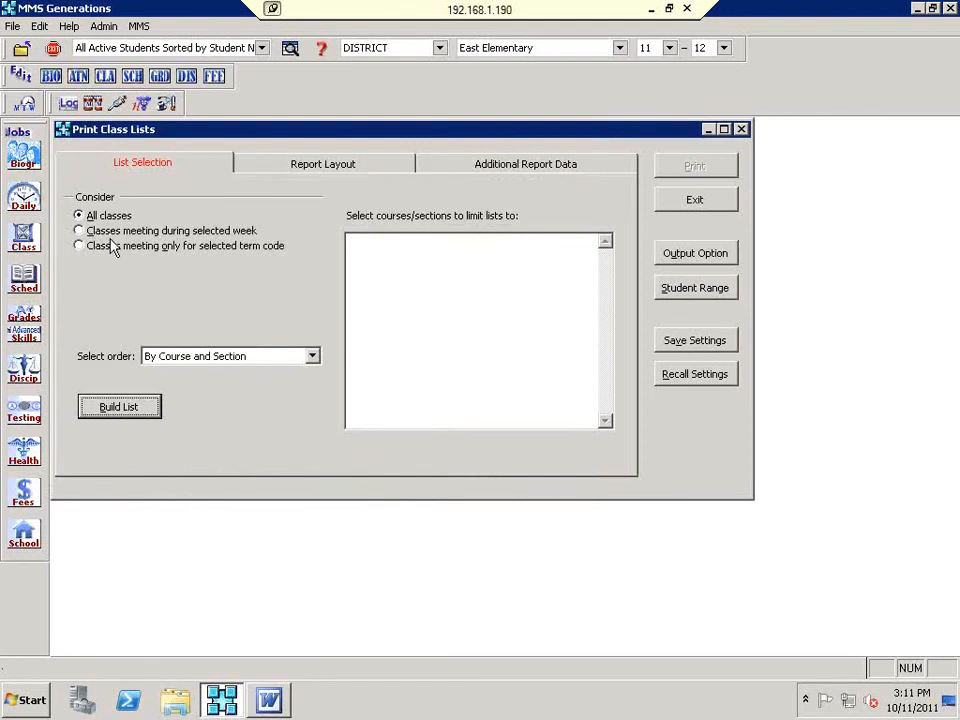
{"action": "left_click", "coordinate": [213, 357]}
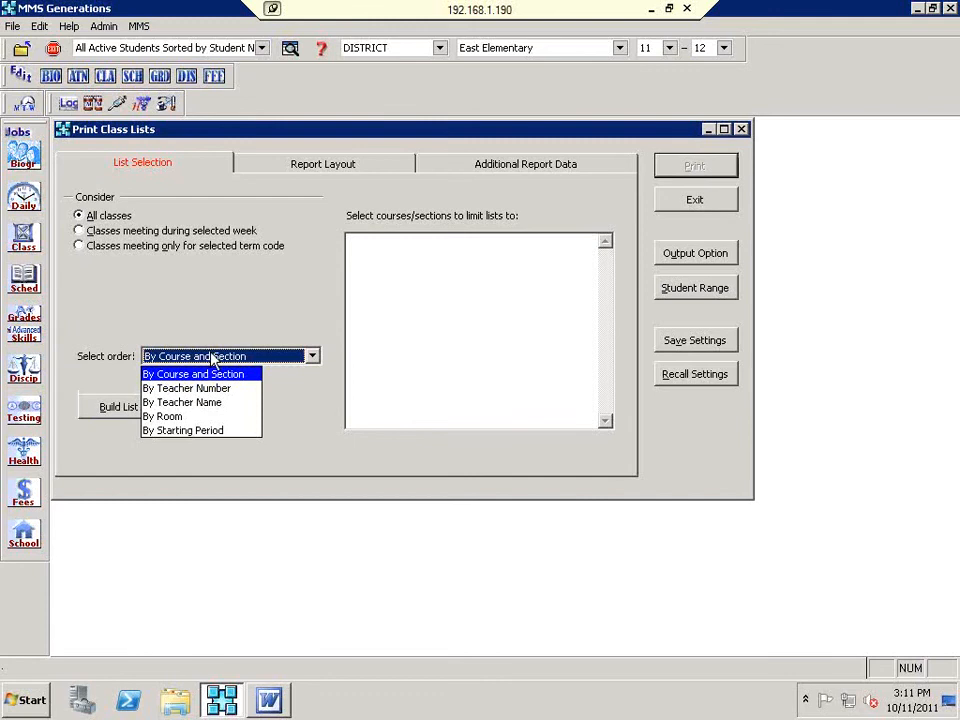
{"action": "left_click", "coordinate": [188, 402]}
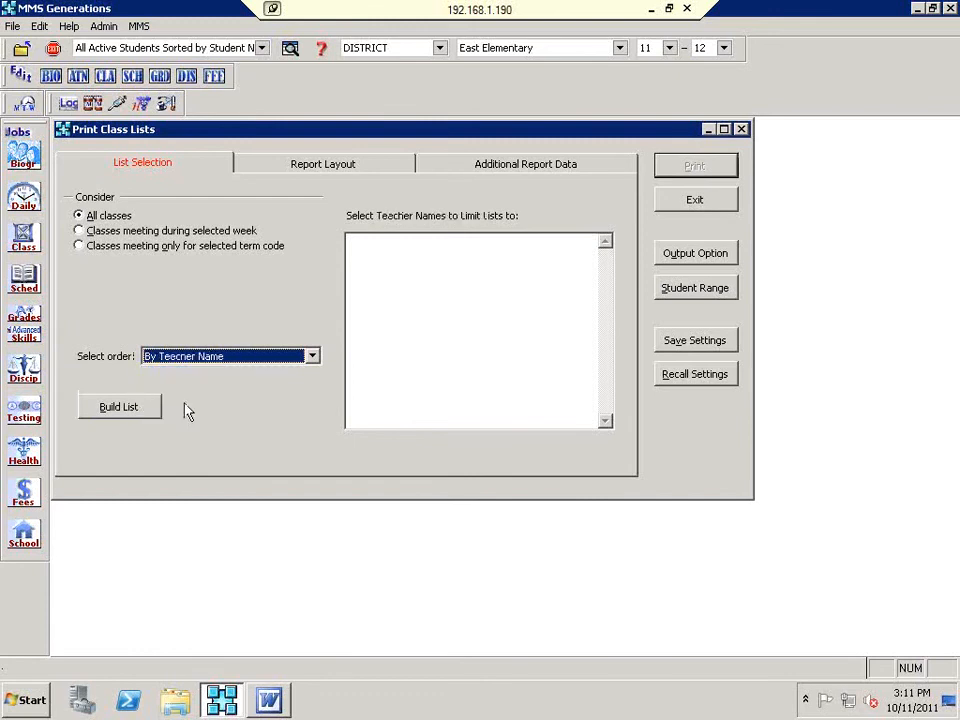
{"action": "left_click", "coordinate": [133, 414]}
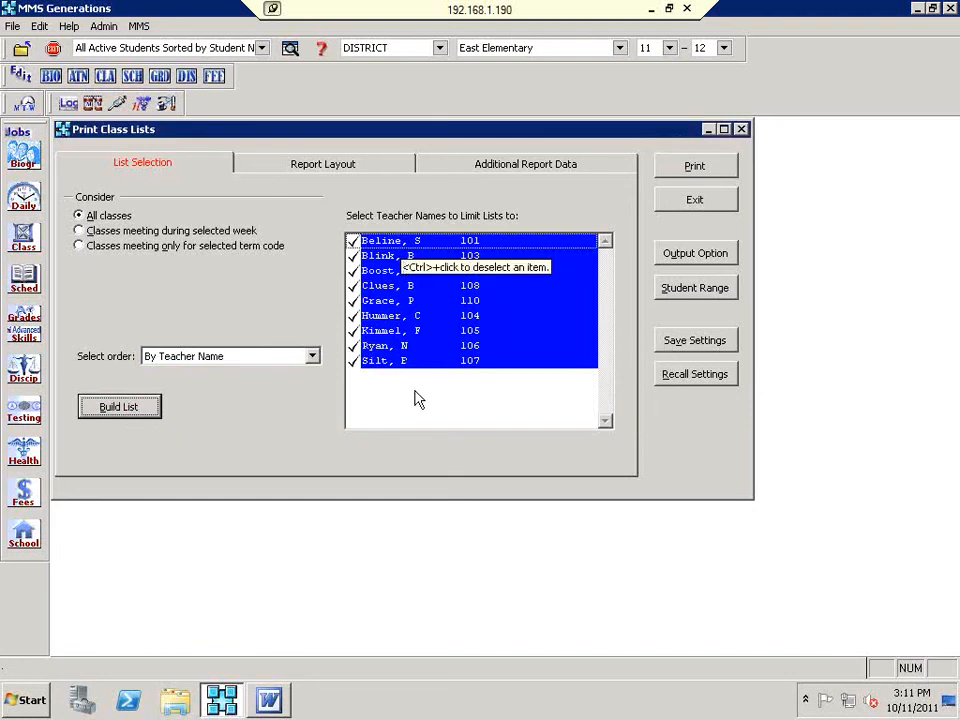
Step: Turn on Include Health Alerts, leave extra fields at None Selected, and print the lists
{"action": "left_click", "coordinate": [371, 167]}
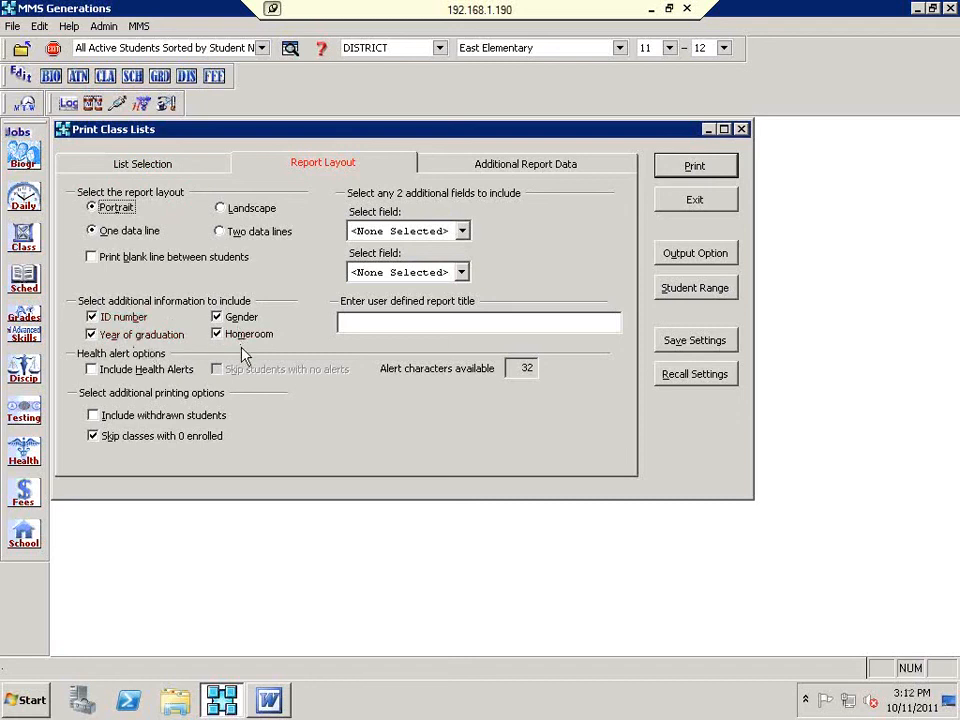
{"action": "left_click", "coordinate": [139, 370]}
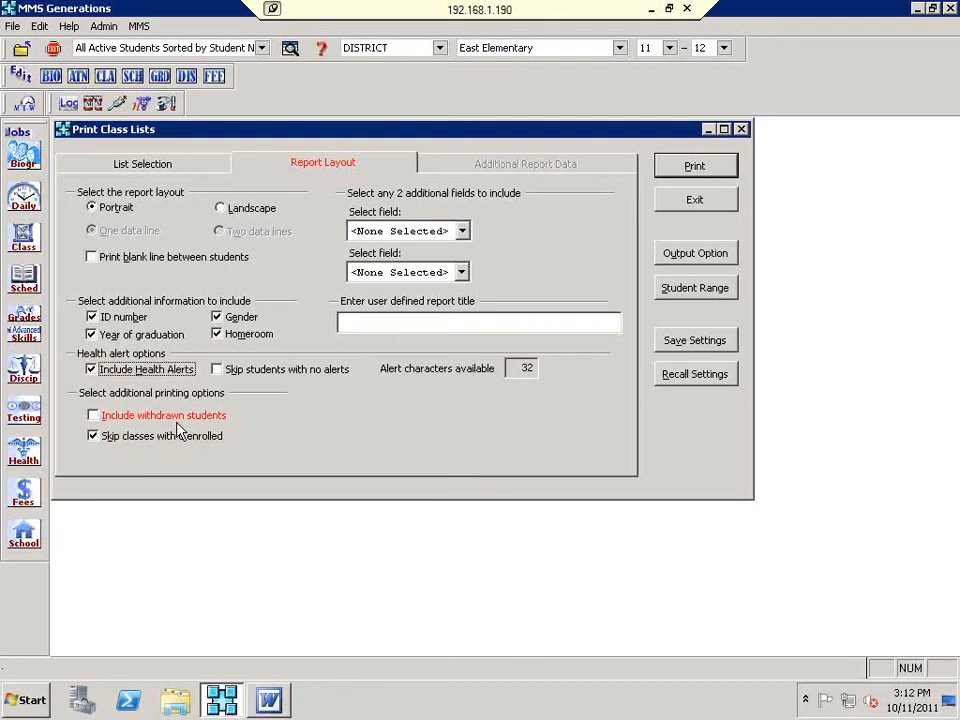
{"action": "left_click", "coordinate": [377, 274]}
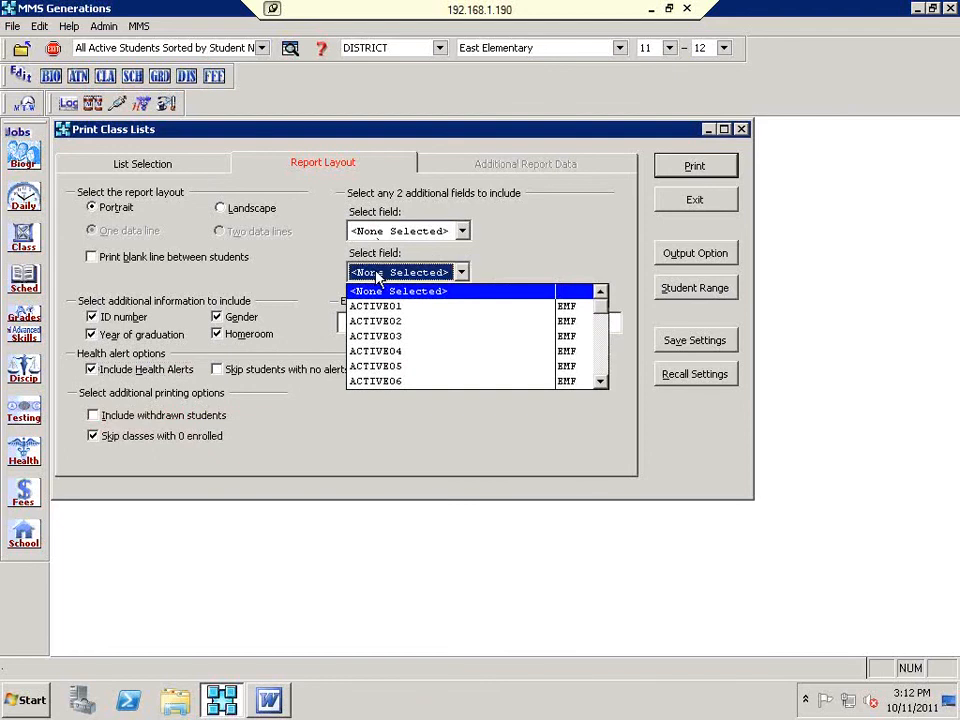
{"action": "left_click", "coordinate": [532, 267]}
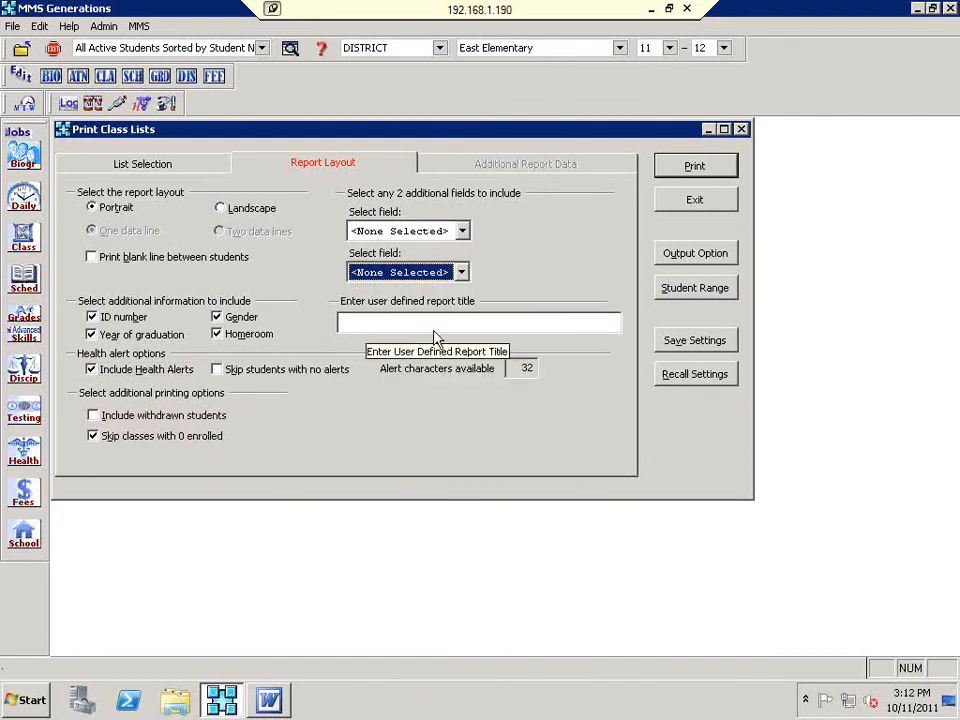
{"action": "left_click", "coordinate": [688, 168]}
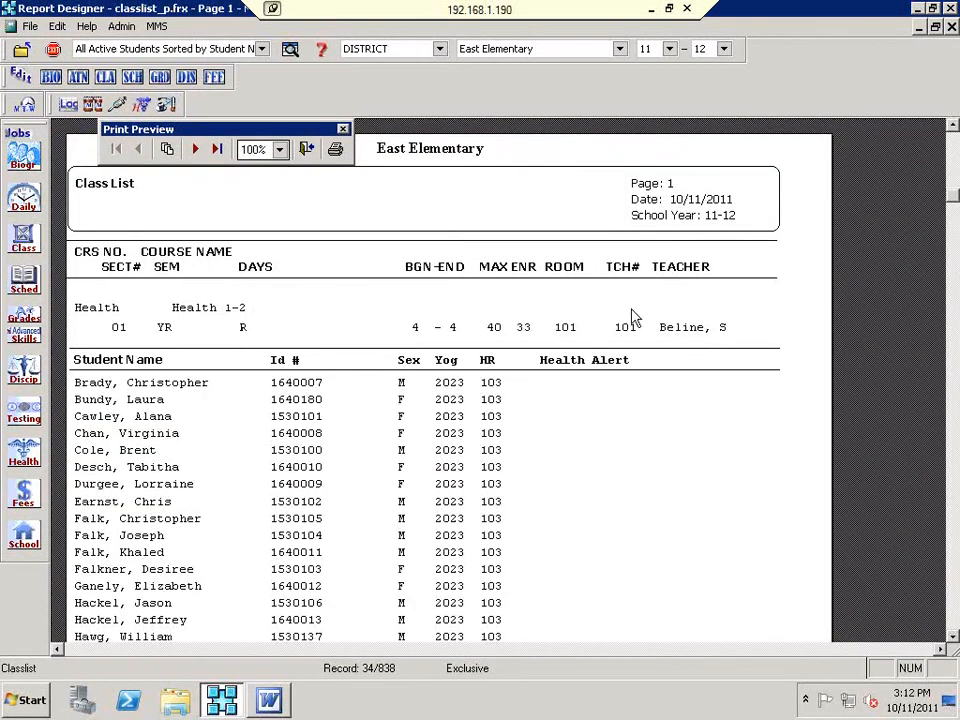
Step: Page through the class list preview to the last course's page
{"action": "scroll", "coordinate": [482, 459], "scroll_direction": "down", "scroll_amount": 2}
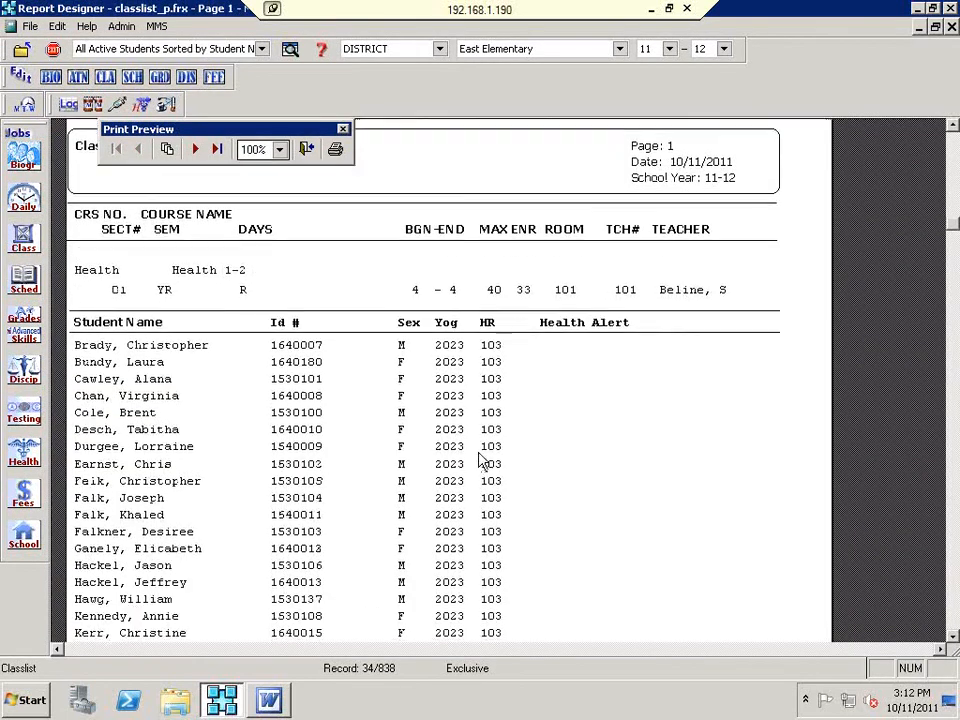
{"action": "scroll", "coordinate": [601, 448], "scroll_direction": "down", "scroll_amount": 8}
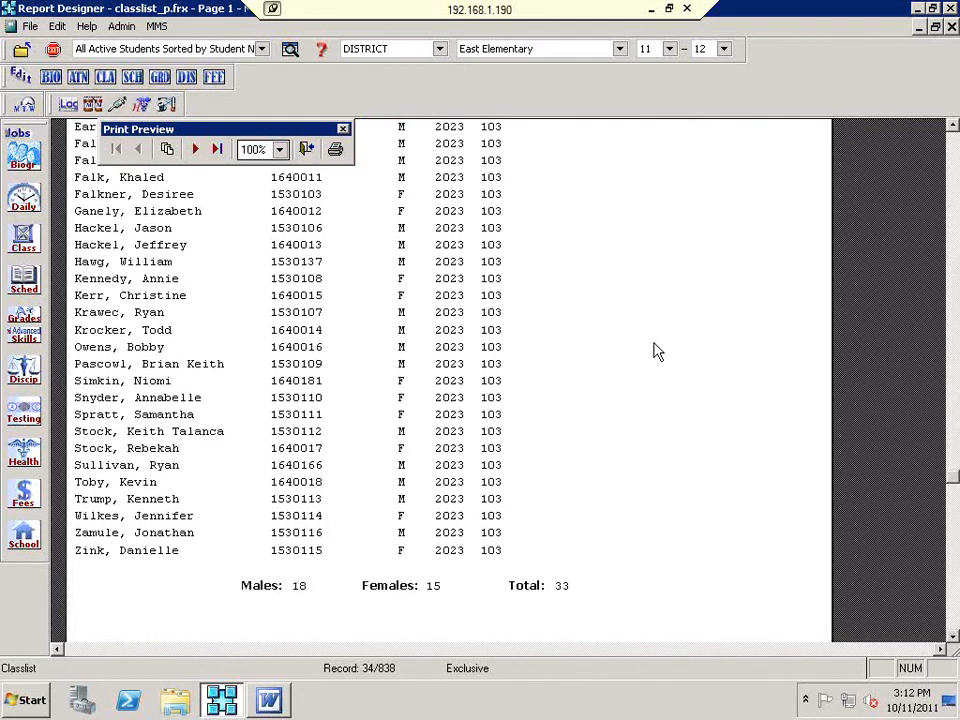
{"action": "left_click", "coordinate": [195, 148]}
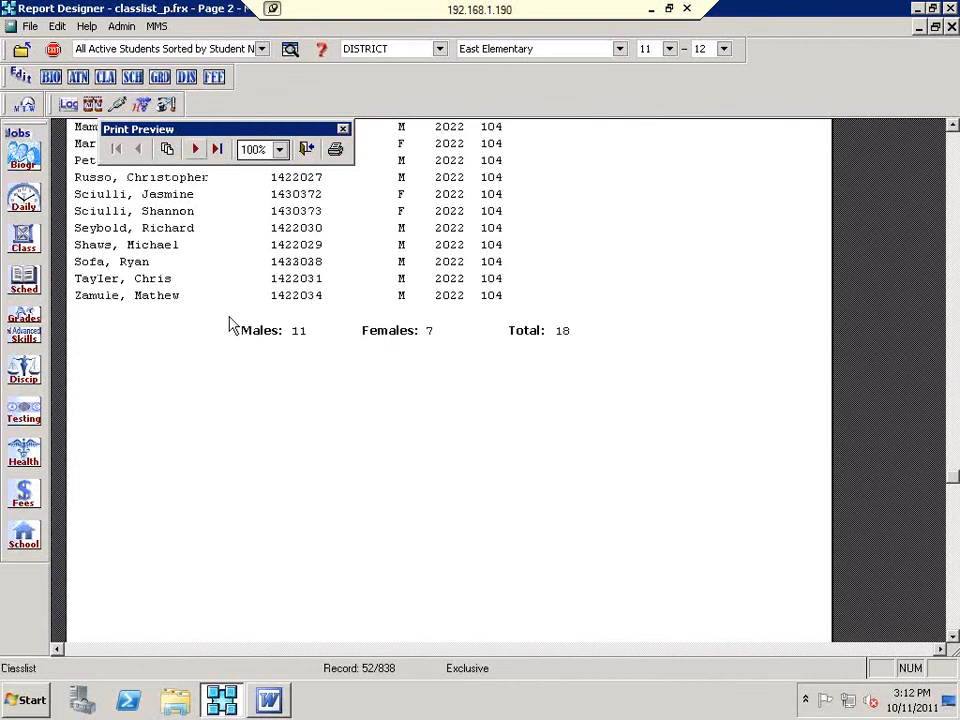
{"action": "scroll", "coordinate": [239, 364], "scroll_direction": "up", "scroll_amount": 3}
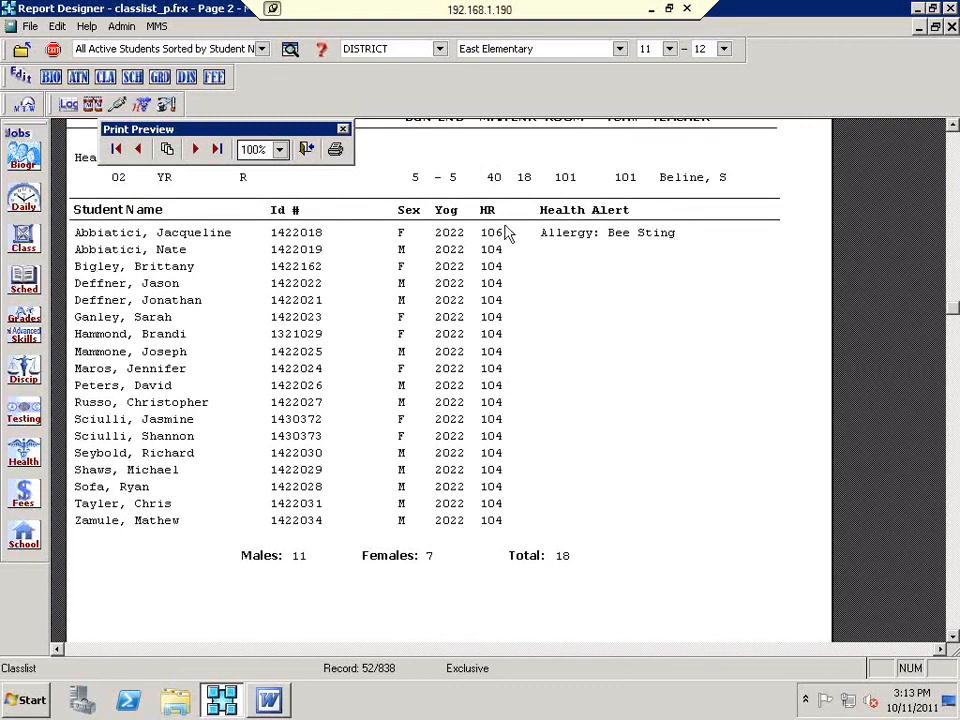
{"action": "left_click", "coordinate": [196, 150]}
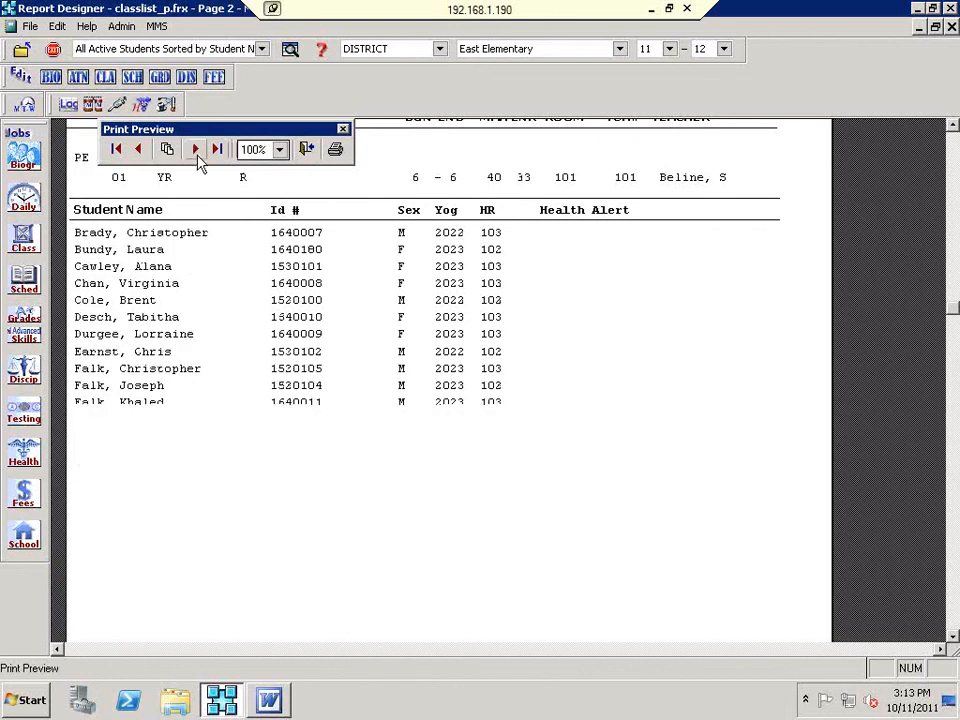
{"action": "left_click", "coordinate": [198, 152]}
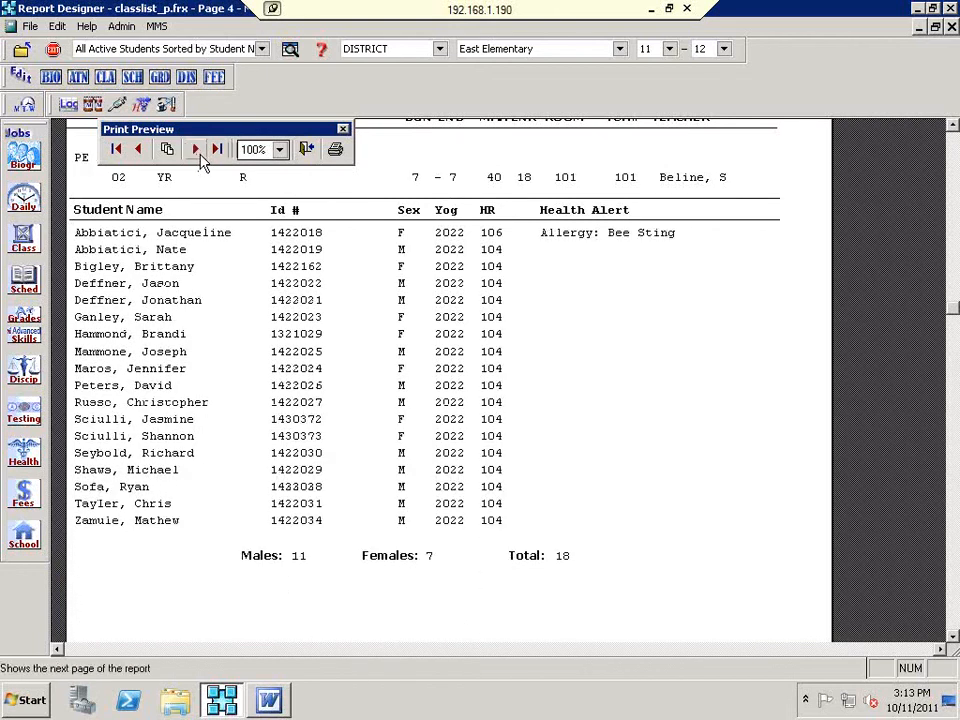
{"action": "left_click", "coordinate": [198, 152]}
{"action": "scroll", "coordinate": [279, 371], "scroll_direction": "up", "scroll_amount": 3}
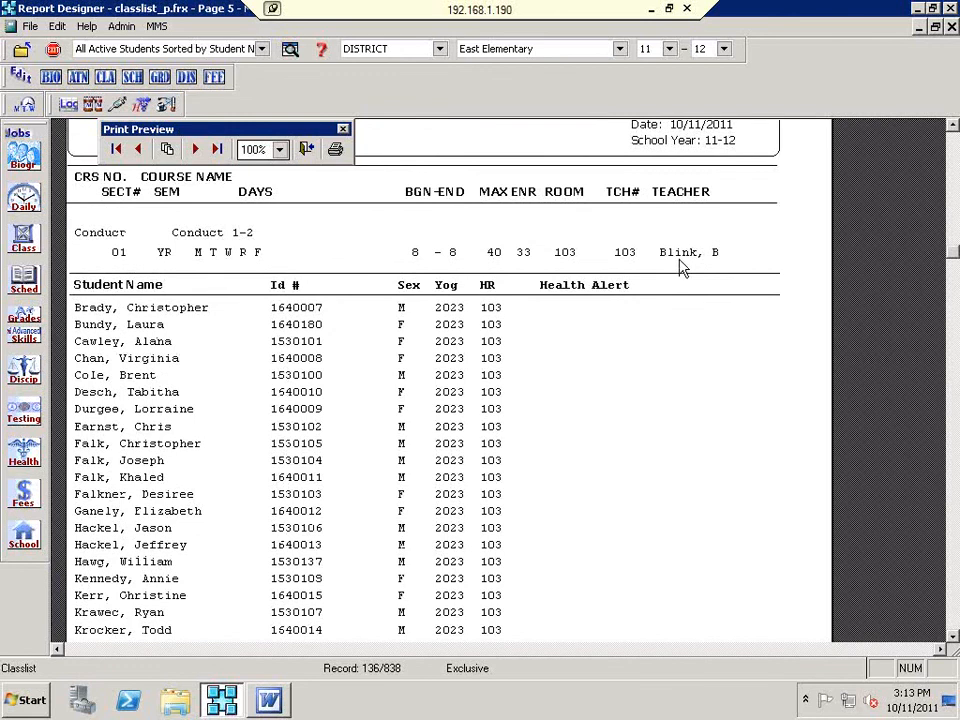
{"action": "left_click", "coordinate": [196, 148]}
{"action": "left_click", "coordinate": [196, 148]}
{"action": "left_click", "coordinate": [196, 148]}
{"action": "left_click", "coordinate": [196, 148]}
{"action": "left_click", "coordinate": [196, 148]}
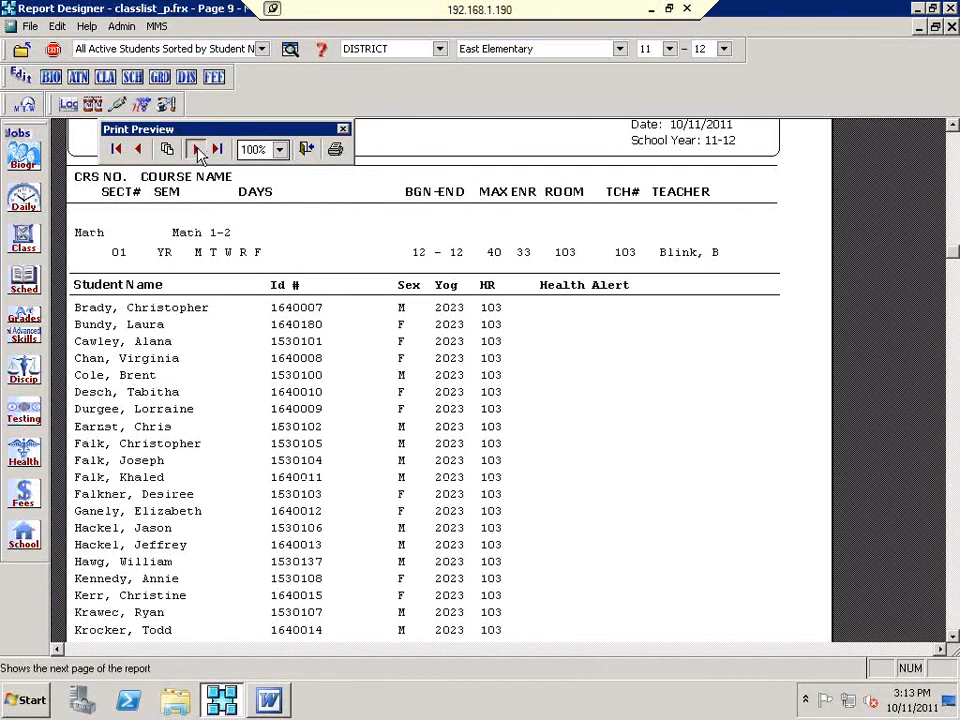
{"action": "left_click", "coordinate": [196, 148]}
{"action": "left_click", "coordinate": [196, 148]}
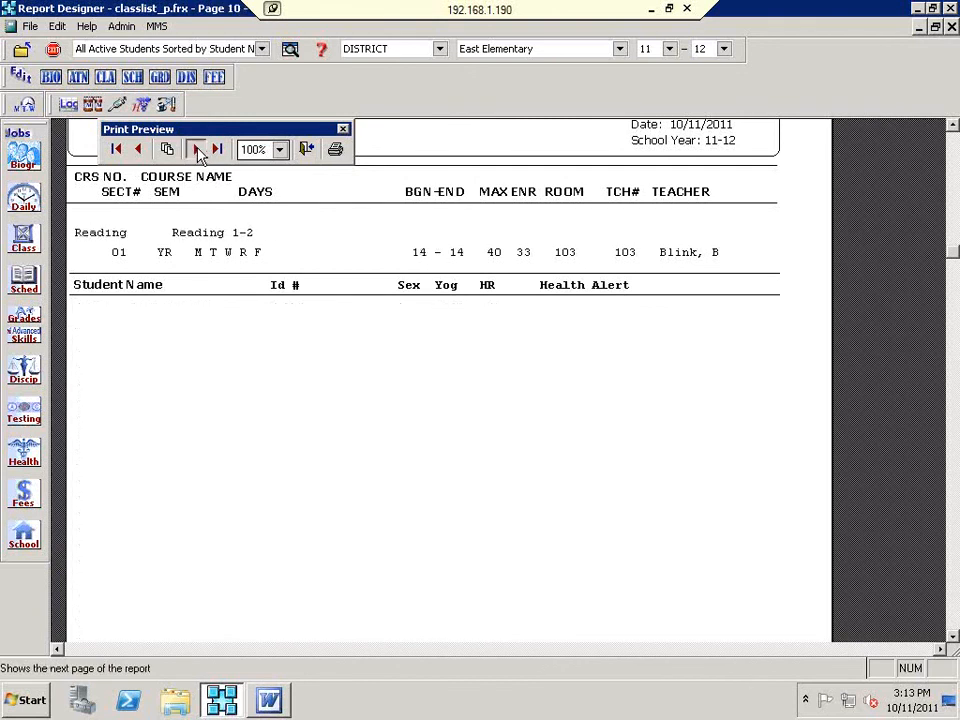
{"action": "left_click", "coordinate": [196, 148]}
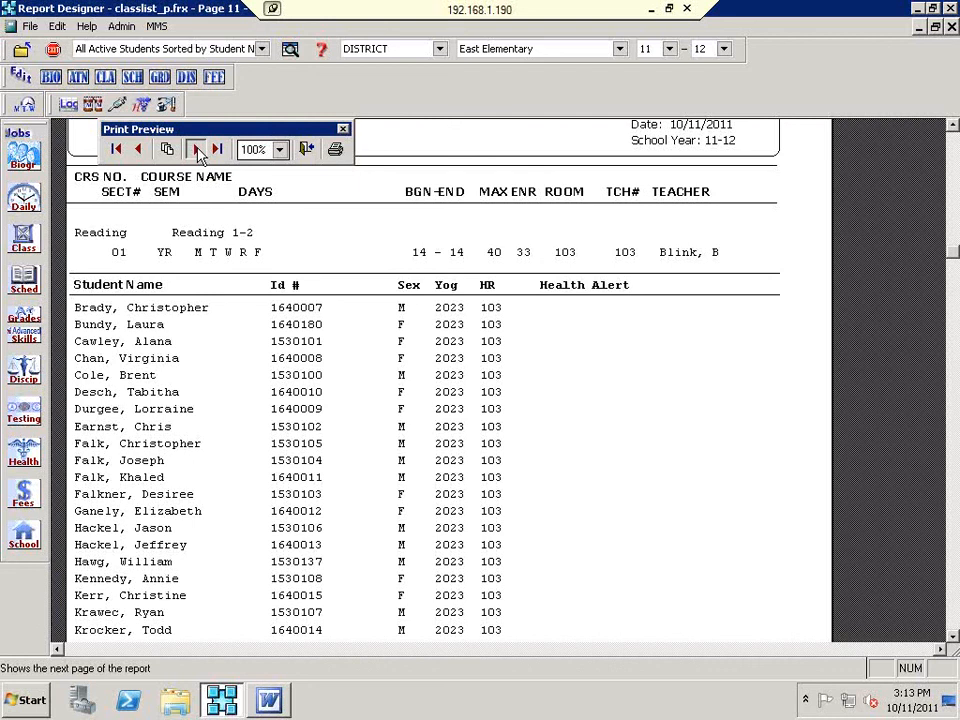
Step: Close the class list preview and exit Print Class Lists
{"action": "left_click", "coordinate": [308, 149]}
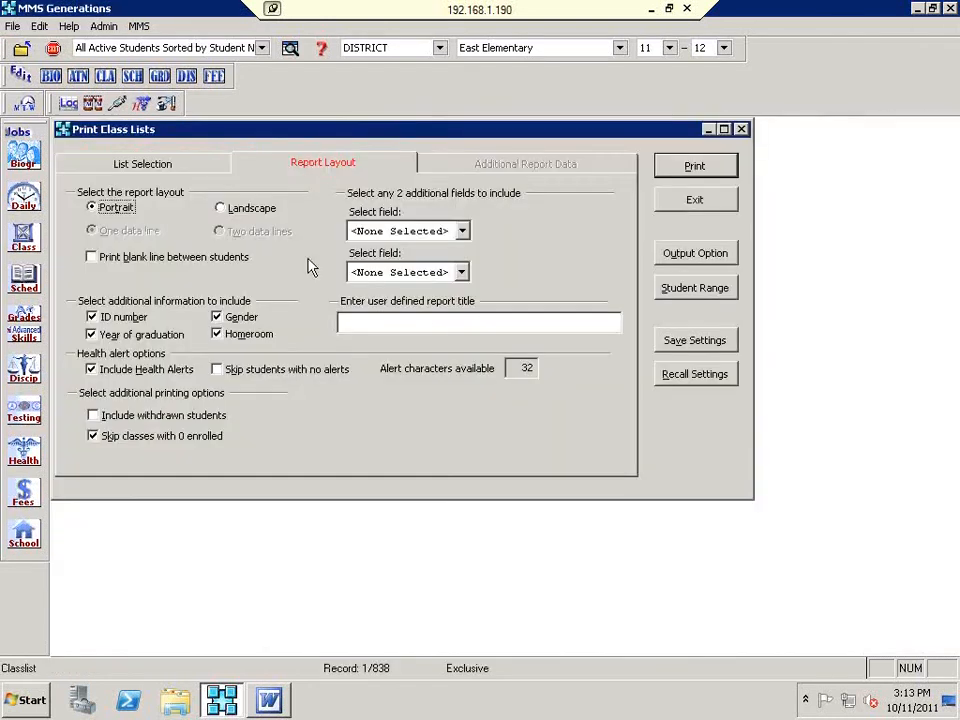
{"action": "left_click", "coordinate": [677, 205]}
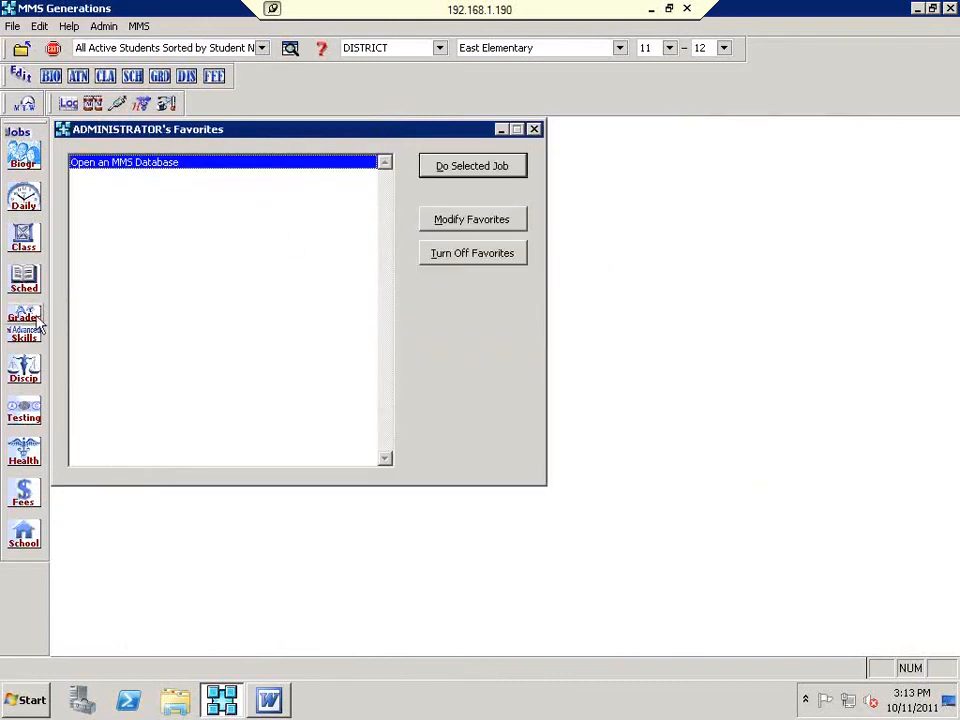
{"action": "left_click", "coordinate": [26, 338]}
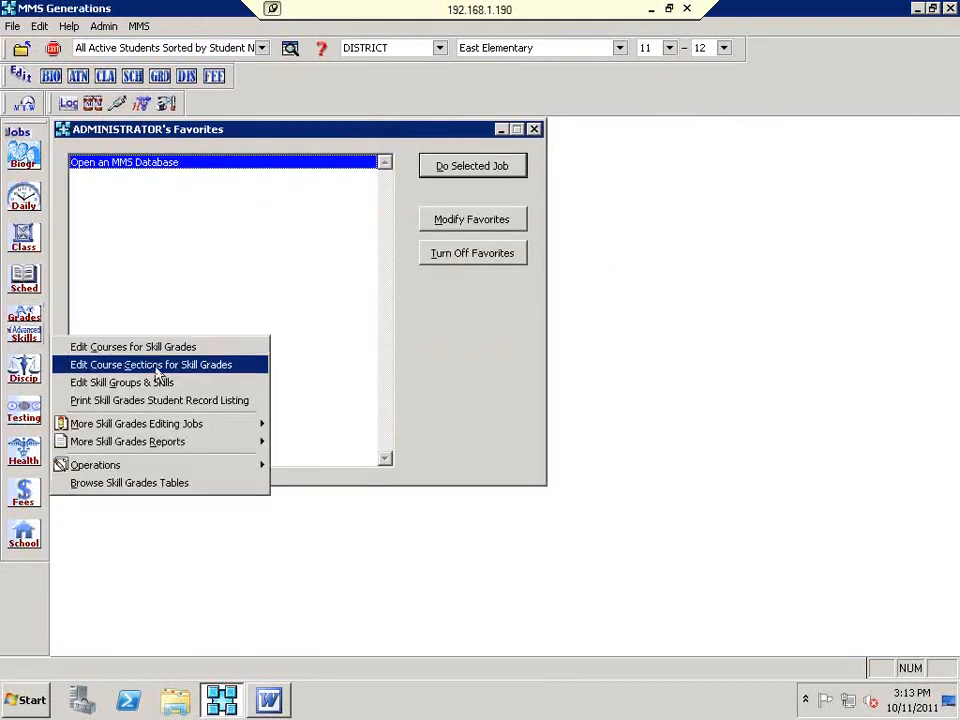
Step: Print the Skill Grades Student Record Listing for one student, with no-grades set to Yes
{"action": "left_click", "coordinate": [205, 400]}
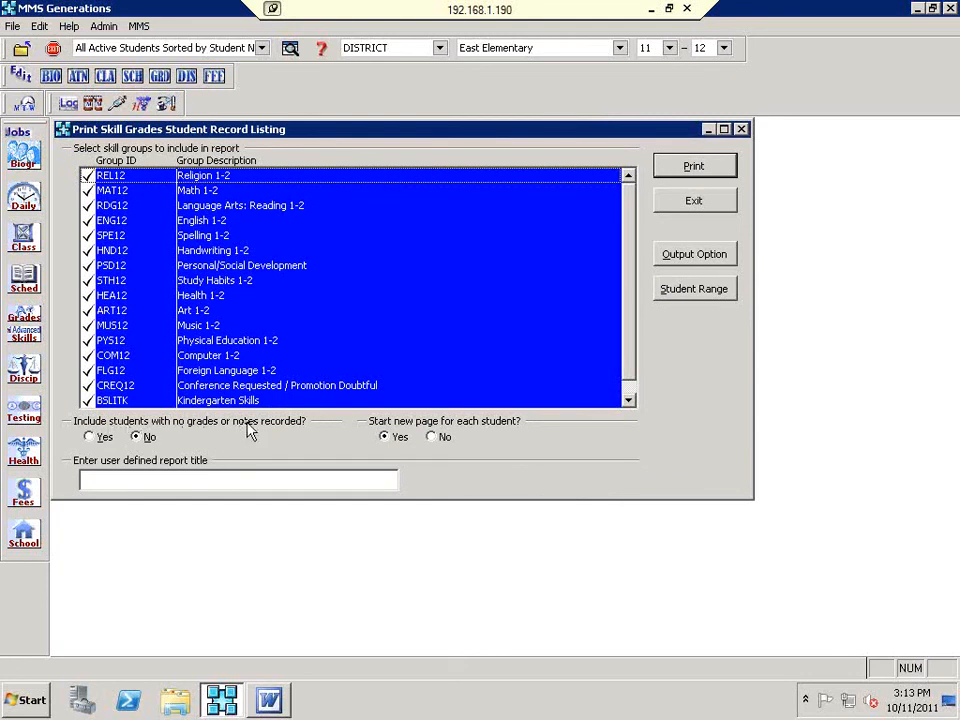
{"action": "left_click", "coordinate": [91, 439]}
{"action": "left_click", "coordinate": [700, 290]}
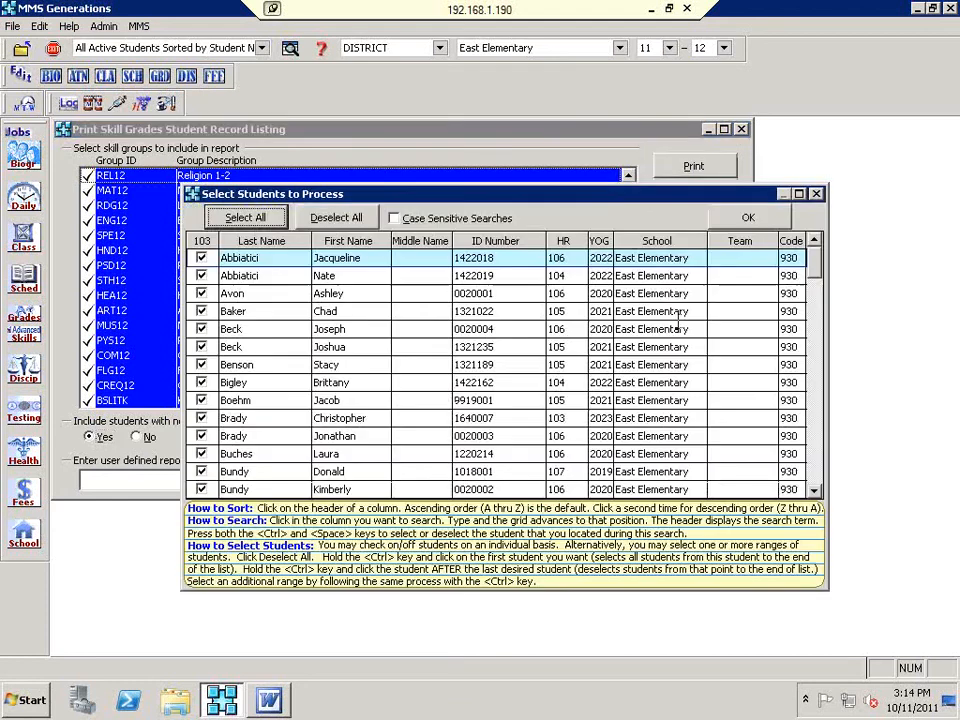
{"action": "left_click", "coordinate": [336, 217]}
{"action": "left_click", "coordinate": [201, 276]}
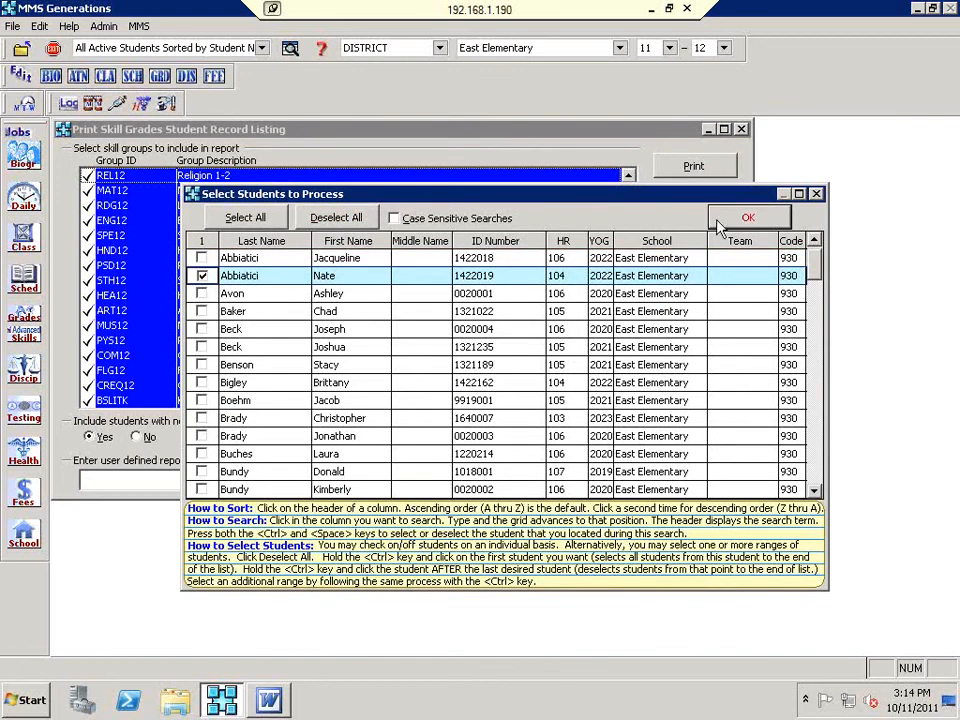
{"action": "left_click", "coordinate": [726, 217]}
{"action": "left_click", "coordinate": [675, 166]}
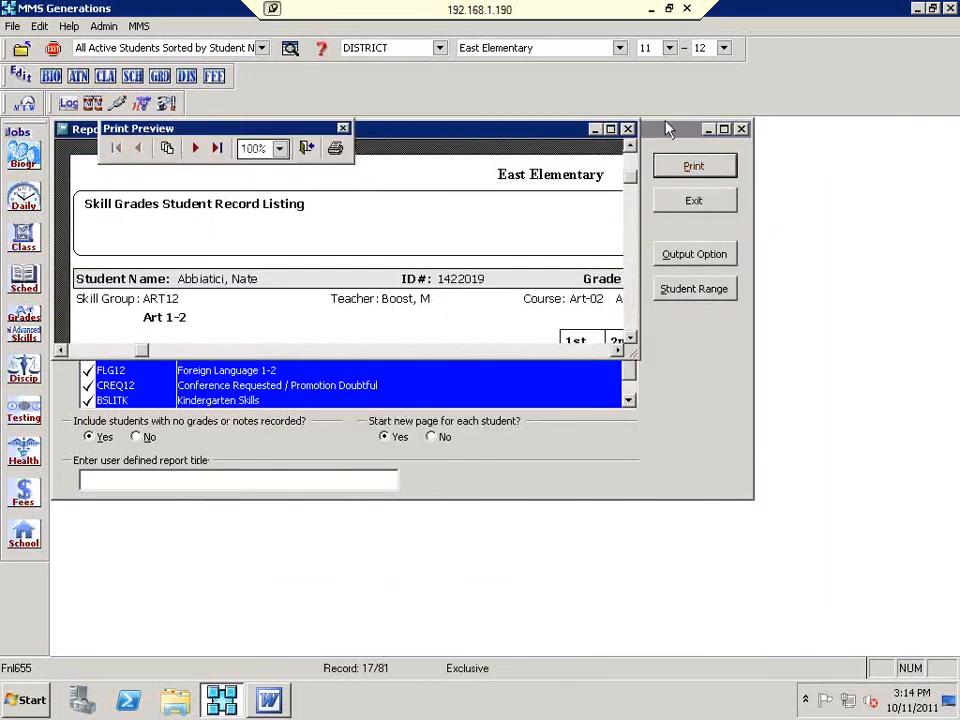
Step: Maximize the record preview, scroll its first page, and advance to the Handwriting/Math page
{"action": "left_click", "coordinate": [611, 130]}
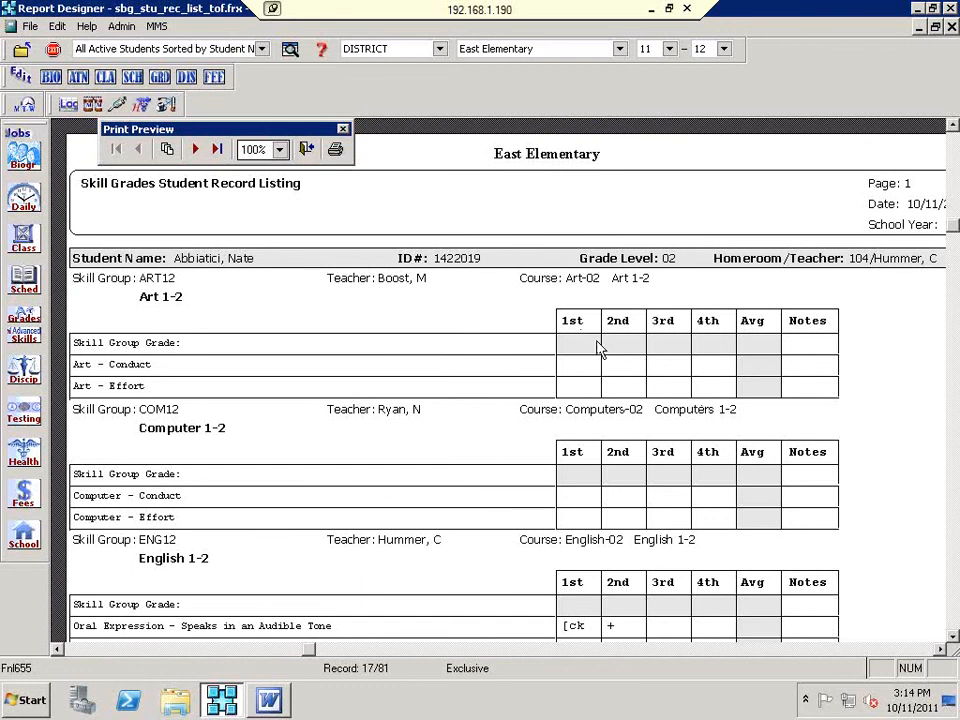
{"action": "scroll", "coordinate": [762, 371], "scroll_direction": "down", "scroll_amount": 1}
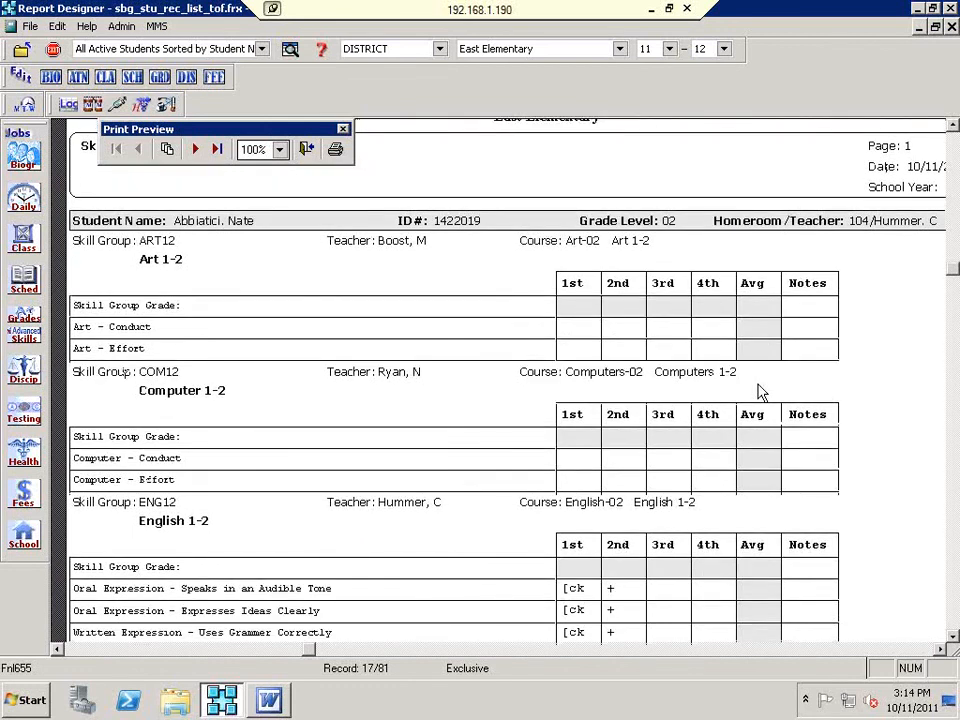
{"action": "scroll", "coordinate": [759, 392], "scroll_direction": "down", "scroll_amount": 7}
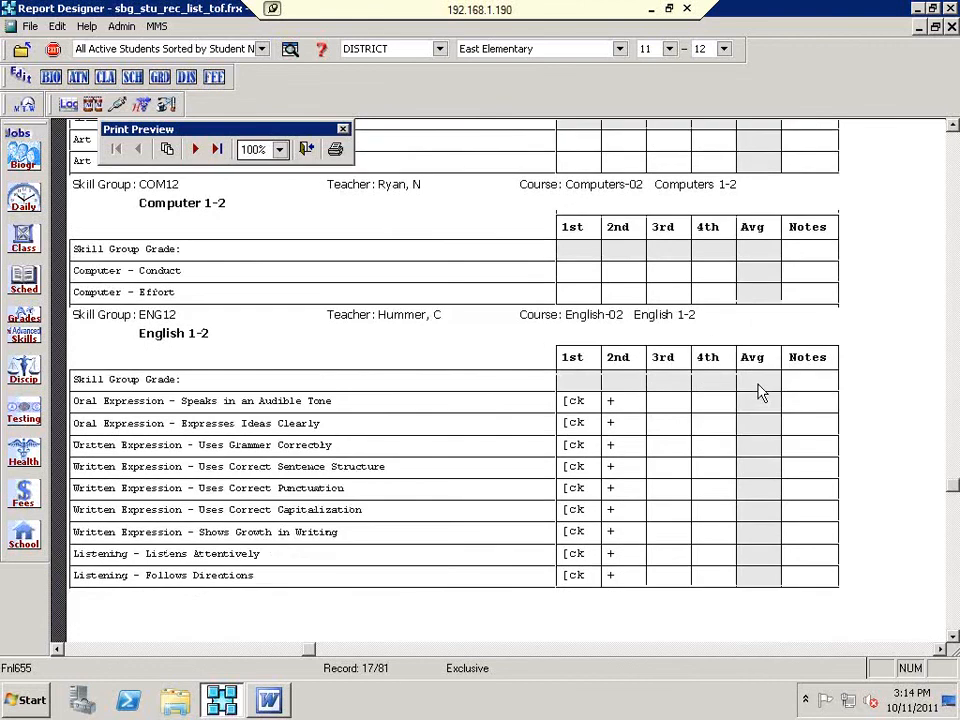
{"action": "scroll", "coordinate": [759, 392], "scroll_direction": "down", "scroll_amount": 1}
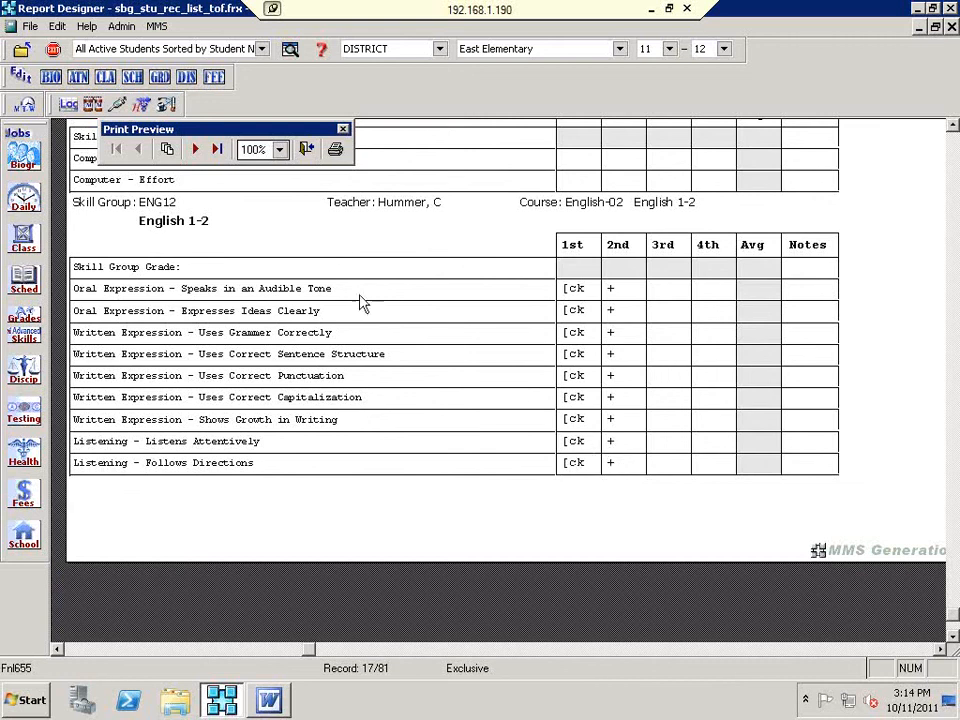
{"action": "left_click", "coordinate": [194, 155]}
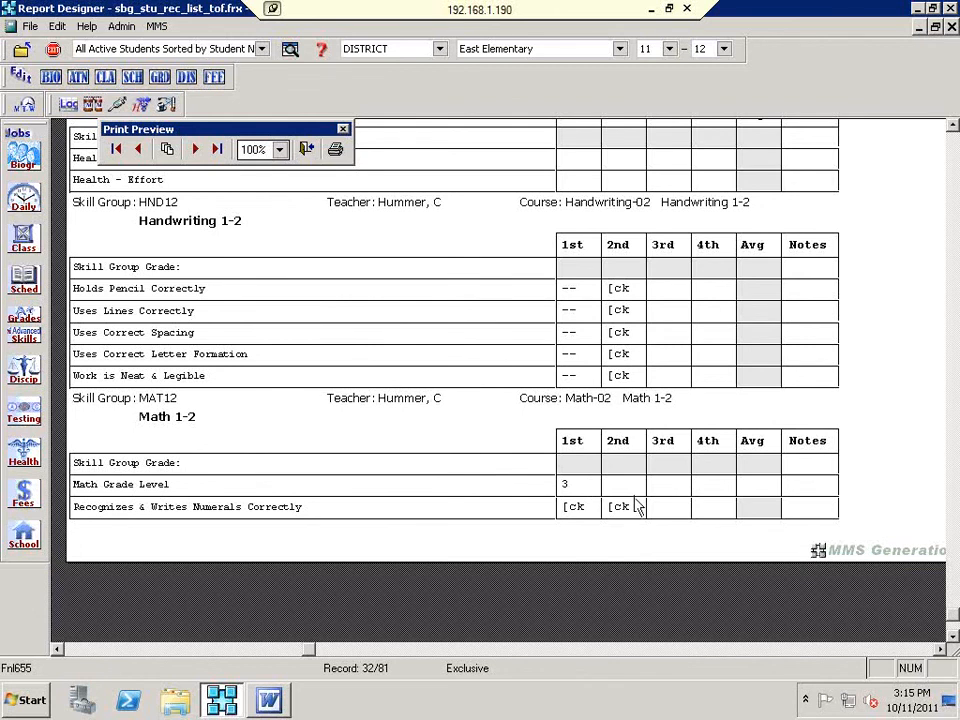
Step: Page forward to the final page showing Religion, Spelling and Study Habits 1-2
{"action": "scroll", "coordinate": [638, 502], "scroll_direction": "up", "scroll_amount": 1}
{"action": "scroll", "coordinate": [640, 497], "scroll_direction": "up", "scroll_amount": 5}
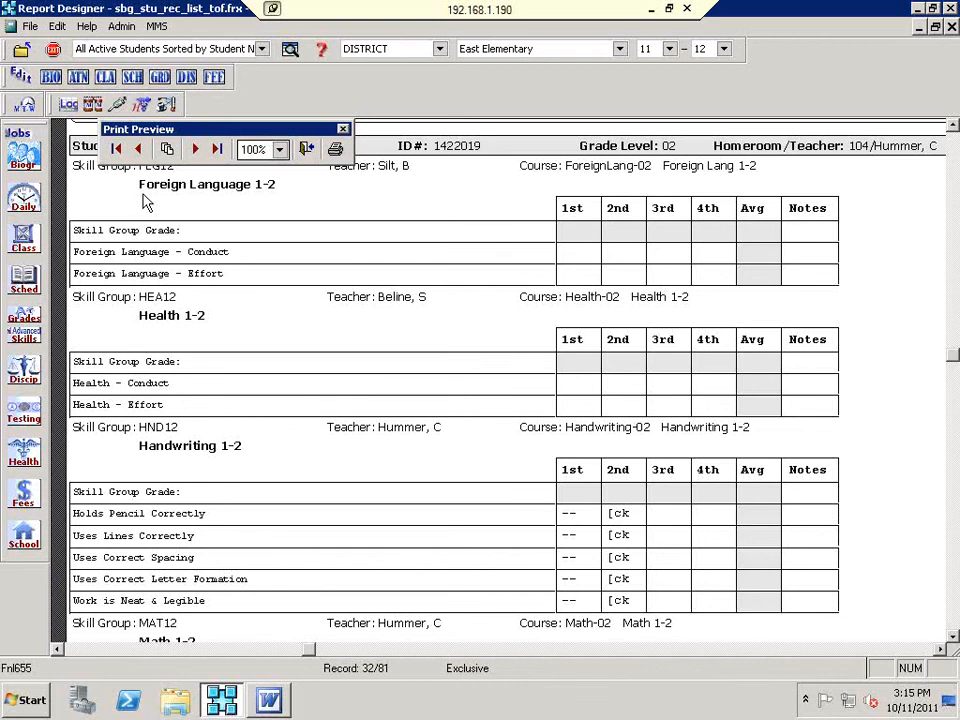
{"action": "left_click", "coordinate": [197, 150]}
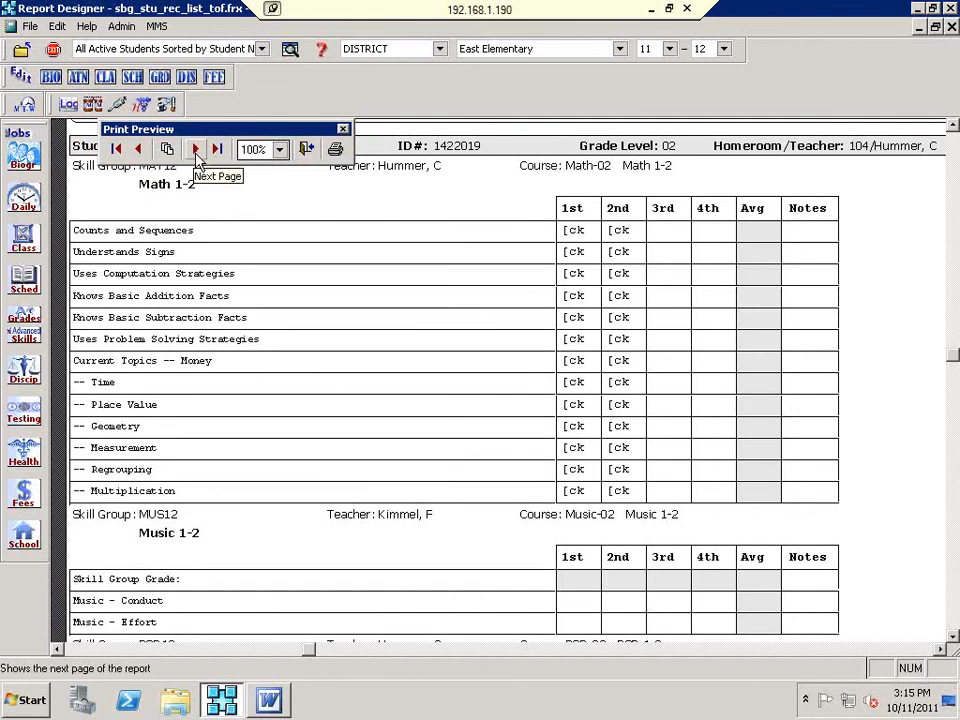
{"action": "scroll", "coordinate": [258, 320], "scroll_direction": "down", "scroll_amount": 3}
{"action": "scroll", "coordinate": [258, 340], "scroll_direction": "down", "scroll_amount": 3}
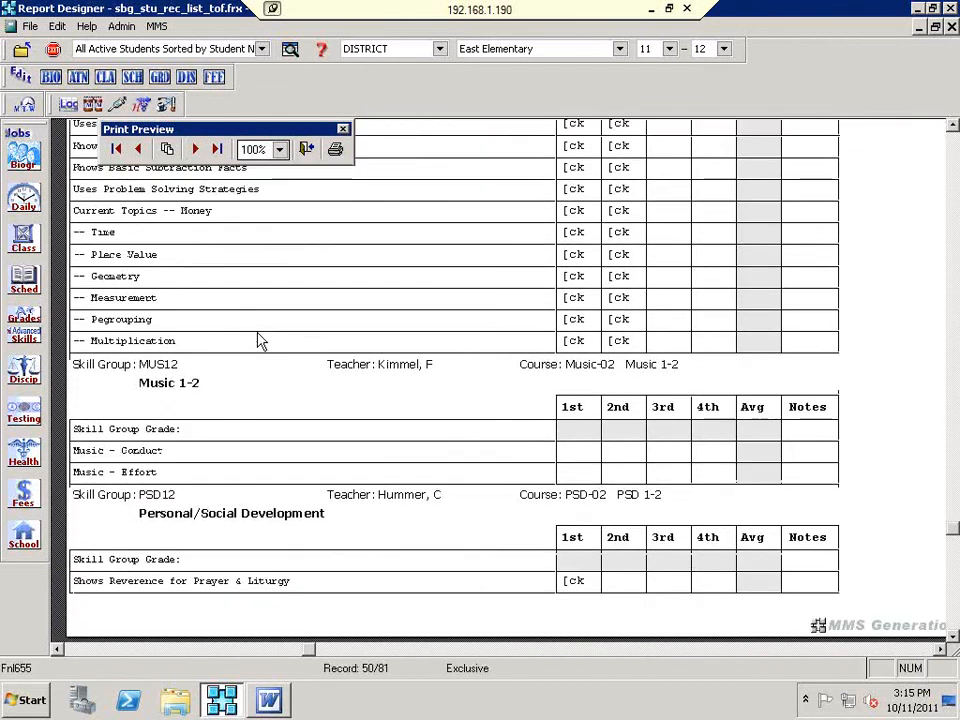
{"action": "left_click", "coordinate": [195, 148]}
{"action": "scroll", "coordinate": [360, 482], "scroll_direction": "up", "scroll_amount": 2}
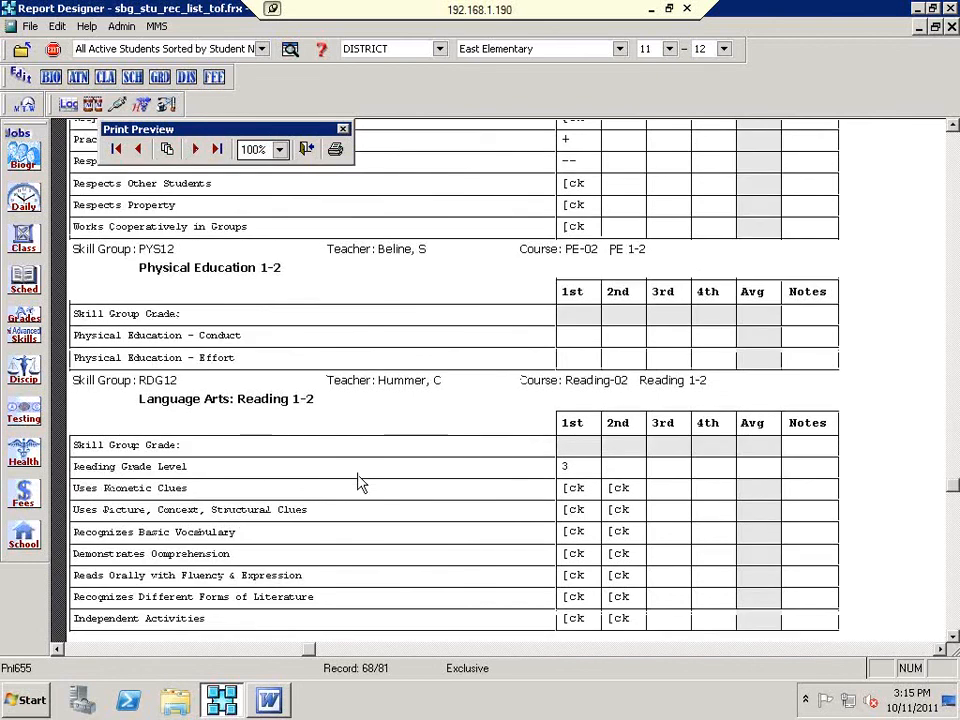
{"action": "scroll", "coordinate": [360, 482], "scroll_direction": "up", "scroll_amount": 5}
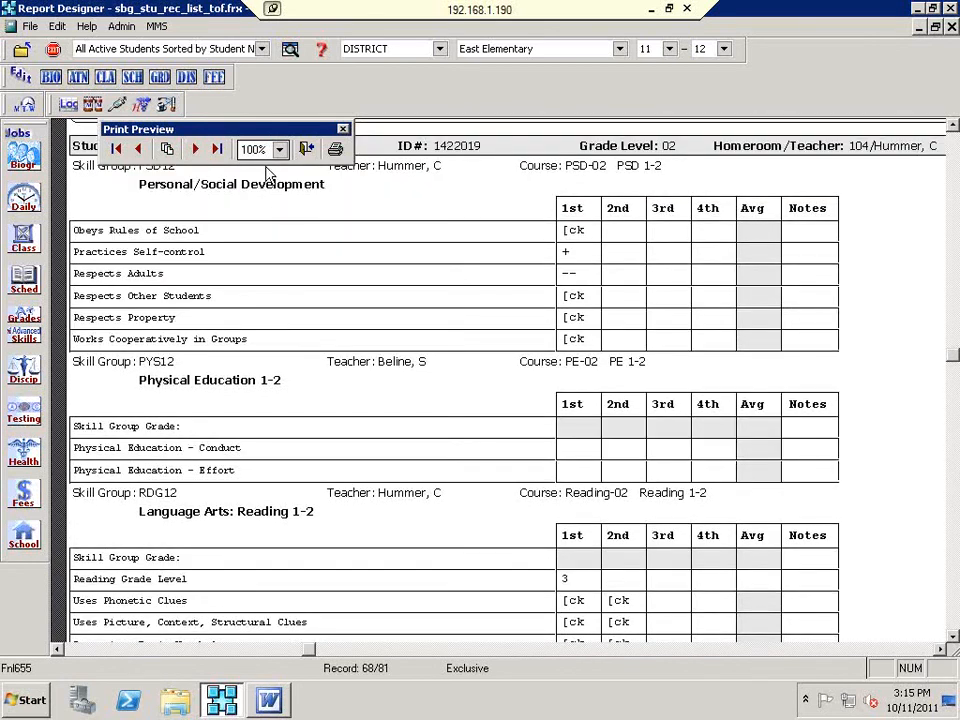
{"action": "left_click", "coordinate": [196, 149]}
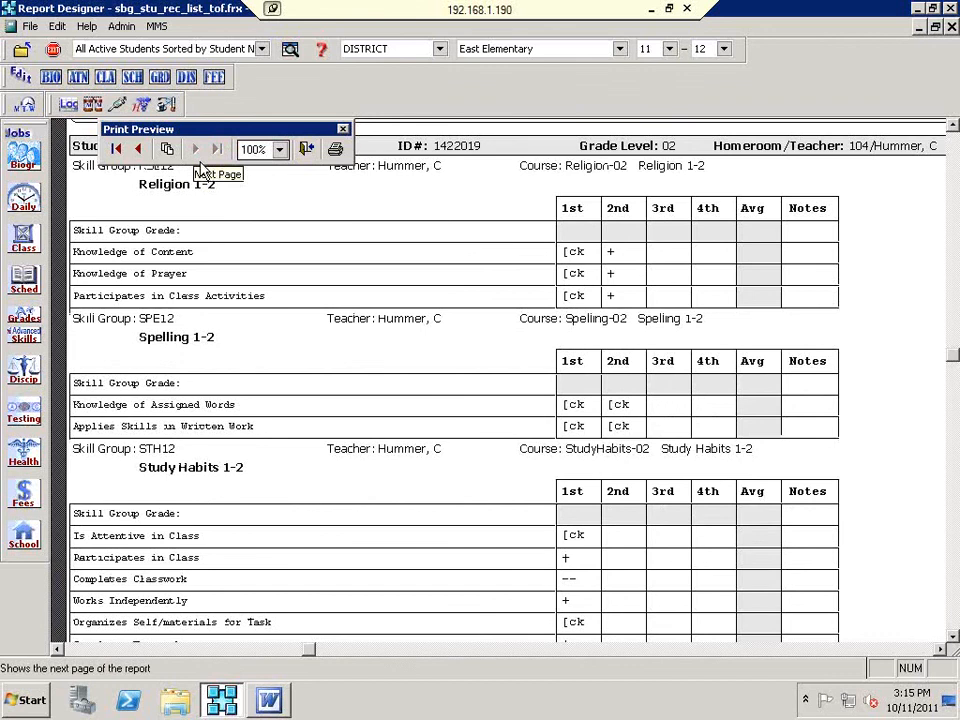
{"action": "scroll", "coordinate": [336, 381], "scroll_direction": "down", "scroll_amount": 5}
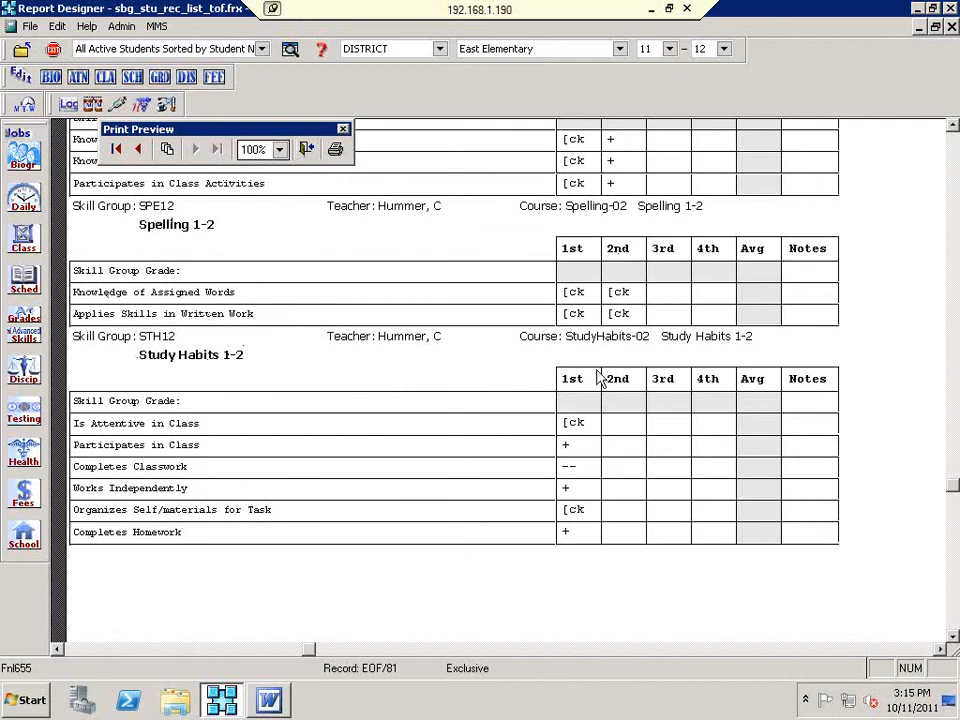
{"action": "scroll", "coordinate": [609, 351], "scroll_direction": "up", "scroll_amount": 3}
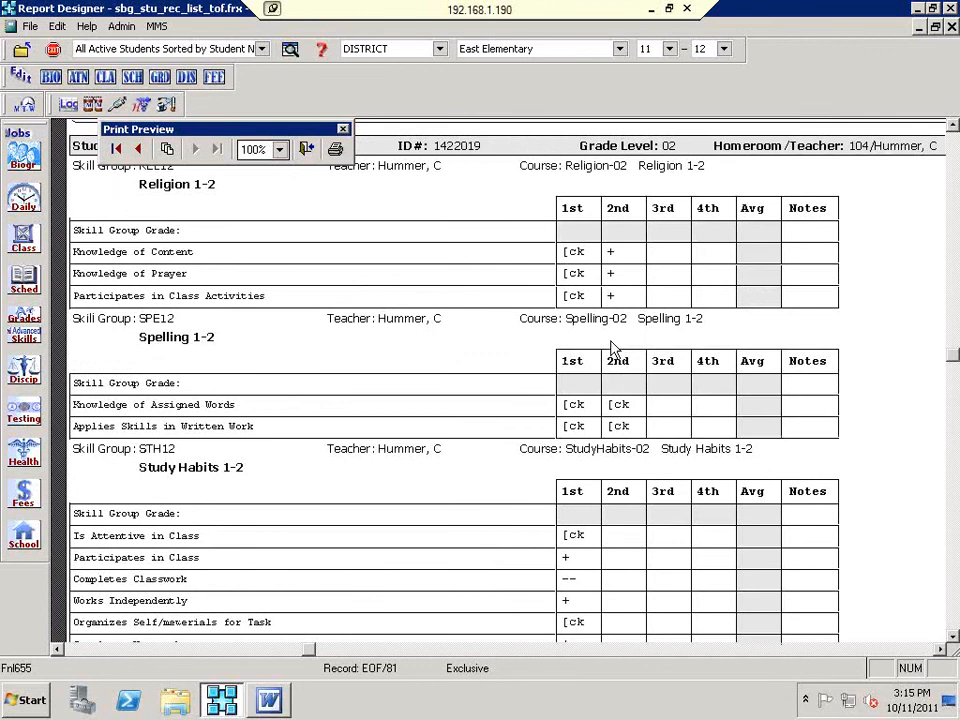
Step: Close the student record report preview and the skill grades report setup
{"action": "left_click", "coordinate": [307, 151]}
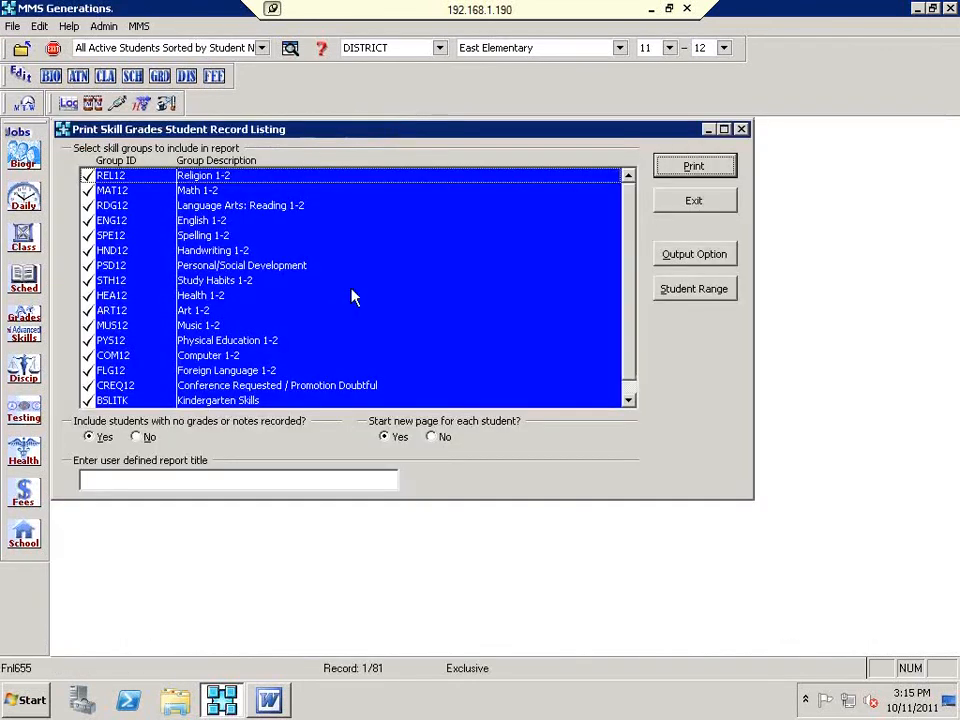
{"action": "left_click", "coordinate": [670, 205]}
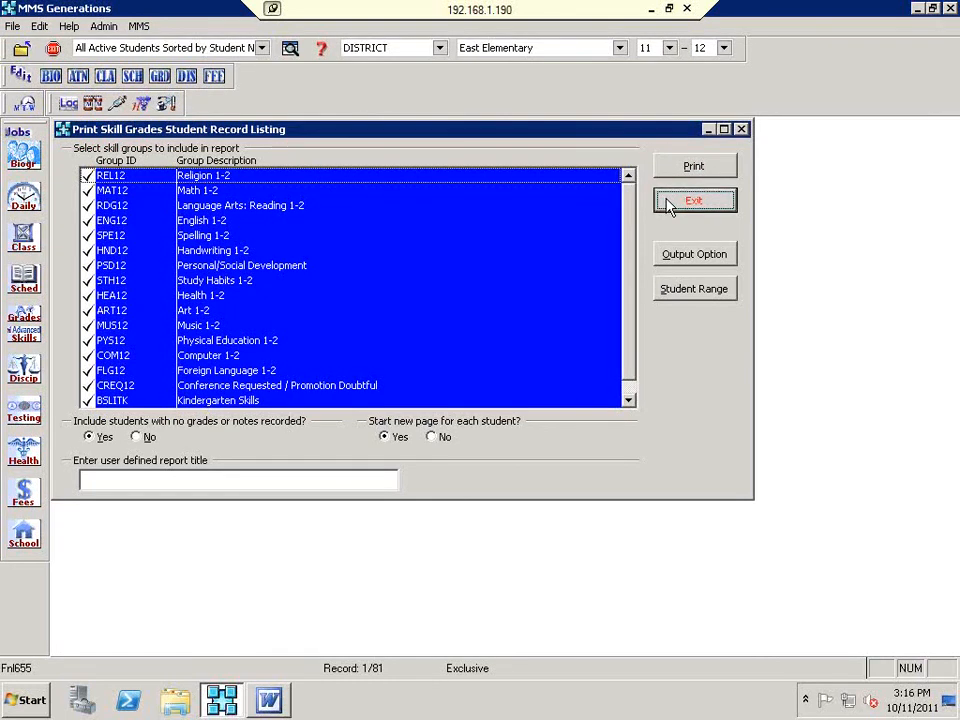
{"action": "left_click", "coordinate": [669, 204]}
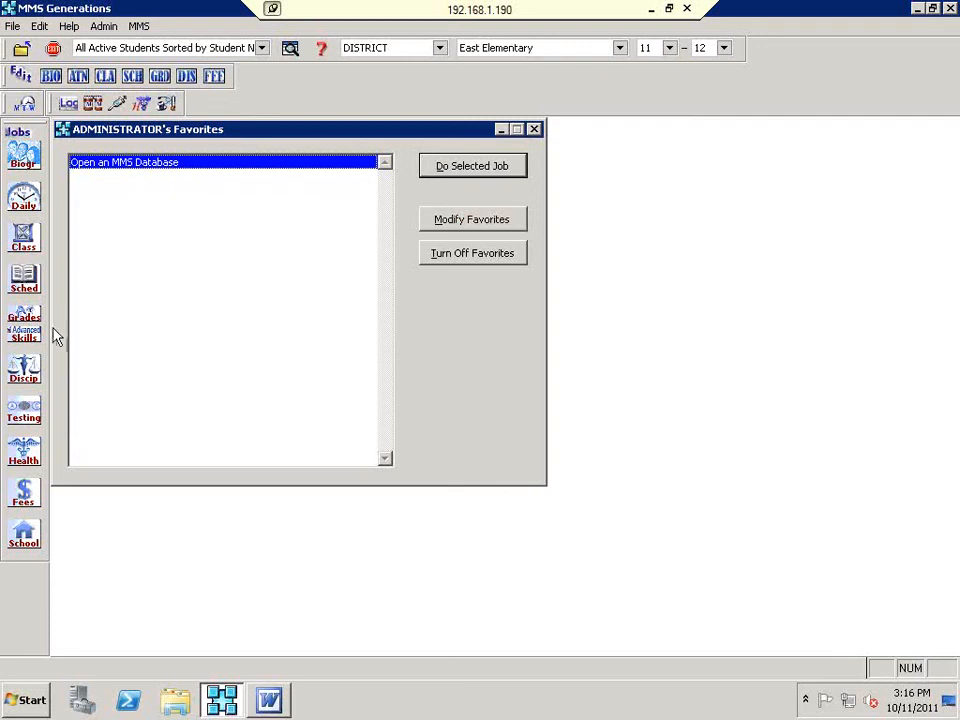
Step: Review the Grading and Sched tabs of Database Configuration, then accept it with OK
{"action": "left_click", "coordinate": [104, 26]}
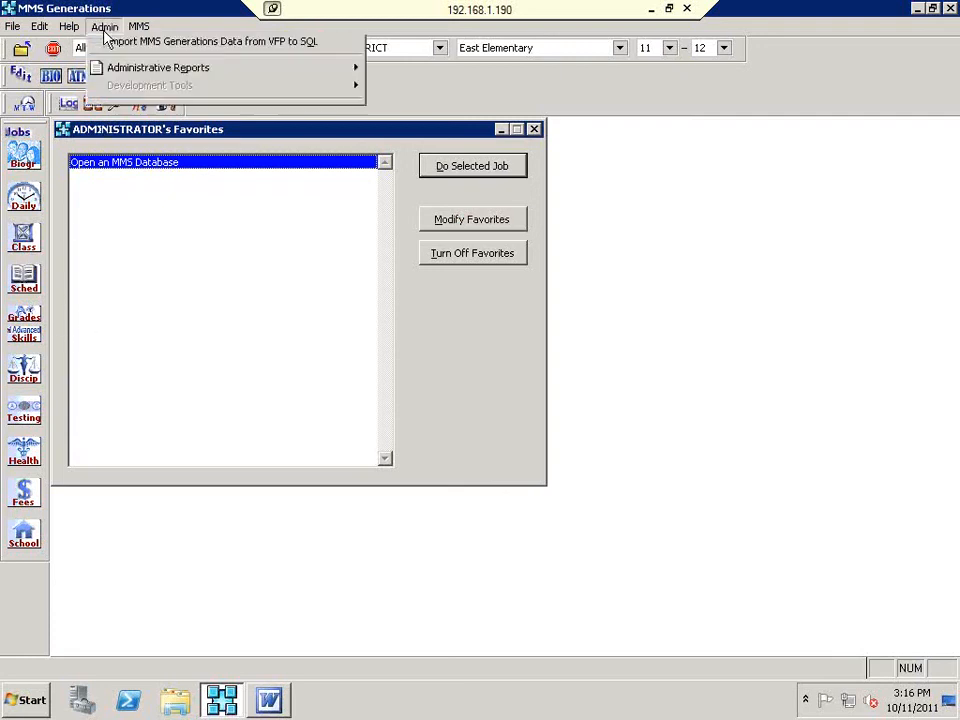
{"action": "left_click", "coordinate": [147, 178]}
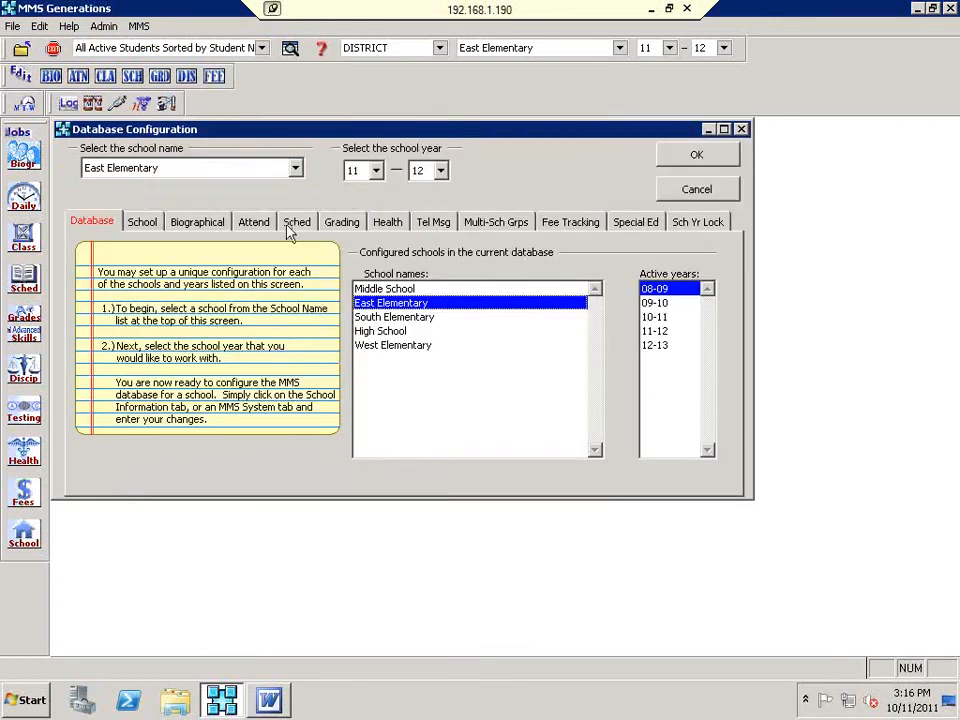
{"action": "left_click", "coordinate": [338, 222]}
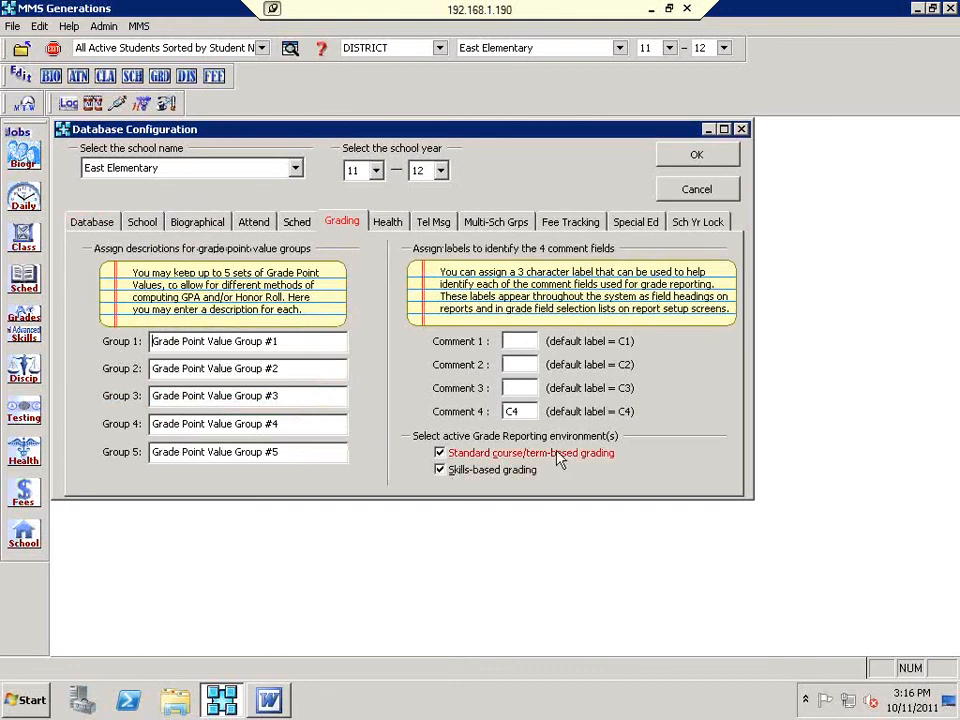
{"action": "left_click", "coordinate": [293, 224]}
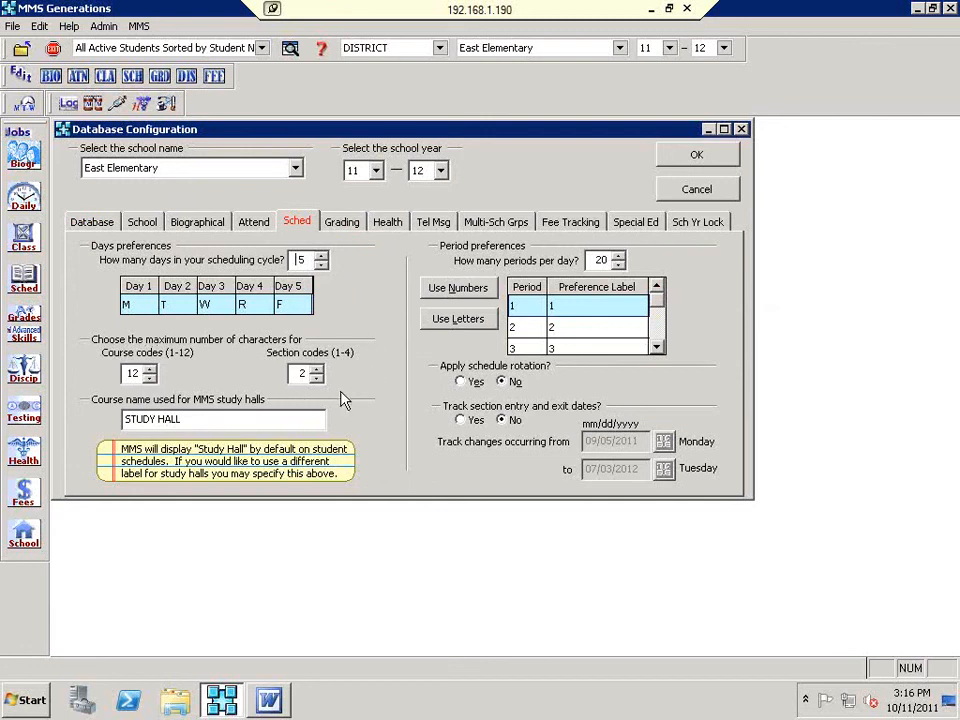
{"action": "left_click", "coordinate": [724, 156]}
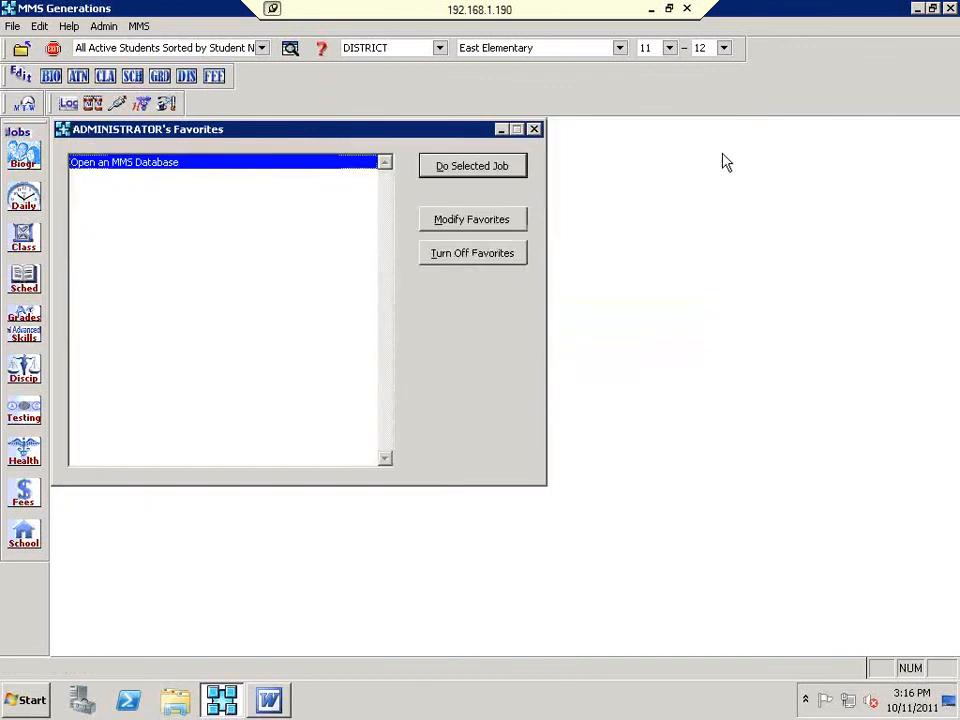
{"action": "left_click", "coordinate": [26, 336]}
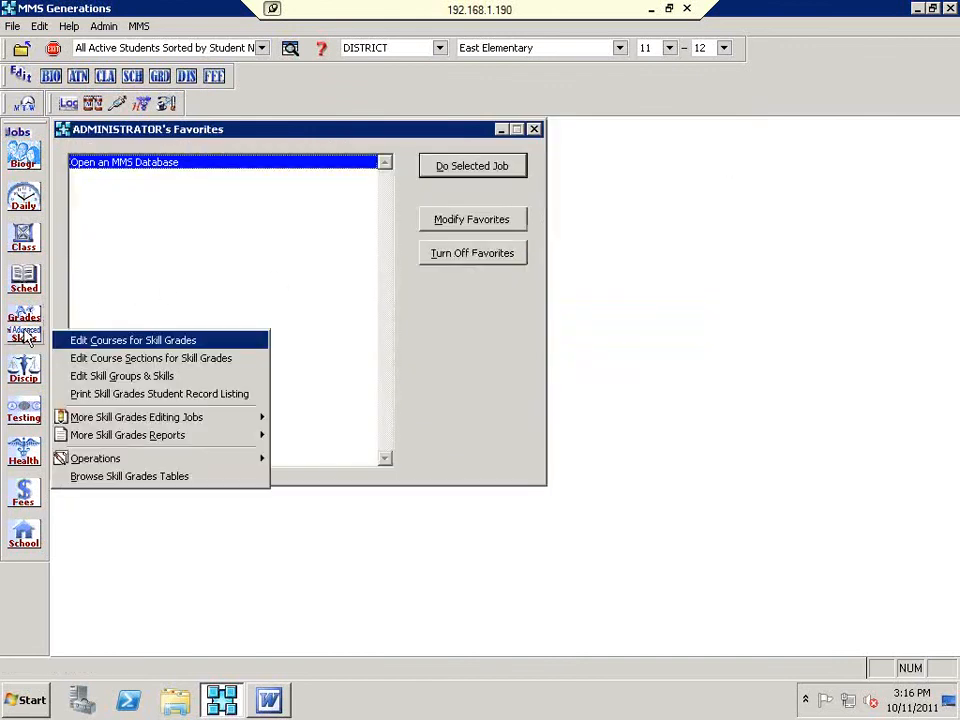
{"action": "mouse_move", "coordinate": [204, 420]}
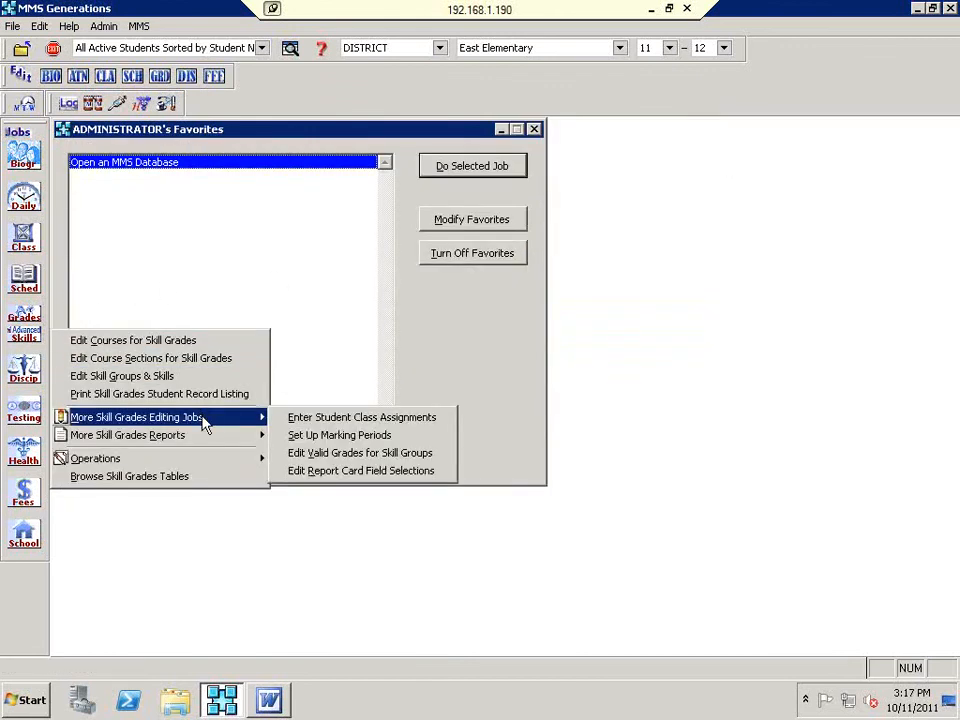
{"action": "left_click", "coordinate": [360, 436]}
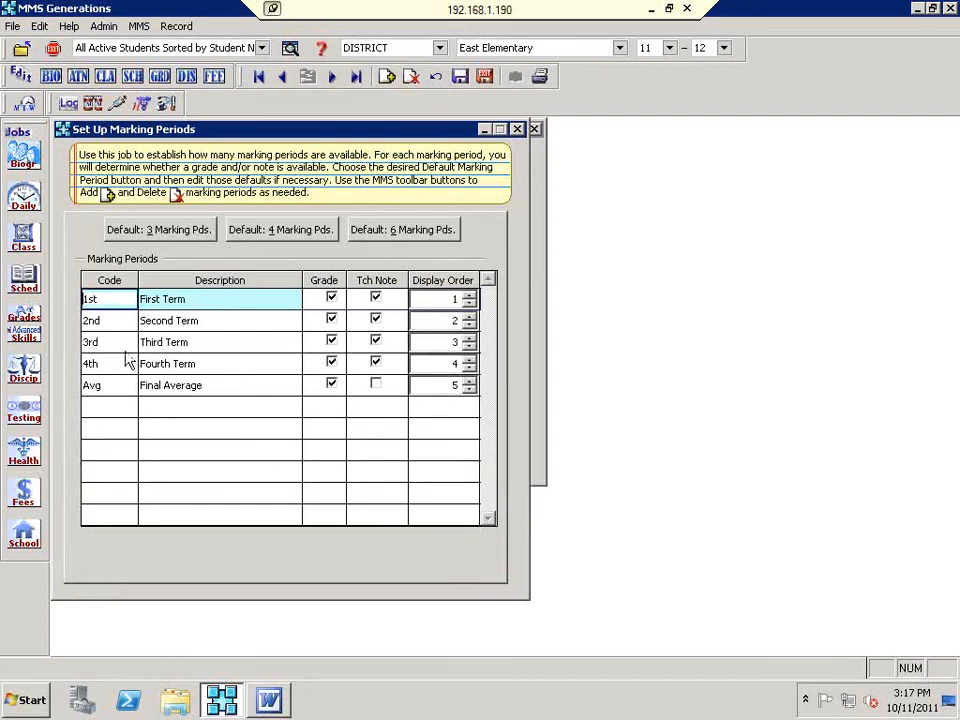
{"action": "left_click", "coordinate": [100, 300]}
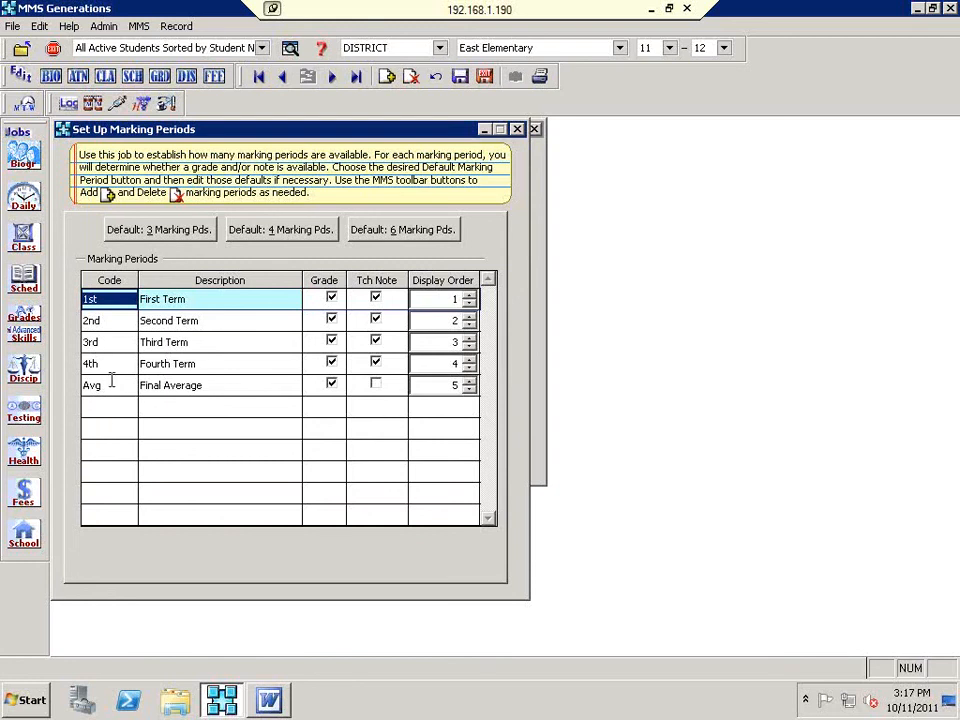
{"action": "left_click", "coordinate": [484, 77]}
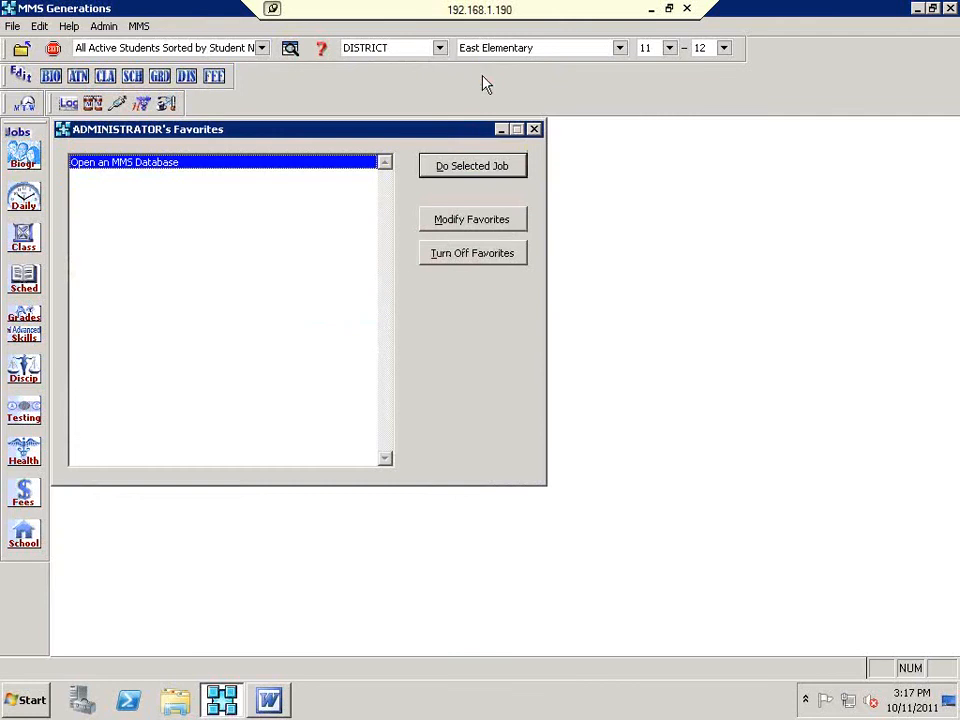
{"action": "left_click", "coordinate": [24, 332]}
{"action": "mouse_move", "coordinate": [205, 422]}
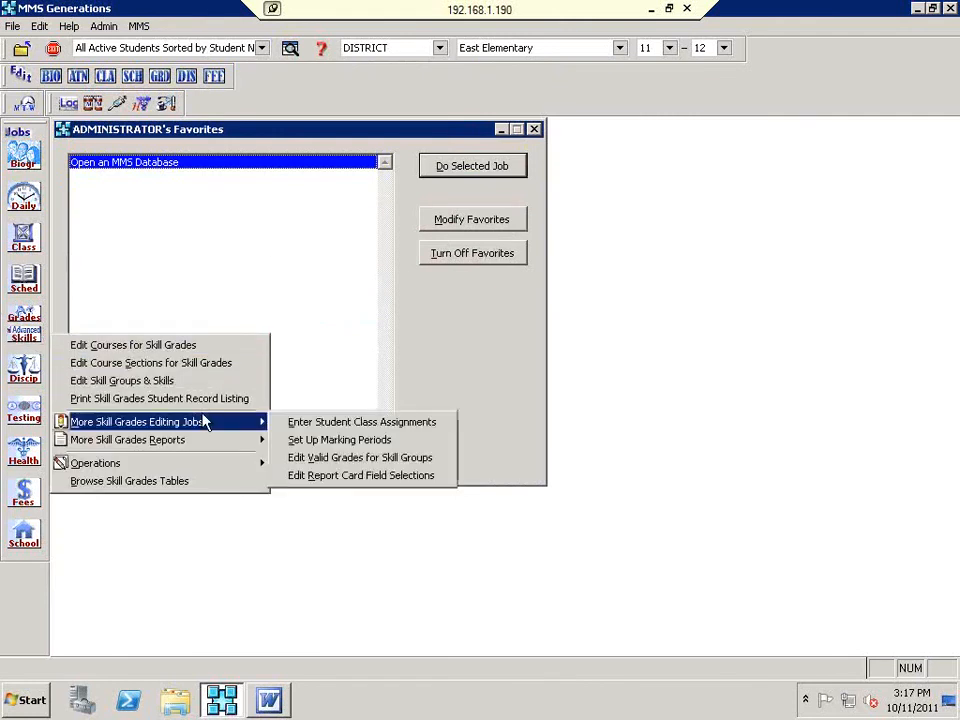
{"action": "left_click", "coordinate": [360, 462]}
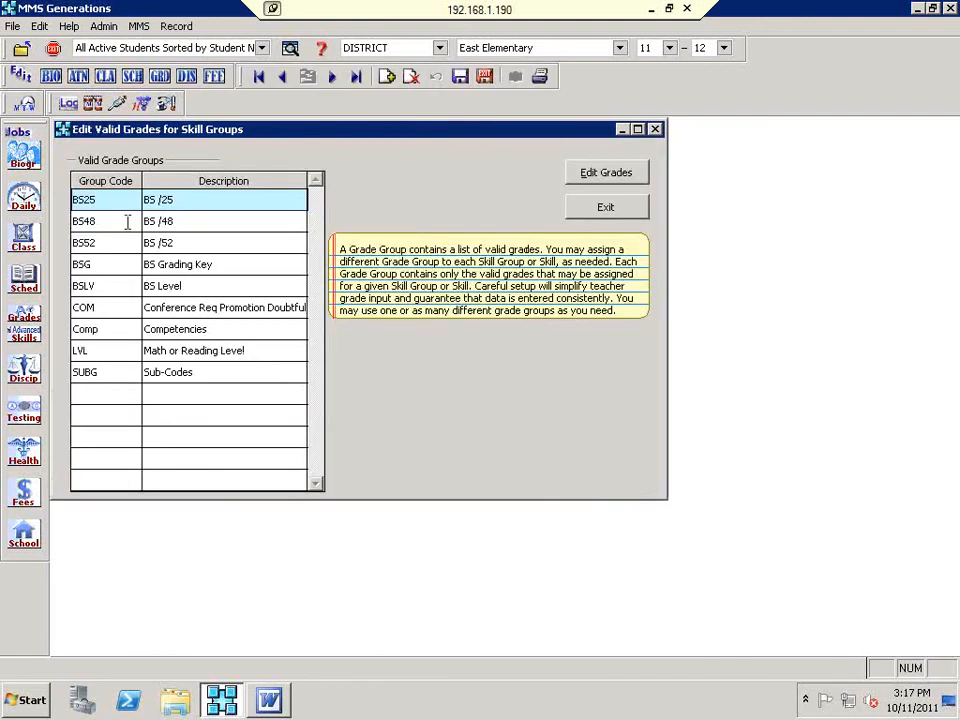
{"action": "left_click", "coordinate": [195, 371]}
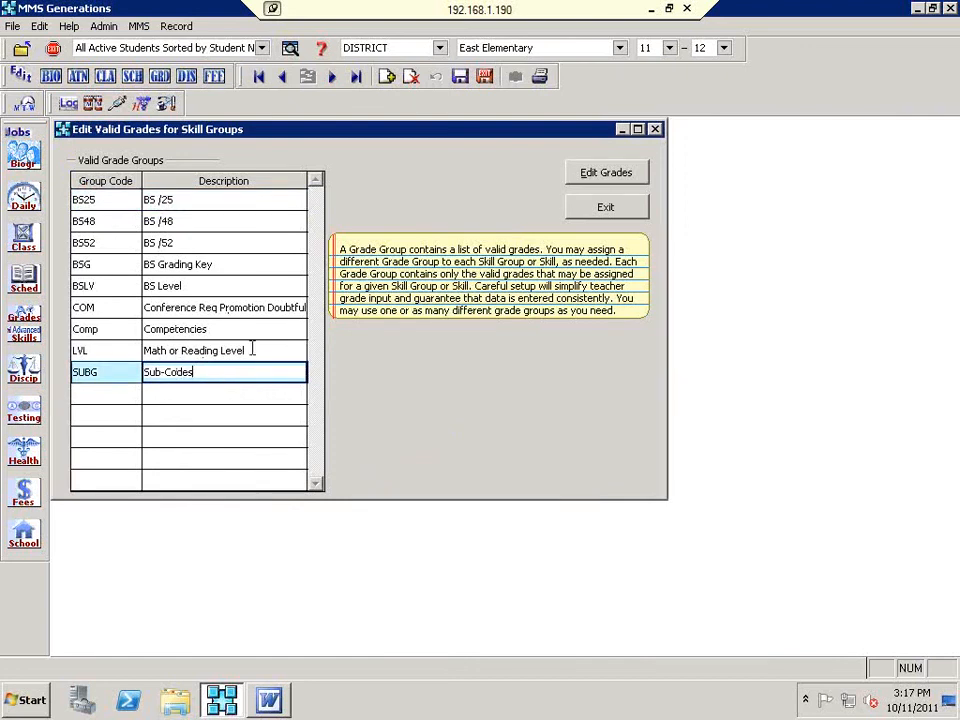
{"action": "left_click", "coordinate": [251, 350]}
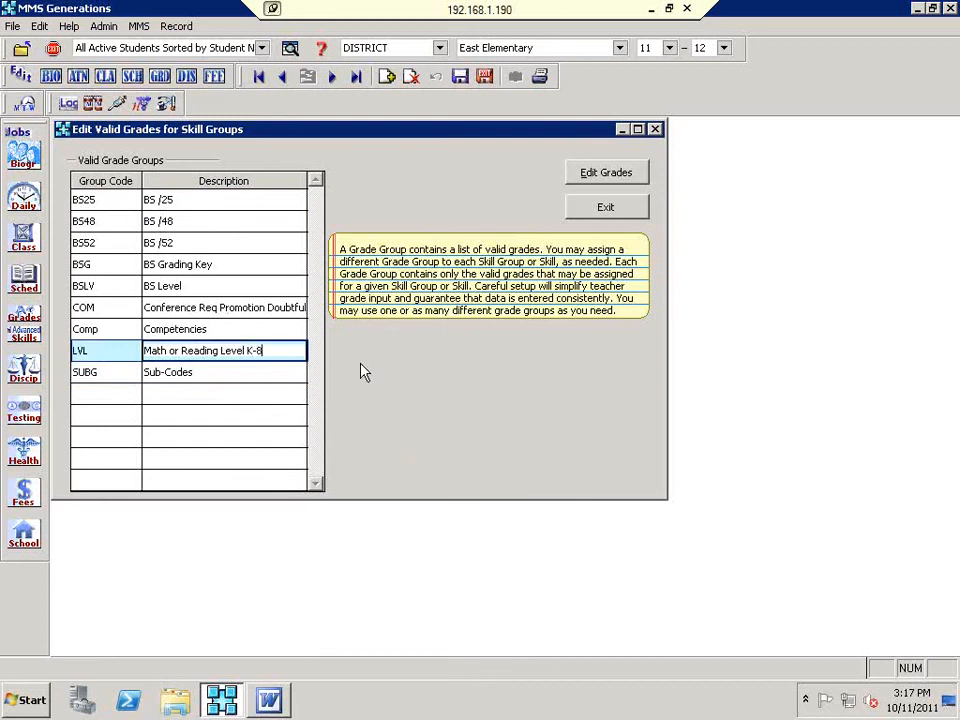
{"action": "left_click", "coordinate": [240, 372]}
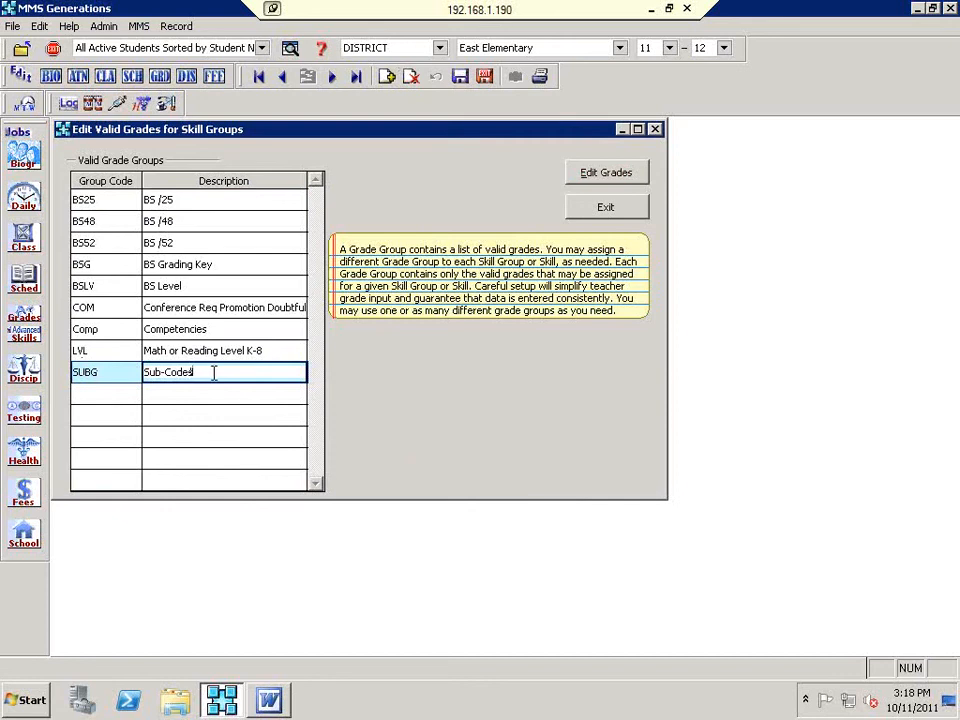
{"action": "left_click", "coordinate": [578, 178]}
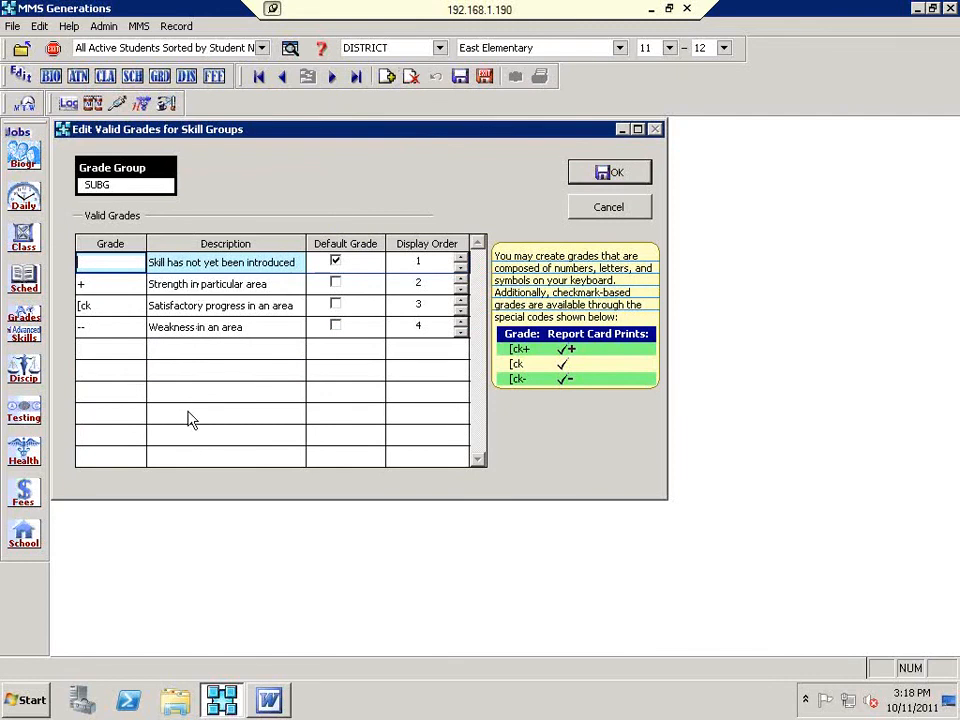
{"action": "left_click", "coordinate": [587, 206]}
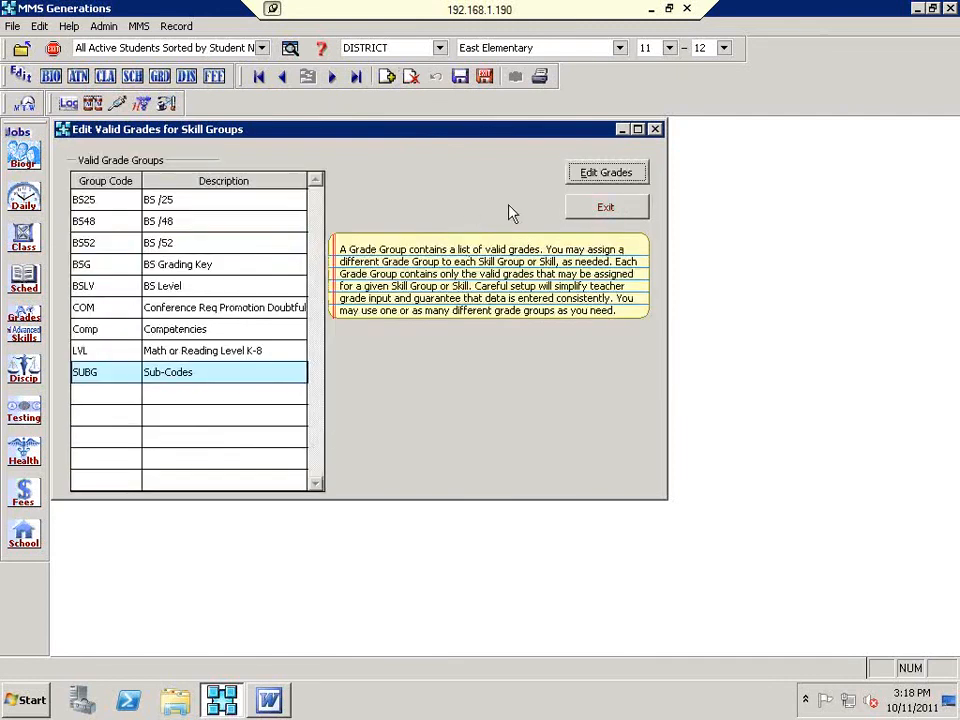
{"action": "left_click", "coordinate": [592, 210]}
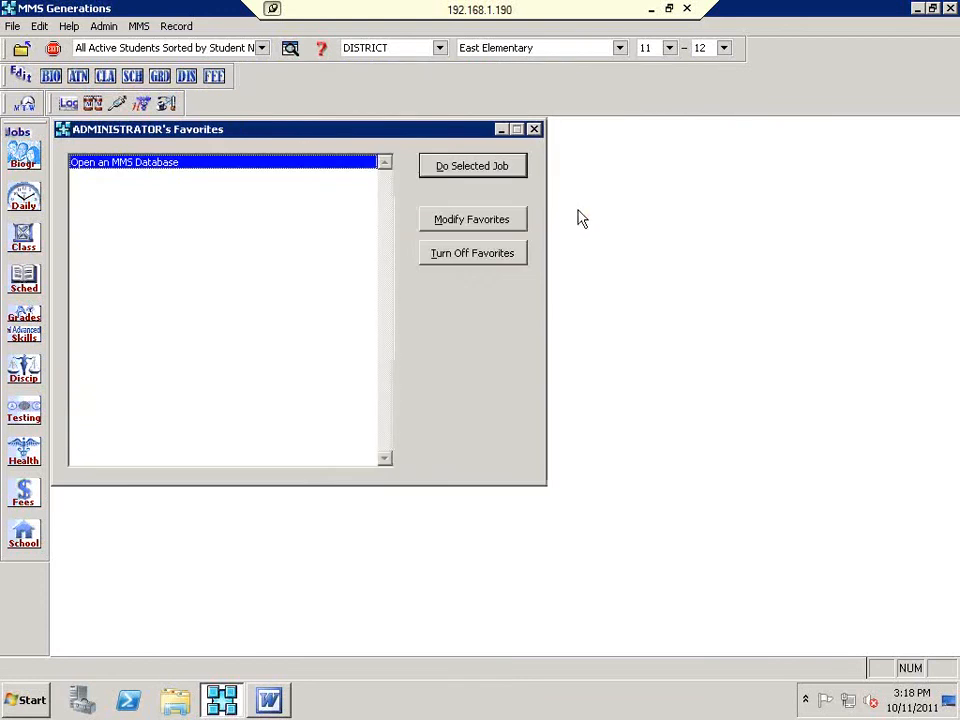
Step: Open Edit Skill Groups & Skills and scroll its grid right and back to check activated columns
{"action": "left_click", "coordinate": [22, 339]}
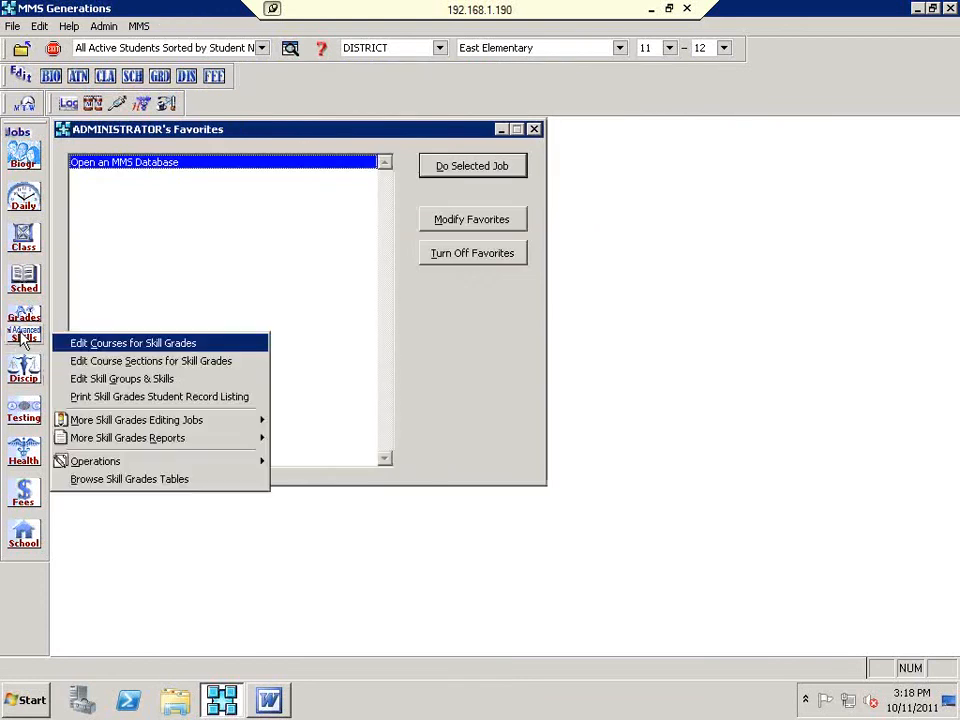
{"action": "left_click", "coordinate": [174, 380]}
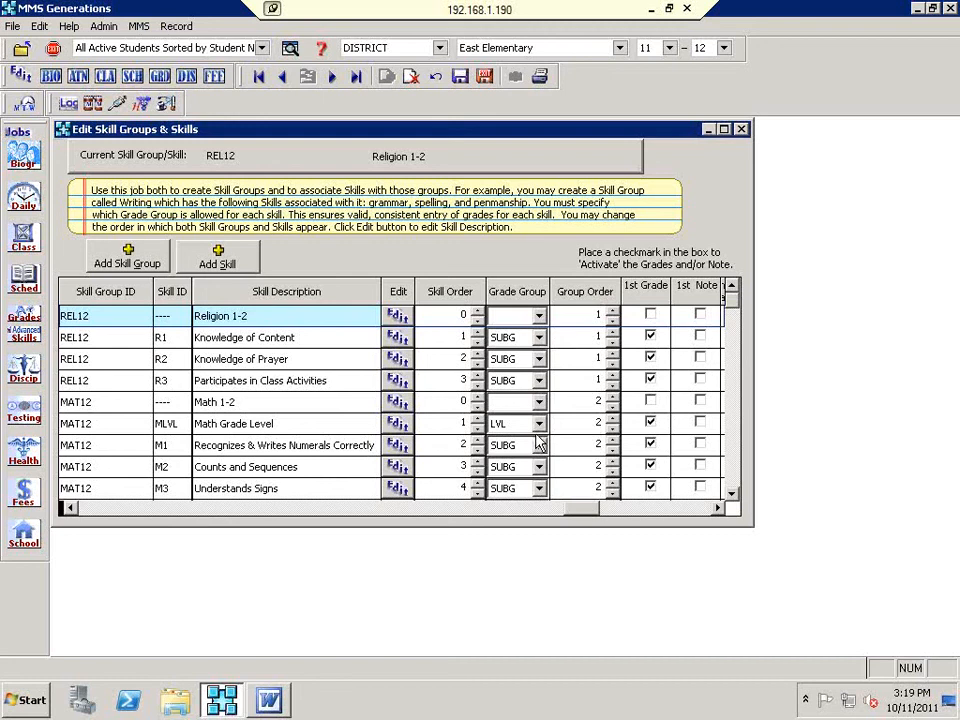
{"action": "left_click", "coordinate": [657, 508]}
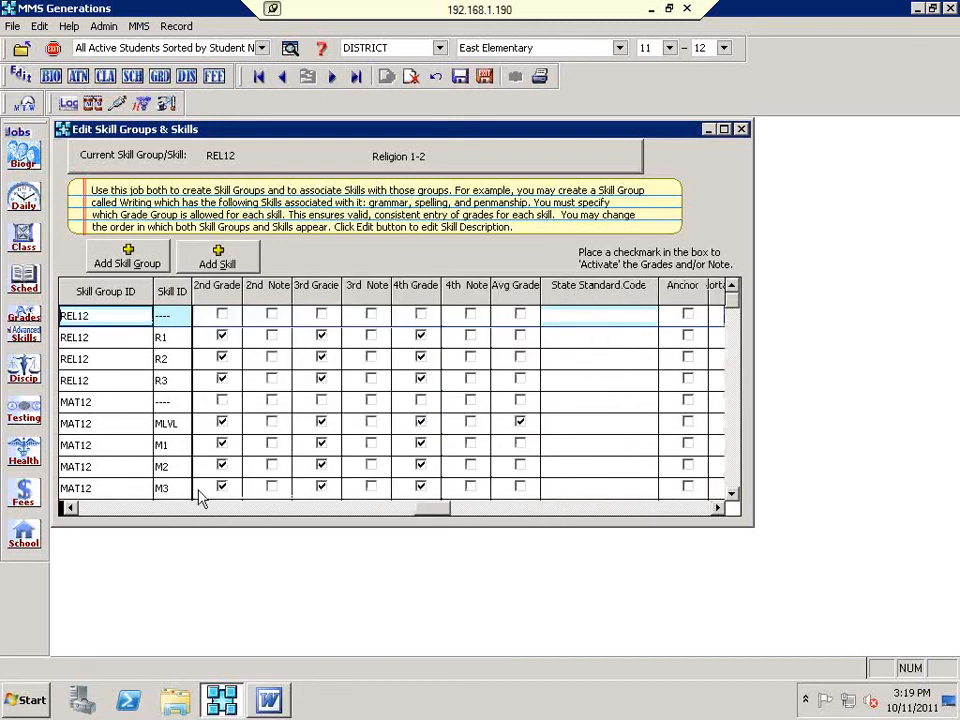
{"action": "left_click", "coordinate": [68, 508]}
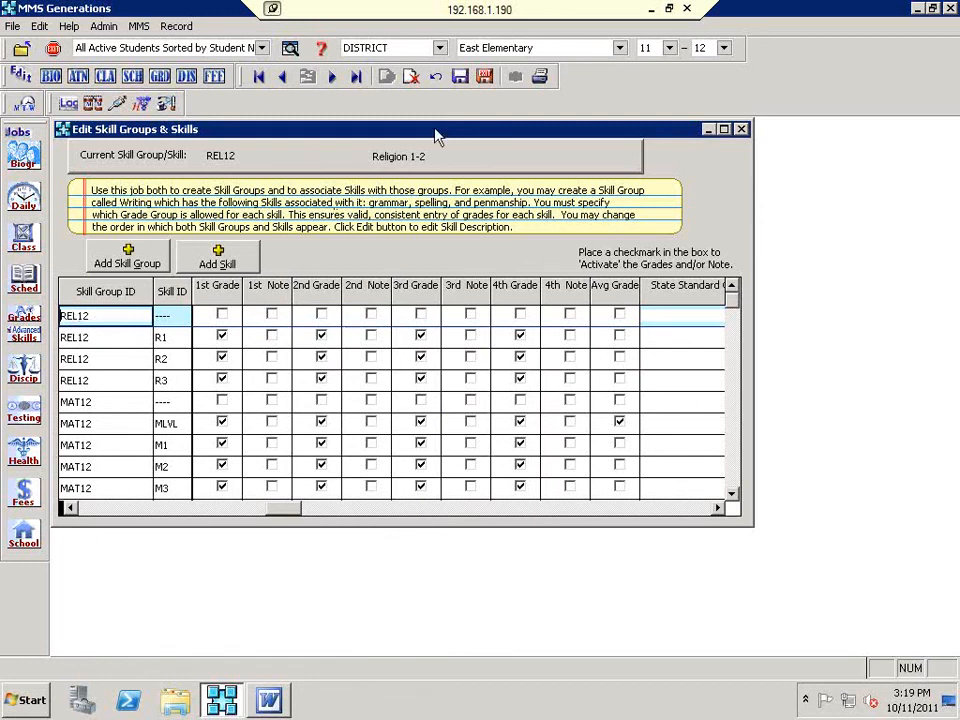
Step: Save and close the skill groups editor, then view and close Edit Rooms
{"action": "left_click", "coordinate": [486, 78]}
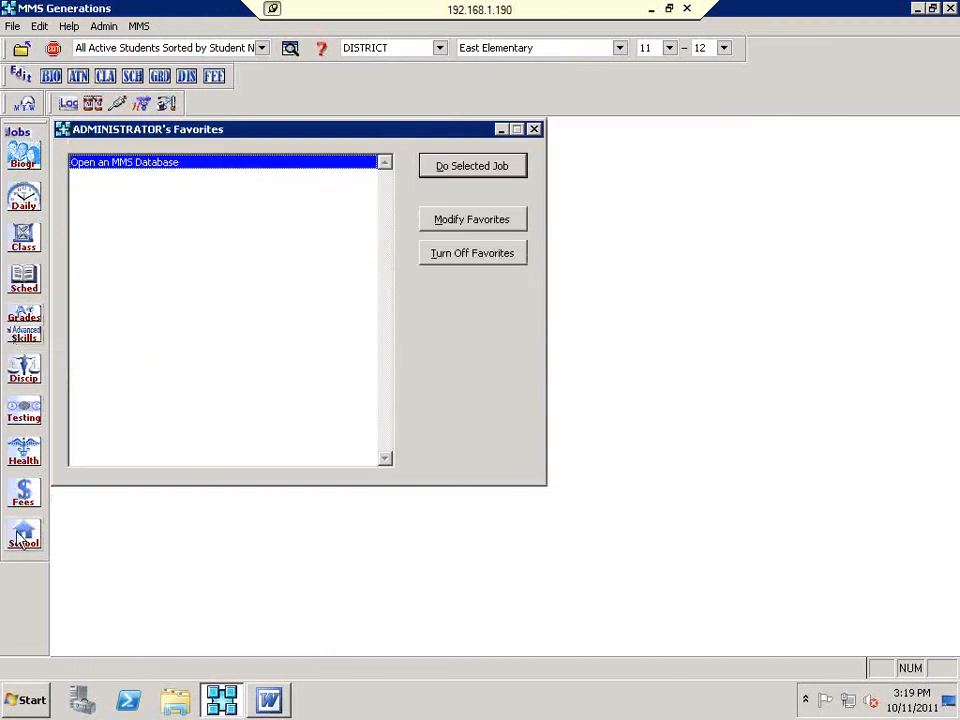
{"action": "left_click", "coordinate": [20, 405]}
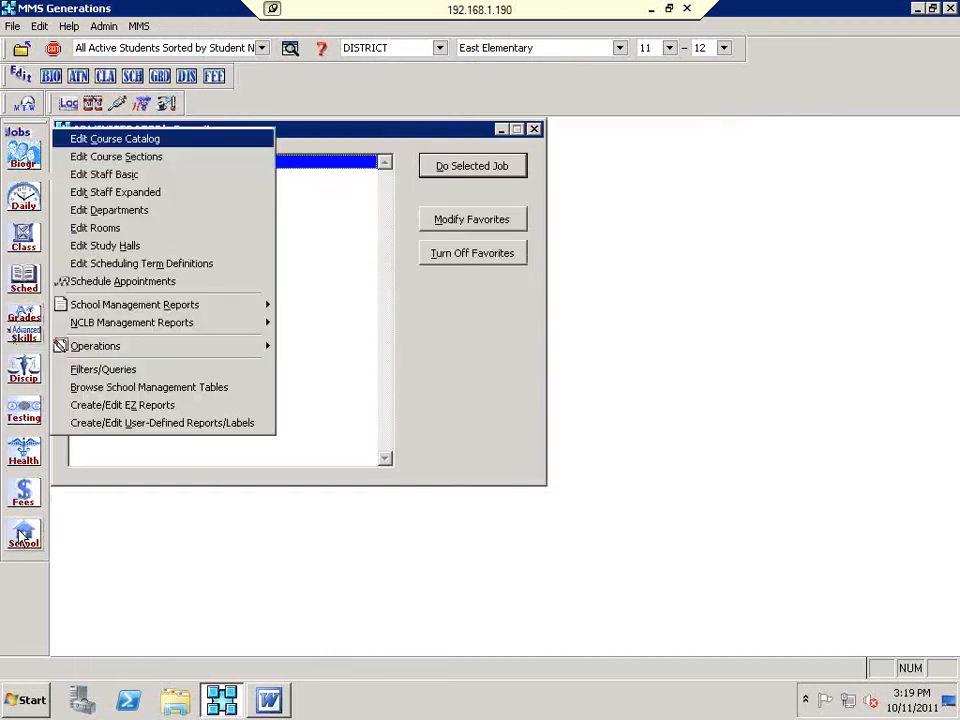
{"action": "left_click", "coordinate": [103, 227]}
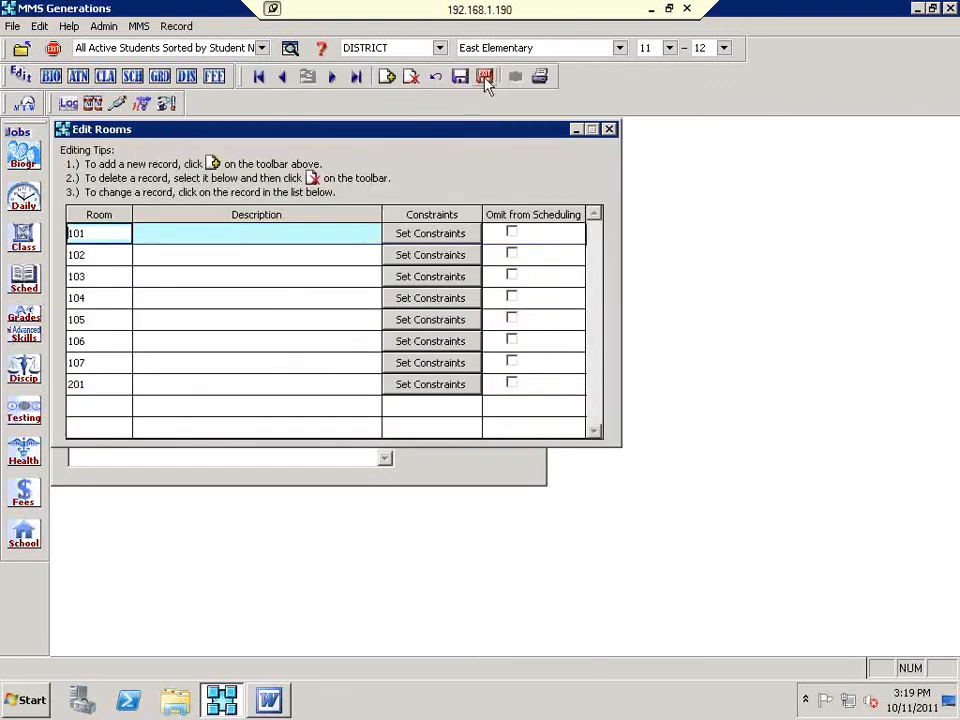
{"action": "left_click", "coordinate": [484, 77]}
Step: View the Edit Staff Expanded records and close them
{"action": "left_click", "coordinate": [25, 545]}
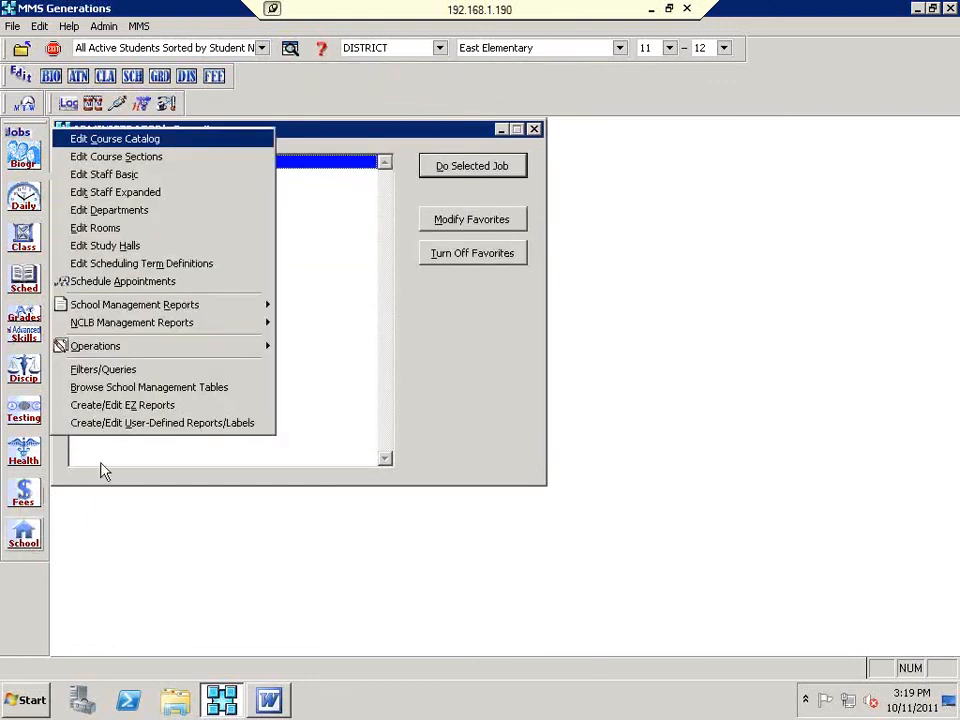
{"action": "left_click", "coordinate": [102, 193]}
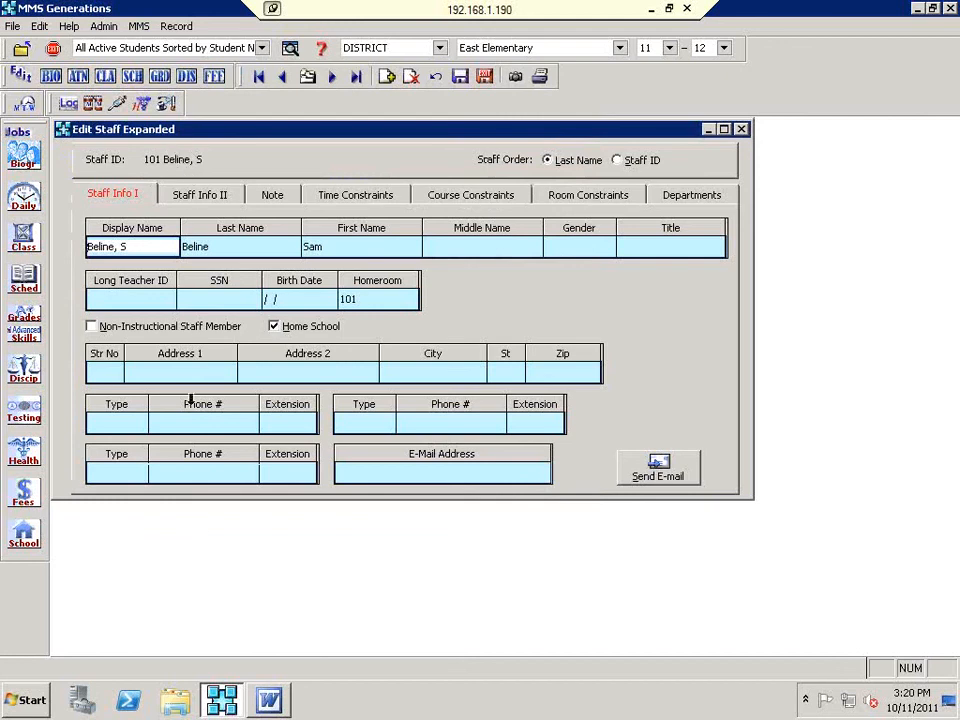
{"action": "left_click", "coordinate": [485, 76]}
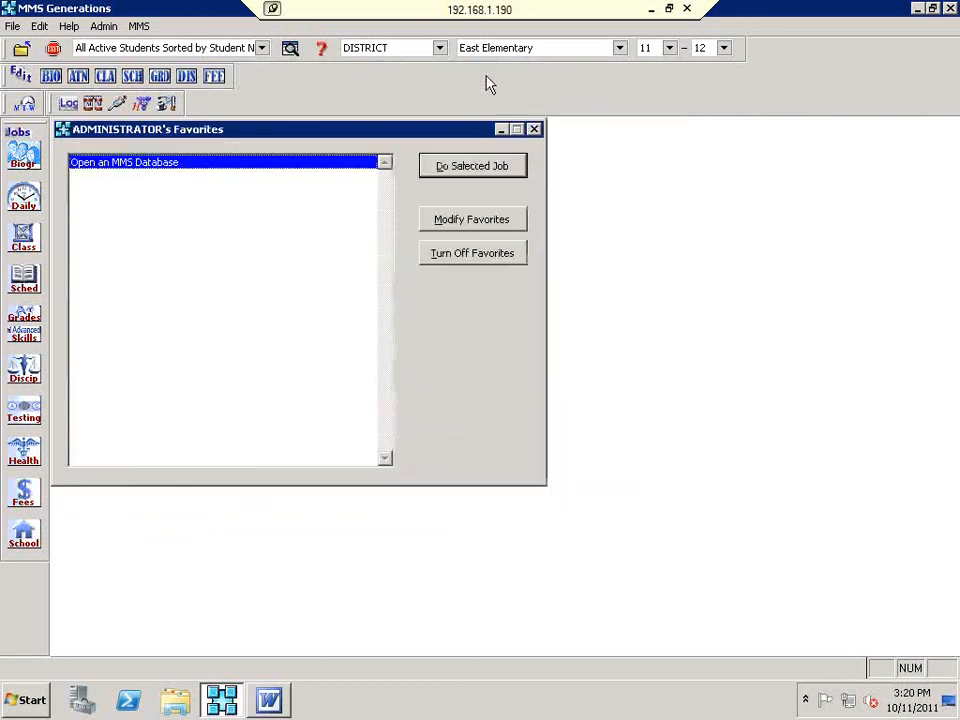
{"action": "left_click", "coordinate": [26, 342]}
{"action": "left_click", "coordinate": [131, 352]}
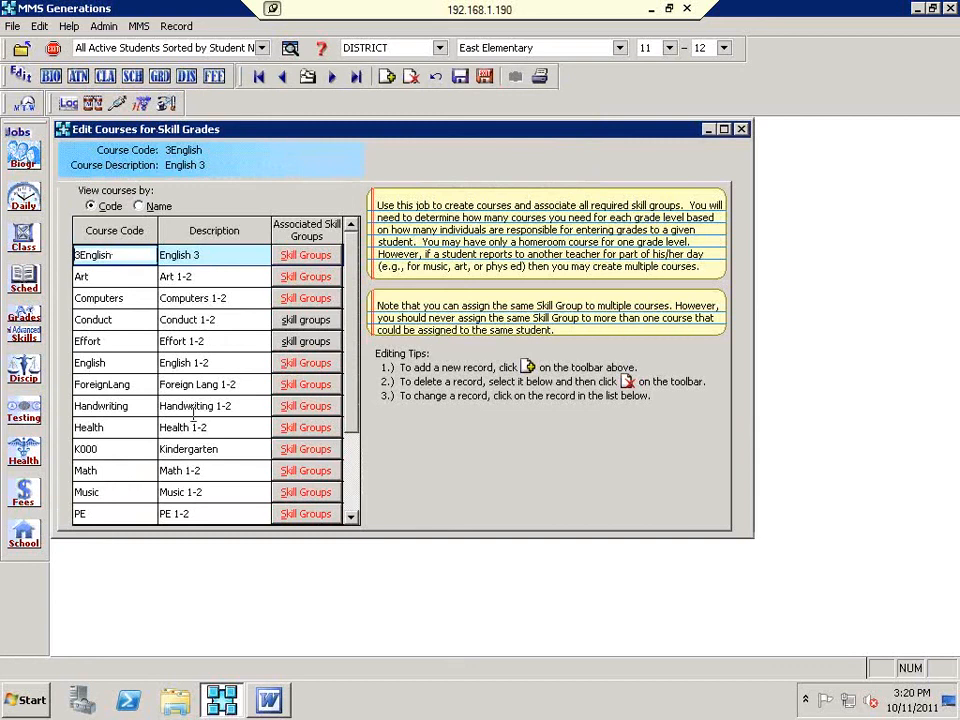
{"action": "left_click", "coordinate": [305, 340]}
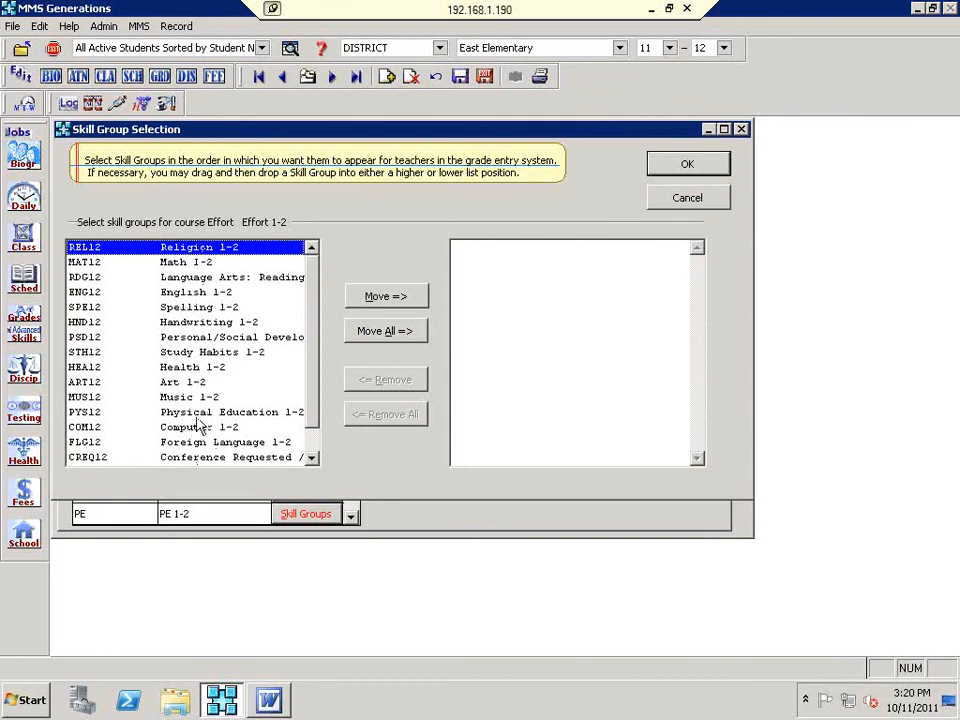
{"action": "left_click", "coordinate": [312, 455]}
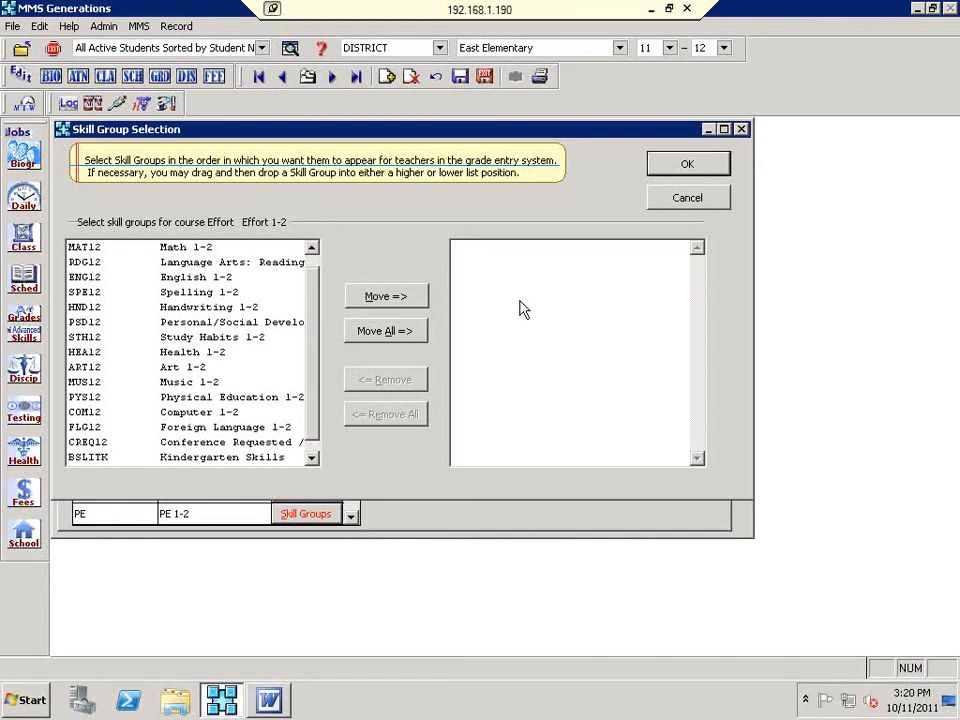
{"action": "left_click", "coordinate": [692, 200]}
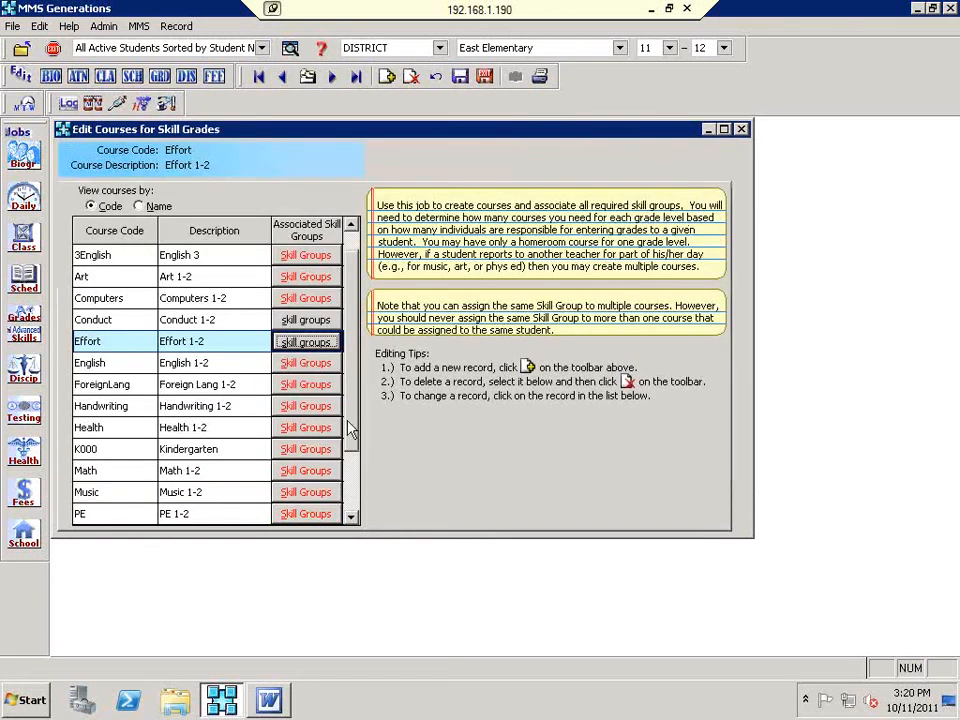
{"action": "left_click", "coordinate": [485, 77]}
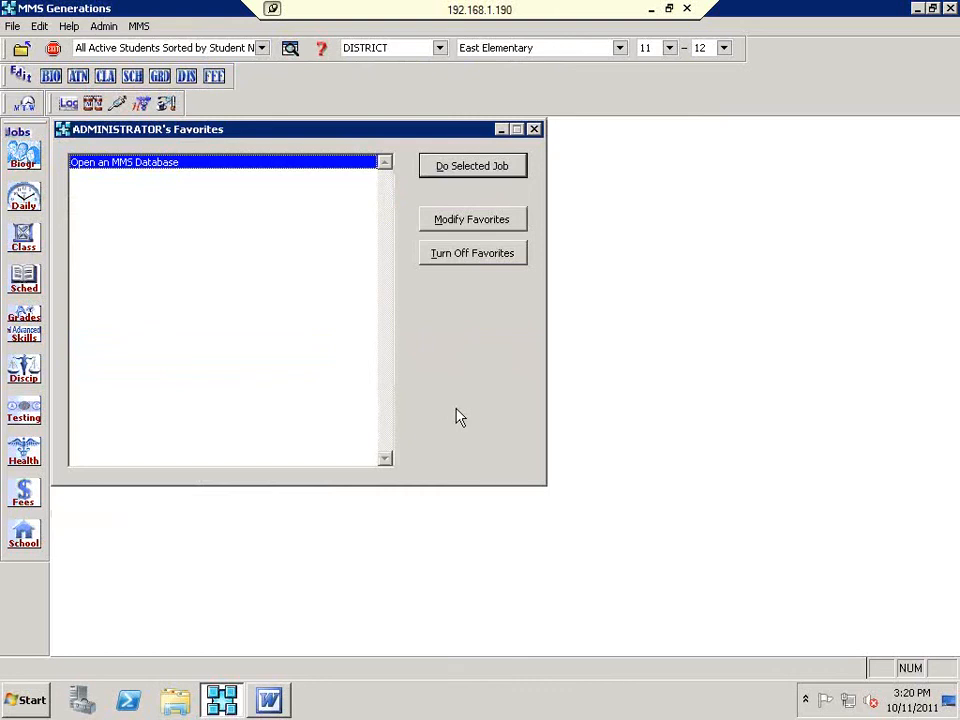
{"action": "left_click", "coordinate": [24, 346]}
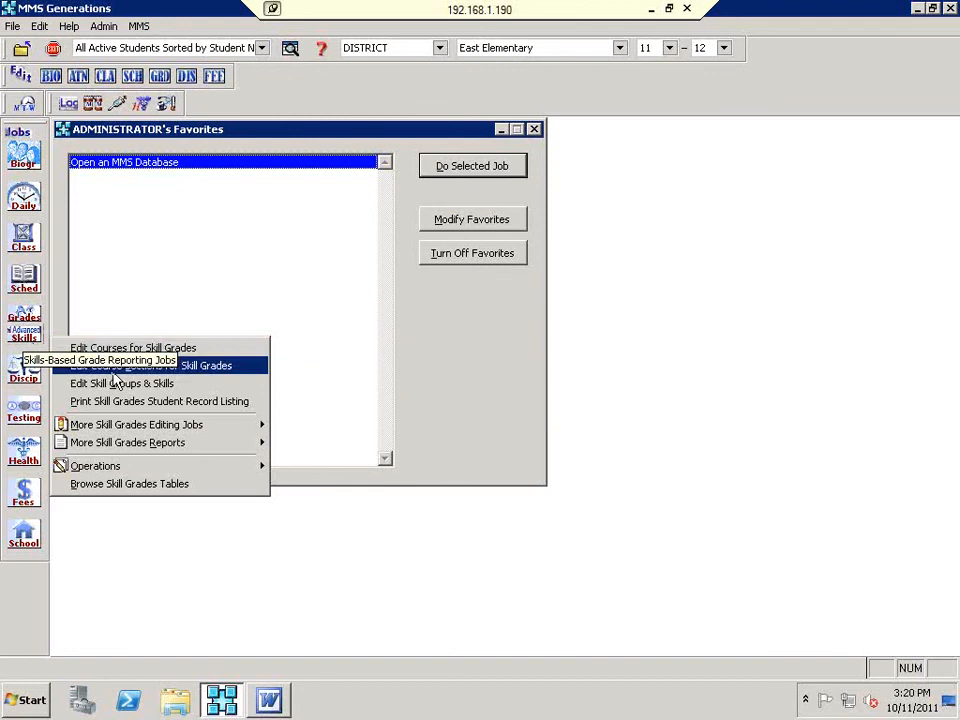
{"action": "left_click", "coordinate": [459, 379]}
{"action": "left_click", "coordinate": [24, 334]}
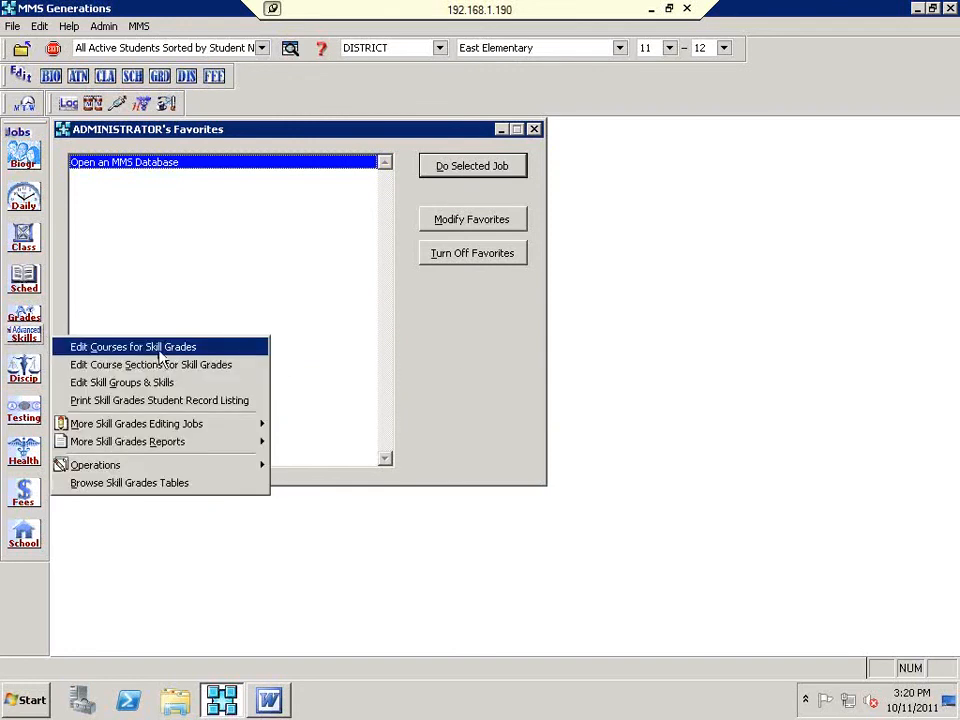
{"action": "left_click", "coordinate": [226, 366]}
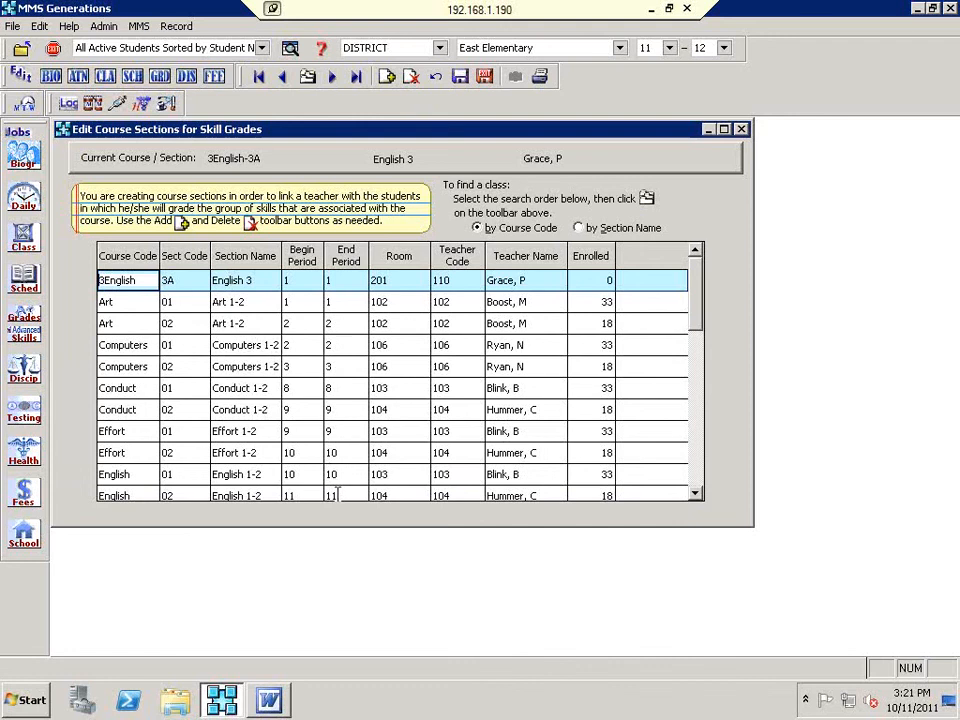
{"action": "scroll", "coordinate": [511, 447], "scroll_direction": "down", "scroll_amount": 1}
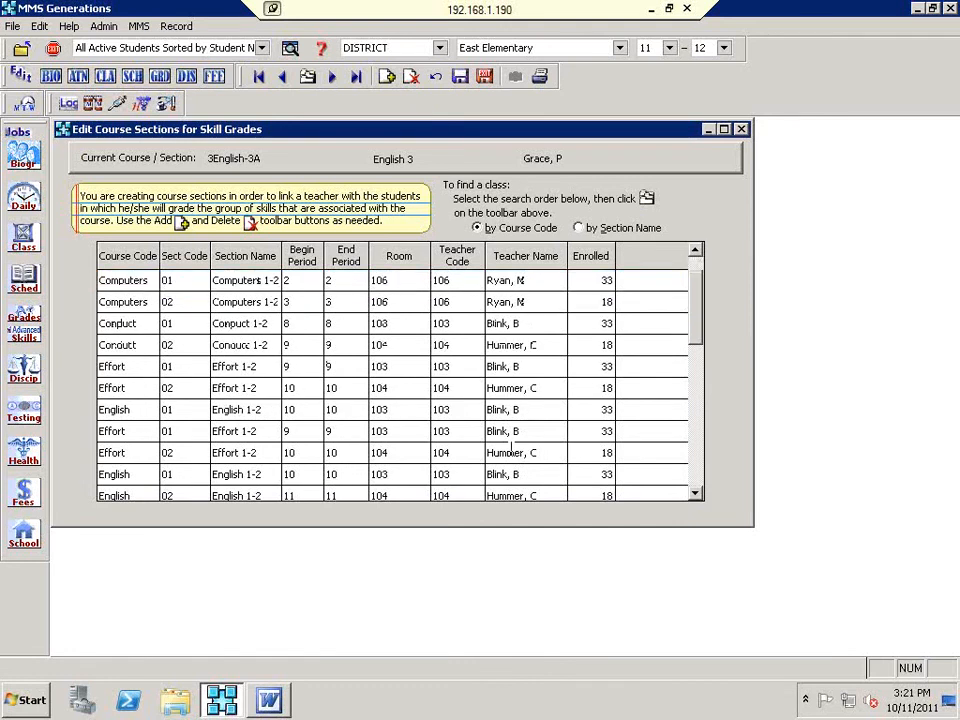
{"action": "scroll", "coordinate": [352, 310], "scroll_direction": "down", "scroll_amount": 1}
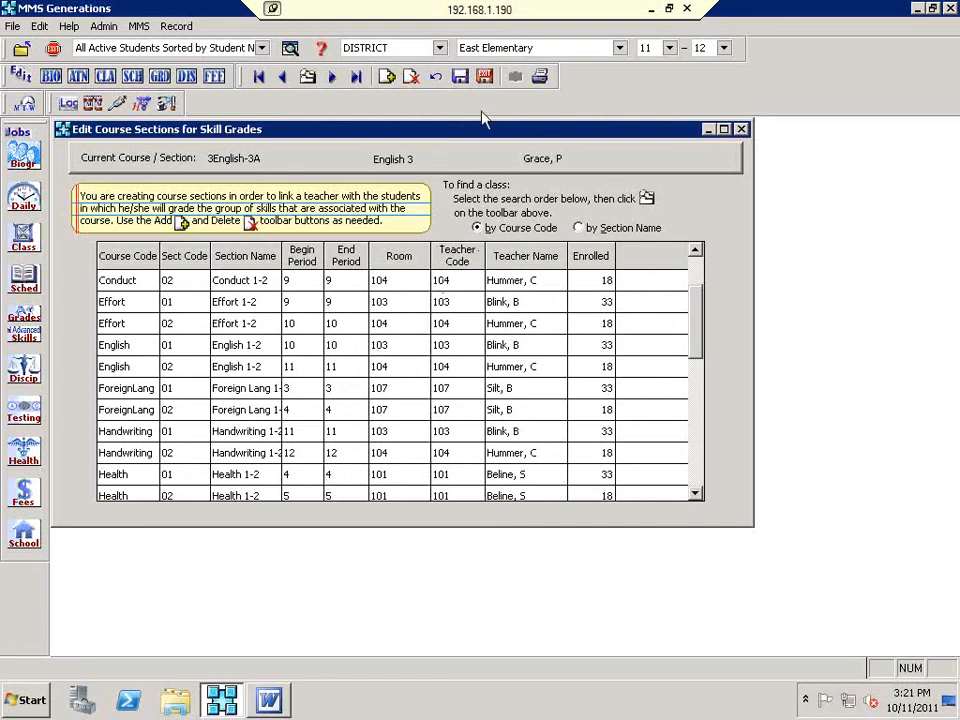
{"action": "left_click", "coordinate": [484, 76]}
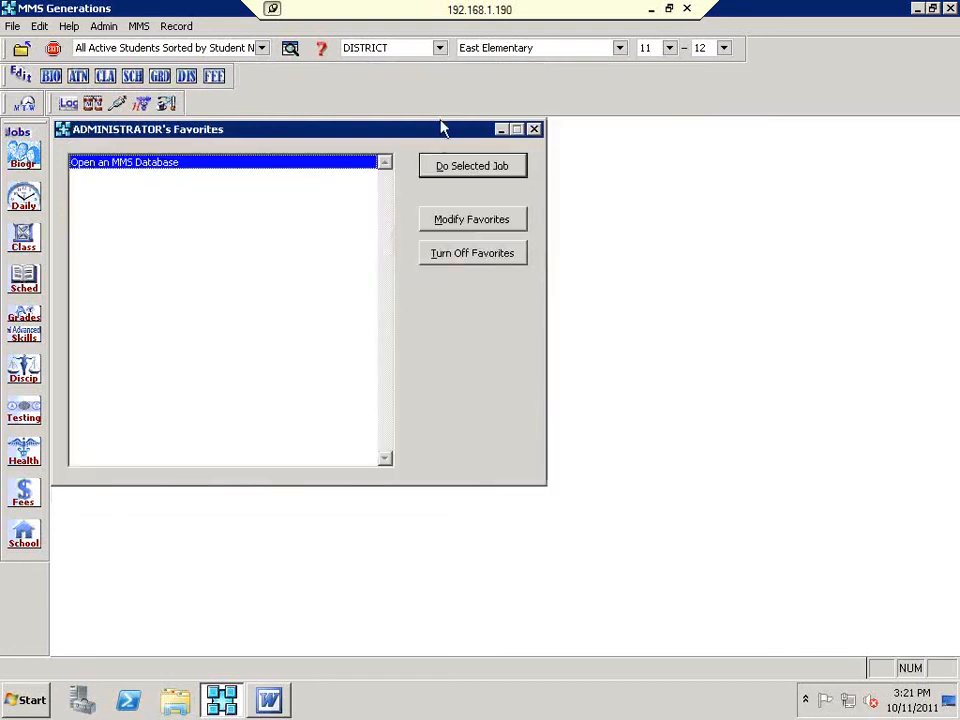
Step: In Mass-Assign Student Classes, restrict students with an HRTEACH condition for one homeroom teacher
{"action": "left_click", "coordinate": [20, 335]}
{"action": "mouse_move", "coordinate": [193, 432]}
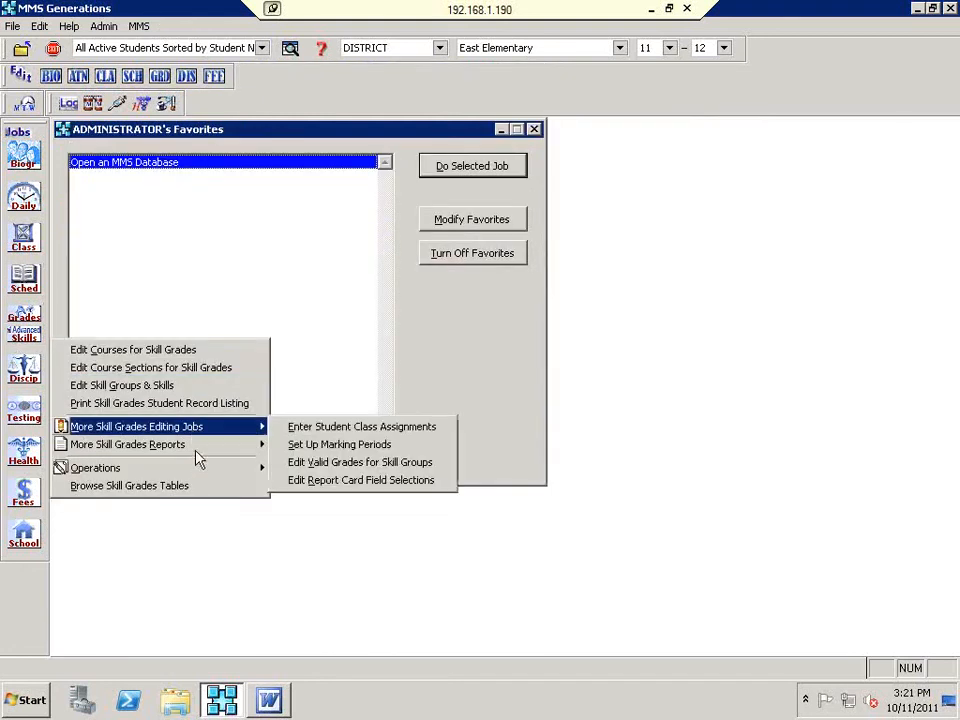
{"action": "mouse_move", "coordinate": [198, 470]}
{"action": "left_click", "coordinate": [310, 466]}
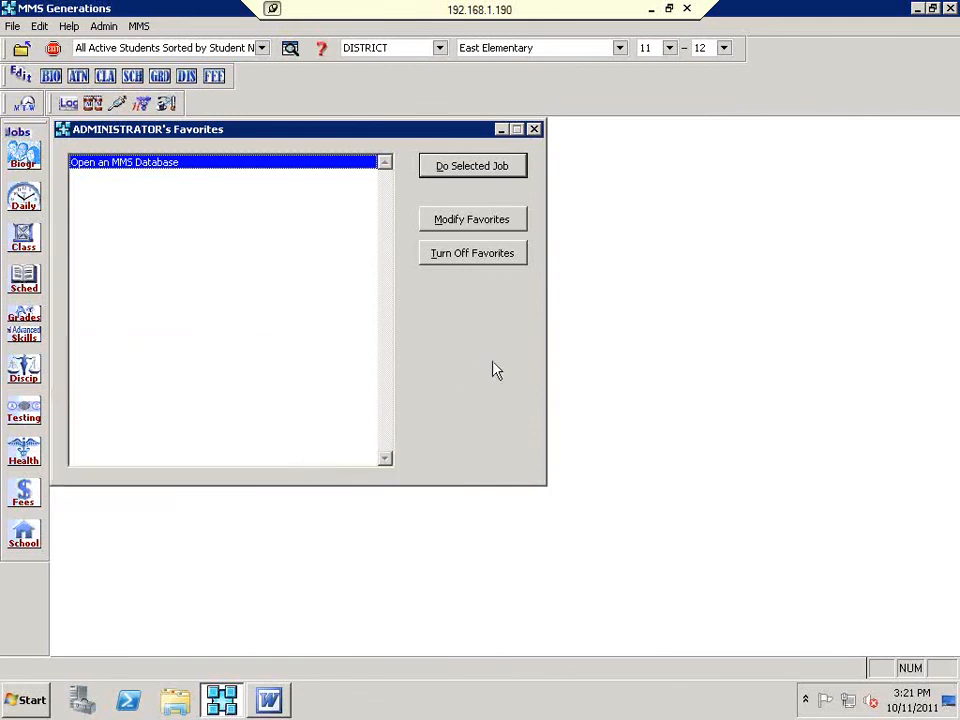
{"action": "left_click", "coordinate": [566, 156]}
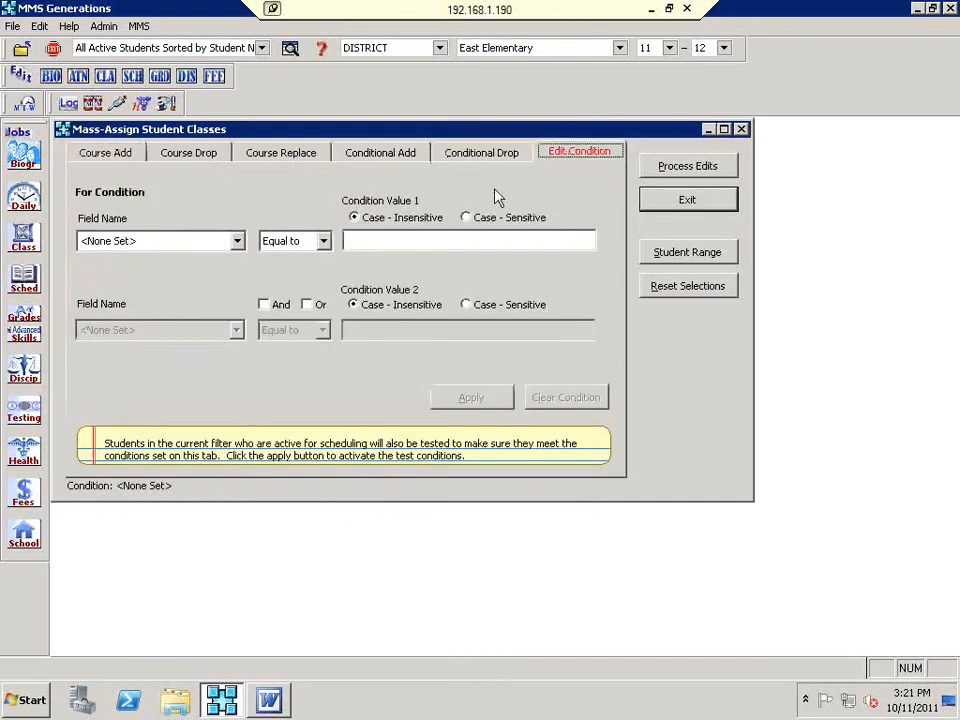
{"action": "left_click", "coordinate": [238, 241]}
{"action": "key", "text": "h"}
{"action": "left_click", "coordinate": [237, 243]}
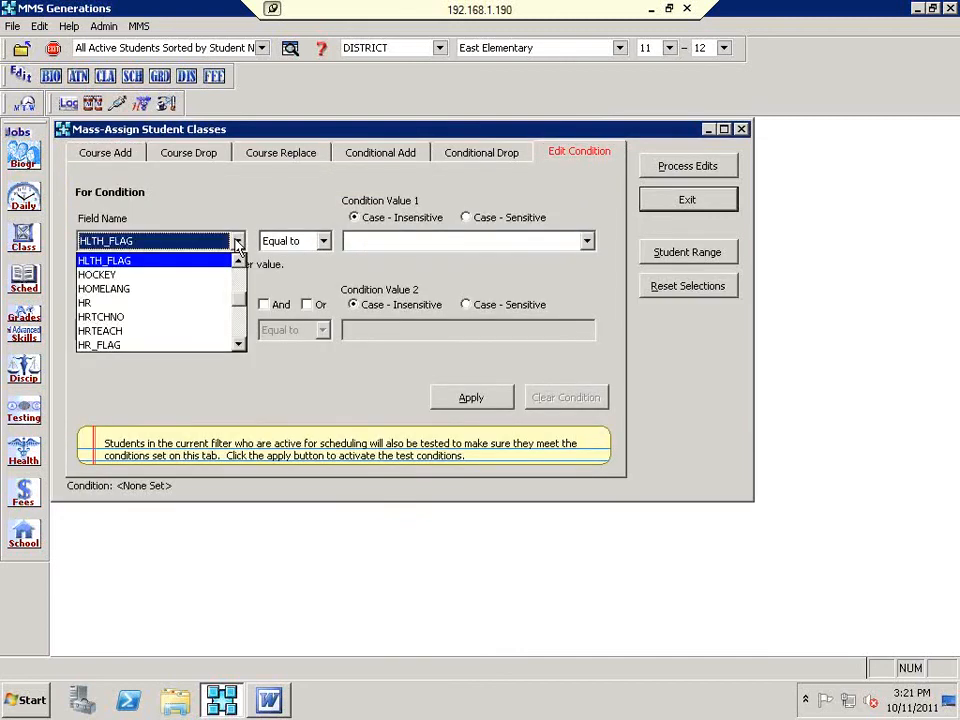
{"action": "left_click", "coordinate": [160, 330]}
{"action": "left_click", "coordinate": [388, 252]}
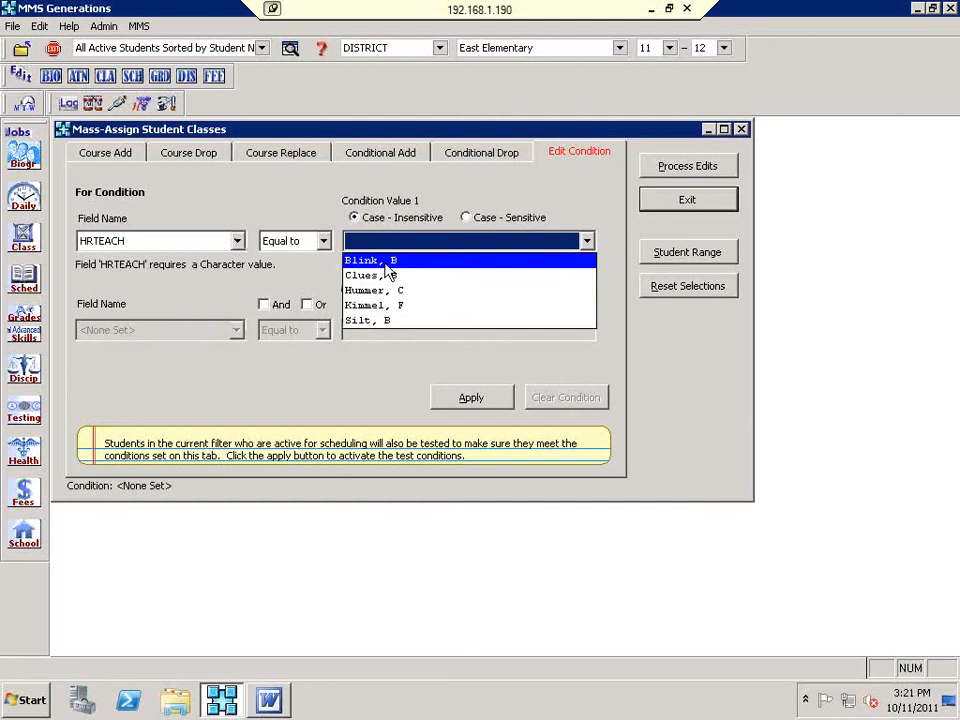
{"action": "left_click", "coordinate": [386, 300]}
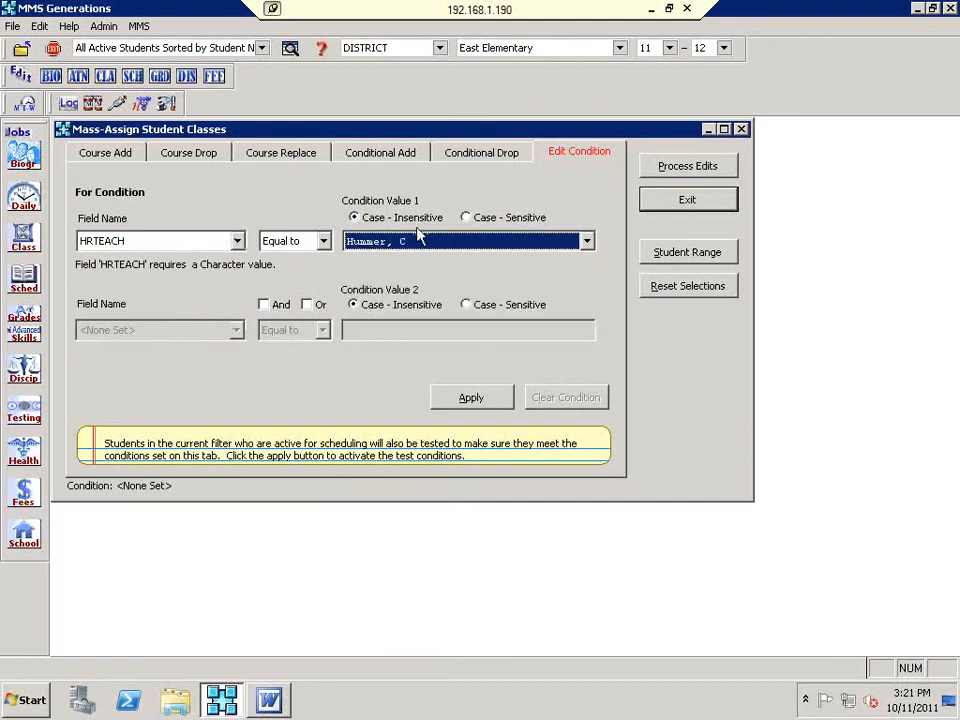
{"action": "left_click", "coordinate": [484, 399]}
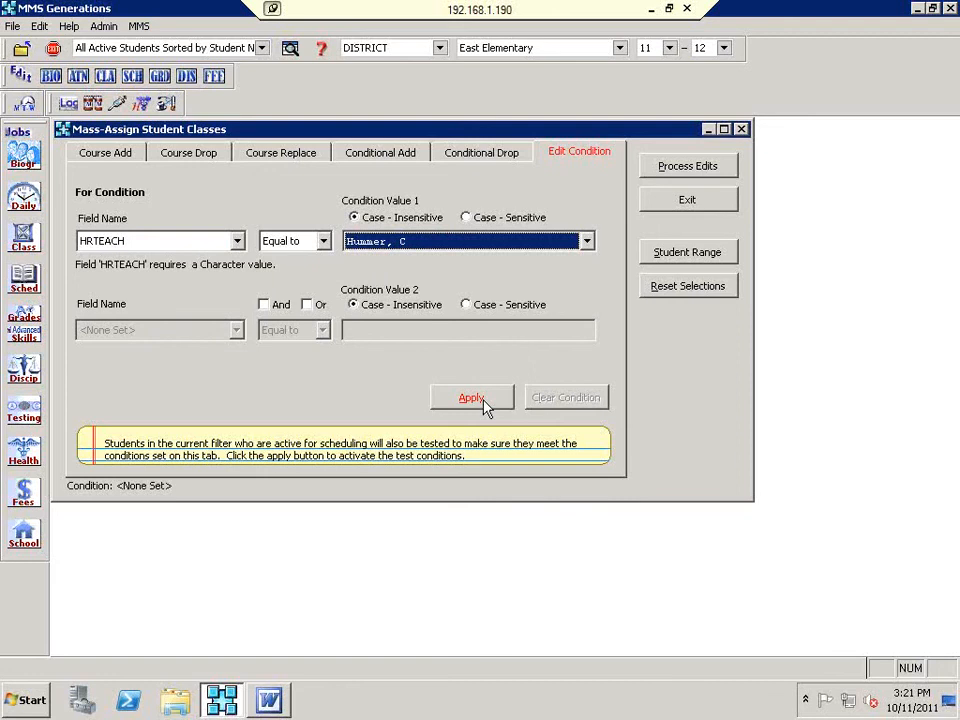
{"action": "left_click", "coordinate": [484, 399]}
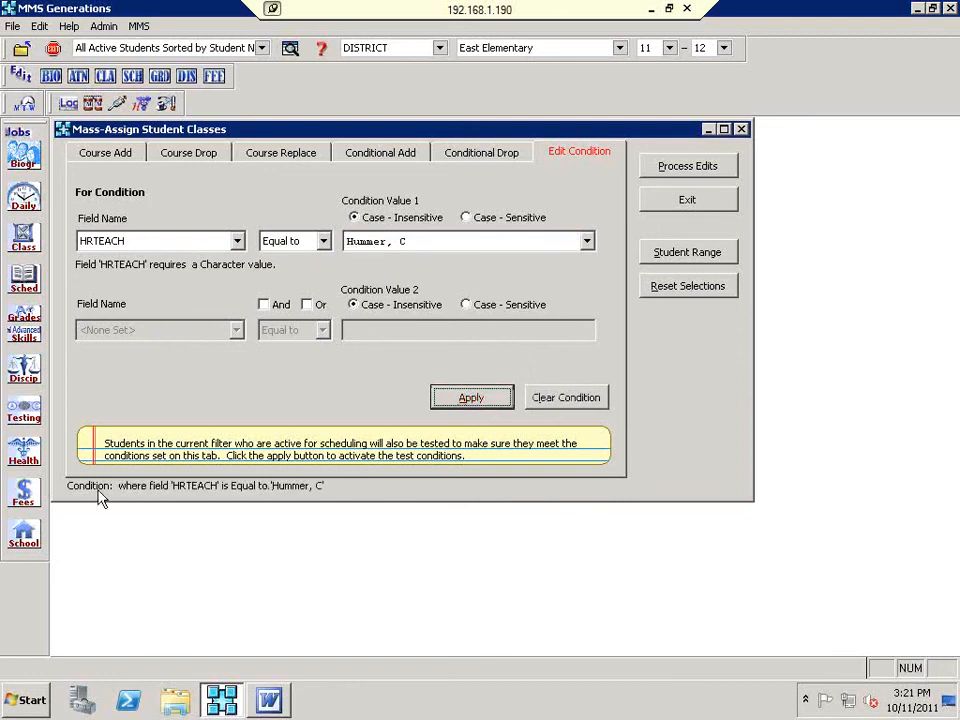
Step: On Course Add, choose Computers-02 and Art-02 in the course slots, then exit the window
{"action": "left_click", "coordinate": [100, 152]}
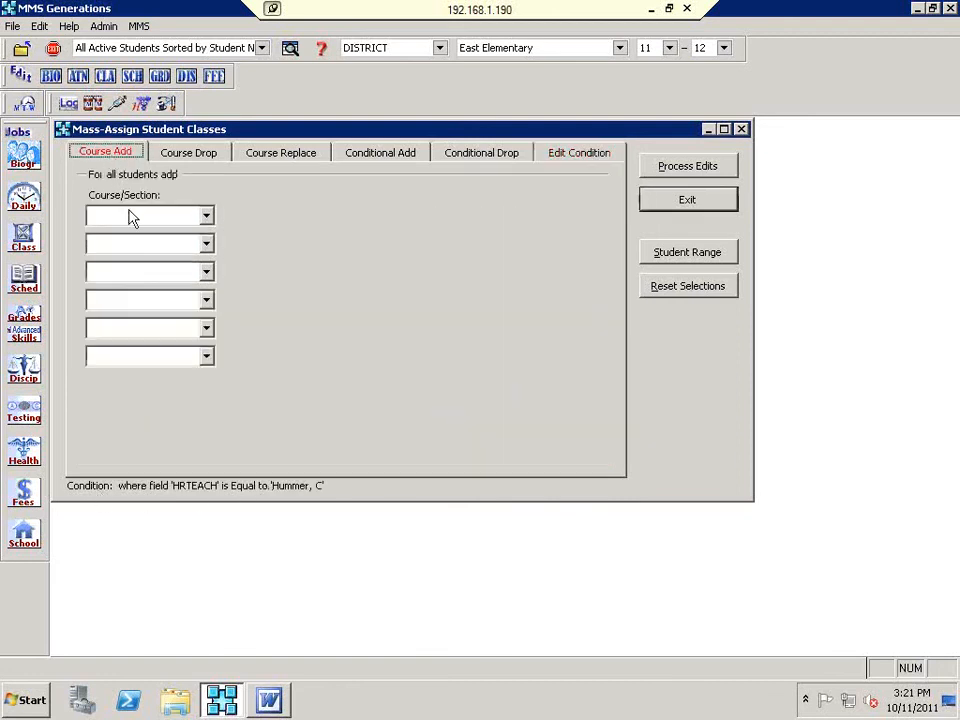
{"action": "left_click", "coordinate": [207, 216]}
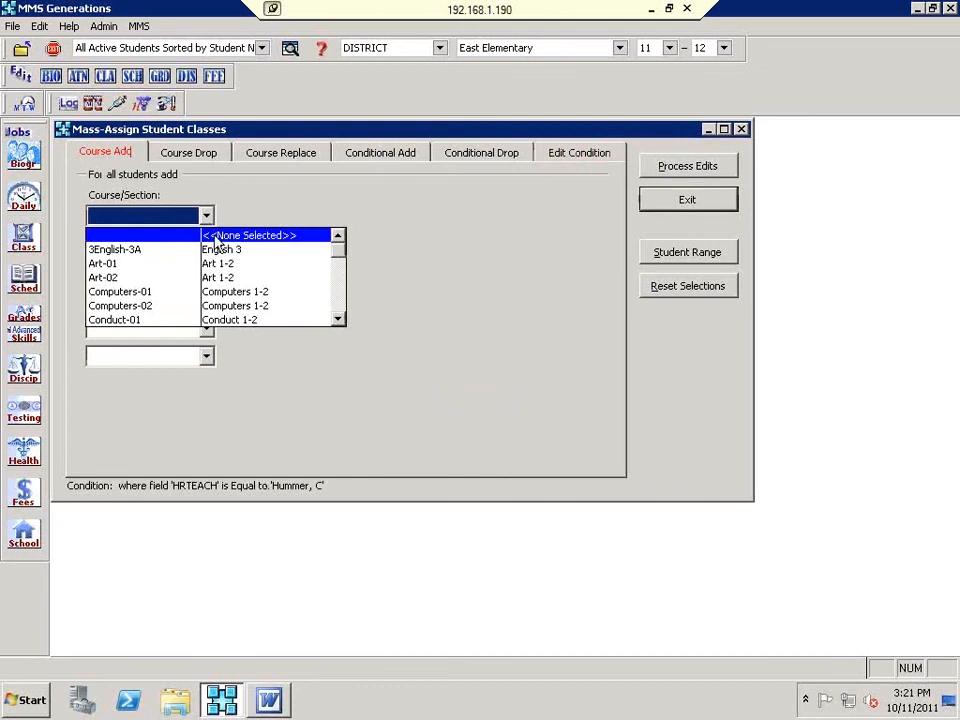
{"action": "left_click", "coordinate": [233, 307]}
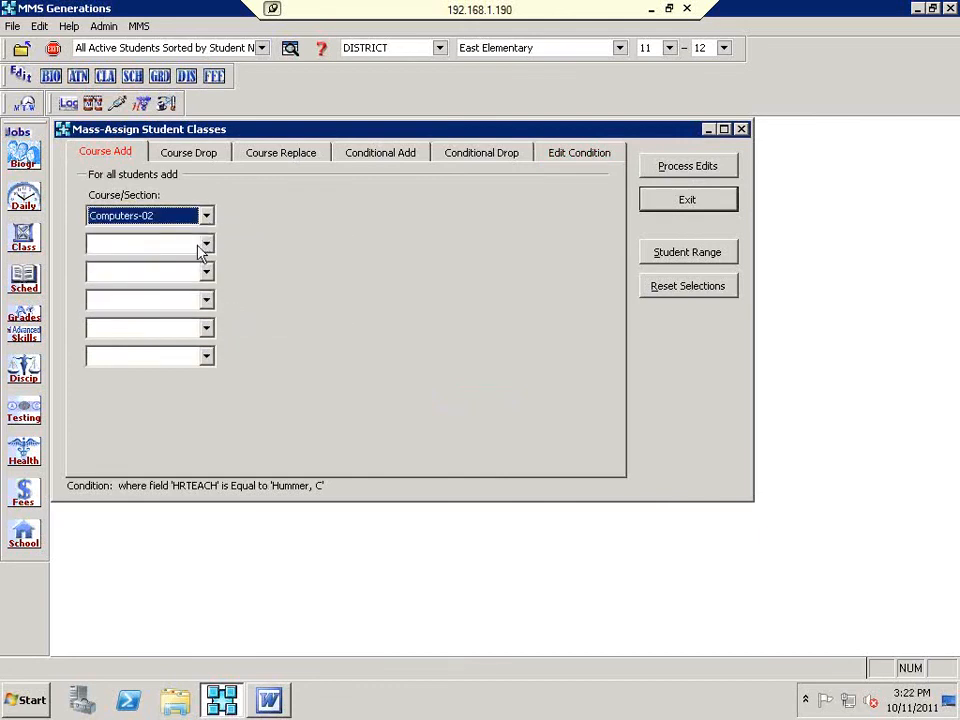
{"action": "left_click", "coordinate": [206, 244]}
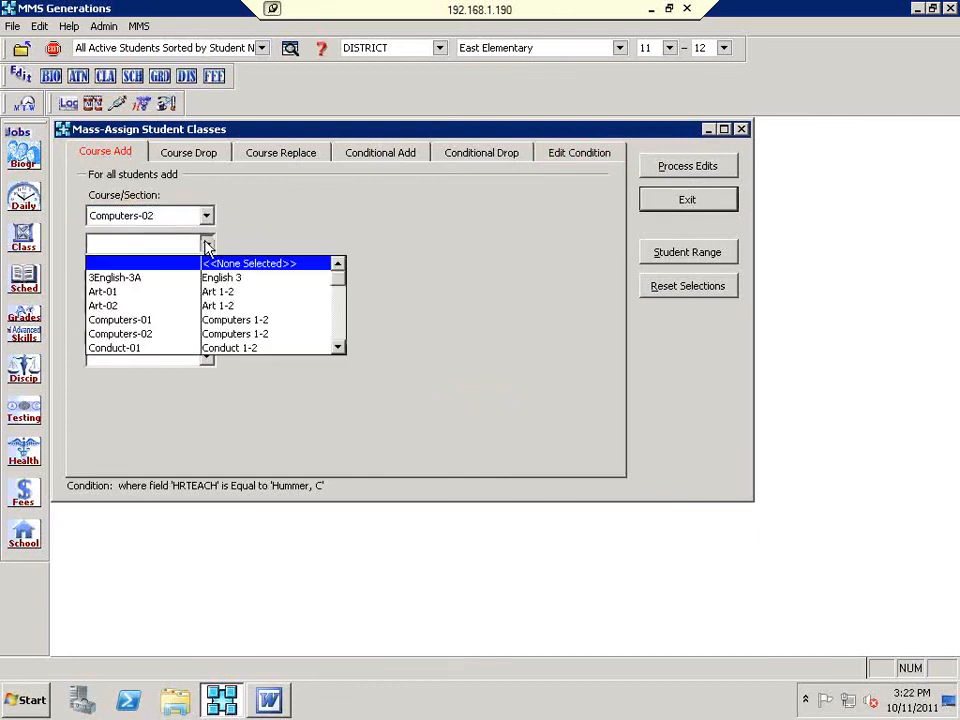
{"action": "left_click", "coordinate": [225, 305]}
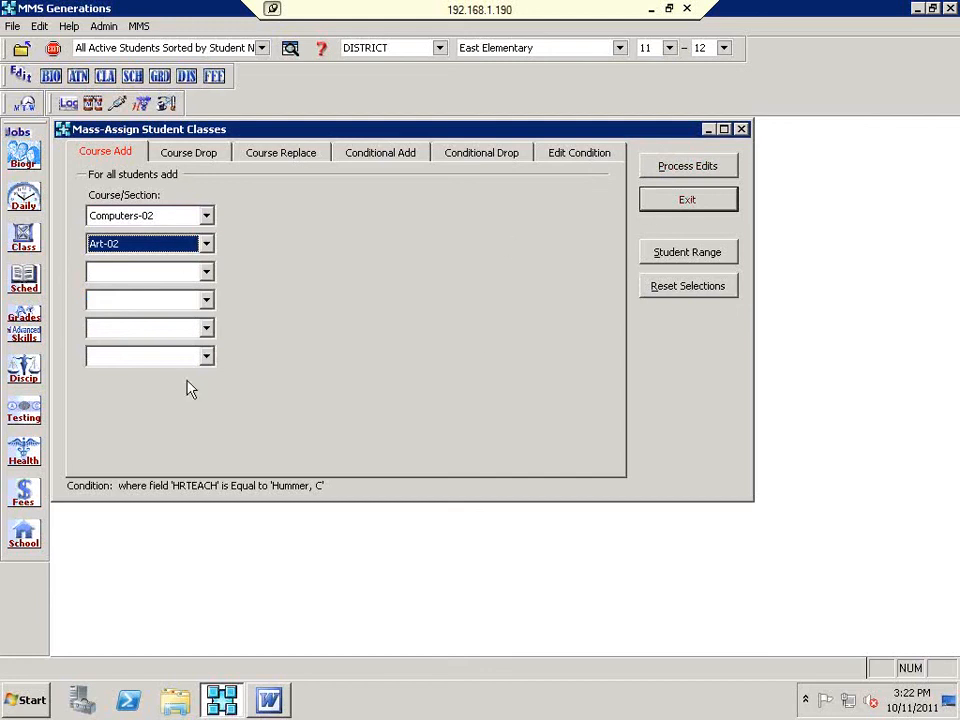
{"action": "left_click", "coordinate": [700, 204]}
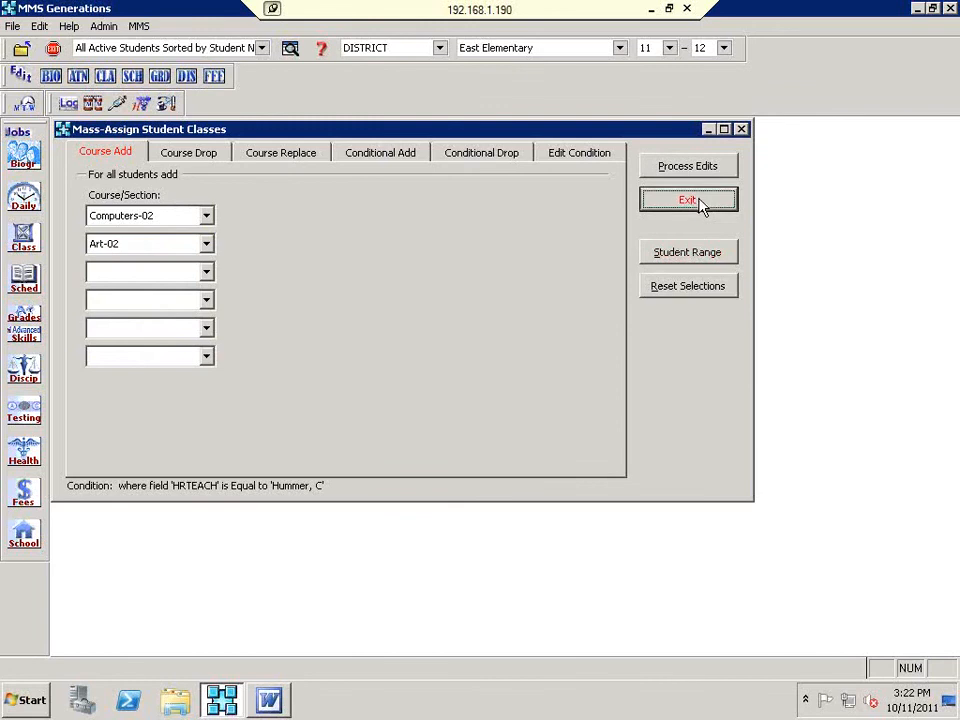
Step: Run Data Integrity's 'Student Skills Grade Table: Synchronize with Student Scheduling Table' operation
{"action": "left_click", "coordinate": [108, 27]}
{"action": "left_click", "coordinate": [128, 348]}
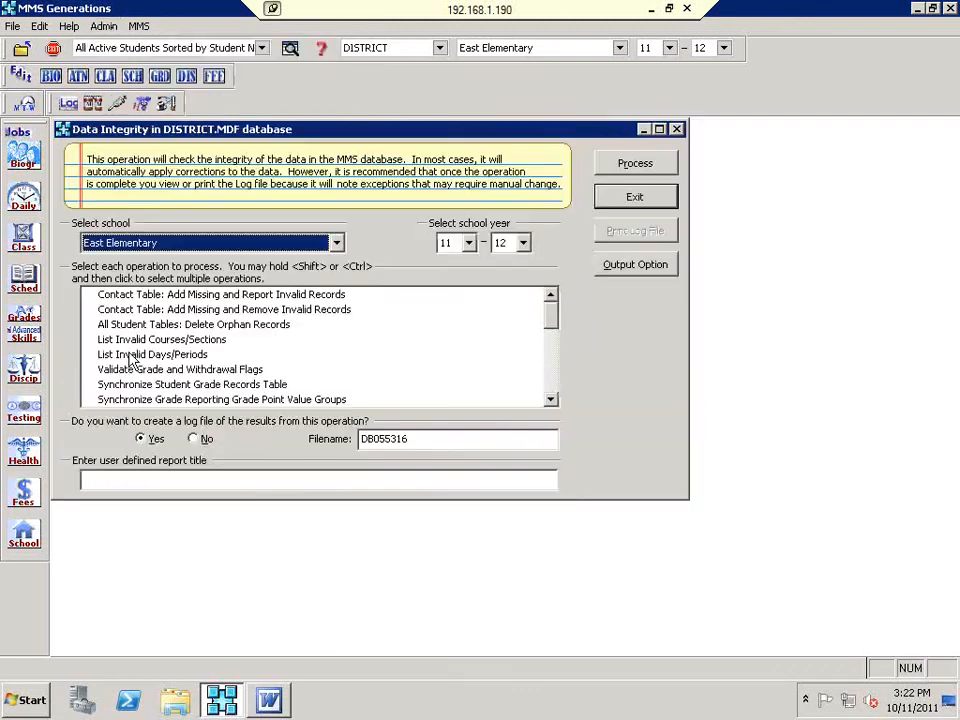
{"action": "left_click_drag", "start_coordinate": [551, 315], "coordinate": [558, 425]}
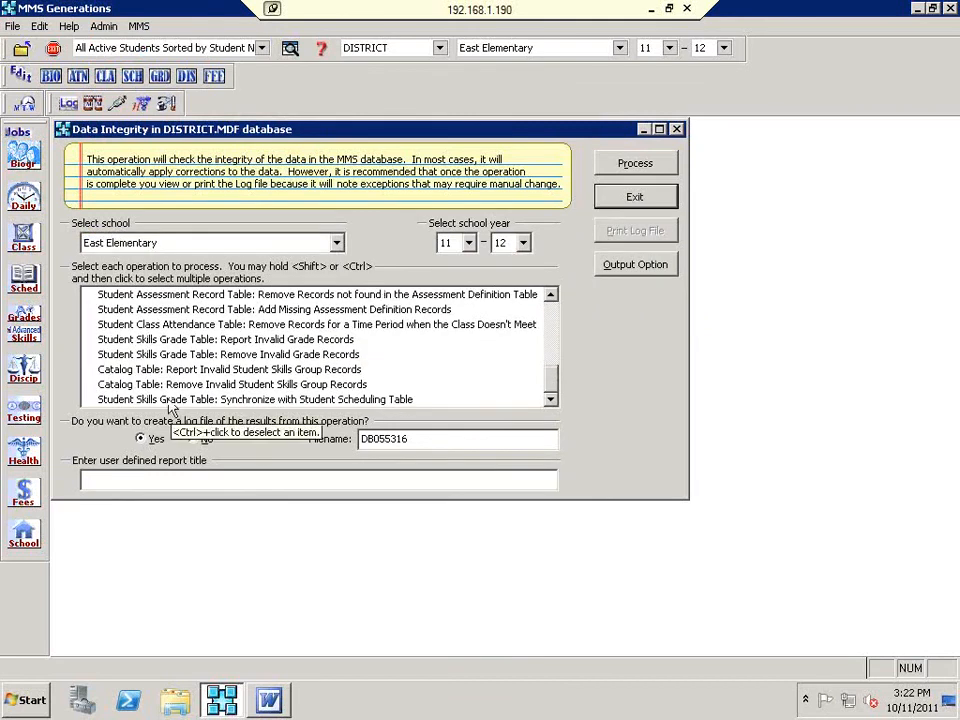
{"action": "left_click", "coordinate": [300, 400]}
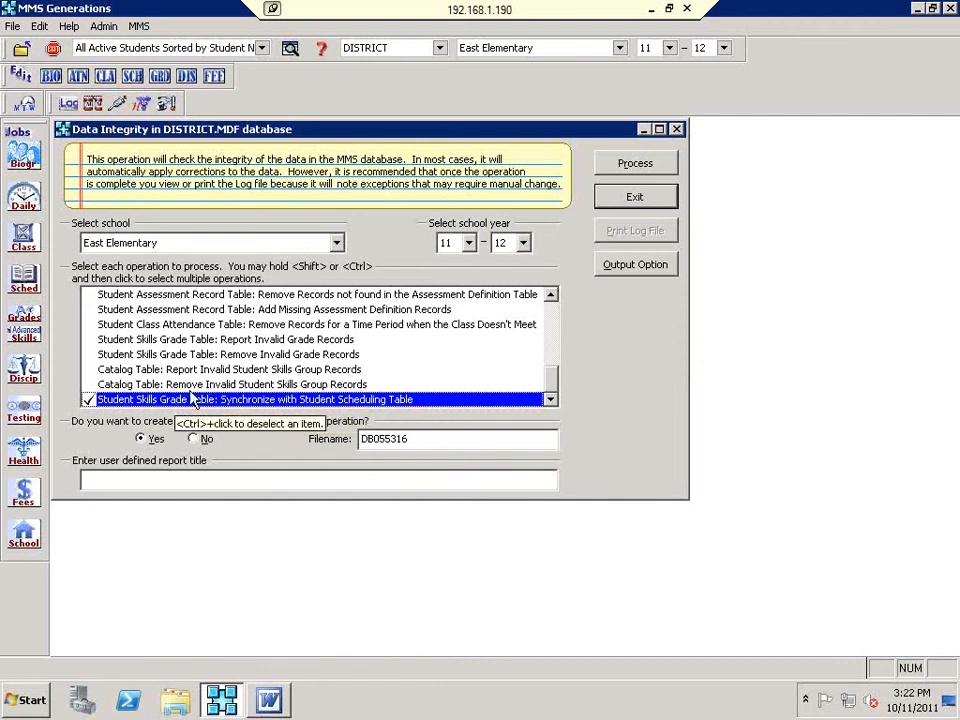
{"action": "left_click", "coordinate": [640, 166]}
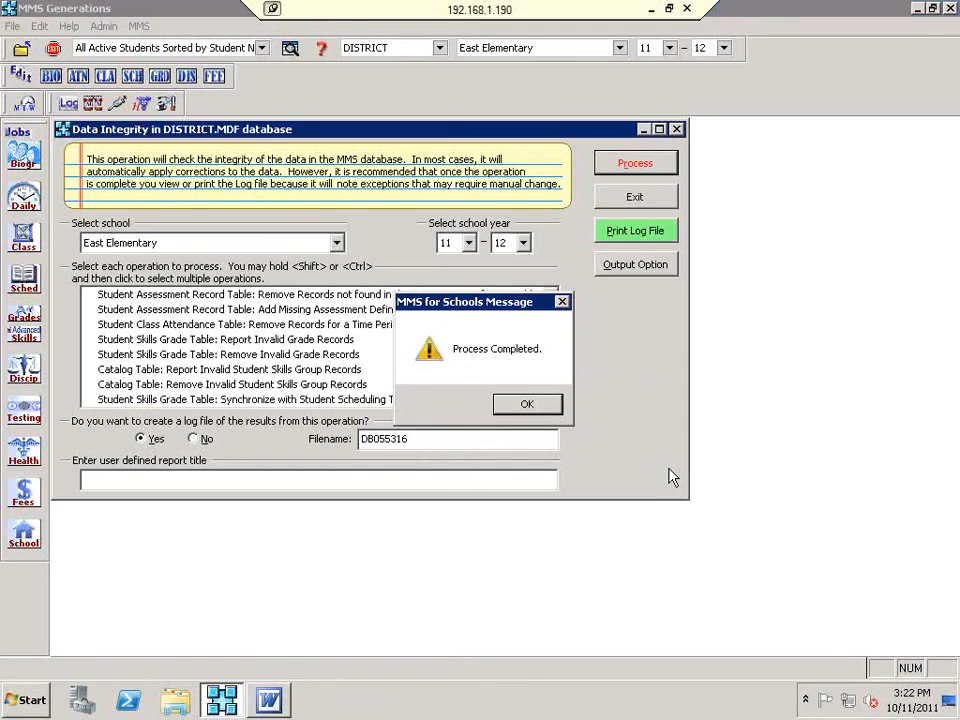
{"action": "left_click", "coordinate": [543, 404]}
Step: Print the integrity log, close its preview, set log file creation to No, and exit
{"action": "left_click", "coordinate": [668, 232]}
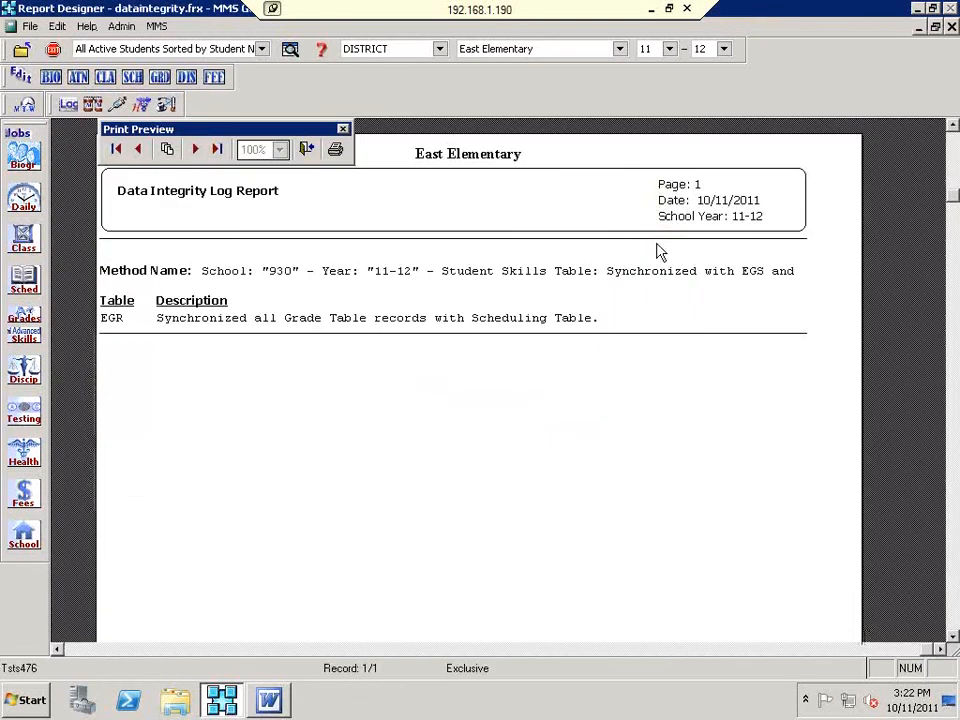
{"action": "left_click", "coordinate": [306, 151]}
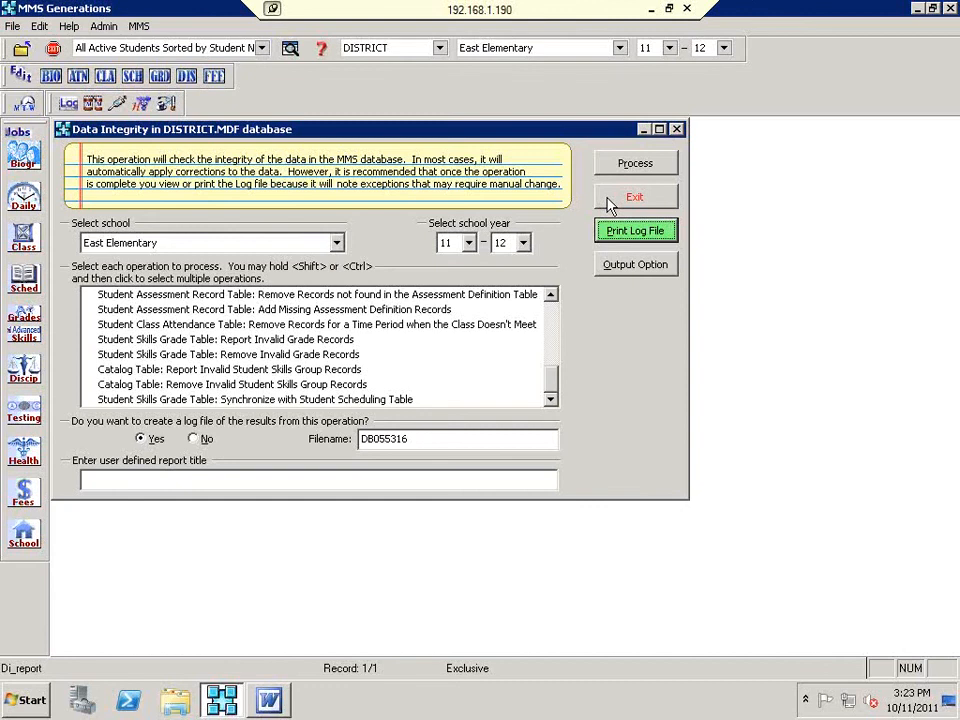
{"action": "left_click", "coordinate": [193, 439]}
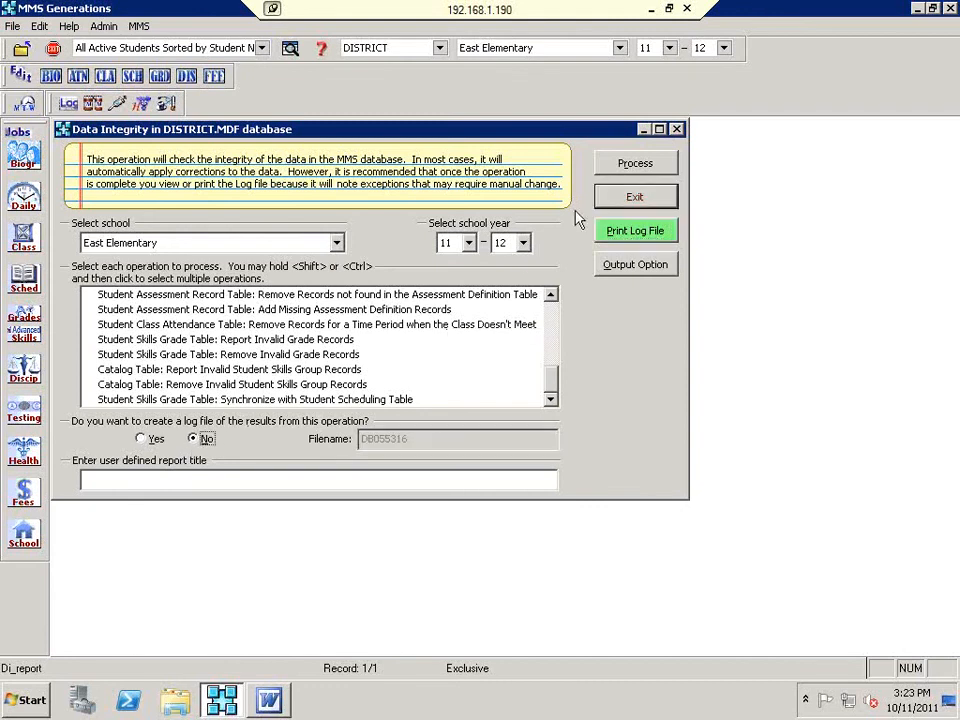
{"action": "left_click", "coordinate": [616, 200]}
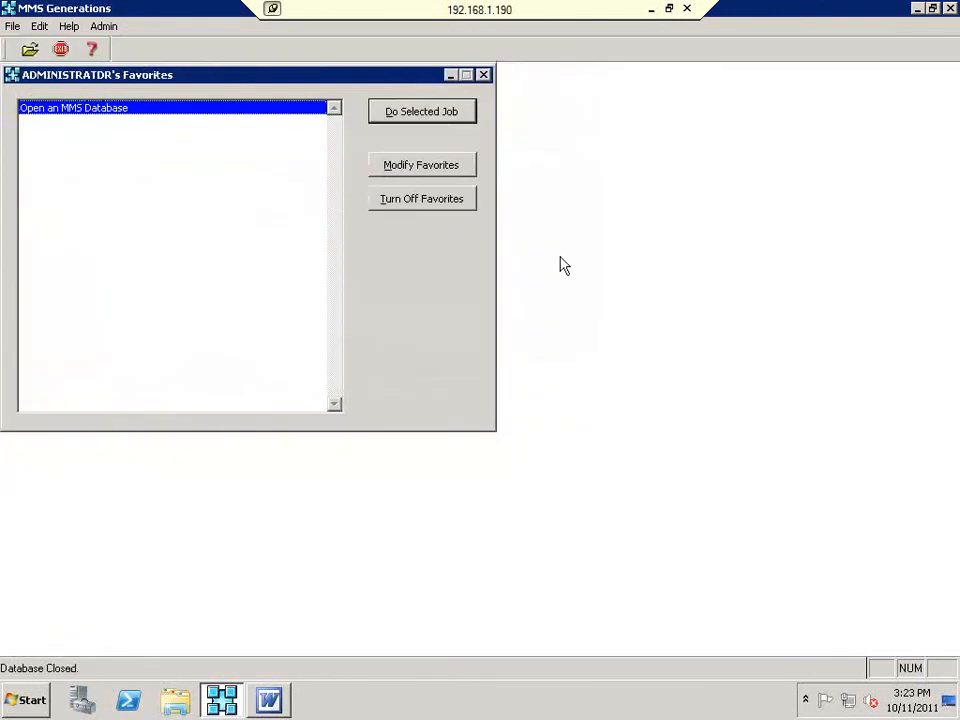
Step: Reopen the district database with East Elementary as the school and open Edit Course Sections
{"action": "left_click", "coordinate": [462, 113]}
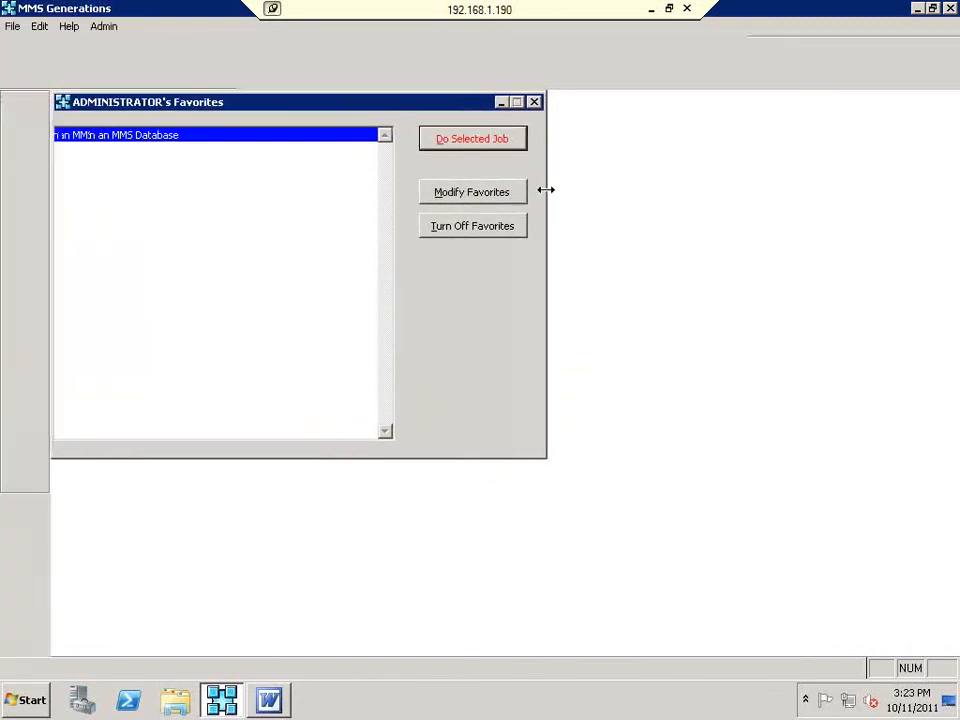
{"action": "left_click", "coordinate": [567, 54]}
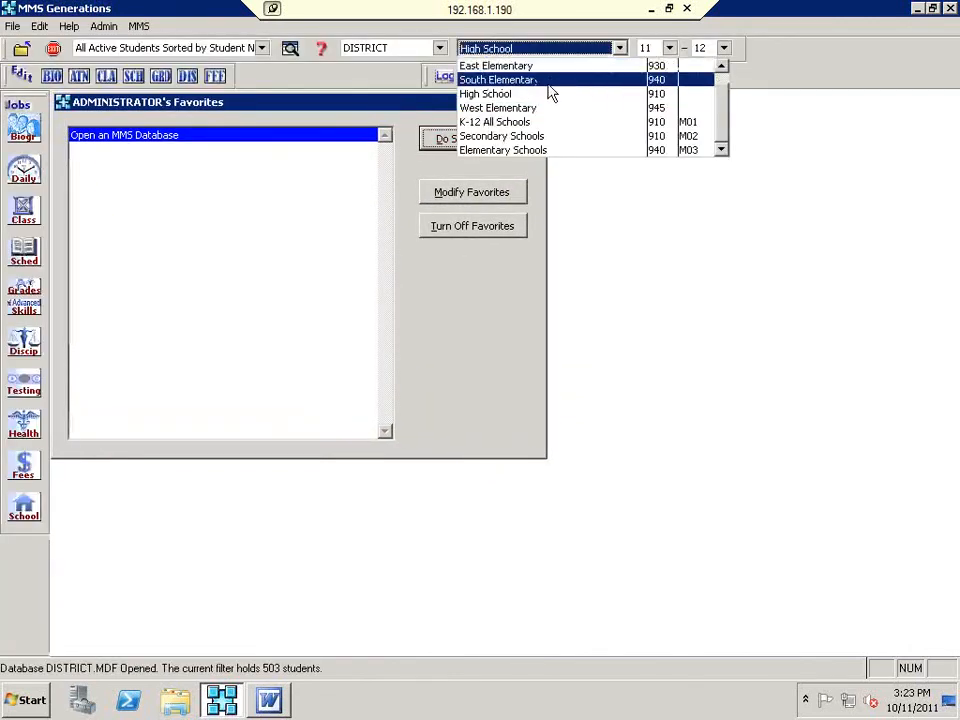
{"action": "left_click", "coordinate": [539, 77]}
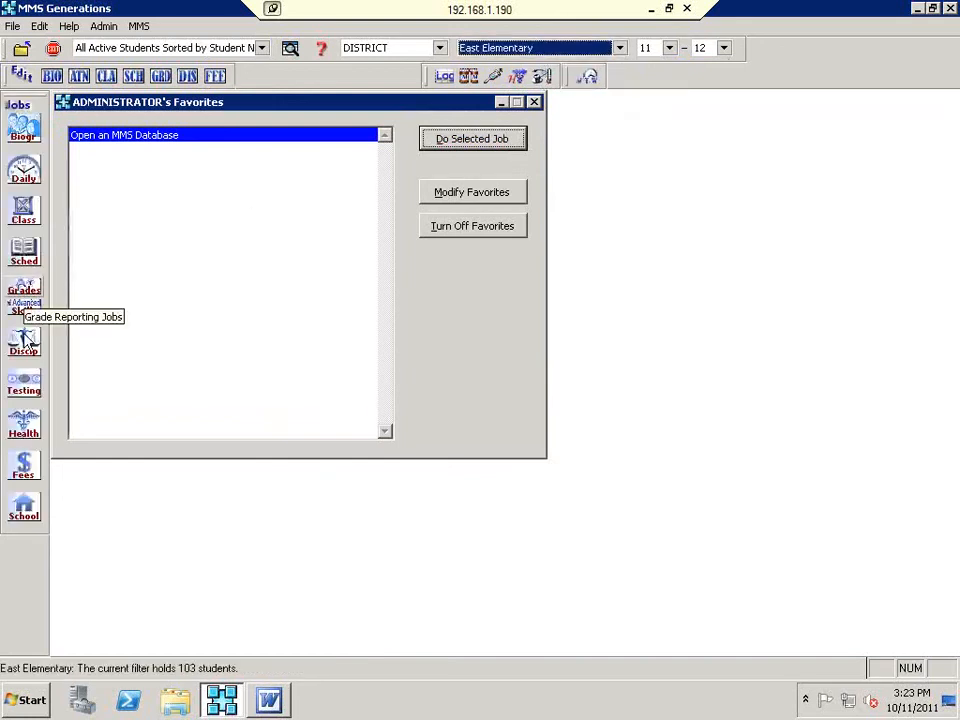
{"action": "left_click", "coordinate": [24, 503]}
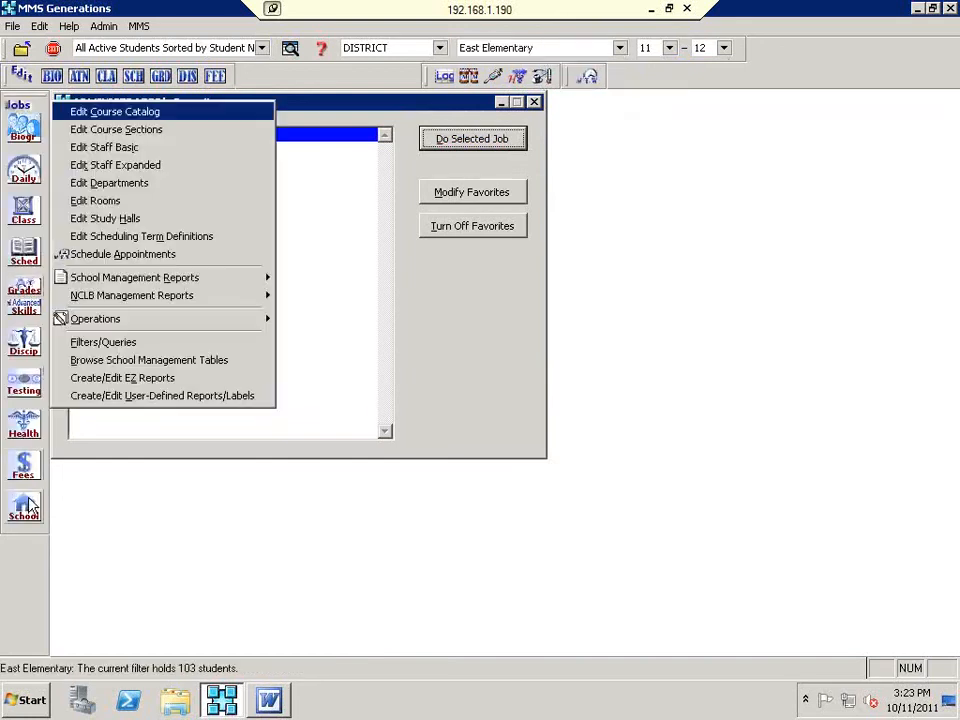
{"action": "left_click", "coordinate": [136, 129]}
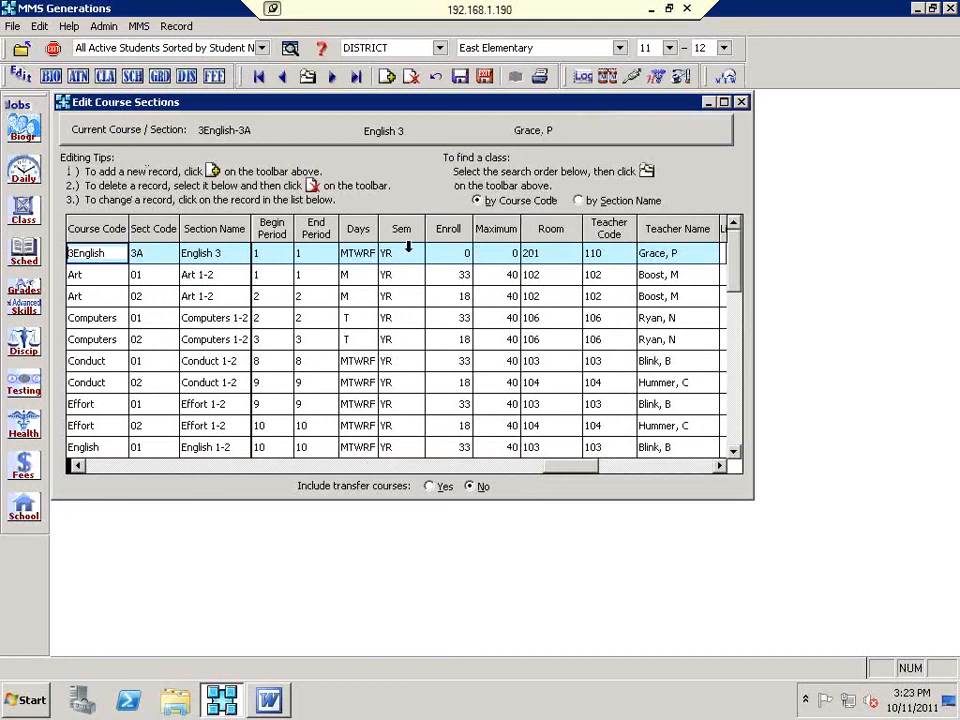
Step: Set section 3English-3A's Grade Plan to YRP and save the course sections
{"action": "left_click", "coordinate": [720, 466]}
{"action": "left_click", "coordinate": [720, 466]}
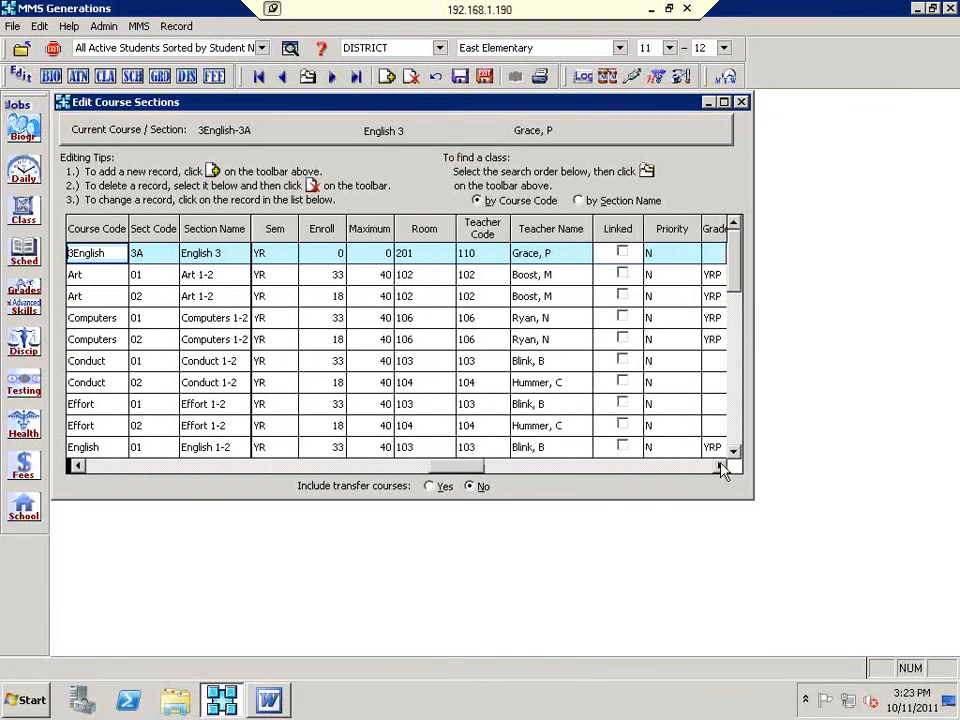
{"action": "left_click_drag", "start_coordinate": [702, 229], "coordinate": [670, 243]}
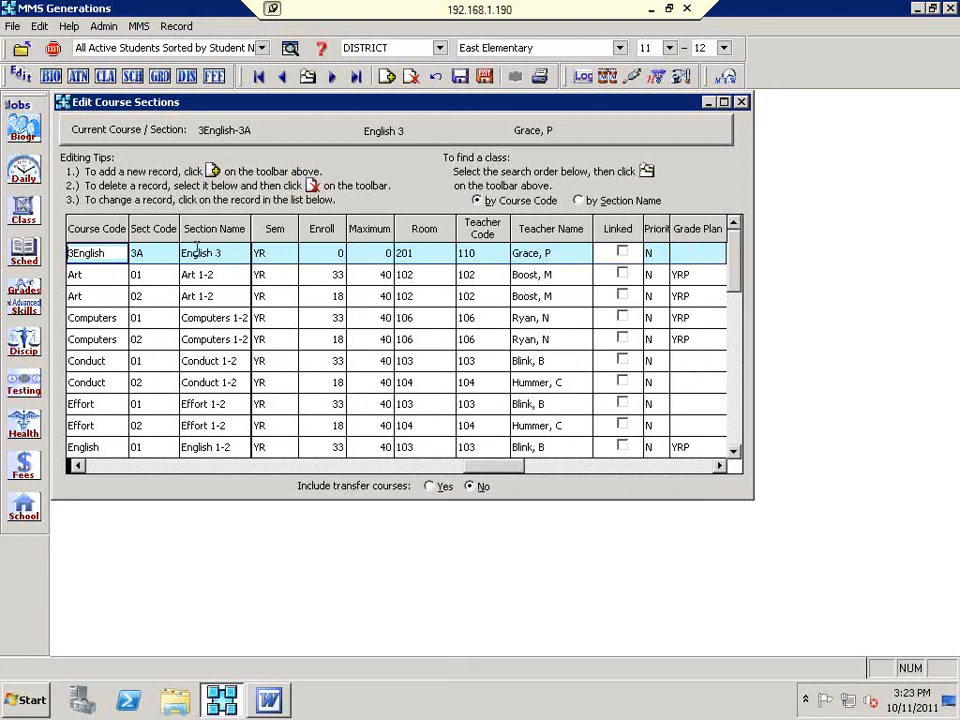
{"action": "left_click", "coordinate": [697, 253]}
{"action": "left_click", "coordinate": [715, 253]}
{"action": "left_click", "coordinate": [717, 341]}
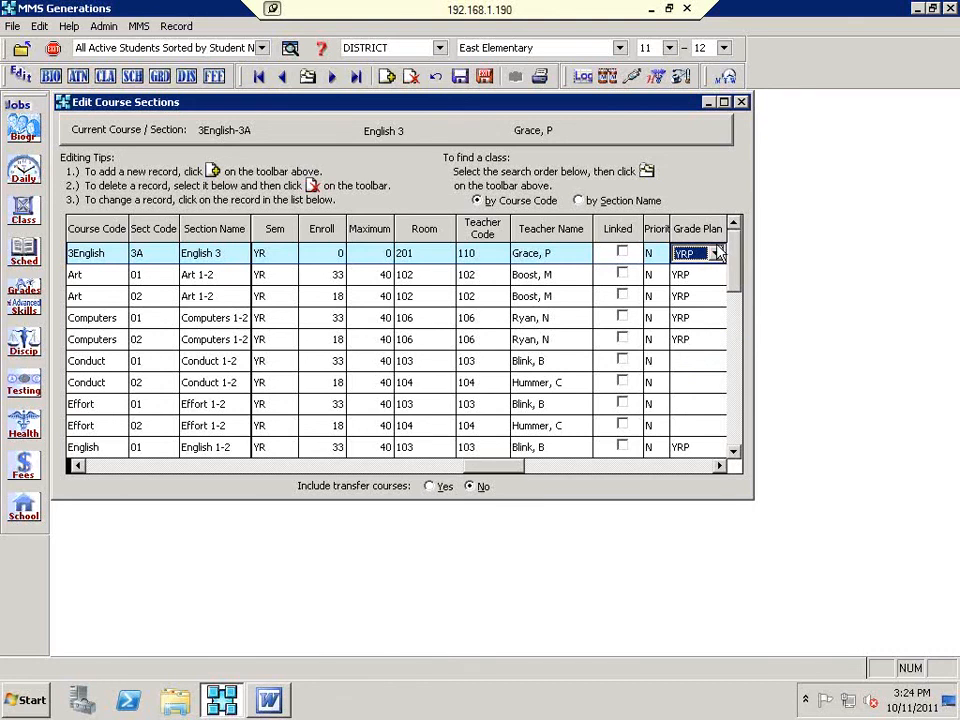
{"action": "left_click", "coordinate": [484, 76]}
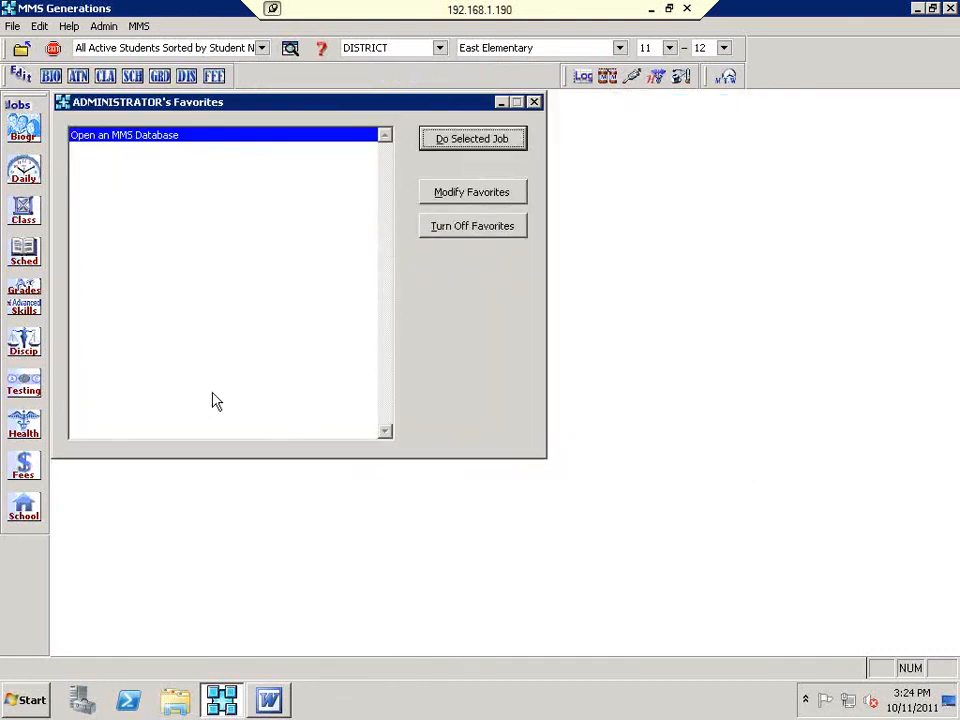